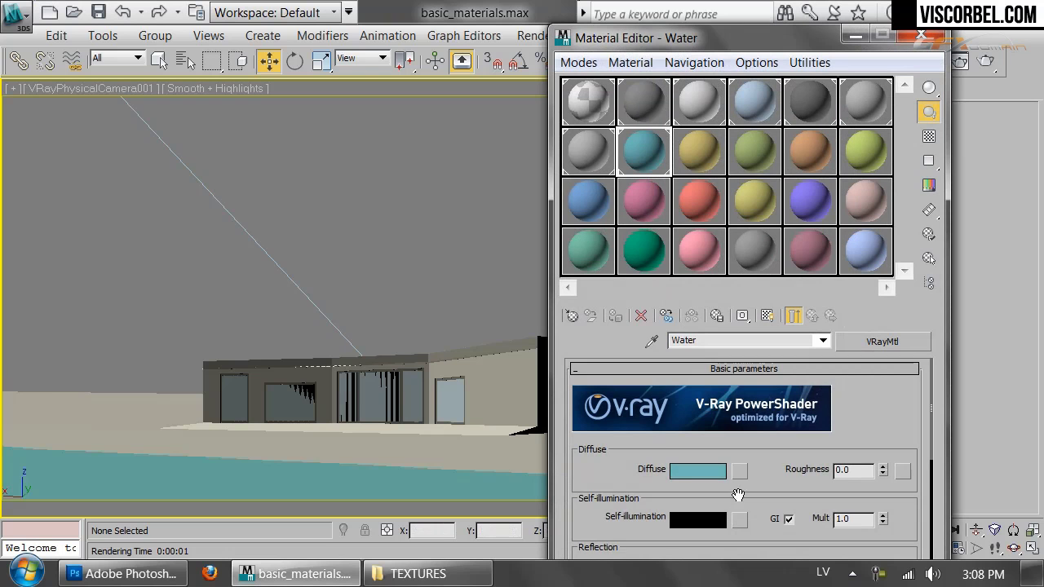
- Set the Water material's diffuse colour to a near-black grey with a value of 2
{"action": "left_click_drag", "start_coordinate": [764, 462], "coordinate": [760, 406]}
{"action": "left_click", "coordinate": [711, 406]}
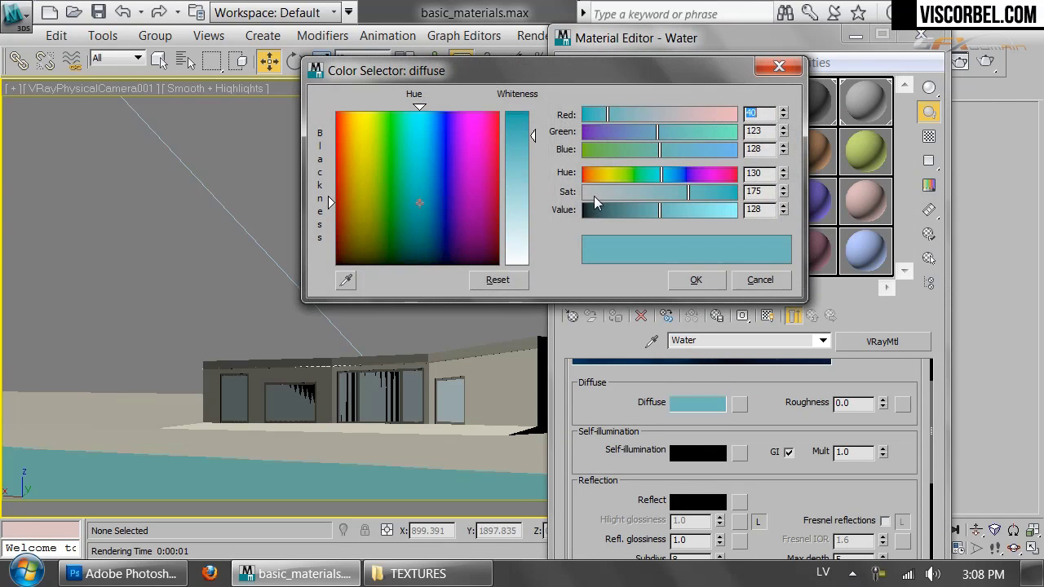
{"action": "right_click", "coordinate": [785, 209]}
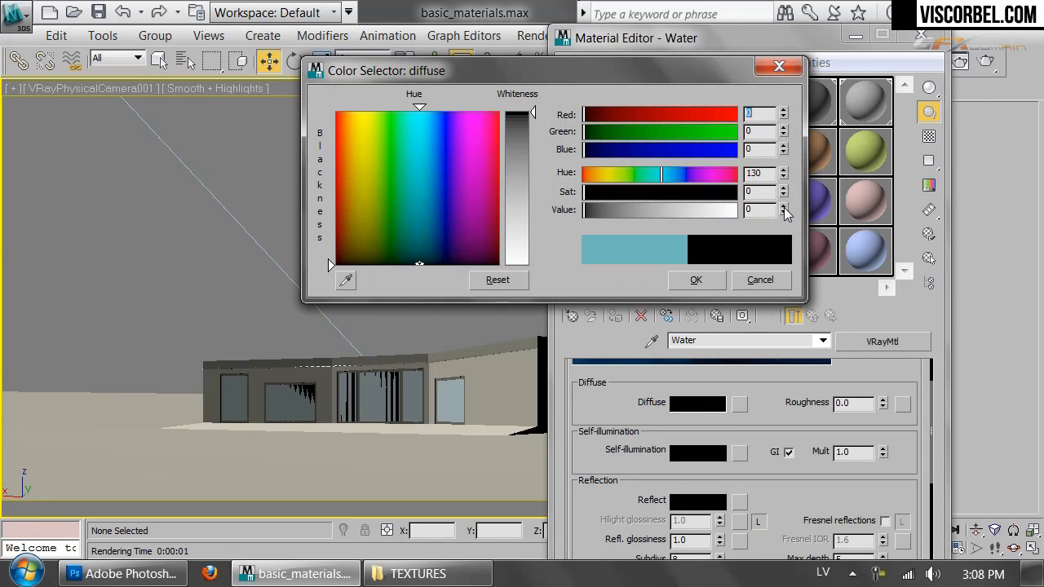
{"action": "left_click", "coordinate": [784, 209]}
{"action": "left_click", "coordinate": [784, 208]}
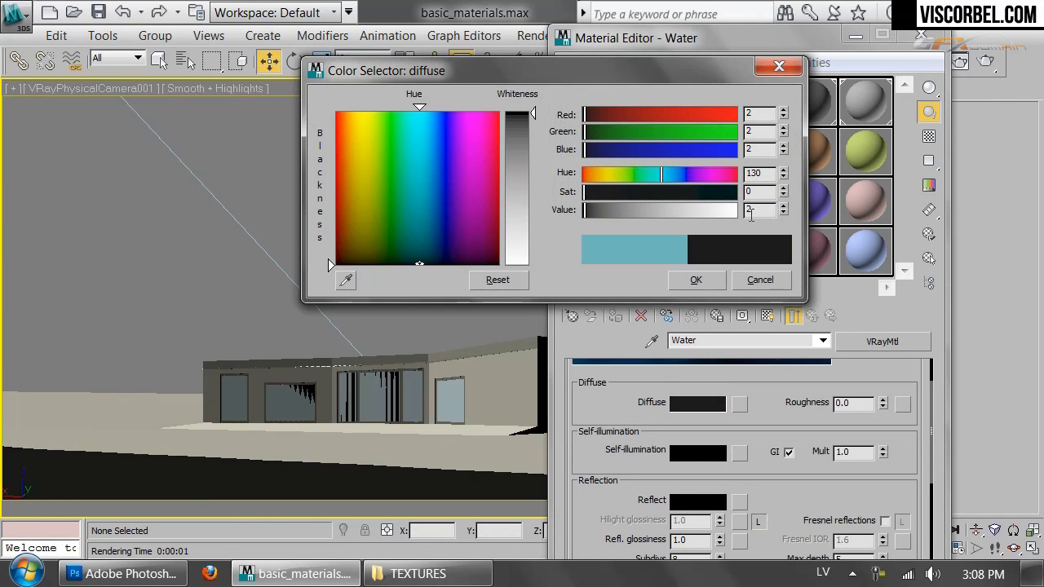
{"action": "left_click", "coordinate": [712, 276]}
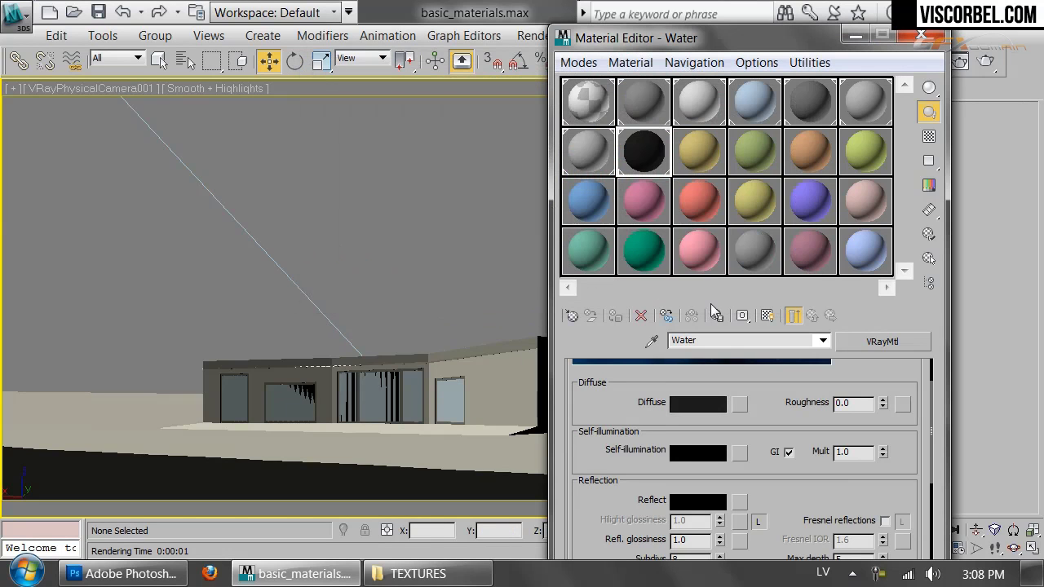
- Set the Water material's reflection colour to near white
{"action": "scroll", "coordinate": [745, 462], "scroll_direction": "down", "scroll_amount": 4}
{"action": "left_click", "coordinate": [698, 418]}
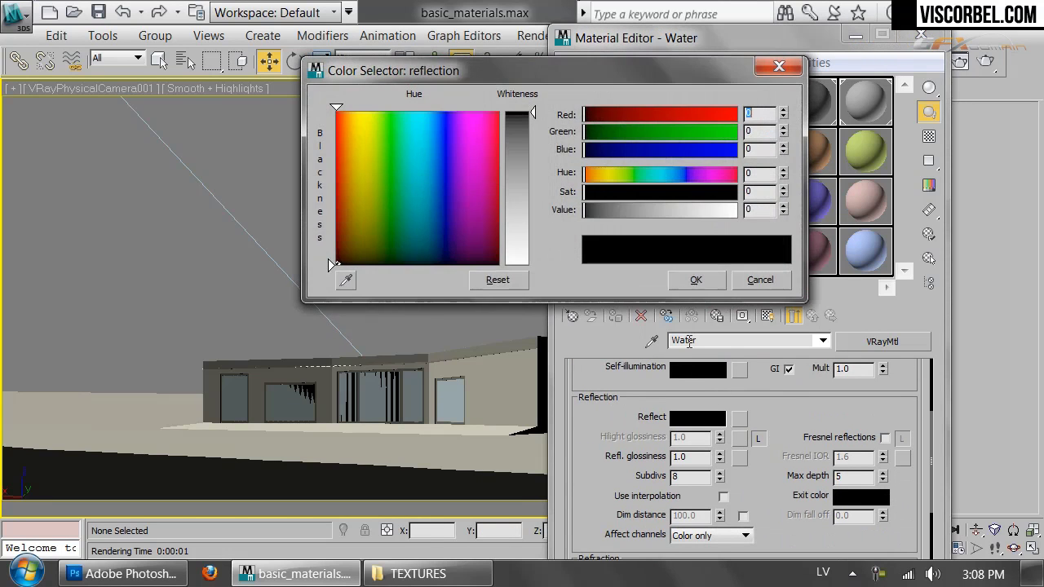
{"action": "left_click", "coordinate": [722, 210]}
{"action": "left_click", "coordinate": [700, 280]}
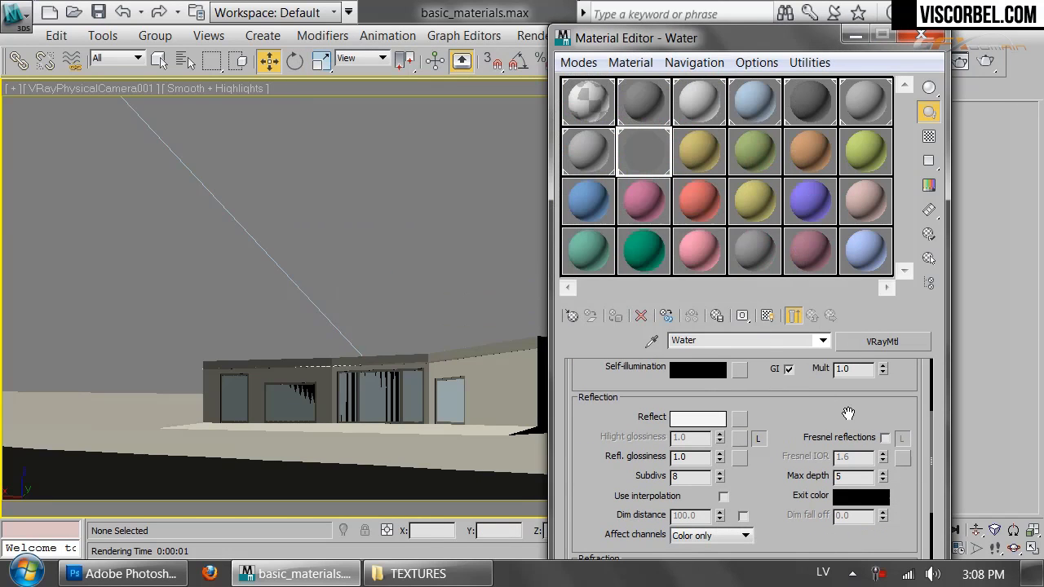
- Enable Fresnel reflections with an unlocked Fresnel IOR, and set both the Fresnel IOR and the refraction IOR to 1.33
{"action": "left_click", "coordinate": [902, 439]}
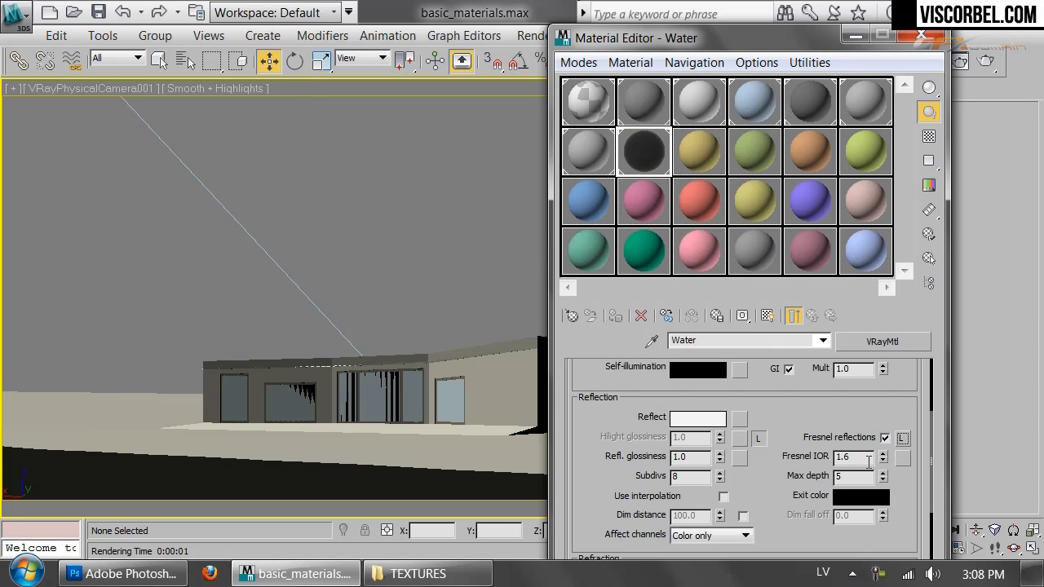
{"action": "type", "text": "1."}
{"action": "scroll", "coordinate": [774, 476], "scroll_direction": "down", "scroll_amount": 4}
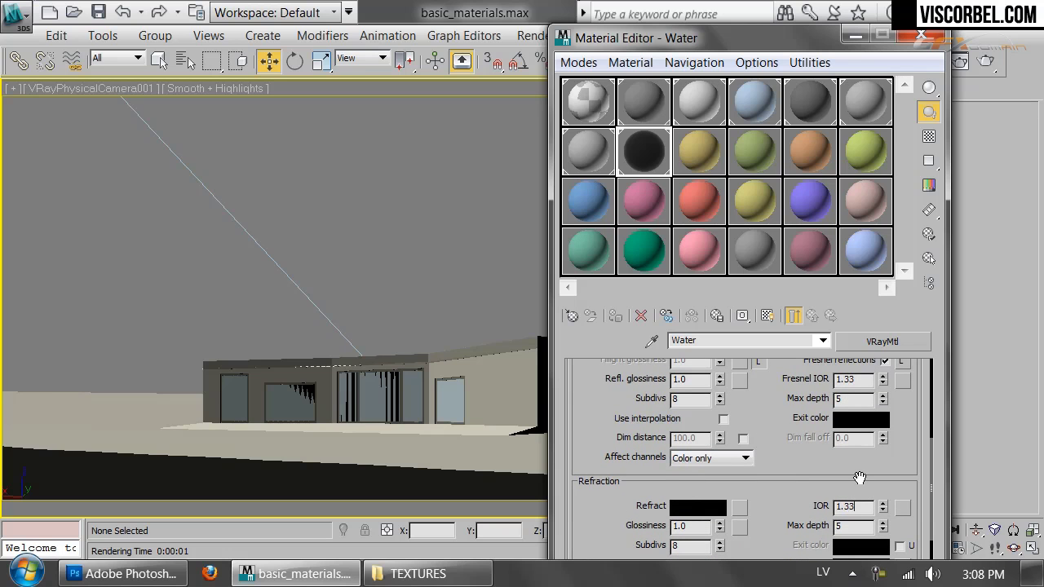
{"action": "scroll", "coordinate": [805, 478], "scroll_direction": "up", "scroll_amount": 4}
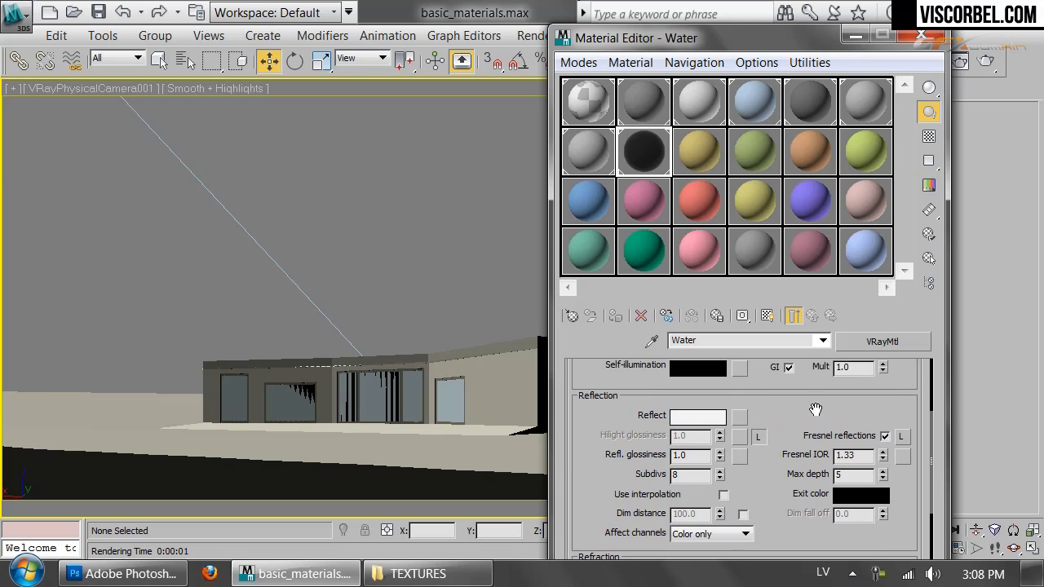
- With a checkered sample background, set the Water refraction colour to near white with a value of 242 and enable Affect shadows
{"action": "left_click", "coordinate": [930, 137]}
{"action": "left_click_drag", "start_coordinate": [779, 514], "coordinate": [728, 362]}
{"action": "left_click", "coordinate": [693, 430]}
{"action": "left_click_drag", "start_coordinate": [723, 204], "coordinate": [732, 223]}
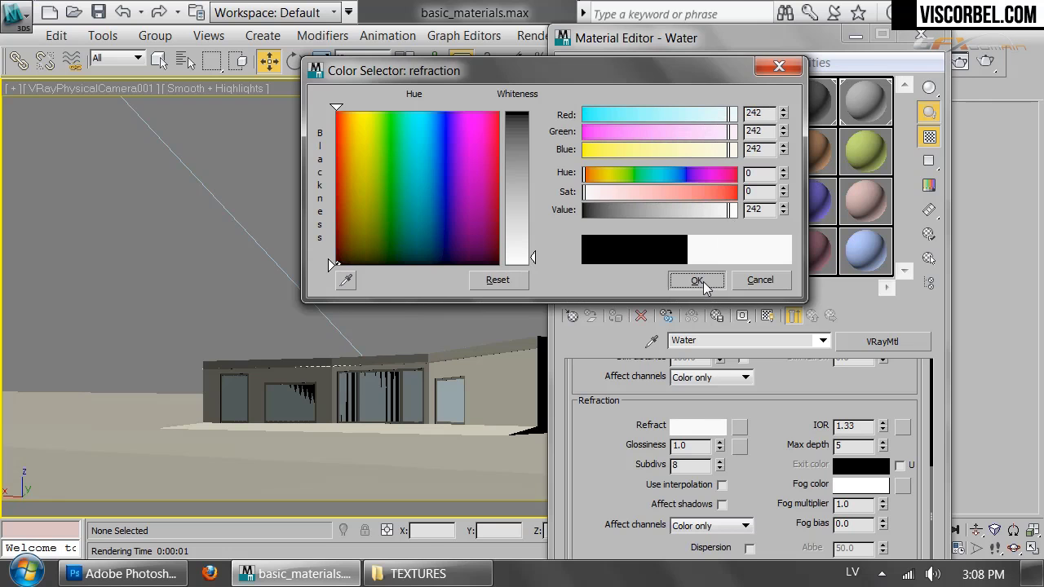
{"action": "left_click", "coordinate": [700, 281]}
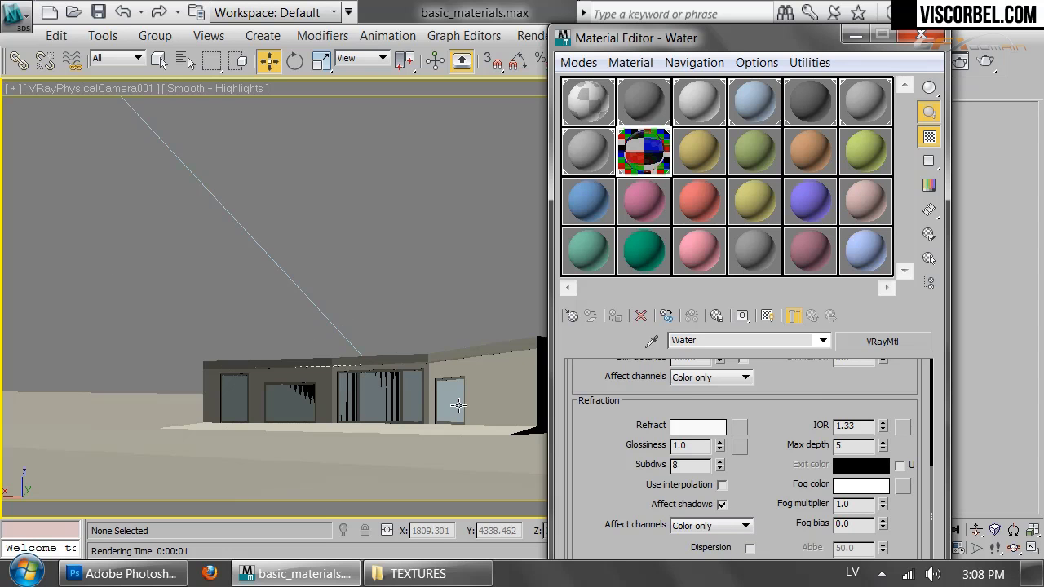
- Render the camera view and move the V-Ray frame buffer clear of the refraction settings
{"action": "left_click", "coordinate": [993, 62]}
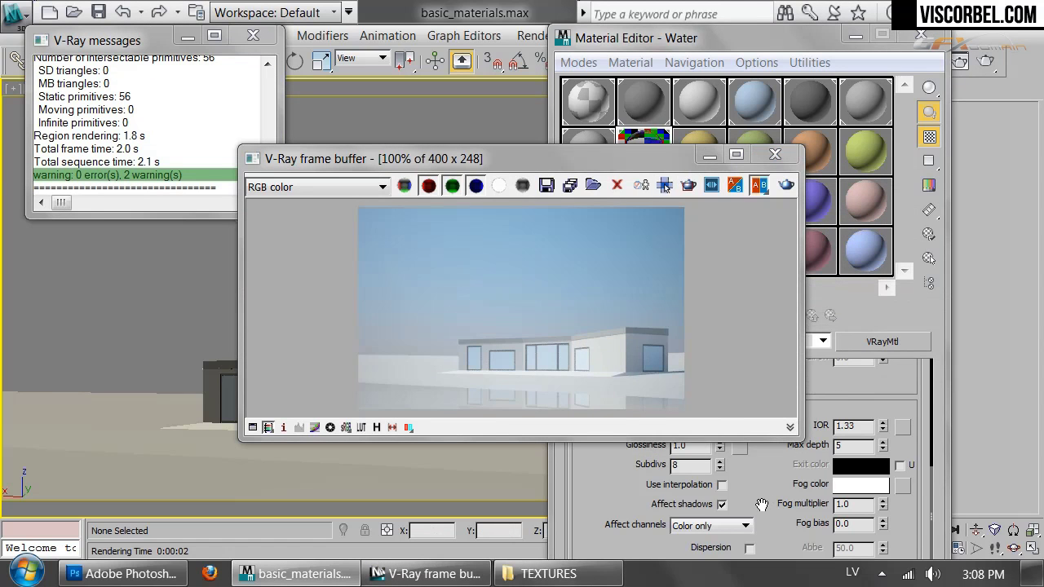
{"action": "left_click_drag", "start_coordinate": [763, 504], "coordinate": [723, 481]}
{"action": "left_click_drag", "start_coordinate": [451, 158], "coordinate": [323, 96]}
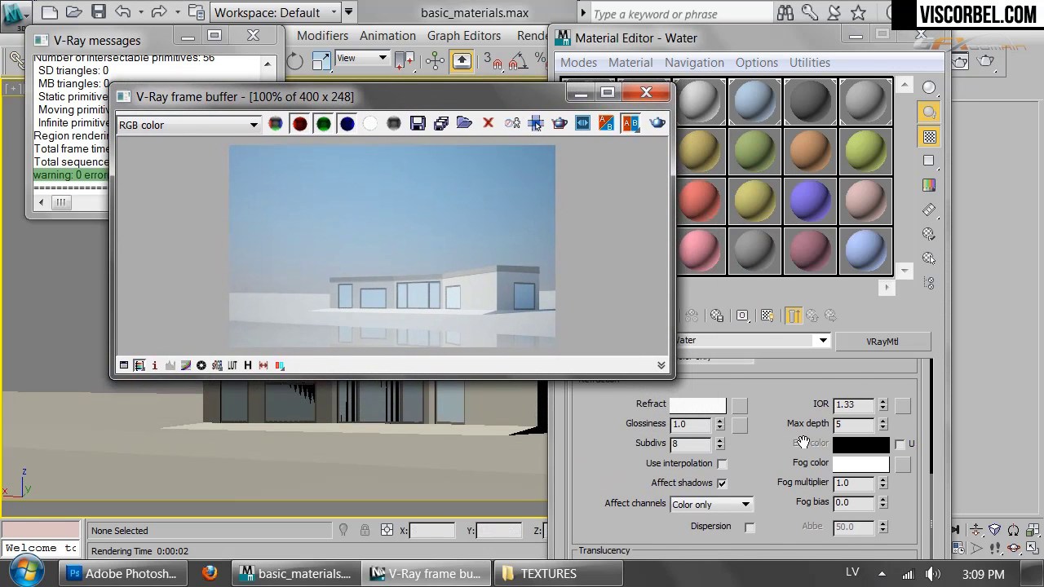
- Set the refraction fog colour to a dark teal with hue 121, saturation 81 and value 50, and re-render the view
{"action": "left_click", "coordinate": [767, 463]}
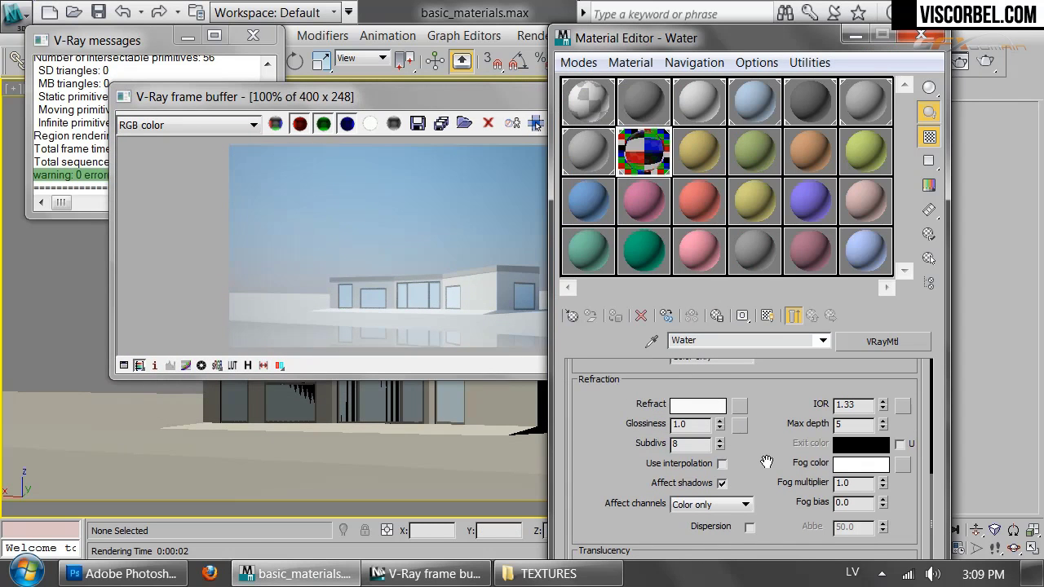
{"action": "left_click", "coordinate": [861, 464]}
{"action": "left_click", "coordinate": [647, 174]}
{"action": "left_click_drag", "start_coordinate": [647, 175], "coordinate": [652, 175]}
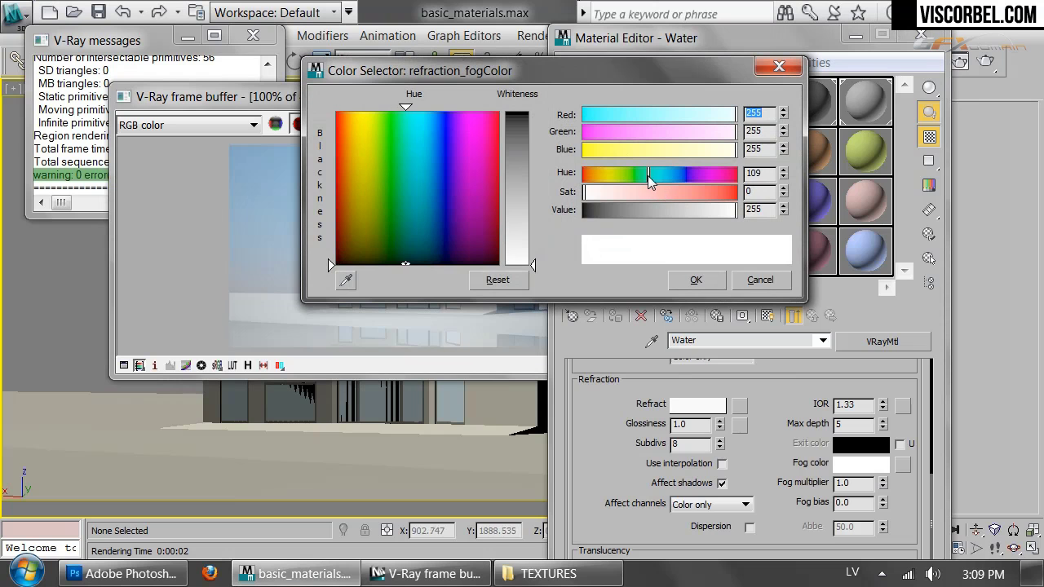
{"action": "left_click", "coordinate": [664, 192]}
{"action": "left_click_drag", "start_coordinate": [736, 209], "coordinate": [632, 192]}
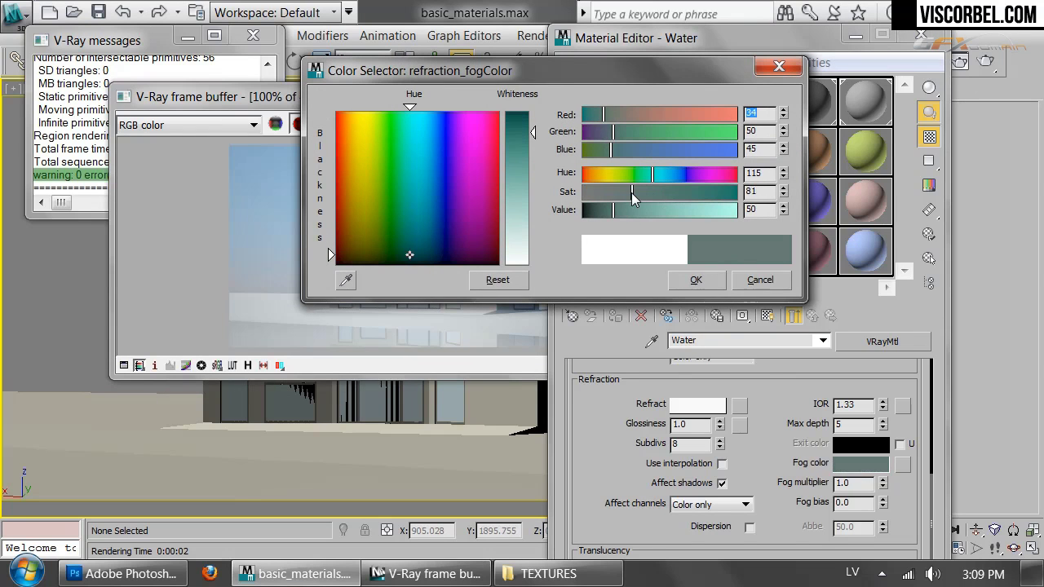
{"action": "left_click", "coordinate": [656, 174]}
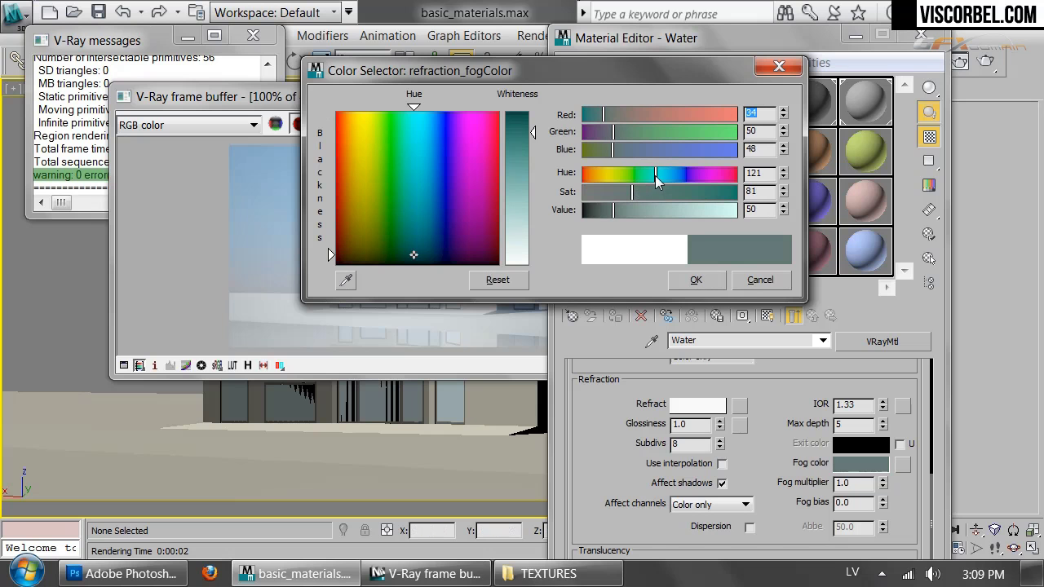
{"action": "left_click", "coordinate": [695, 279]}
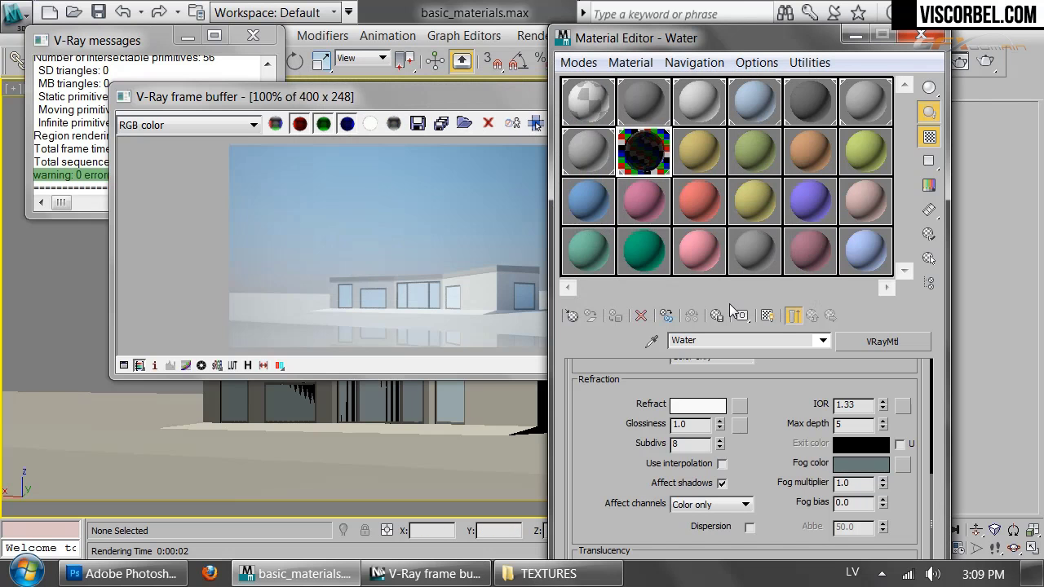
{"action": "left_click", "coordinate": [450, 270]}
{"action": "left_click", "coordinate": [657, 124]}
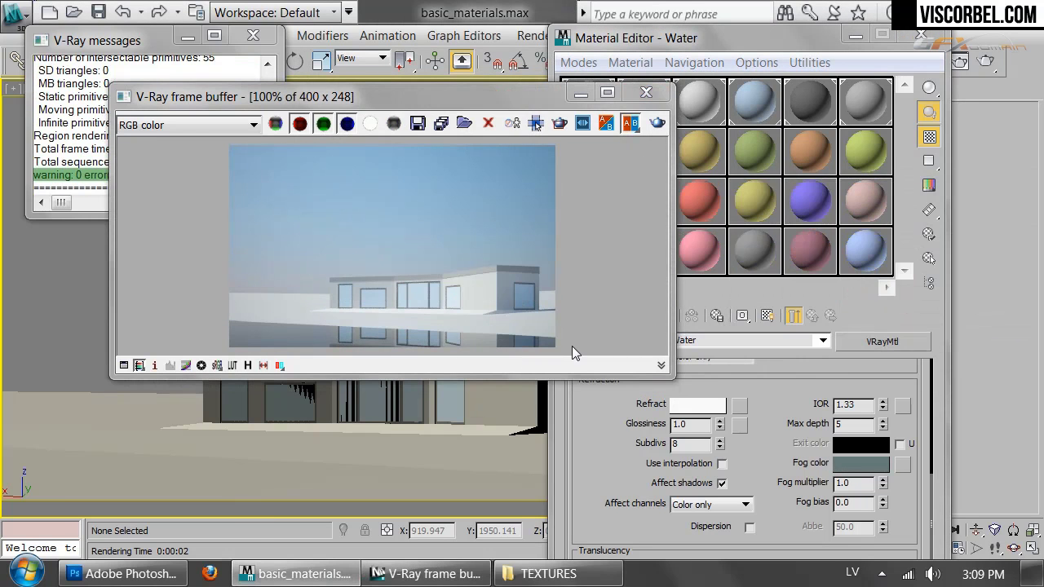
- Try a fog multiplier of 0.1 for the Water material and re-render the view
{"action": "left_click", "coordinate": [855, 487]}
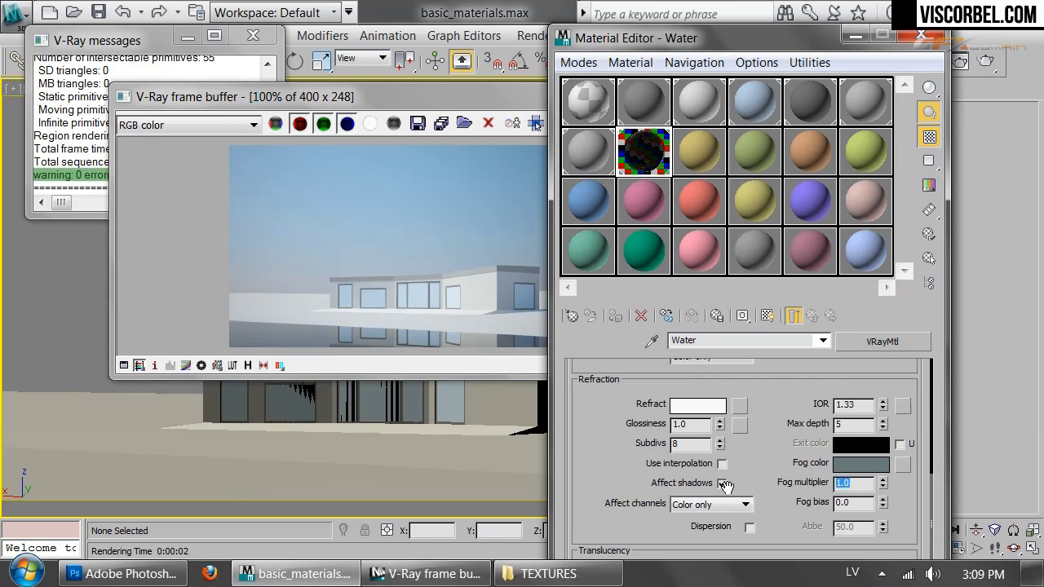
{"action": "type", "text": "0.1"}
{"action": "left_click", "coordinate": [723, 483]}
{"action": "left_click", "coordinate": [499, 239]}
{"action": "left_click", "coordinate": [656, 124]}
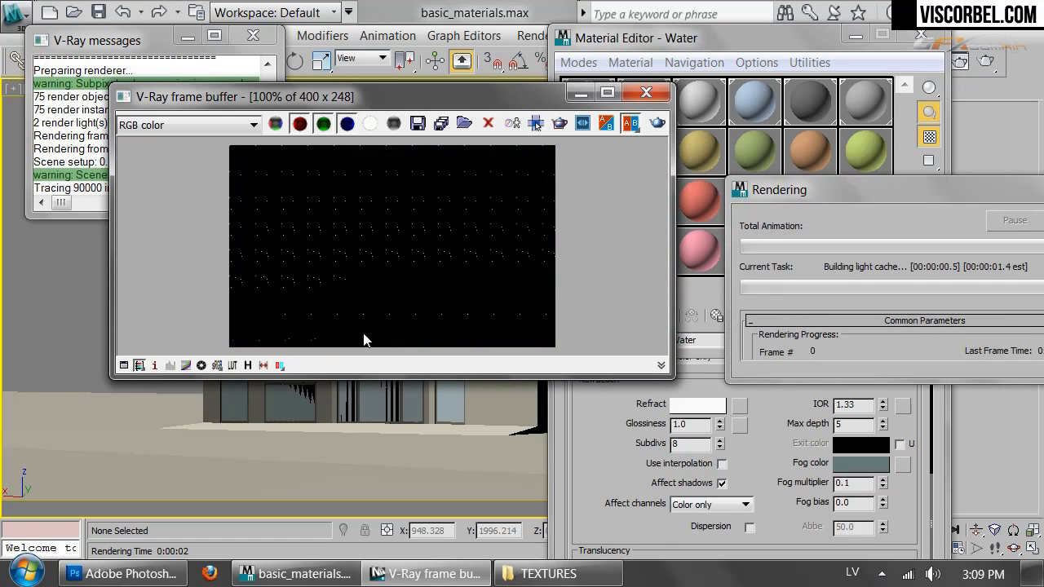
- Try a fog multiplier of 0.01 for the Water material and render the view again
{"action": "double_click", "coordinate": [869, 481]}
{"action": "type", "text": "0.01"}
{"action": "left_click", "coordinate": [540, 148]}
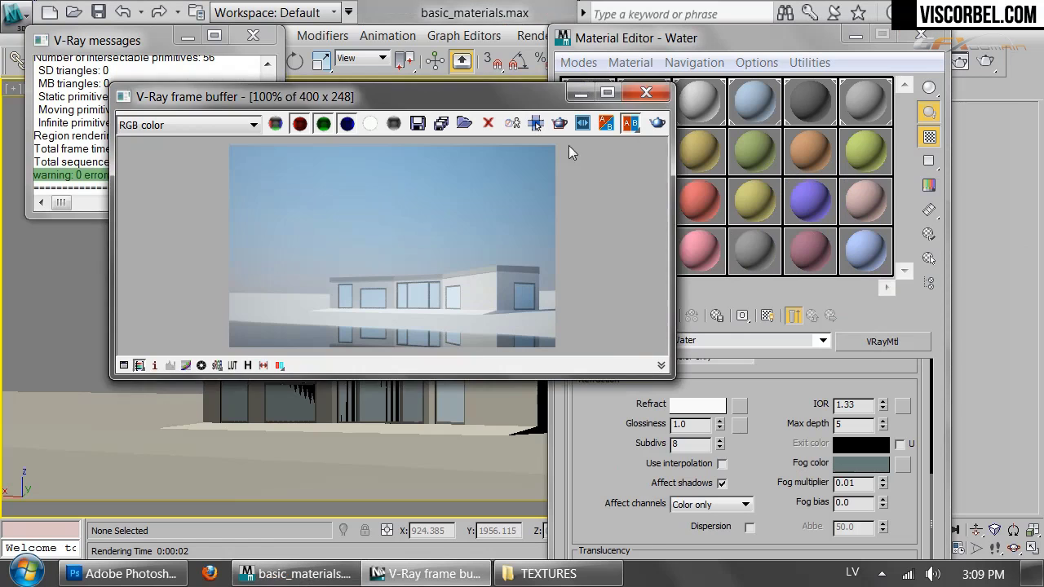
{"action": "left_click", "coordinate": [657, 125]}
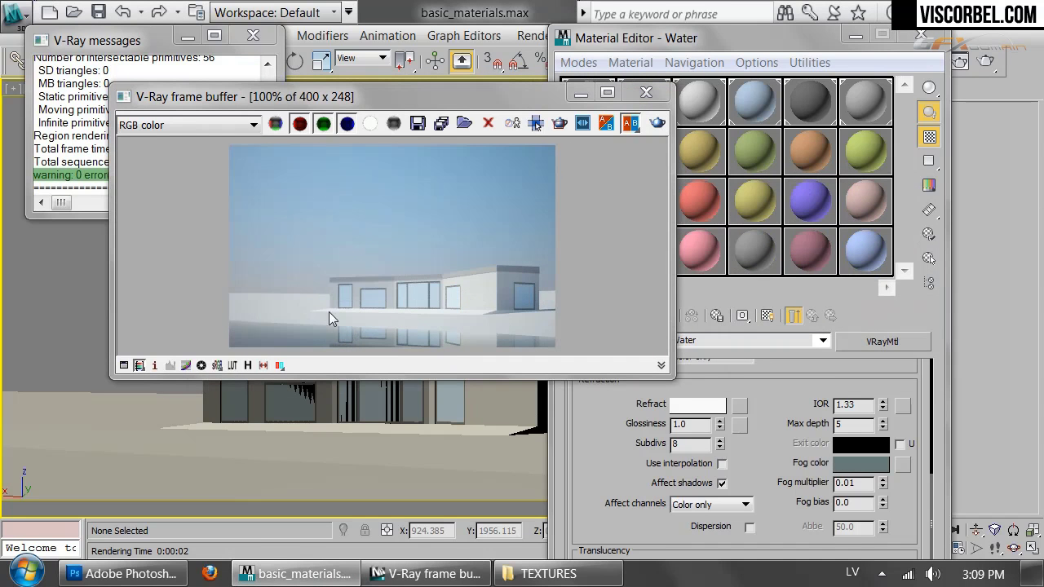
- Try a fog multiplier of 0.005 for the Water material with another test render
{"action": "left_click", "coordinate": [852, 483]}
{"action": "type", "text": "05"}
{"action": "left_click", "coordinate": [492, 205]}
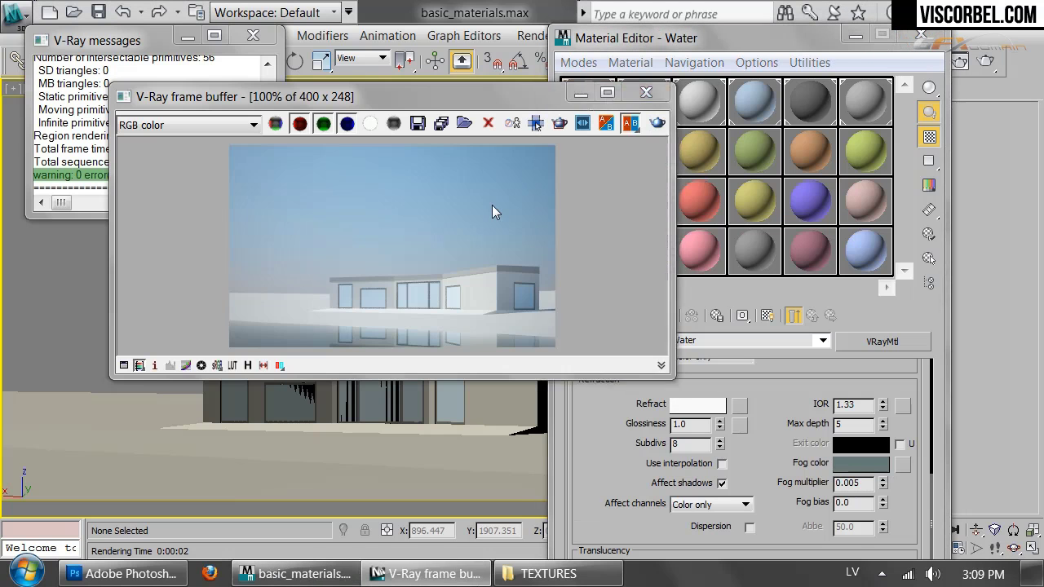
{"action": "left_click", "coordinate": [656, 123]}
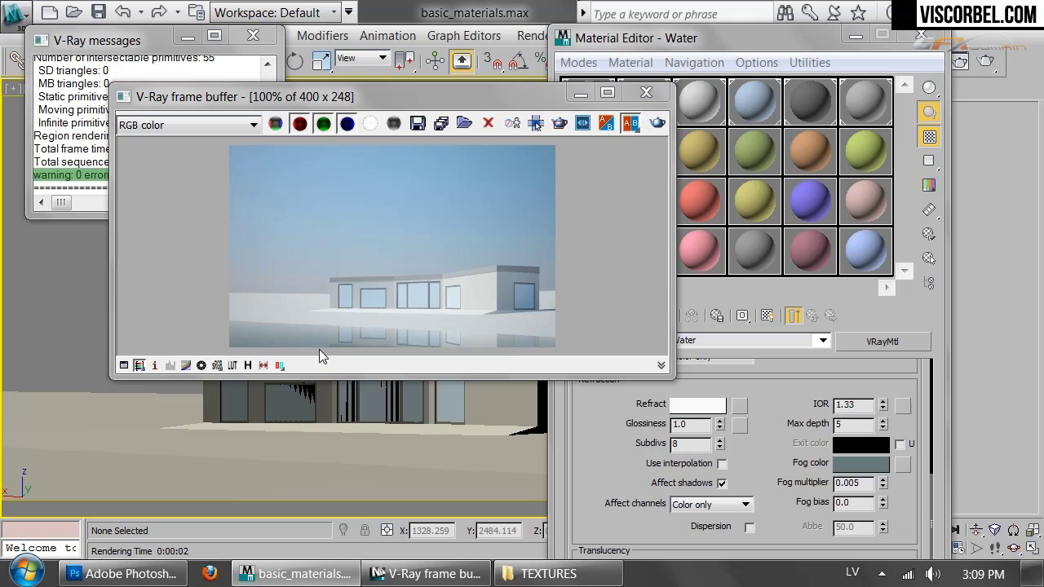
- Set the Water material's fog multiplier to 0.008 and re-render the view
{"action": "left_click_drag", "start_coordinate": [767, 494], "coordinate": [762, 454]}
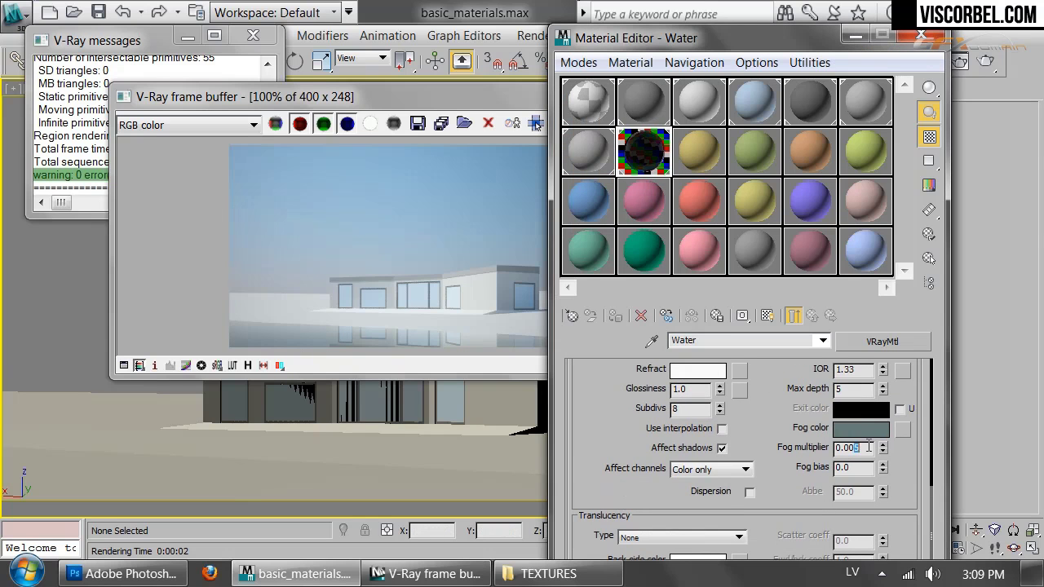
{"action": "type", "text": "8"}
{"action": "left_click", "coordinate": [534, 181]}
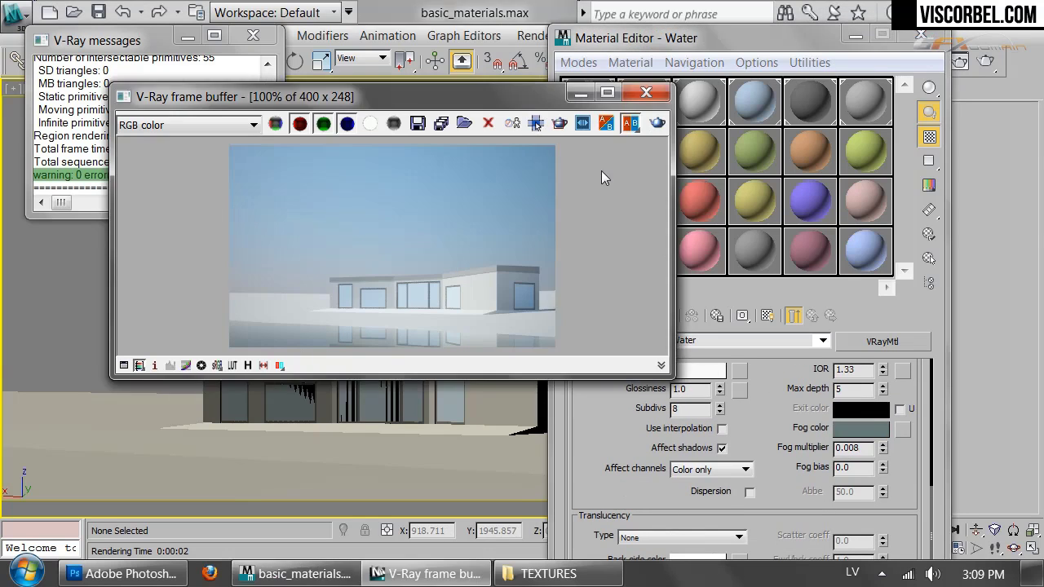
{"action": "left_click", "coordinate": [658, 122]}
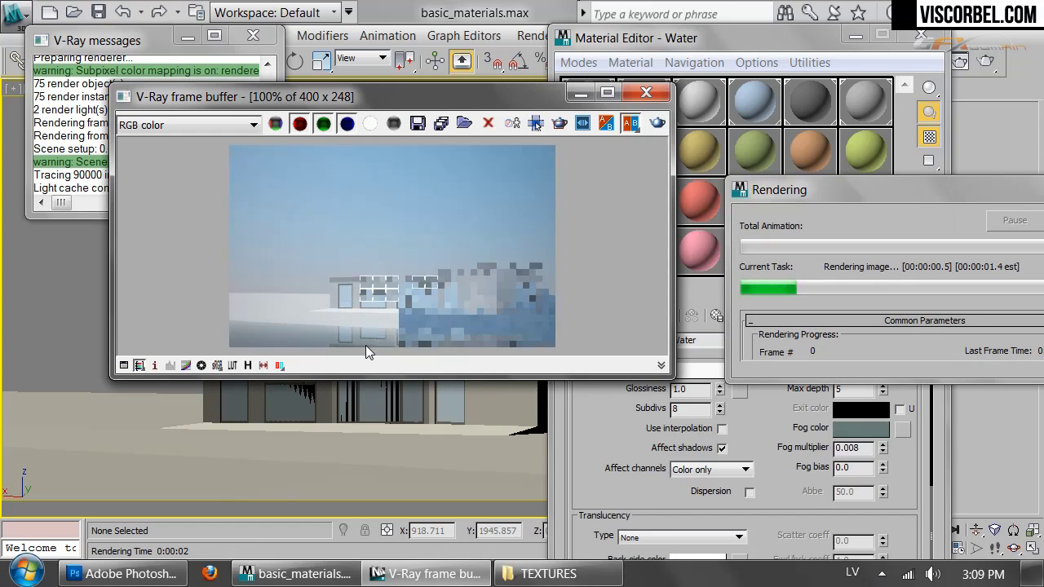
- Assign a Noise map to the Water material's Bump slot and bring up the map's noise parameters
{"action": "left_click_drag", "start_coordinate": [767, 441], "coordinate": [788, 242]}
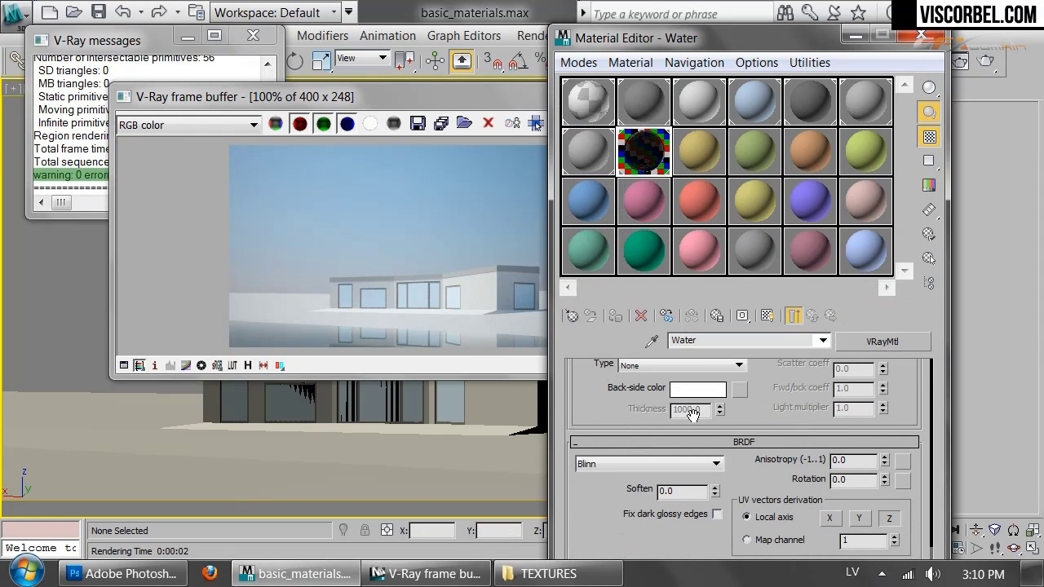
{"action": "mouse_move", "coordinate": [698, 38]}
{"action": "left_mouse_down"}
{"action": "mouse_move", "coordinate": [700, 0]}
{"action": "mouse_move", "coordinate": [696, 165]}
{"action": "mouse_move", "coordinate": [700, 37]}
{"action": "left_mouse_up"}
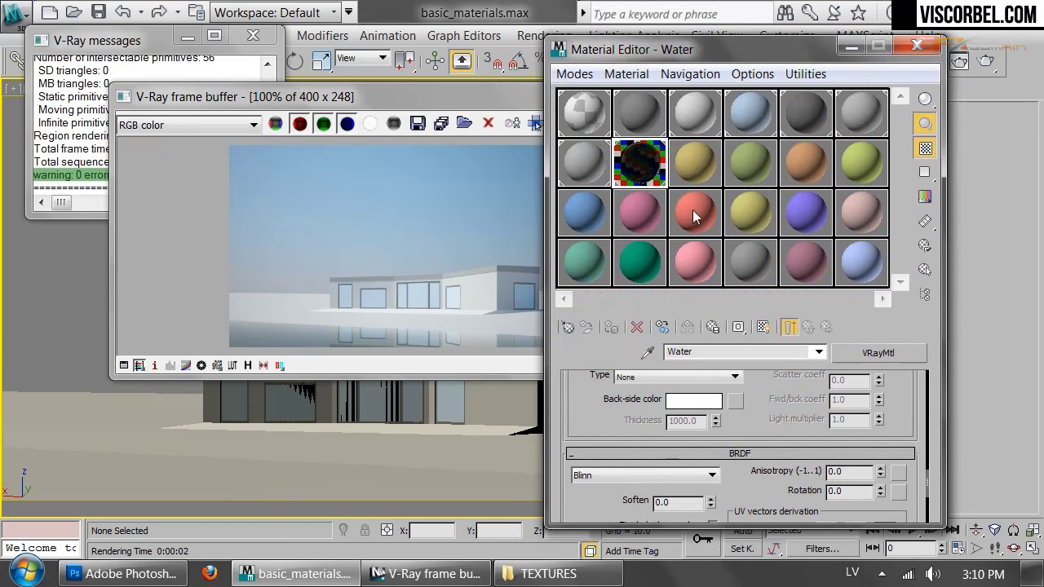
{"action": "scroll", "coordinate": [767, 490], "scroll_direction": "down", "scroll_amount": 5}
{"action": "left_click", "coordinate": [718, 451]}
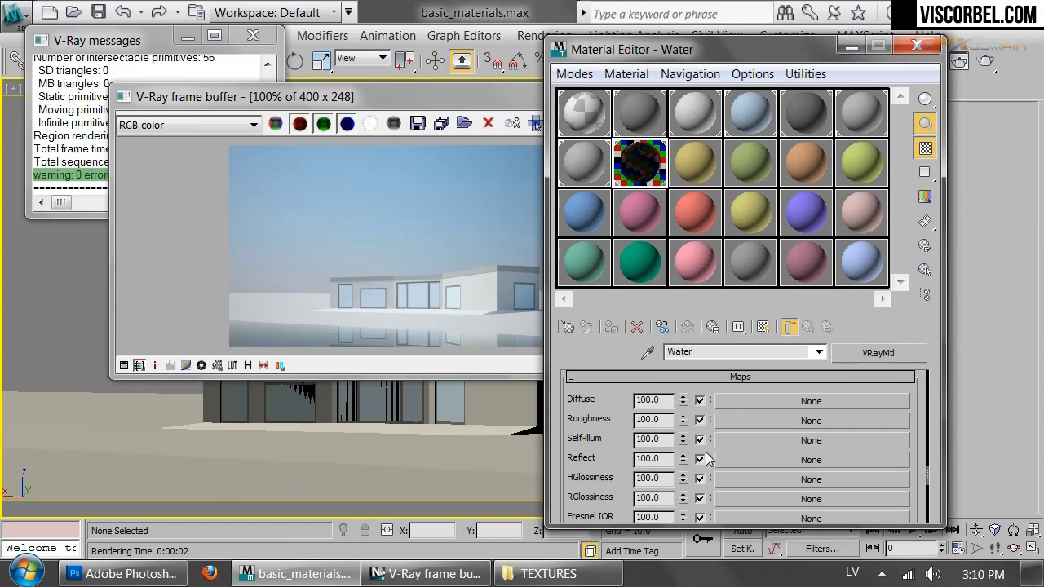
{"action": "scroll", "coordinate": [693, 465], "scroll_direction": "down", "scroll_amount": 10}
{"action": "scroll", "coordinate": [692, 464], "scroll_direction": "up", "scroll_amount": 1}
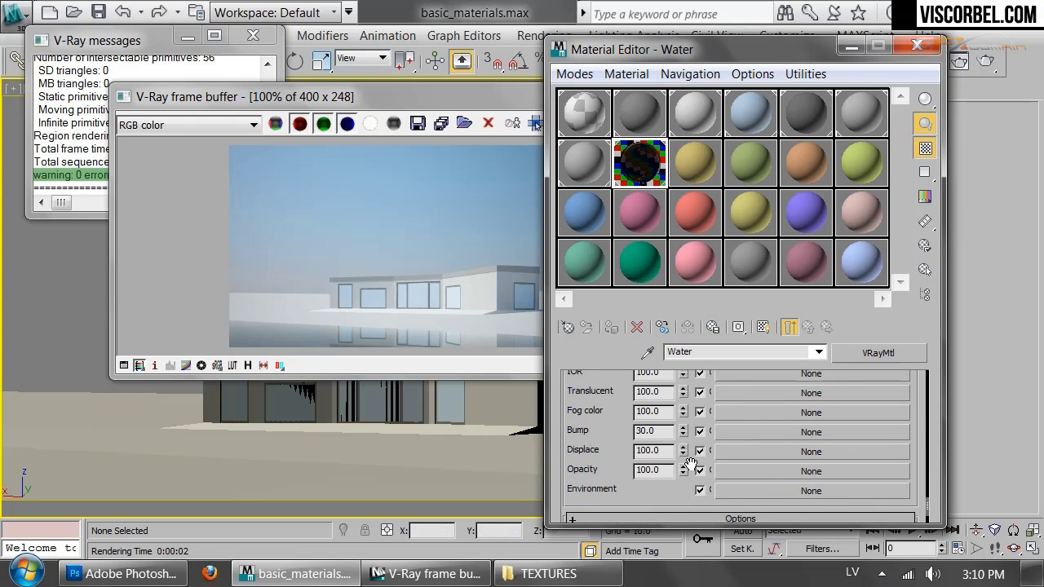
{"action": "left_click", "coordinate": [748, 434]}
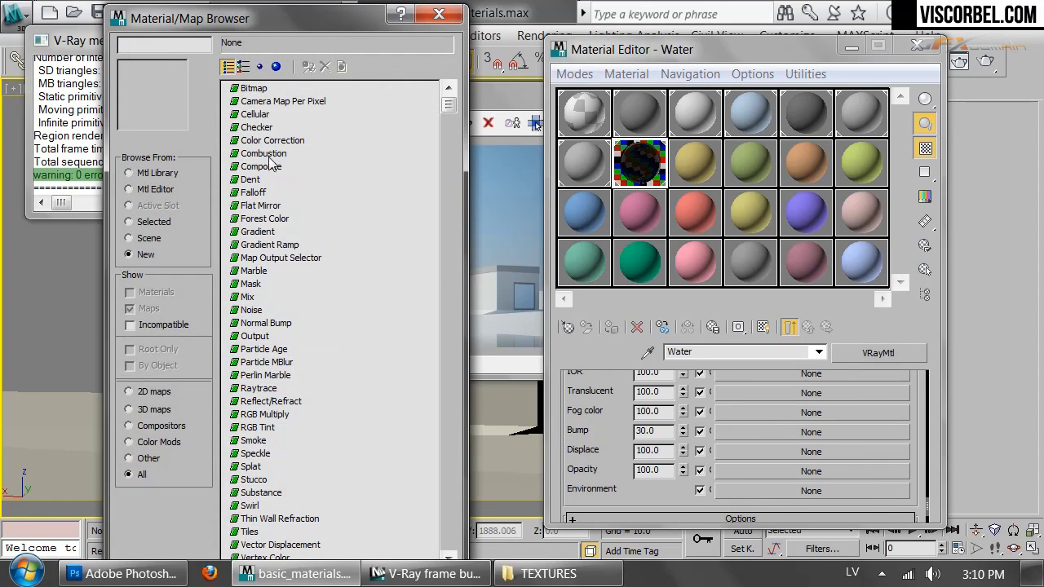
{"action": "double_click", "coordinate": [251, 310]}
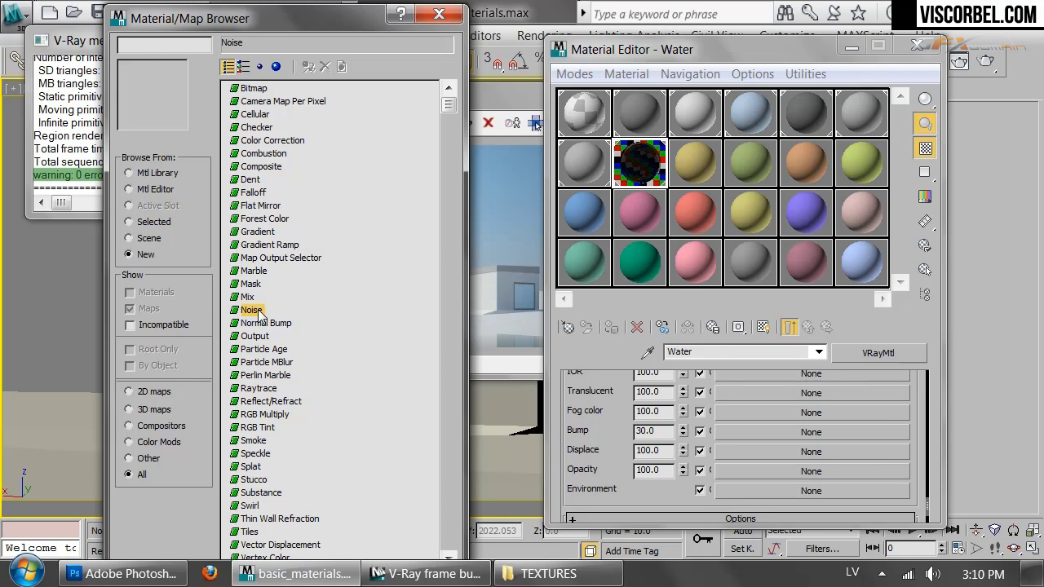
{"action": "left_click_drag", "start_coordinate": [634, 379], "coordinate": [634, 258]}
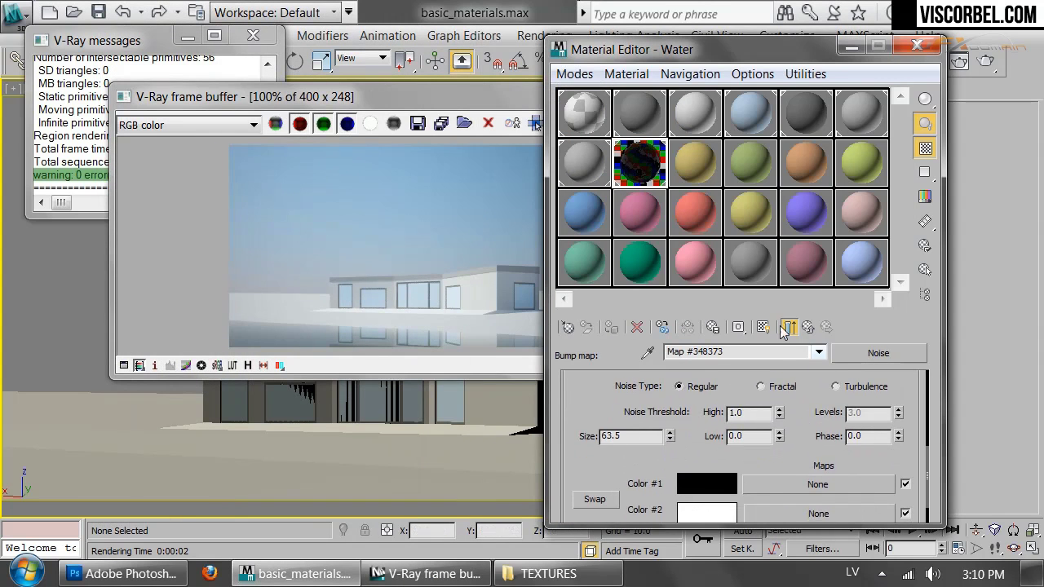
- Turn off the end-result display for the Noise map and open an enlarged preview of it beside the Material Editor
{"action": "left_click", "coordinate": [789, 327]}
{"action": "double_click", "coordinate": [626, 156]}
{"action": "left_click", "coordinate": [1034, 261]}
{"action": "left_click", "coordinate": [908, 308]}
{"action": "left_click_drag", "start_coordinate": [1038, 249], "coordinate": [122, 85]}
{"action": "left_click_drag", "start_coordinate": [517, 80], "coordinate": [523, 104]}
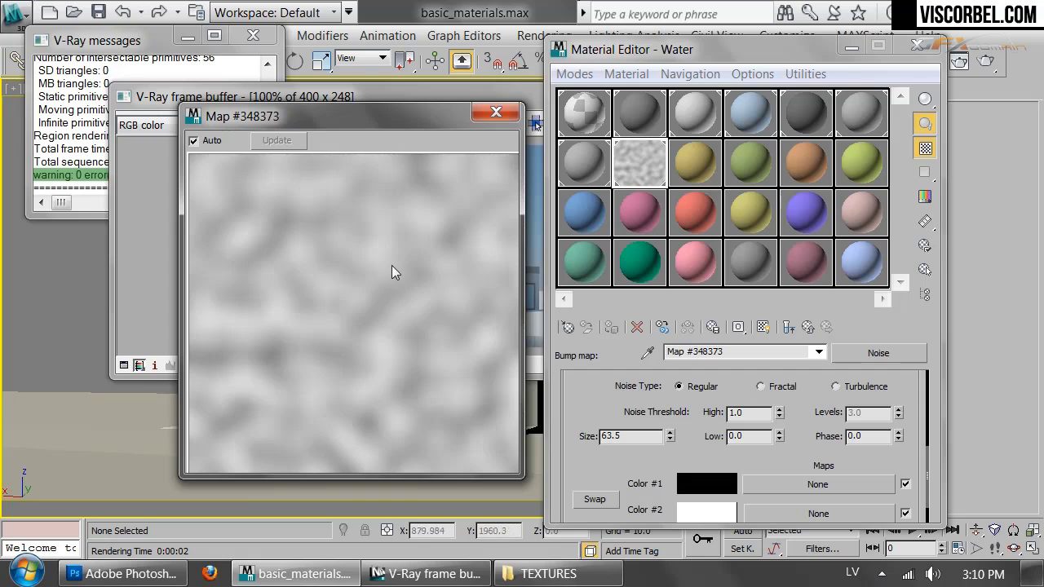
- Set the bump map's noise type to Fractal with 4 levels and render the view
{"action": "left_click", "coordinate": [775, 389]}
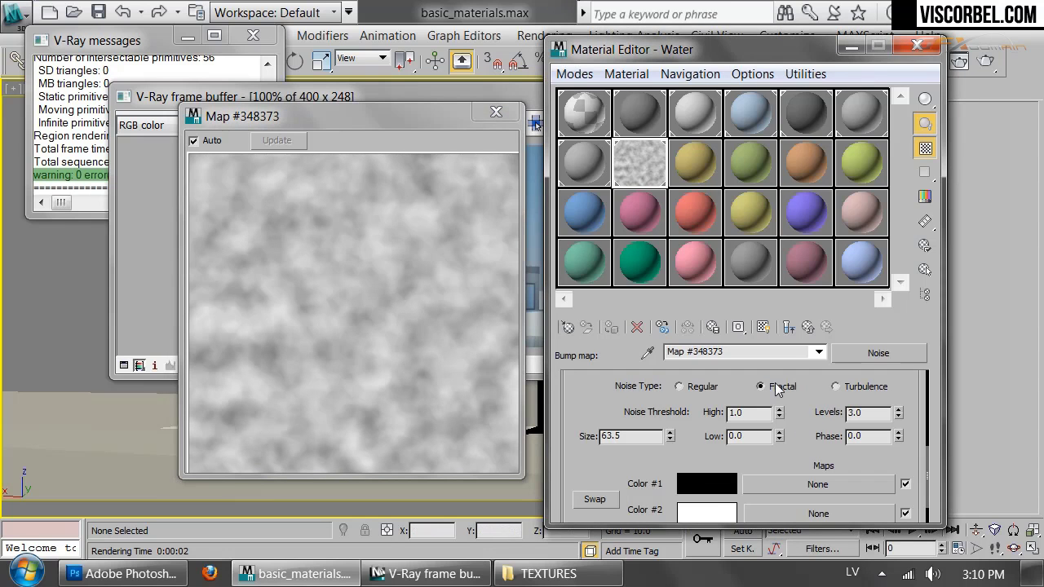
{"action": "double_click", "coordinate": [884, 413]}
{"action": "type", "text": "4"}
{"action": "key", "text": "Return"}
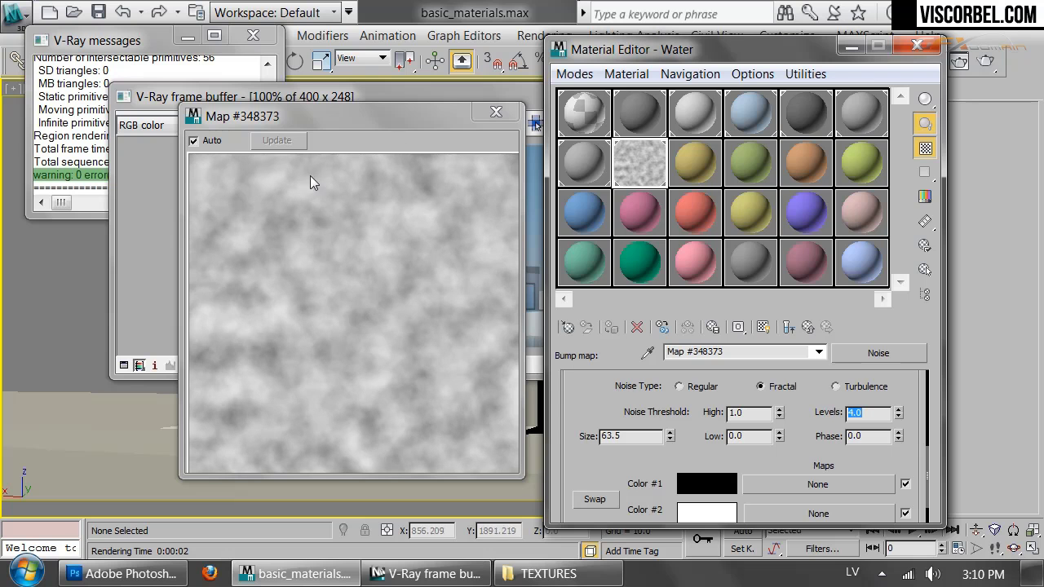
{"action": "left_click", "coordinate": [176, 244]}
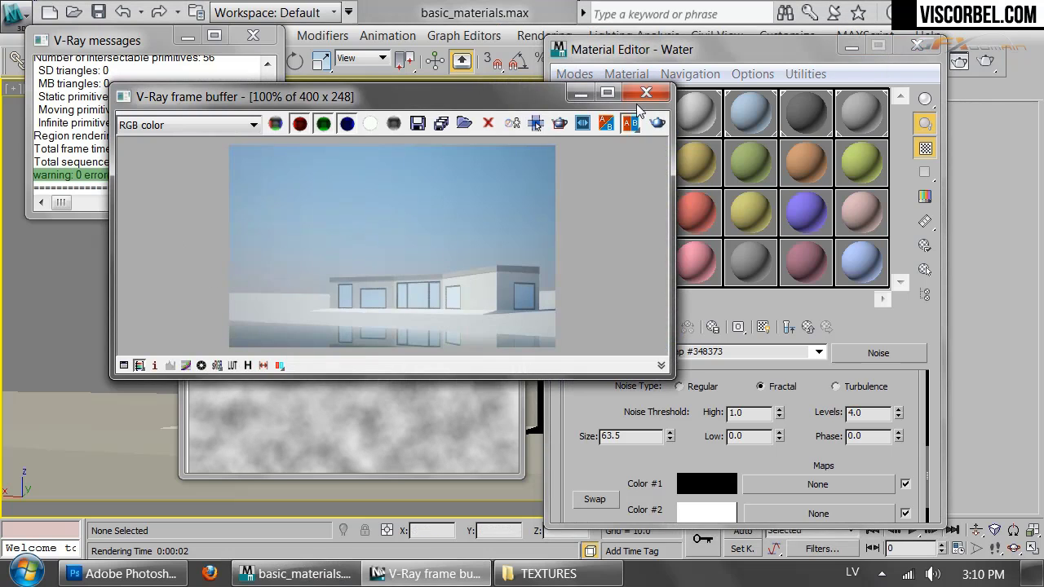
{"action": "left_click", "coordinate": [657, 123]}
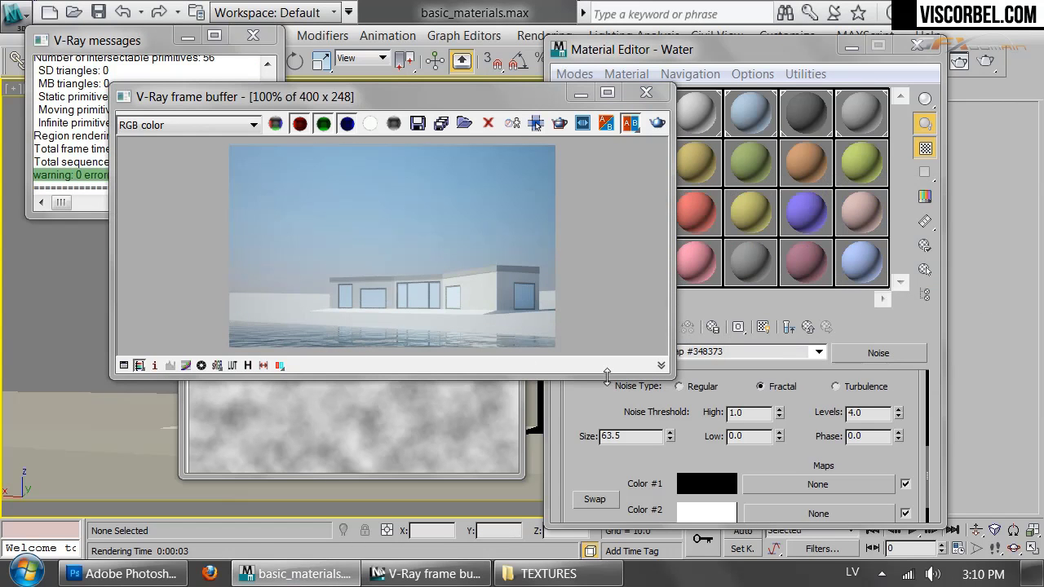
- Reduce the noise size to 40 and render the view again
{"action": "left_click", "coordinate": [596, 437]}
{"action": "double_click", "coordinate": [612, 437]}
{"action": "type", "text": "40"}
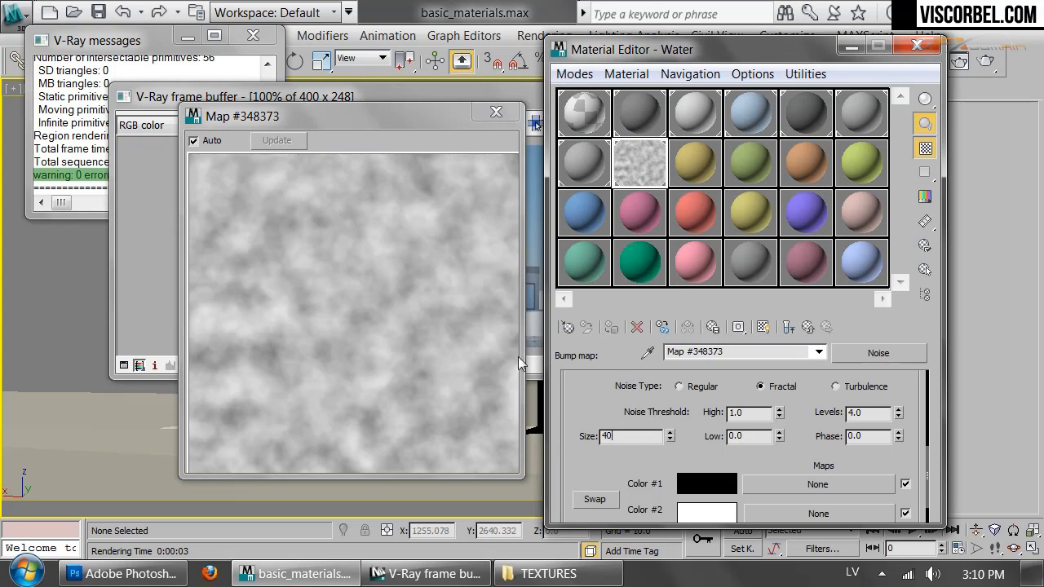
{"action": "key", "text": "Return"}
{"action": "left_click", "coordinate": [539, 263]}
{"action": "left_click", "coordinate": [658, 122]}
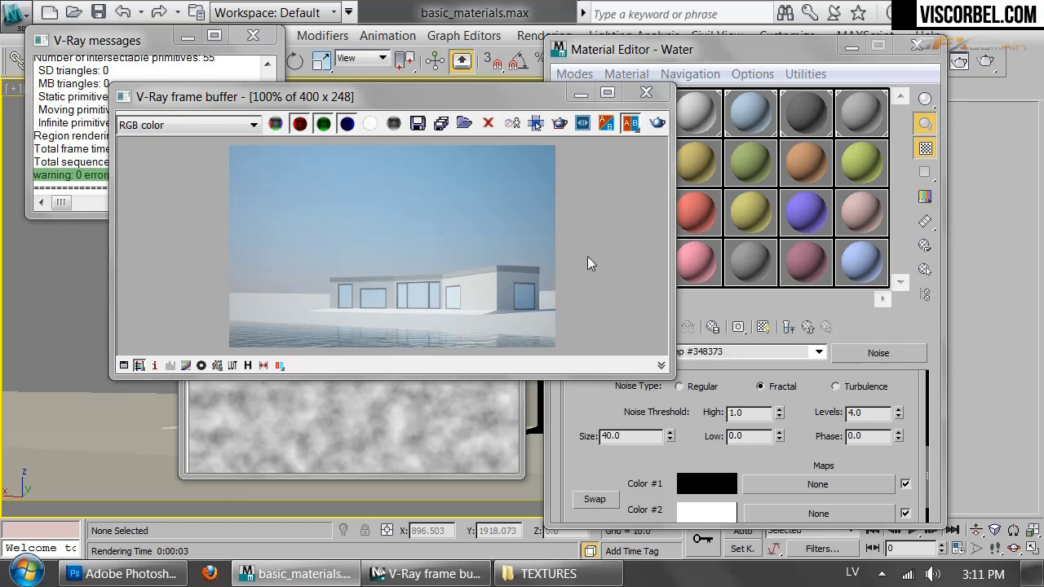
- Try a Bump amount of 10 for the Water material with a test render
{"action": "left_click", "coordinate": [788, 327]}
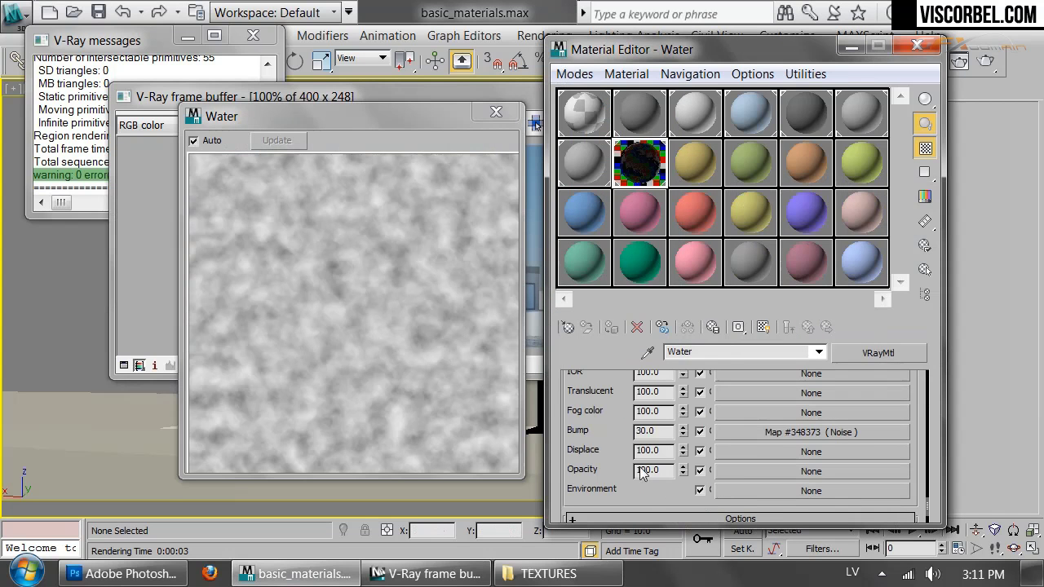
{"action": "left_click", "coordinate": [644, 431]}
{"action": "type", "text": "10"}
{"action": "key", "text": "Return"}
{"action": "left_click", "coordinate": [152, 223]}
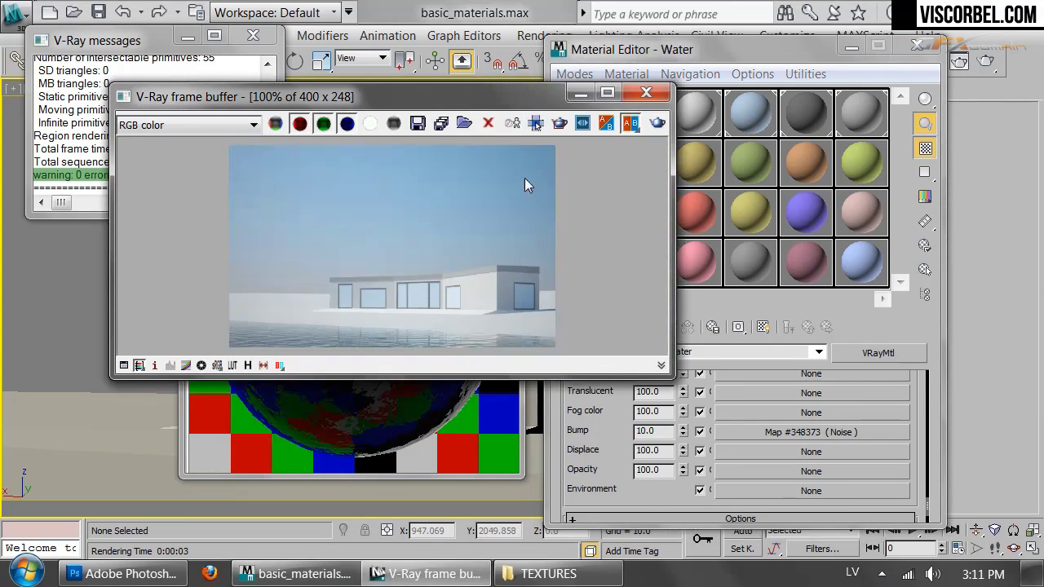
{"action": "left_click", "coordinate": [657, 122]}
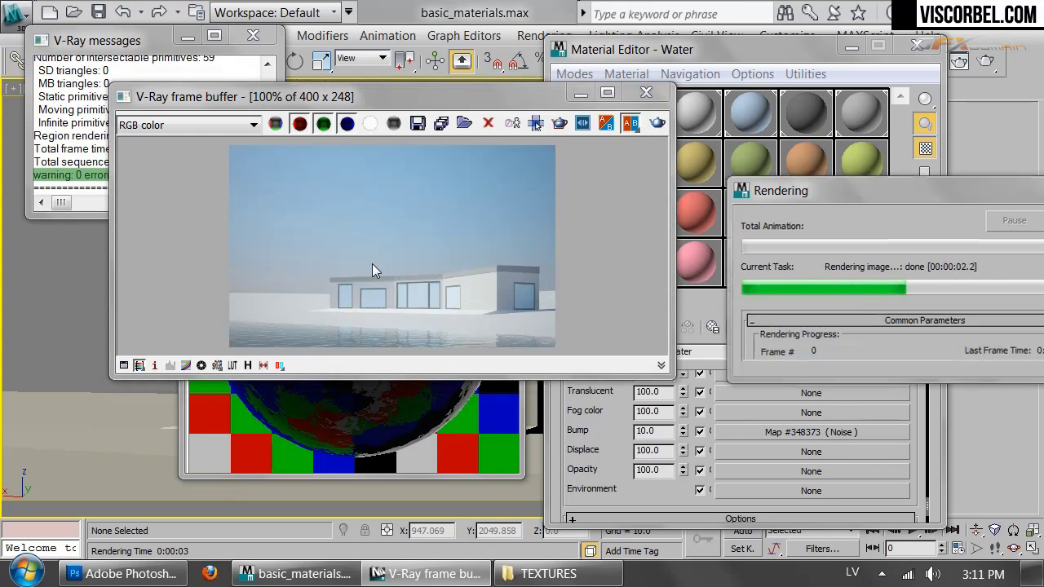
- Set the Water material's Bump amount to 5 and re-render the view
{"action": "double_click", "coordinate": [652, 431]}
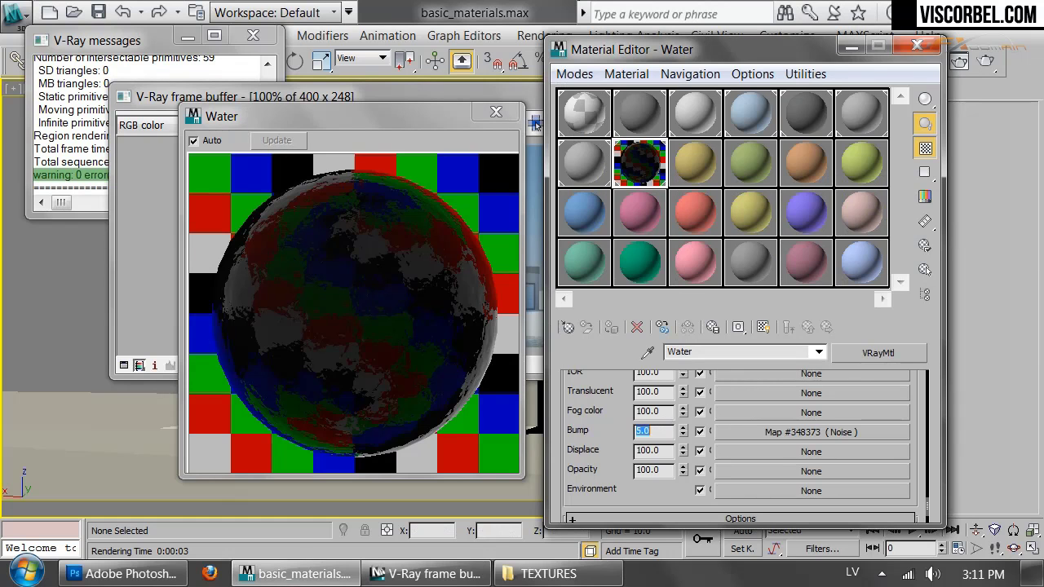
{"action": "left_click", "coordinate": [155, 241]}
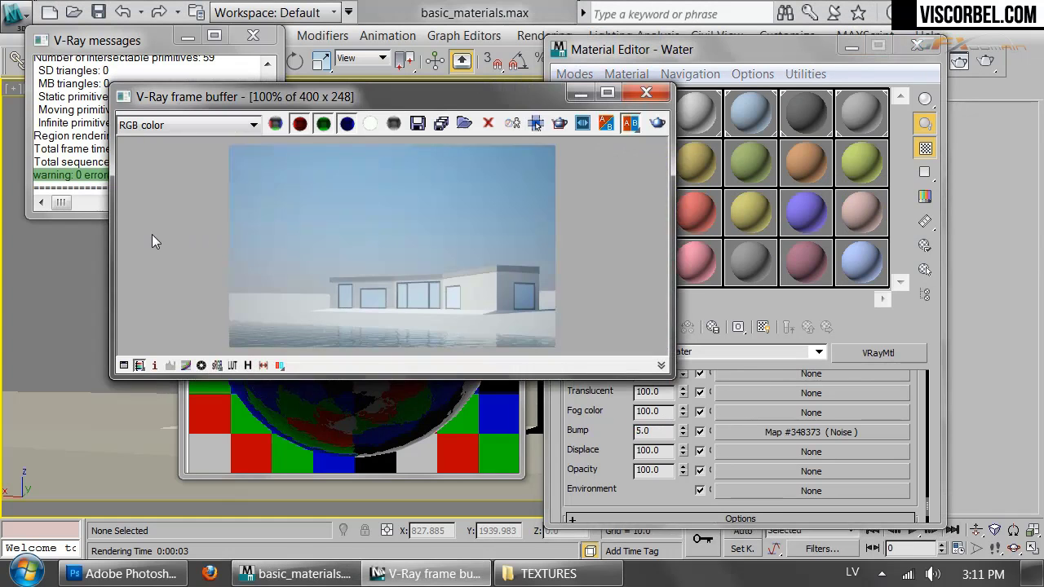
{"action": "left_click", "coordinate": [657, 123]}
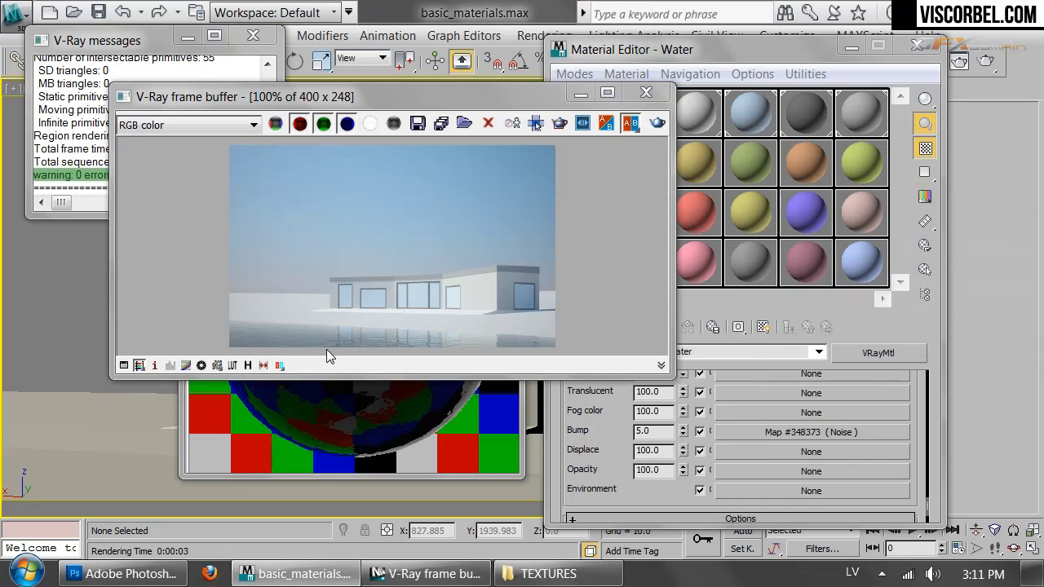
- Close the enlarged Water preview and the V-Ray frame buffer
{"action": "left_click", "coordinate": [361, 452]}
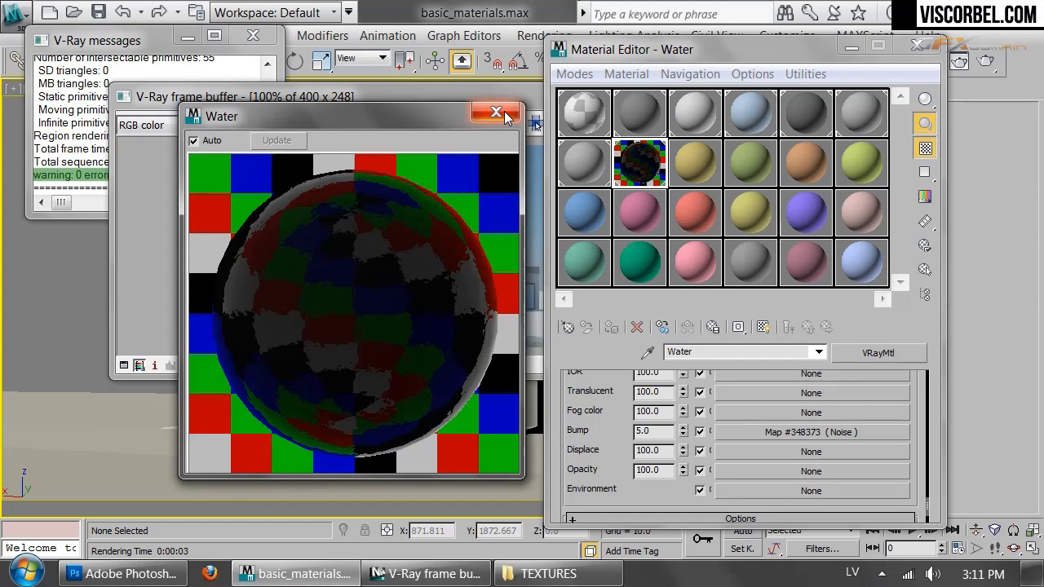
{"action": "left_click", "coordinate": [496, 112]}
{"action": "left_click", "coordinate": [462, 210]}
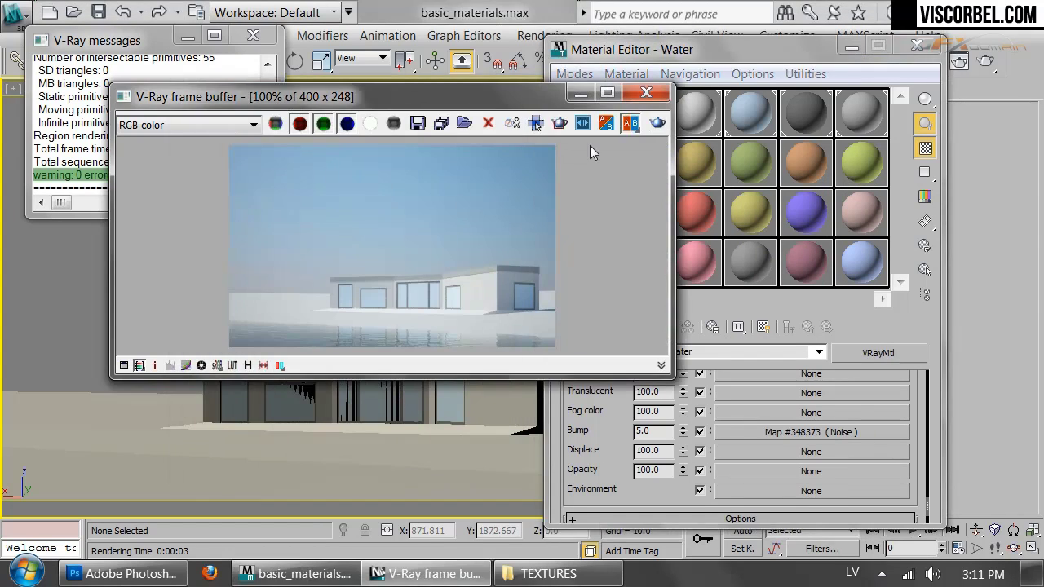
{"action": "left_click", "coordinate": [646, 92]}
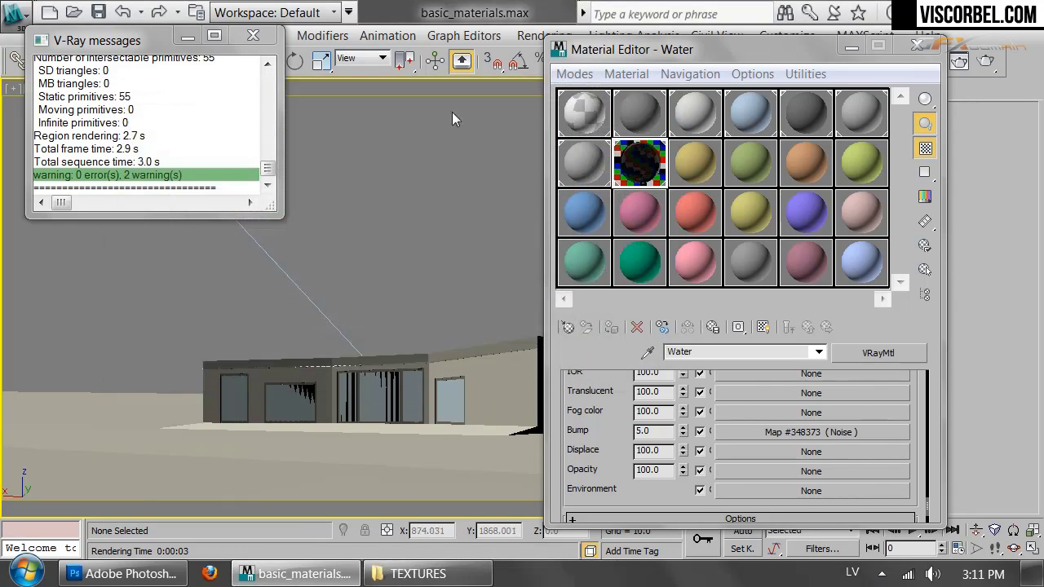
- Bring up the Ground material's parameters and look at the Ground.jpg texture in the TEXTURES folder
{"action": "left_click", "coordinate": [582, 164]}
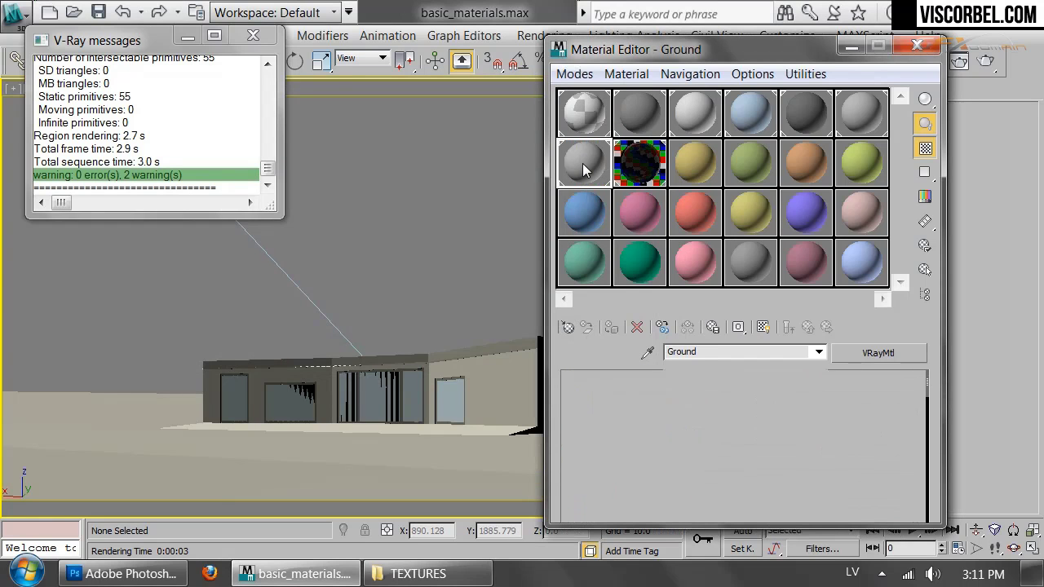
{"action": "scroll", "coordinate": [763, 483], "scroll_direction": "down", "scroll_amount": 2}
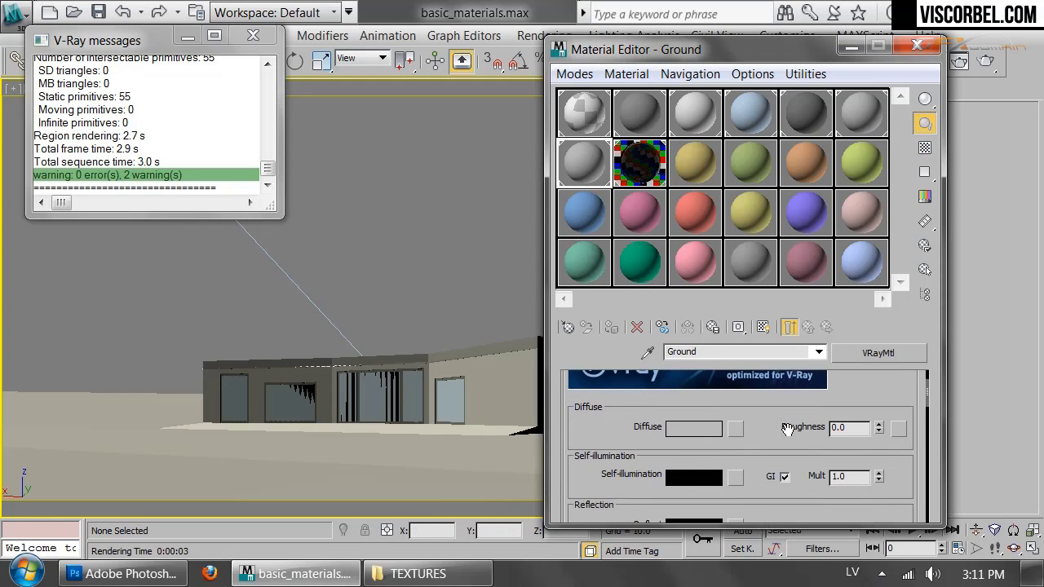
{"action": "left_click", "coordinate": [430, 571]}
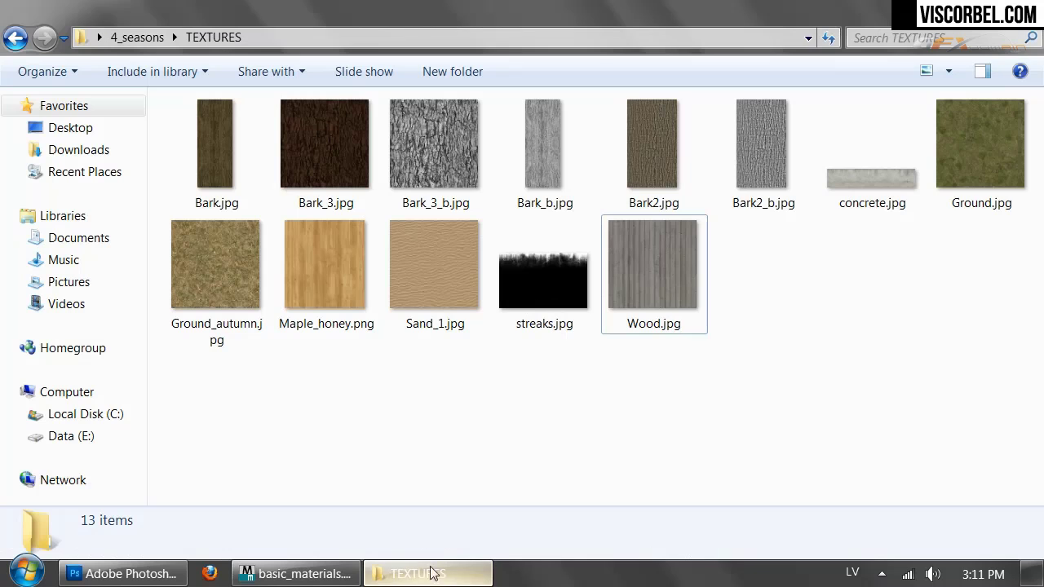
{"action": "double_click", "coordinate": [954, 167]}
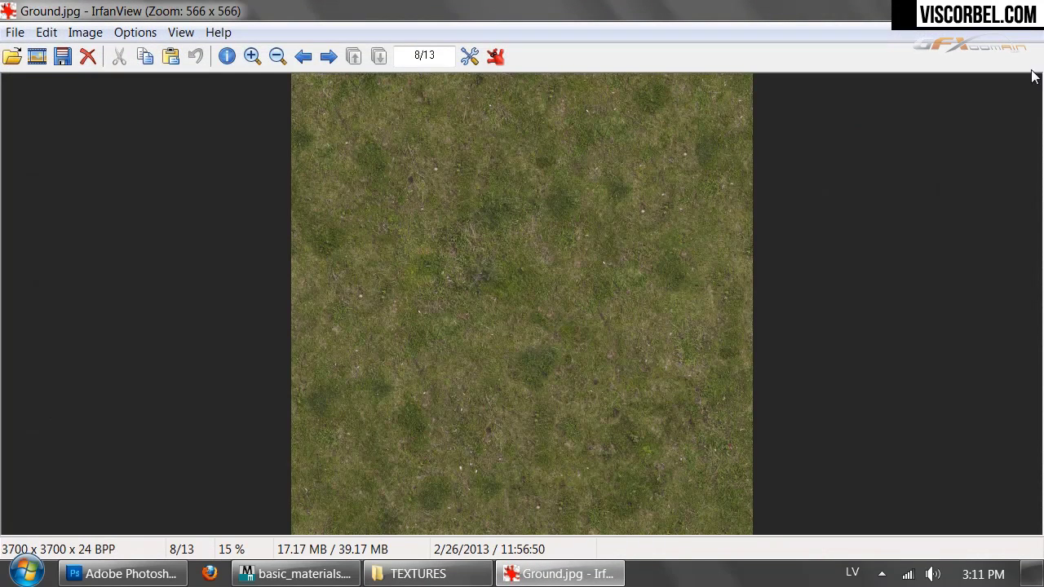
{"action": "key", "text": "Escape"}
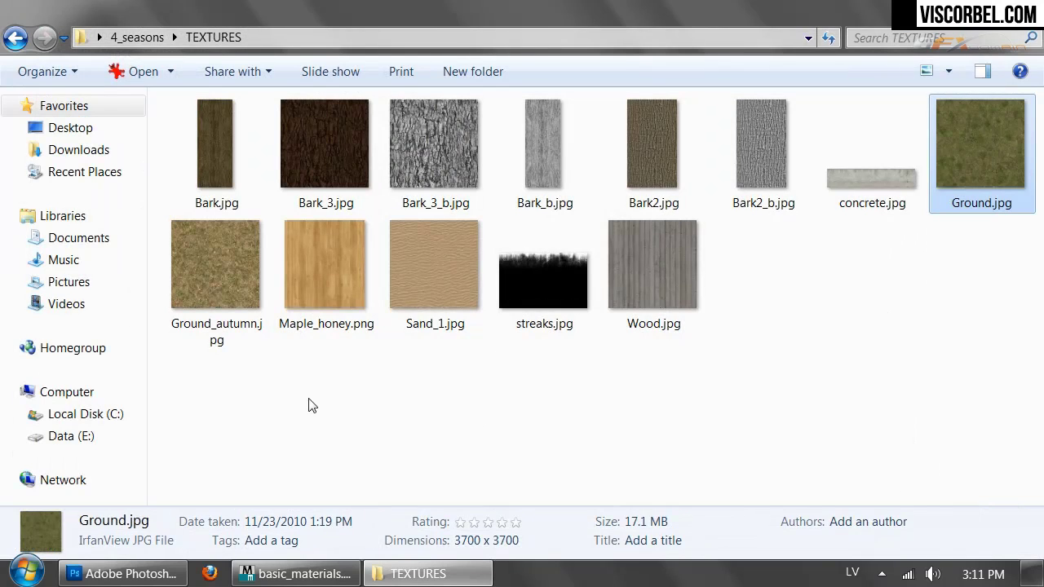
{"action": "left_click", "coordinate": [122, 573]}
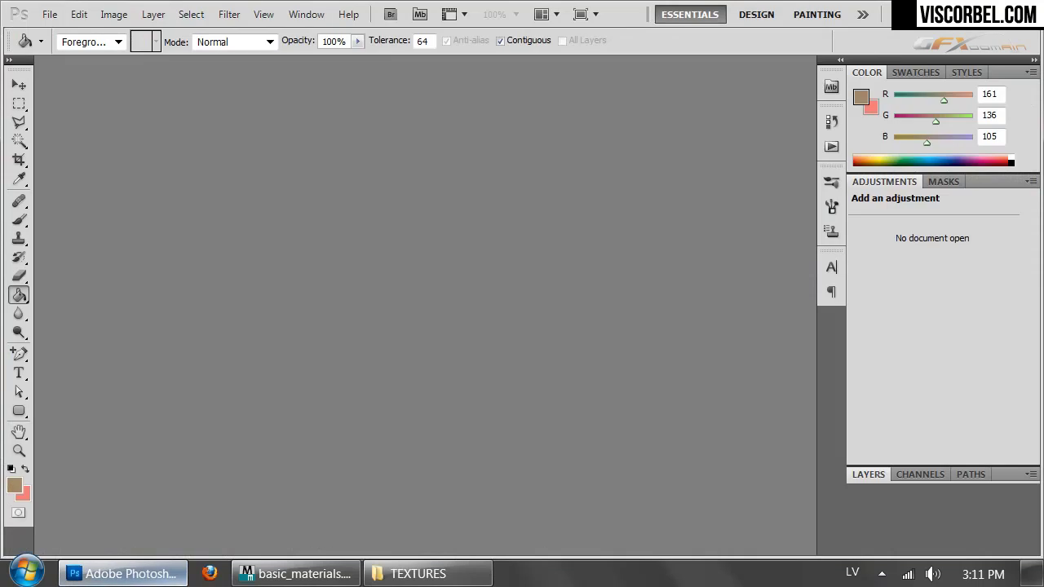
{"action": "left_click", "coordinate": [296, 574]}
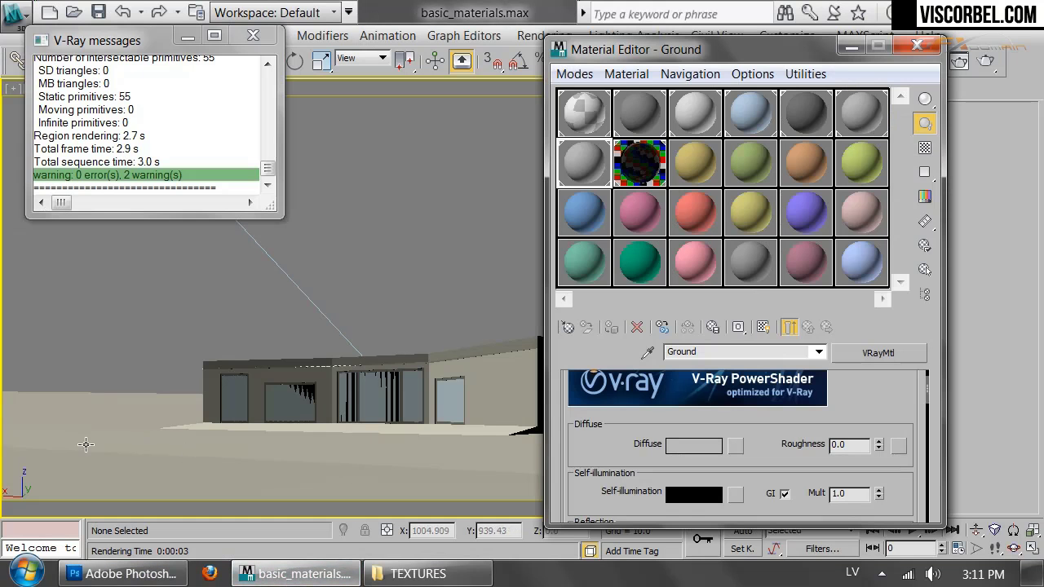
- Close the Material Editor, select the Ground object and show it in the Top view
{"action": "mouse_move", "coordinate": [761, 50]}
{"action": "left_mouse_down"}
{"action": "mouse_move", "coordinate": [923, 93]}
{"action": "mouse_move", "coordinate": [891, 108]}
{"action": "mouse_move", "coordinate": [740, 49]}
{"action": "mouse_move", "coordinate": [777, 39]}
{"action": "left_mouse_up"}
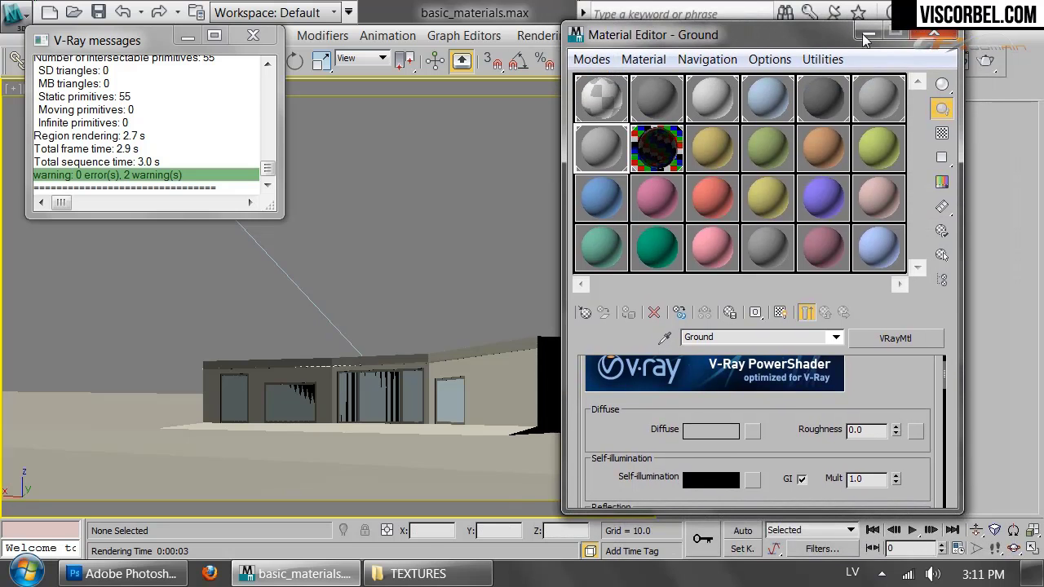
{"action": "left_click", "coordinate": [934, 34]}
{"action": "left_click", "coordinate": [534, 459]}
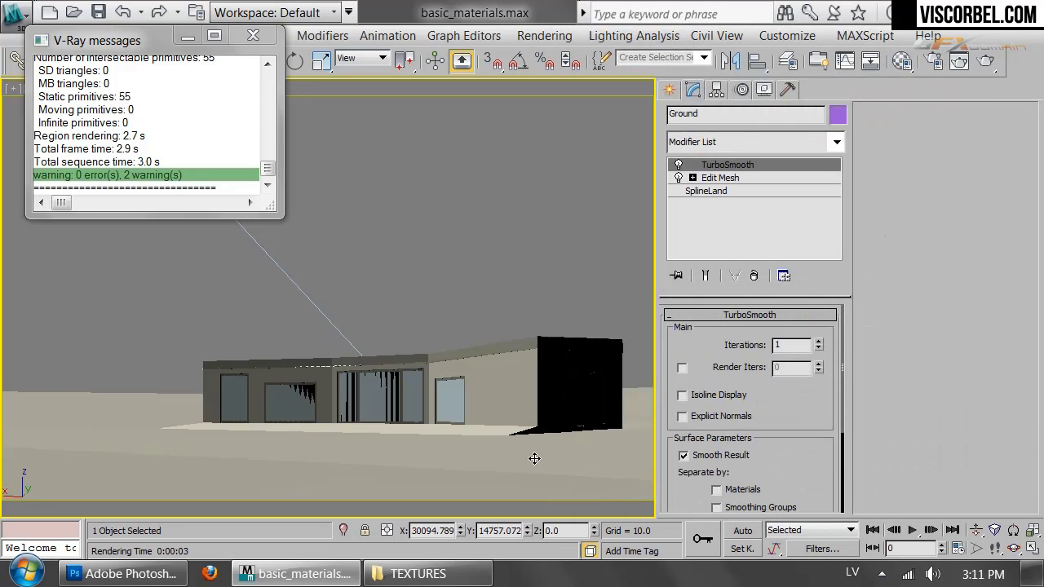
{"action": "key", "text": "t"}
{"action": "scroll", "coordinate": [378, 229], "scroll_direction": "down", "scroll_amount": 3}
{"action": "scroll", "coordinate": [429, 314], "scroll_direction": "up", "scroll_amount": 5}
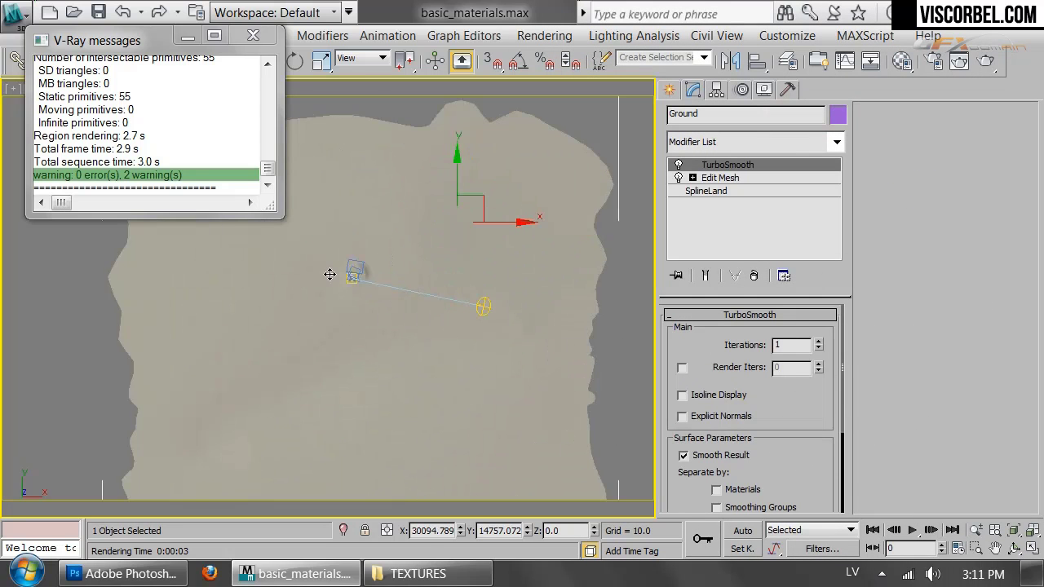
- Close the V-Ray messages window and show the whole ground mesh in wireframe
{"action": "left_click", "coordinate": [253, 35]}
{"action": "scroll", "coordinate": [359, 279], "scroll_direction": "up", "scroll_amount": 3}
{"action": "scroll", "coordinate": [358, 279], "scroll_direction": "up", "scroll_amount": 2}
{"action": "key", "text": "F3"}
{"action": "scroll", "coordinate": [362, 261], "scroll_direction": "down", "scroll_amount": 8}
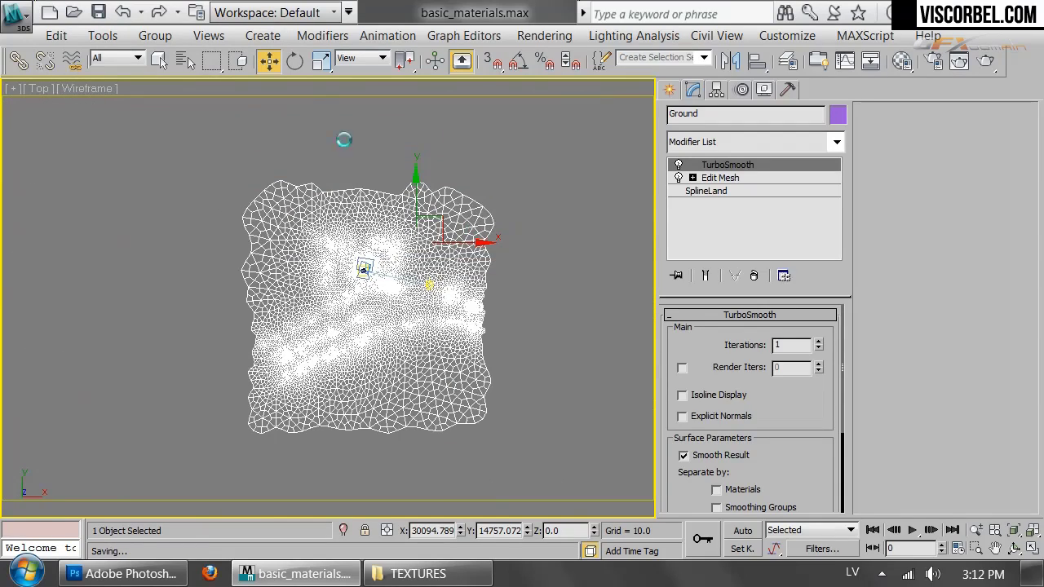
- View the Sand_1.jpg and Ground.jpg textures from the TEXTURES folder at full size
{"action": "left_click", "coordinate": [418, 574]}
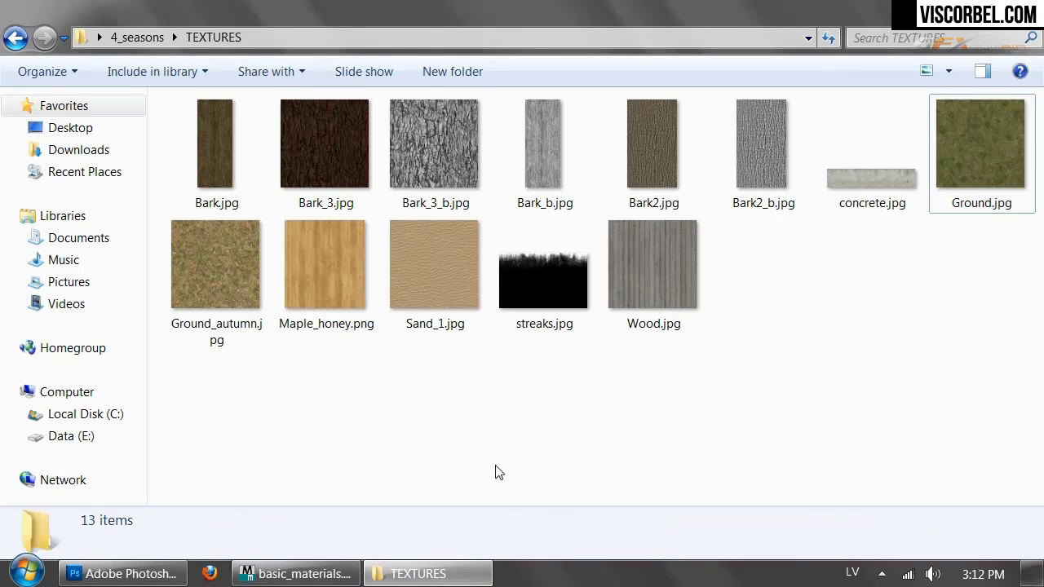
{"action": "left_click_drag", "start_coordinate": [399, 415], "coordinate": [480, 454]}
{"action": "double_click", "coordinate": [435, 274]}
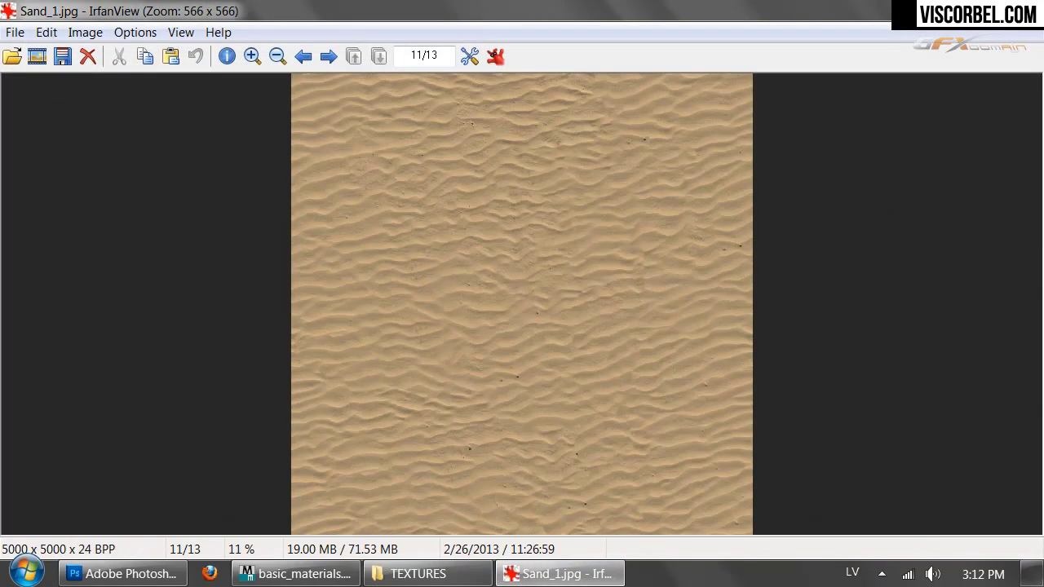
{"action": "key", "text": "Escape"}
{"action": "double_click", "coordinate": [986, 159]}
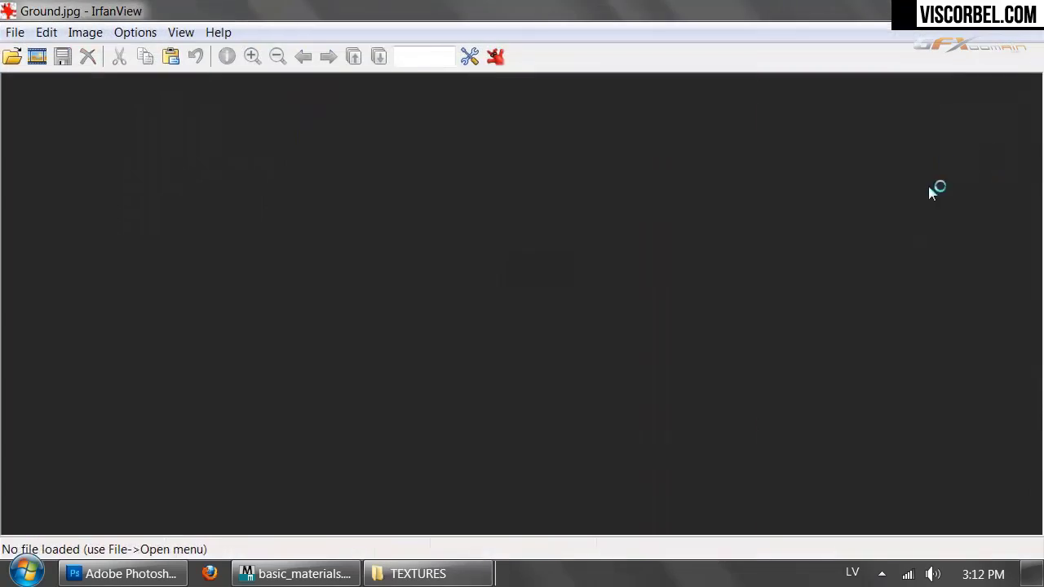
{"action": "key", "text": "Escape"}
- Return to 3ds Max and show the terrain around the house and the pool basin shaded
{"action": "left_click", "coordinate": [298, 573]}
{"action": "scroll", "coordinate": [371, 361], "scroll_direction": "up", "scroll_amount": 5}
{"action": "scroll", "coordinate": [373, 354], "scroll_direction": "up", "scroll_amount": 3}
{"action": "scroll", "coordinate": [559, 123], "scroll_direction": "up", "scroll_amount": 3}
{"action": "key", "text": "F3"}
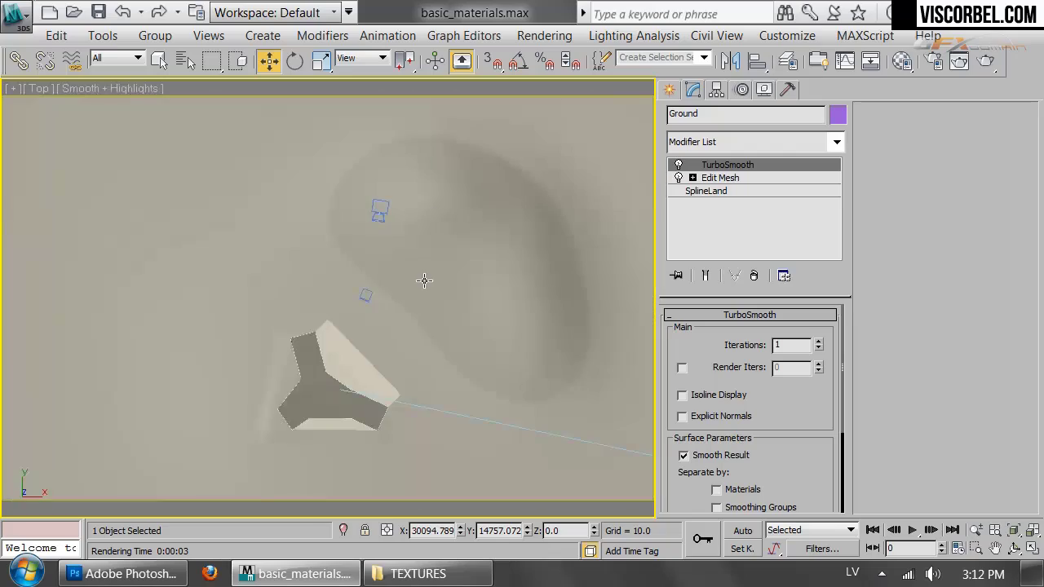
- Examine the ground's mesh around the house and pool basin with edged faces and in wireframe
{"action": "key", "text": "F4"}
{"action": "key", "text": "F4"}
{"action": "key", "text": "F4"}
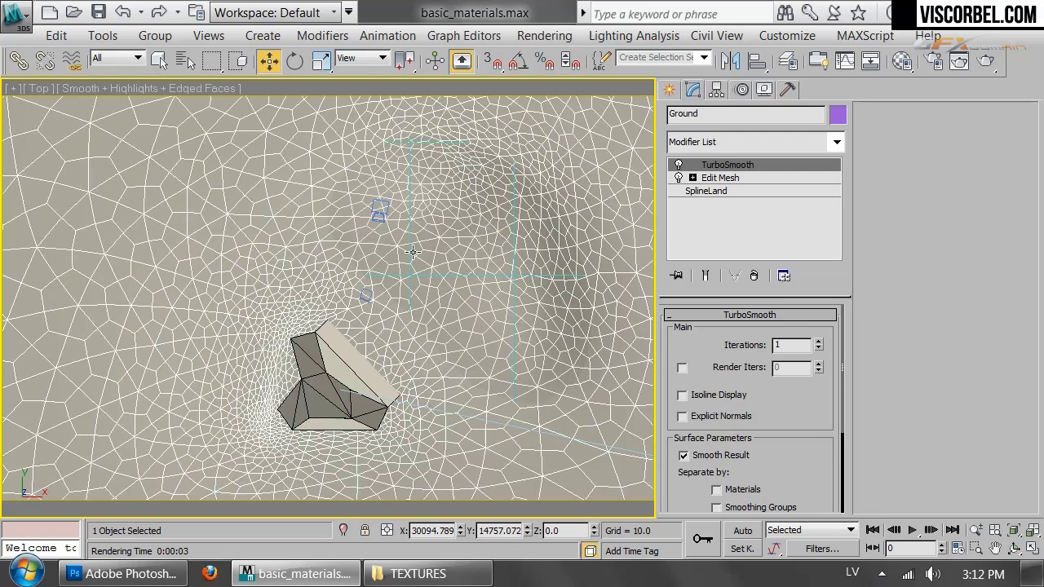
{"action": "key", "text": "F4"}
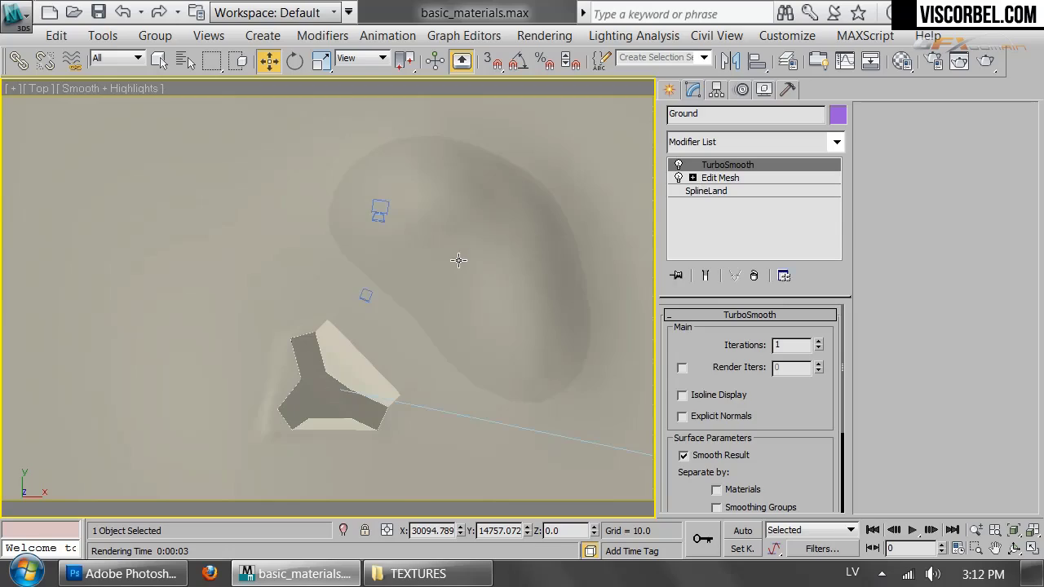
{"action": "key", "text": "F3"}
{"action": "scroll", "coordinate": [343, 285], "scroll_direction": "up", "scroll_amount": 5}
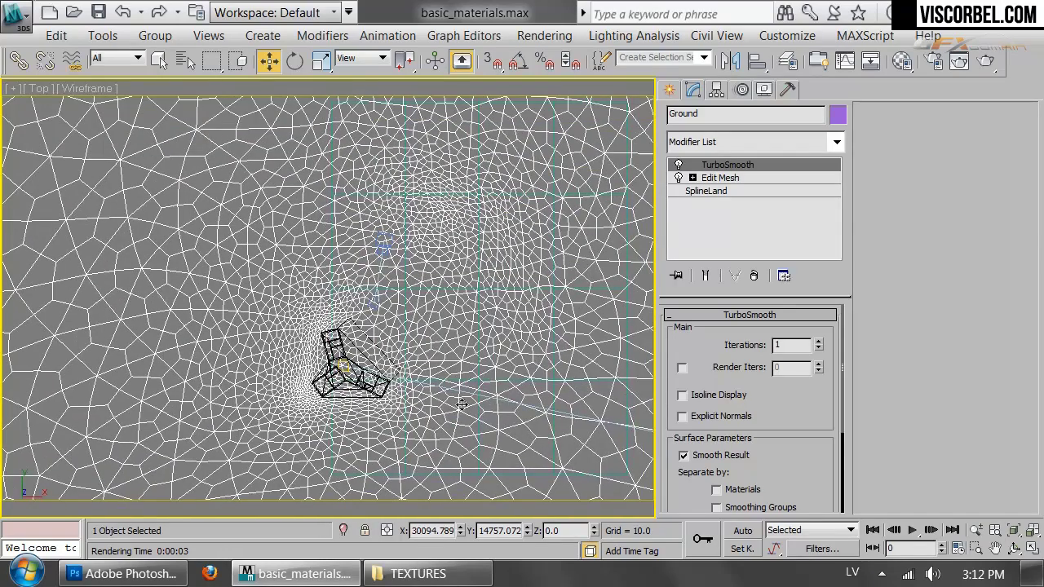
{"action": "key", "text": "F3"}
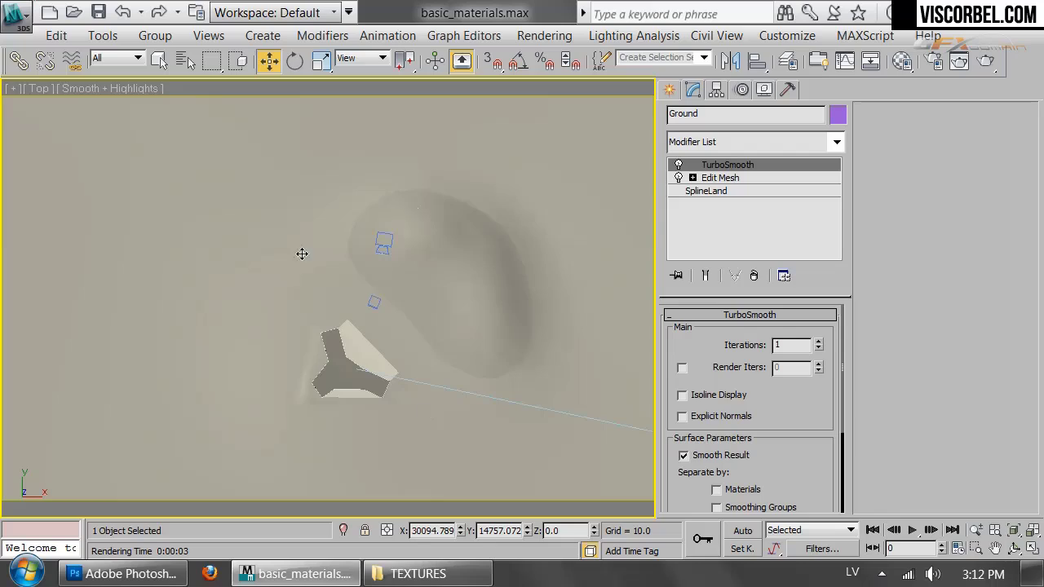
- Remove the TurboSmooth modifier from the Ground object, viewing its mesh from above with edged faces
{"action": "scroll", "coordinate": [367, 347], "scroll_direction": "down", "scroll_amount": 3}
{"action": "key", "text": "F4"}
{"action": "scroll", "coordinate": [400, 245], "scroll_direction": "down", "scroll_amount": 2}
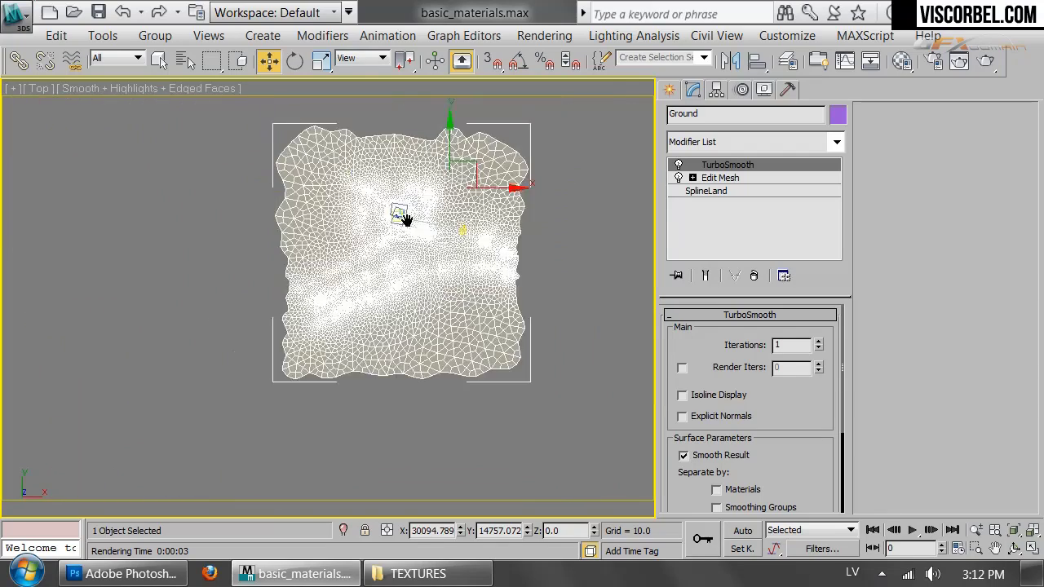
{"action": "scroll", "coordinate": [403, 220], "scroll_direction": "up", "scroll_amount": 2}
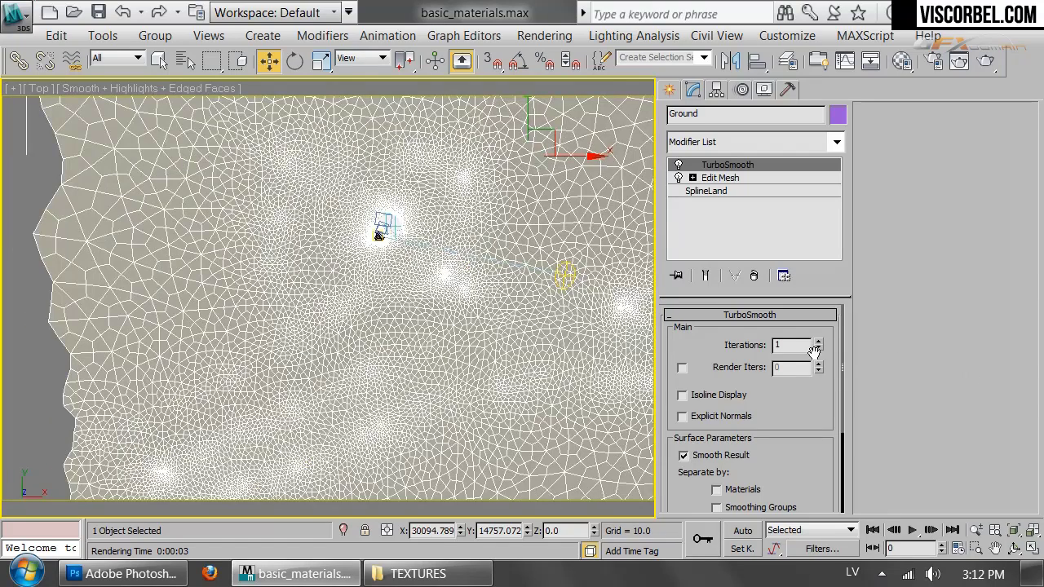
{"action": "right_click", "coordinate": [722, 166]}
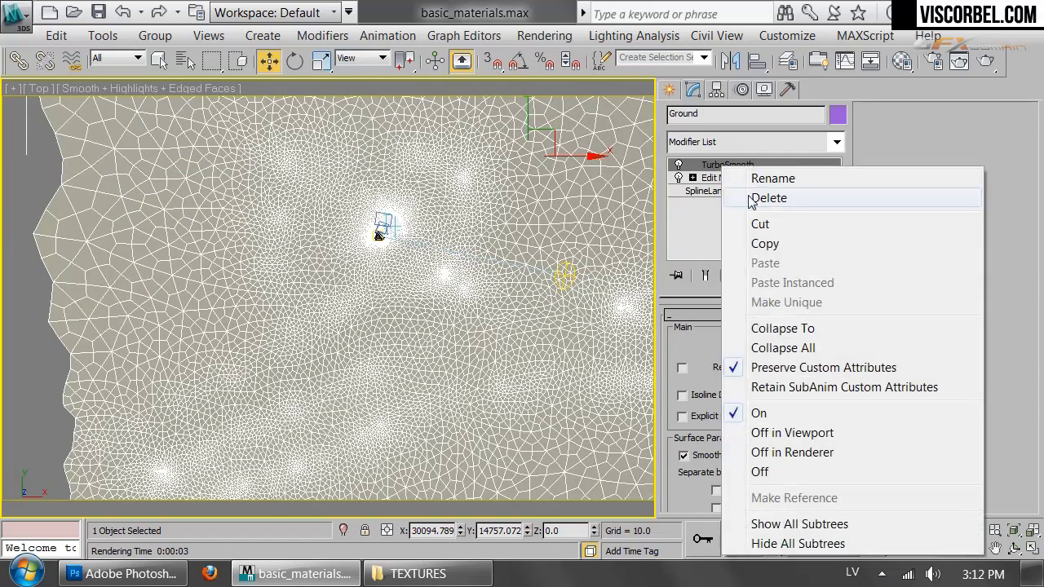
{"action": "left_click", "coordinate": [820, 199]}
{"action": "scroll", "coordinate": [401, 200], "scroll_direction": "up", "scroll_amount": 6}
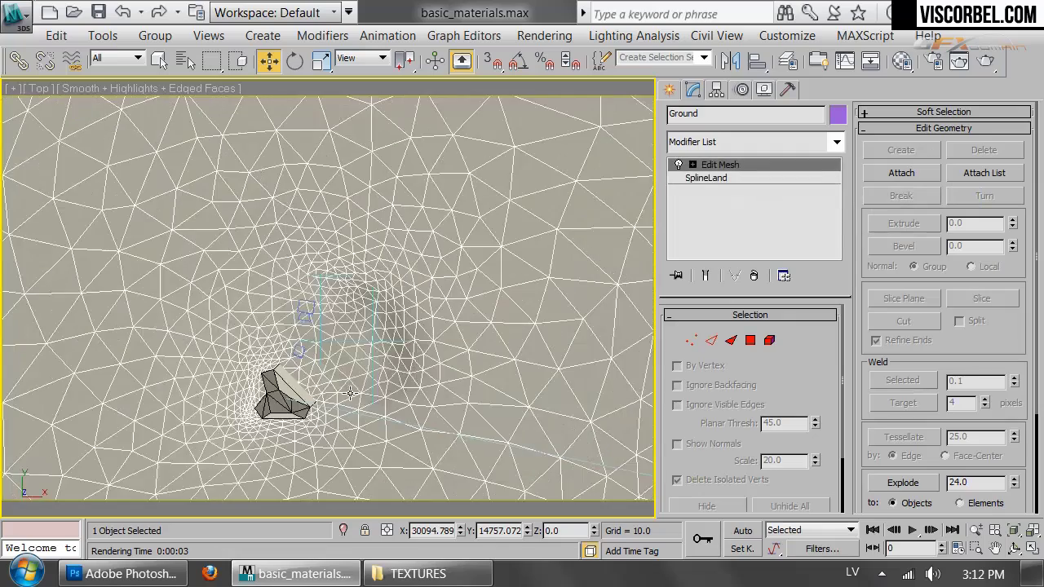
- Add an HSDS modifier to the Ground object above Edit Mesh
{"action": "left_click", "coordinate": [746, 145]}
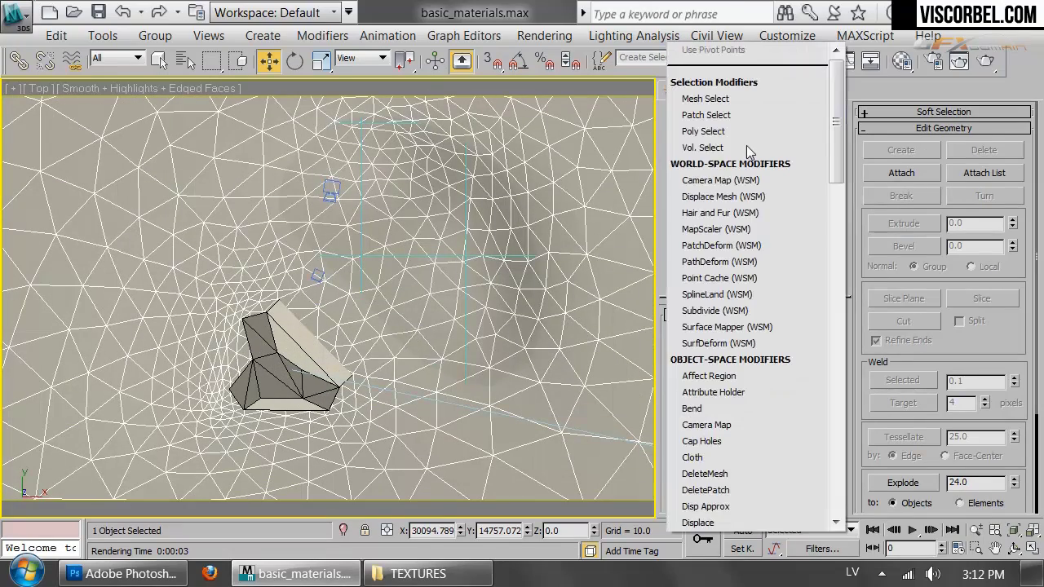
{"action": "scroll", "coordinate": [726, 229], "scroll_direction": "down", "scroll_amount": 10}
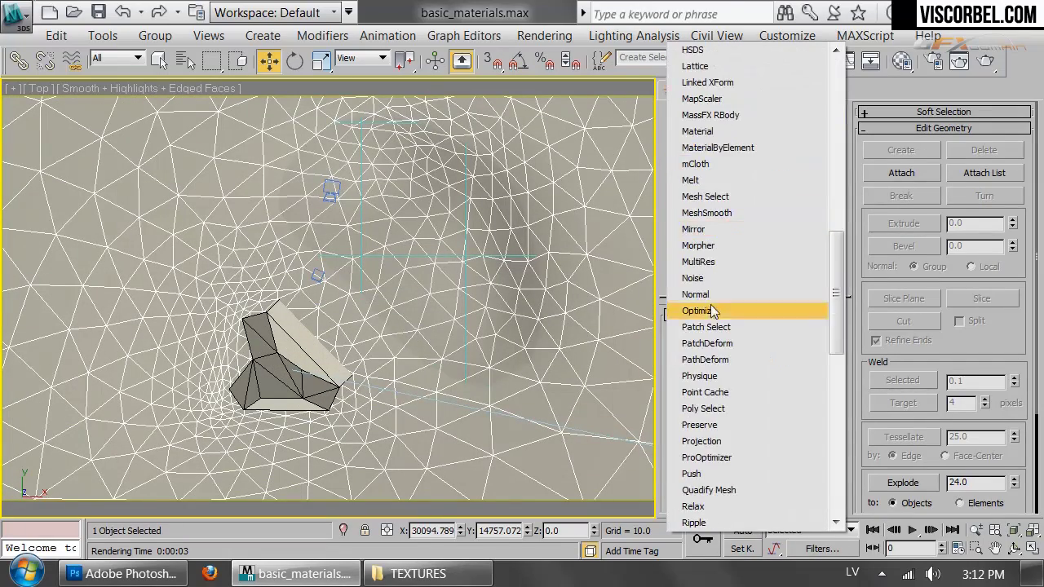
{"action": "left_click", "coordinate": [725, 51]}
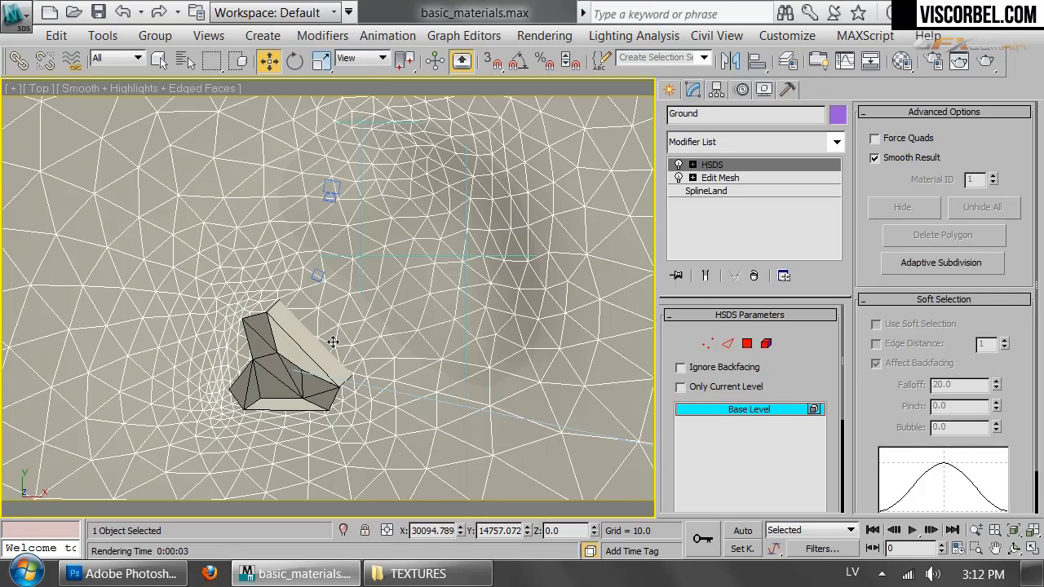
- Select all ground polygons within the camera's view at the HSDS polygon level
{"action": "key", "text": "c"}
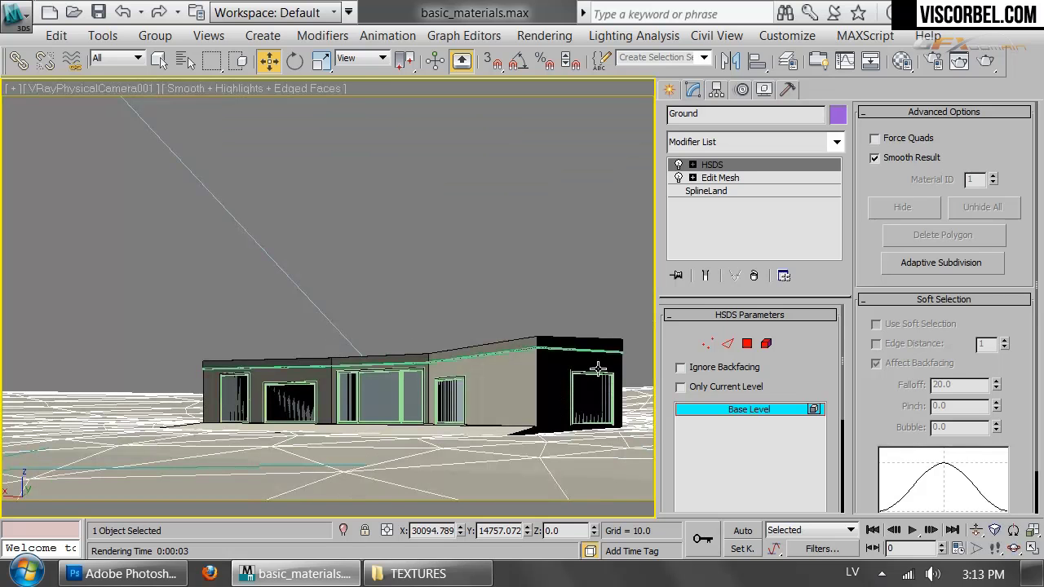
{"action": "left_click", "coordinate": [747, 344]}
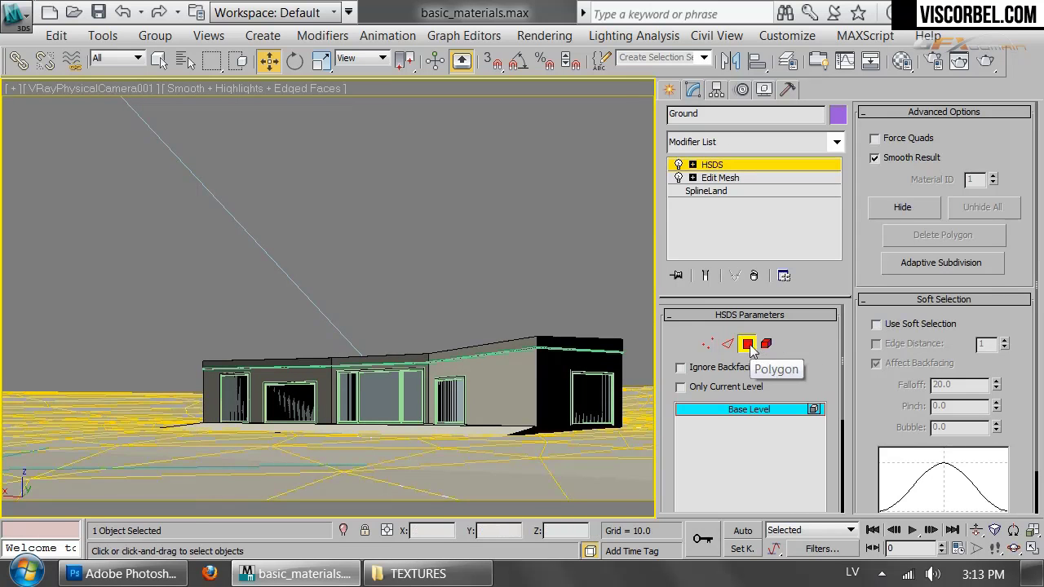
{"action": "left_click_drag", "start_coordinate": [639, 310], "coordinate": [9, 505]}
{"action": "left_click_drag", "start_coordinate": [613, 416], "coordinate": [654, 498], "text": "ctrl"}
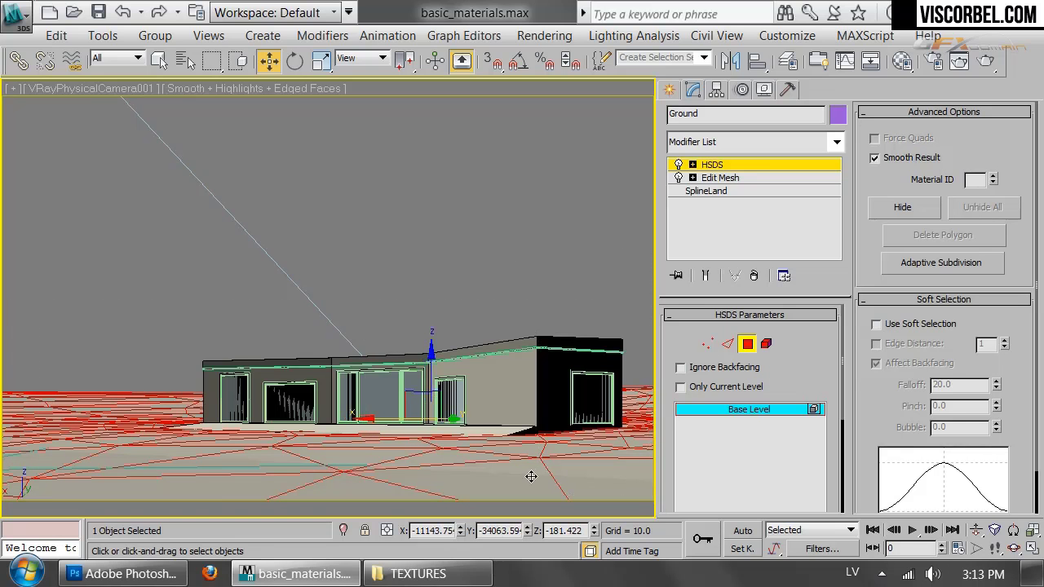
- Add the ground polygons right around the camera, at the narrow end of the selection, in the top view
{"action": "key", "text": "t"}
{"action": "key", "text": "z"}
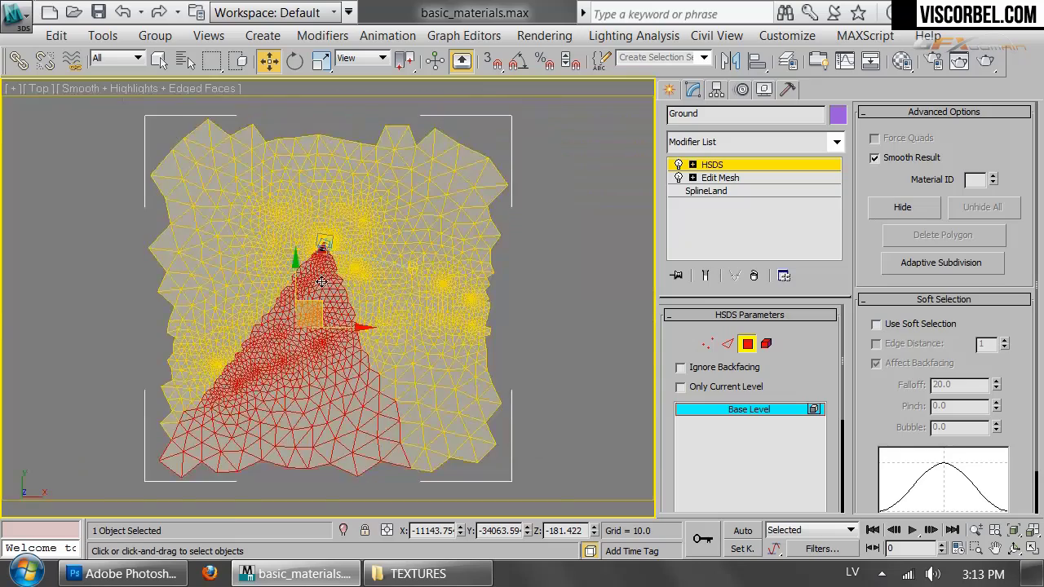
{"action": "scroll", "coordinate": [322, 282], "scroll_direction": "up", "scroll_amount": 4}
{"action": "scroll", "coordinate": [208, 395], "scroll_direction": "up", "scroll_amount": 4}
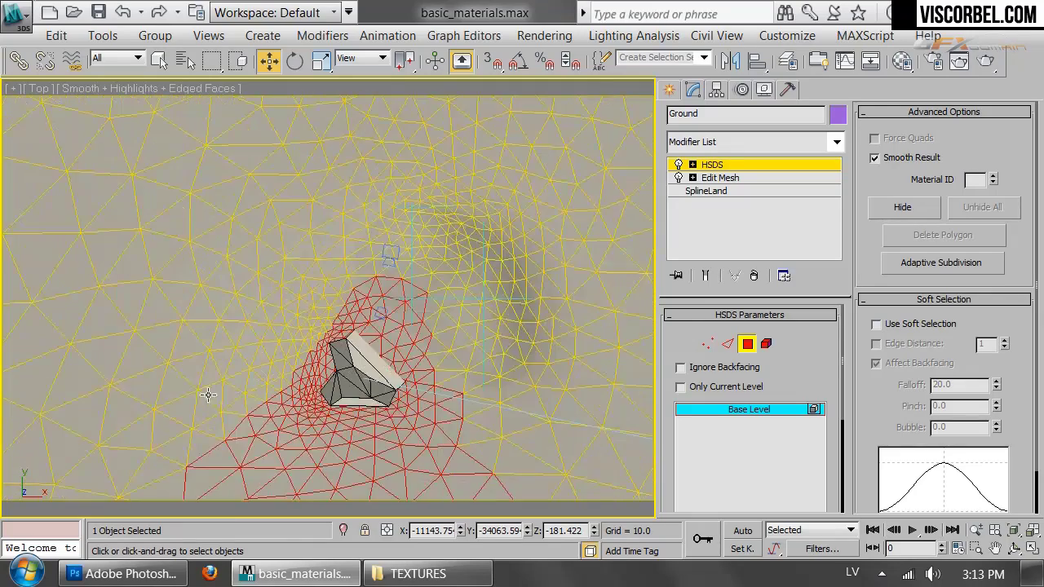
{"action": "scroll", "coordinate": [412, 284], "scroll_direction": "up", "scroll_amount": 4}
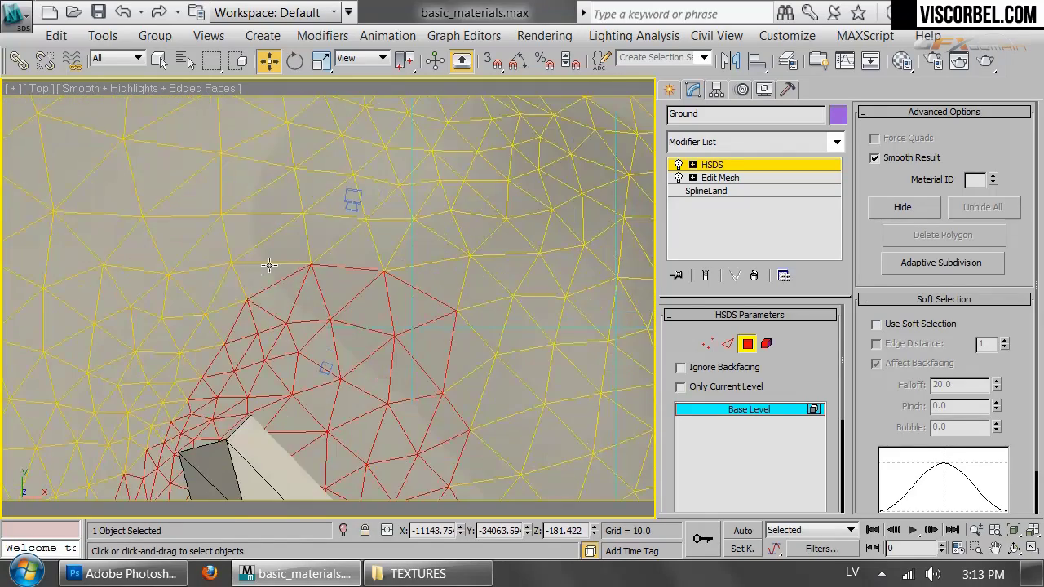
{"action": "left_click", "coordinate": [320, 229], "text": "ctrl"}
{"action": "left_click", "coordinate": [377, 238], "text": "ctrl"}
{"action": "left_click", "coordinate": [412, 246], "text": "ctrl"}
{"action": "left_click", "coordinate": [430, 315], "text": "ctrl"}
{"action": "scroll", "coordinate": [430, 315], "scroll_direction": "down", "scroll_amount": 3}
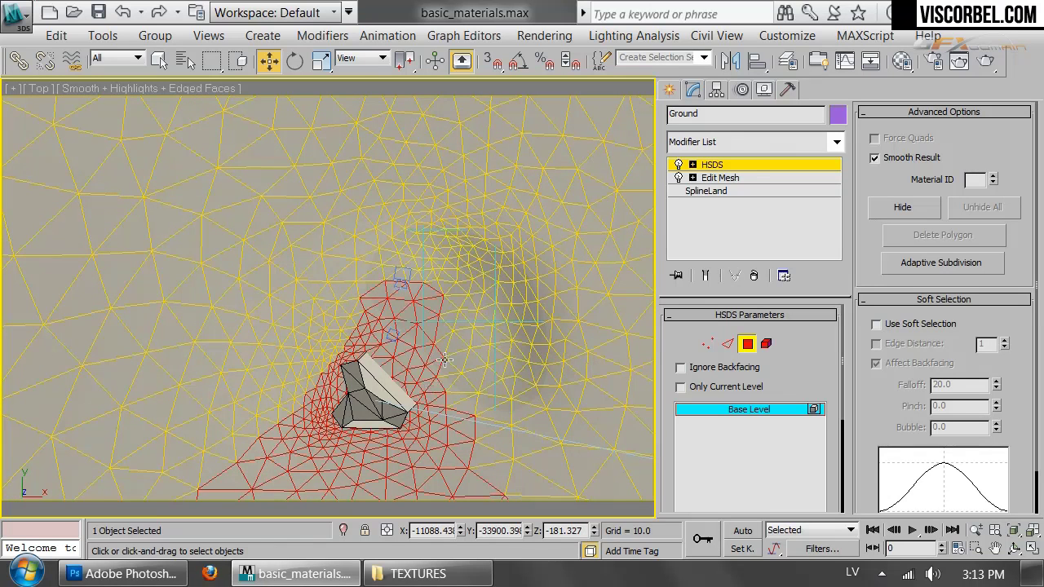
- Extend the polygon selection along the pool side of the house to fill the gaps in its edge
{"action": "scroll", "coordinate": [450, 393], "scroll_direction": "up", "scroll_amount": 5}
{"action": "left_click", "coordinate": [486, 427], "text": "ctrl"}
{"action": "left_click", "coordinate": [444, 371], "text": "ctrl"}
{"action": "left_click", "coordinate": [435, 335], "text": "ctrl"}
{"action": "left_click", "coordinate": [424, 257], "text": "ctrl"}
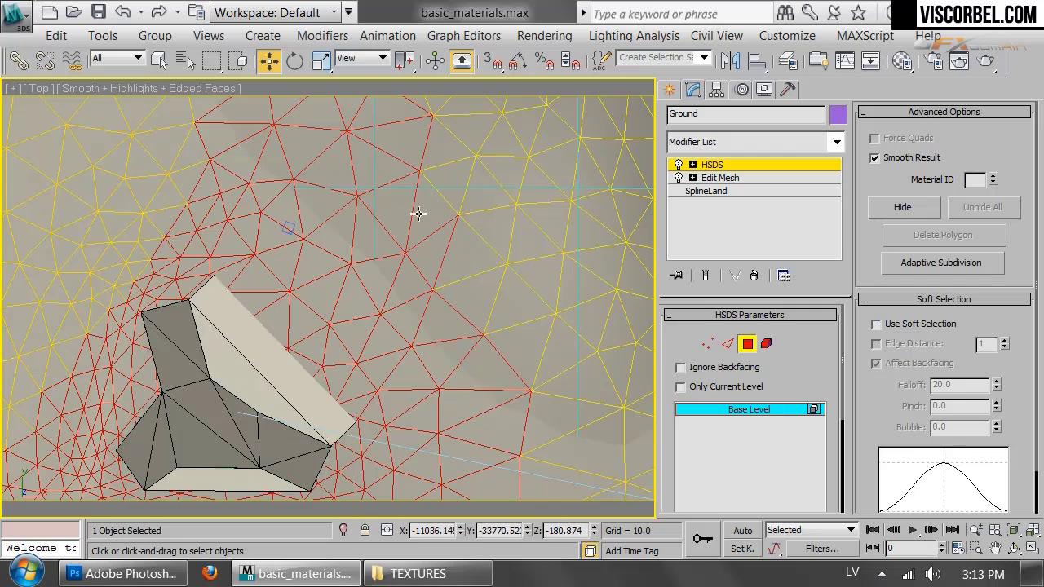
- Deselect the most distant ground polygons in the top view and check the remaining selection through the camera
{"action": "scroll", "coordinate": [431, 347], "scroll_direction": "down", "scroll_amount": 5}
{"action": "middle_click_drag", "start_coordinate": [420, 383], "coordinate": [420, 171]}
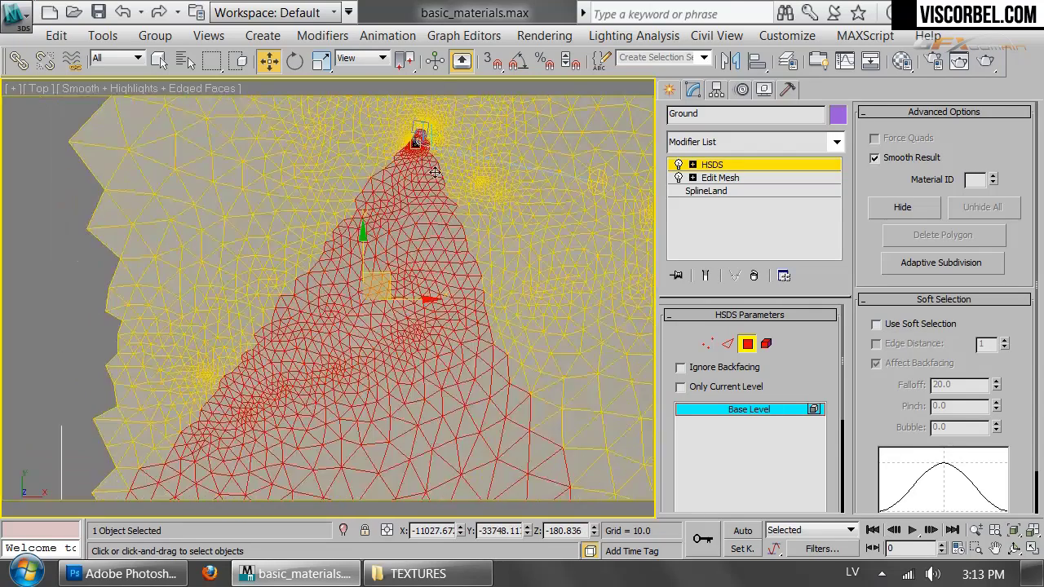
{"action": "scroll", "coordinate": [420, 171], "scroll_direction": "down", "scroll_amount": 3}
{"action": "left_click_drag", "start_coordinate": [552, 439], "coordinate": [177, 189]}
{"action": "scroll", "coordinate": [415, 280], "scroll_direction": "up", "scroll_amount": 3}
{"action": "key", "text": "c"}
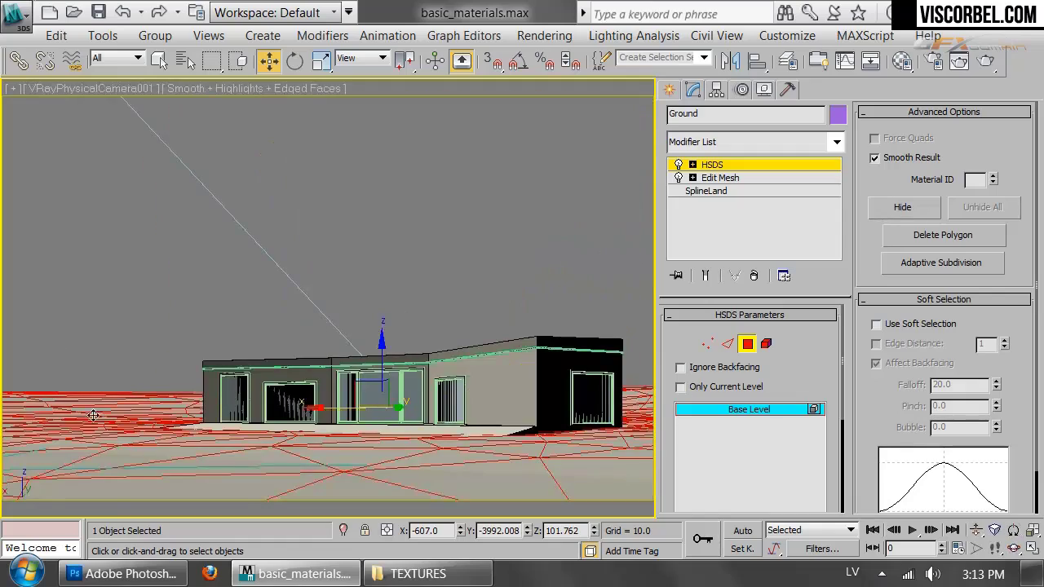
- Deselect more distant ground polygons, keeping only the area near the house and a patch behind it
{"action": "key", "text": "t"}
{"action": "scroll", "coordinate": [385, 381], "scroll_direction": "down", "scroll_amount": 5}
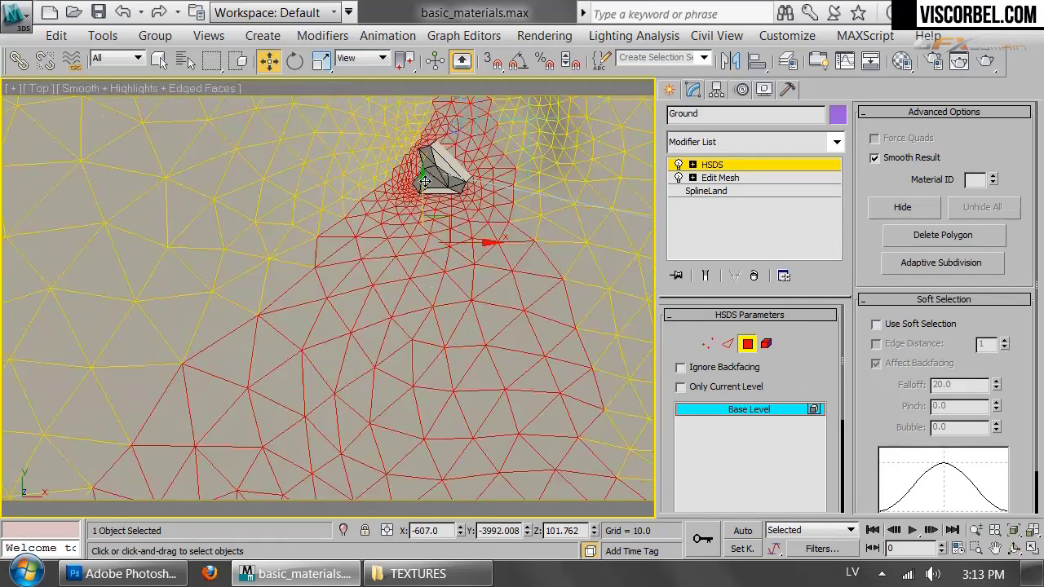
{"action": "left_click_drag", "start_coordinate": [384, 469], "coordinate": [385, 470], "text": "alt"}
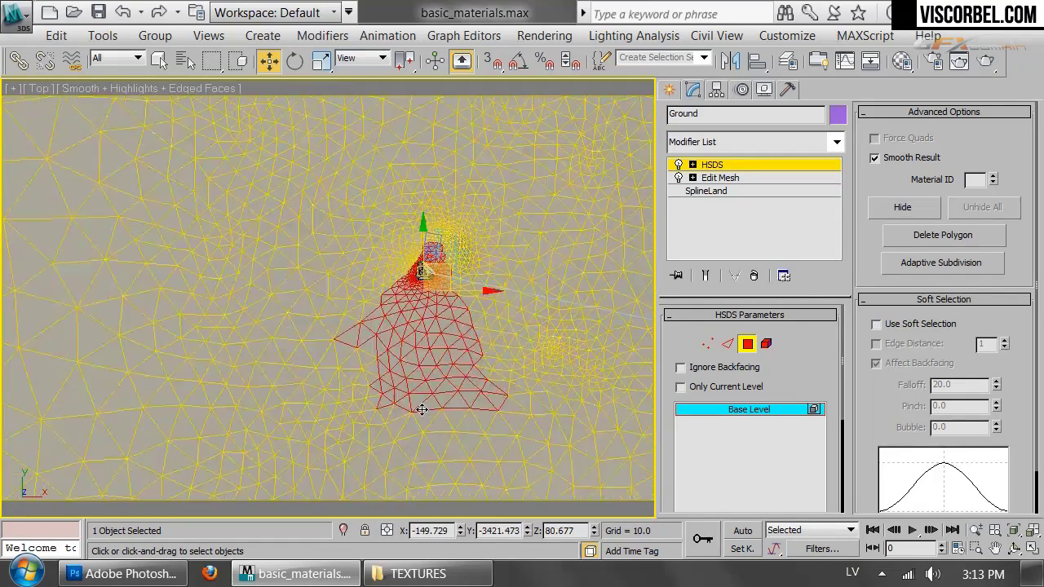
{"action": "scroll", "coordinate": [420, 408], "scroll_direction": "up", "scroll_amount": 4}
{"action": "left_click_drag", "start_coordinate": [338, 363], "coordinate": [286, 334], "text": "alt"}
{"action": "scroll", "coordinate": [294, 326], "scroll_direction": "up", "scroll_amount": 3}
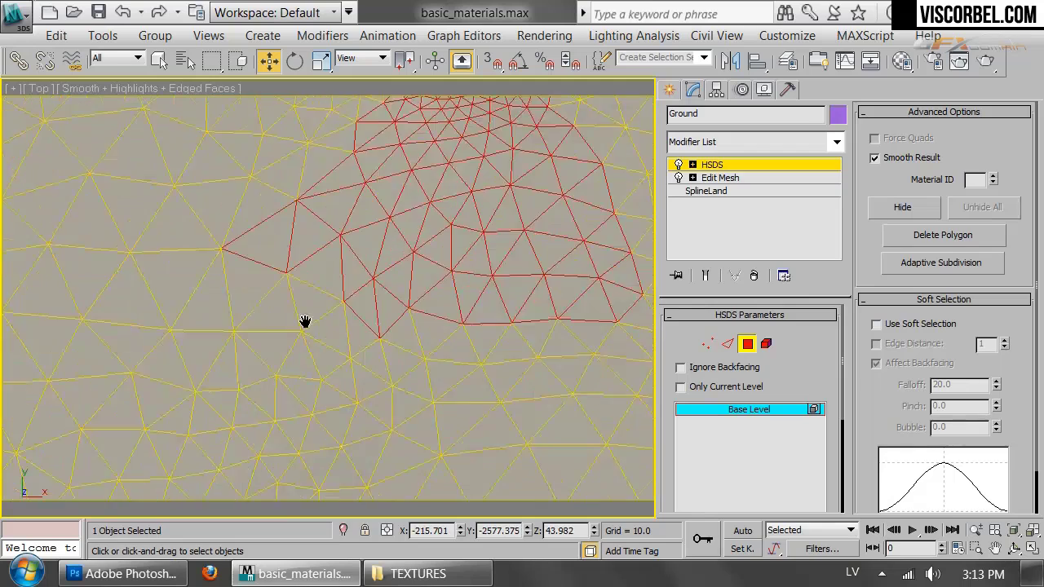
{"action": "left_click_drag", "start_coordinate": [166, 180], "coordinate": [292, 314], "text": "alt"}
{"action": "scroll", "coordinate": [513, 275], "scroll_direction": "down", "scroll_amount": 4}
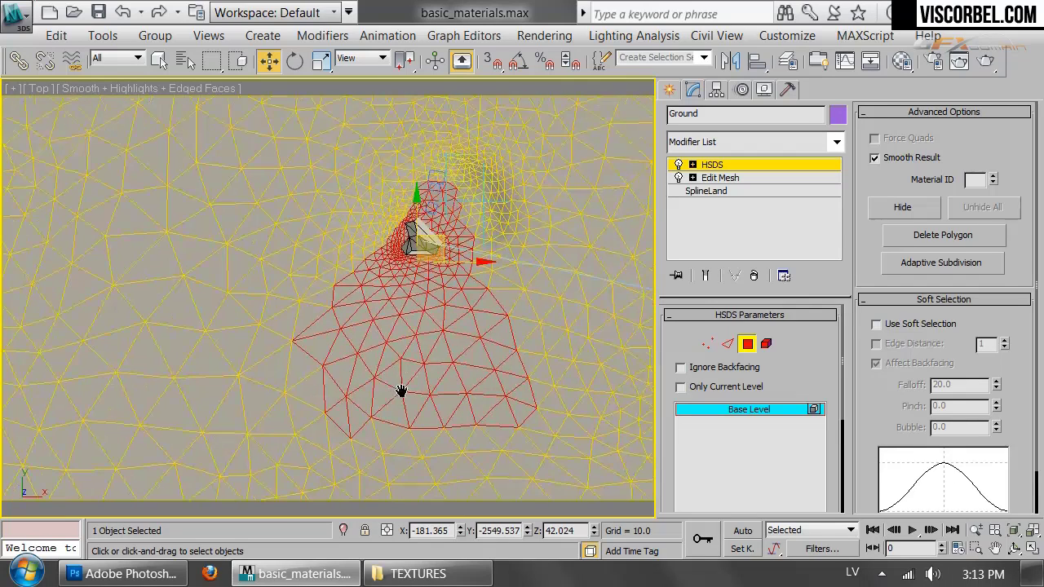
- Trim the outer rows of polygons at the far end of the selection to bring it closer to the house
{"action": "left_click_drag", "start_coordinate": [584, 510], "coordinate": [583, 510], "text": "alt"}
{"action": "left_click_drag", "start_coordinate": [307, 370], "coordinate": [355, 312], "text": "alt"}
{"action": "left_click_drag", "start_coordinate": [326, 383], "coordinate": [371, 404], "text": "alt"}
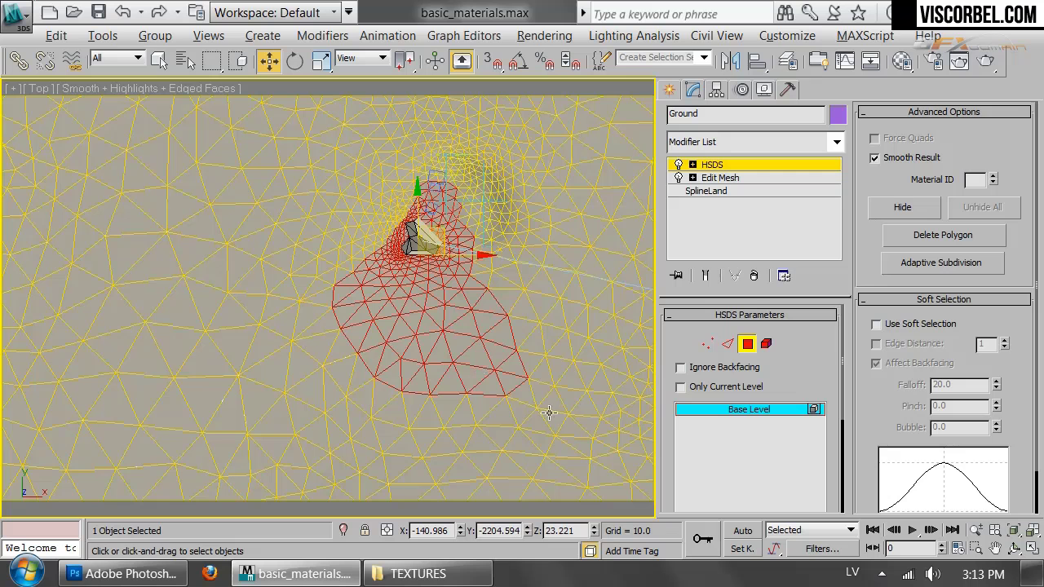
{"action": "left_click_drag", "start_coordinate": [329, 373], "coordinate": [329, 373], "text": "alt"}
{"action": "scroll", "coordinate": [504, 389], "scroll_direction": "up", "scroll_amount": 3}
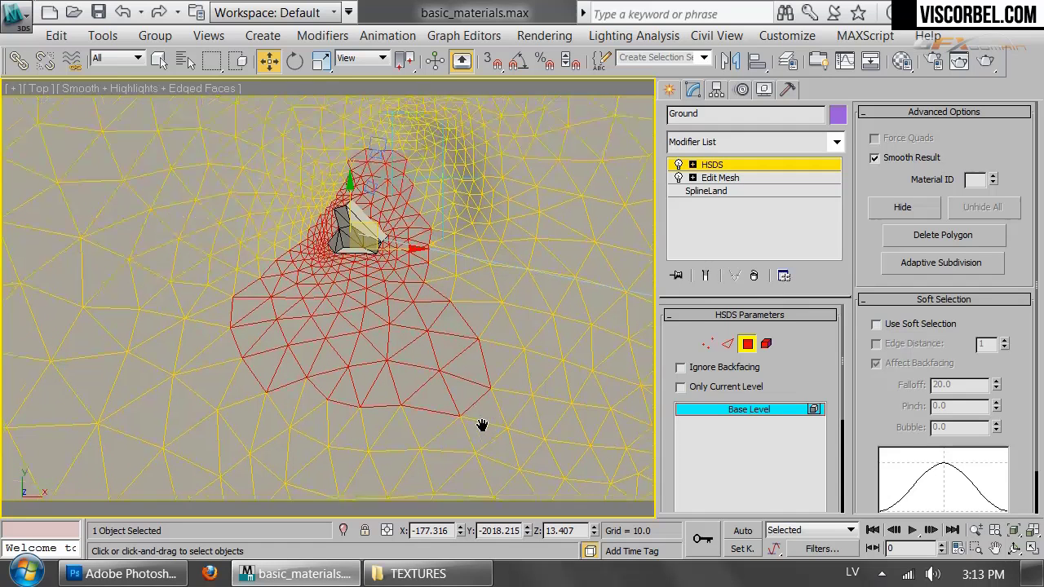
{"action": "left_click_drag", "start_coordinate": [448, 359], "coordinate": [446, 369], "text": "alt"}
{"action": "left_click_drag", "start_coordinate": [315, 394], "coordinate": [220, 386], "text": "alt"}
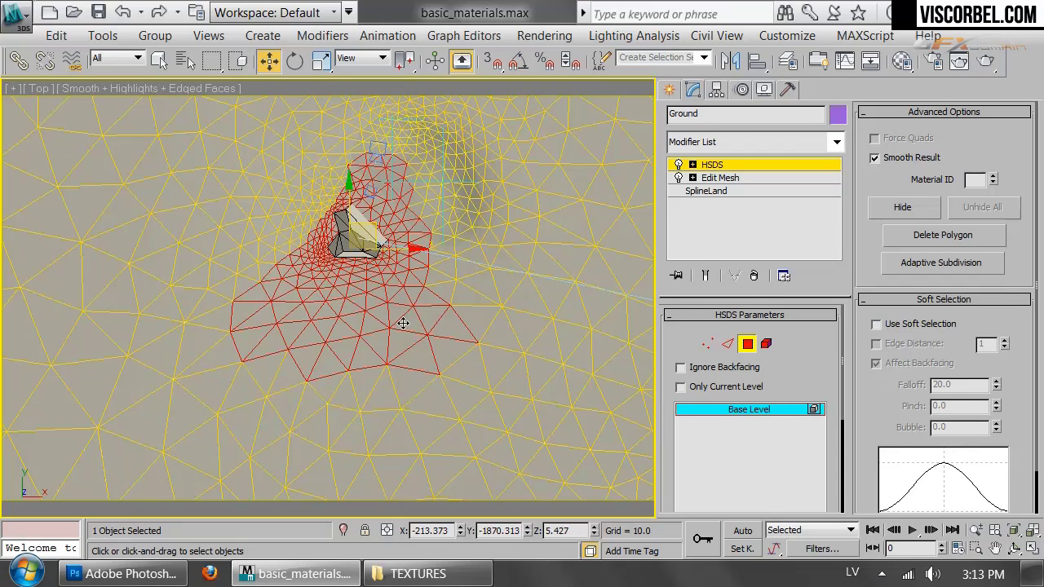
- Refine the far edge of the polygon selection behind the house, comparing the camera and top views
{"action": "middle_click_drag", "start_coordinate": [357, 326], "coordinate": [359, 367]}
{"action": "scroll", "coordinate": [392, 421], "scroll_direction": "up", "scroll_amount": 5}
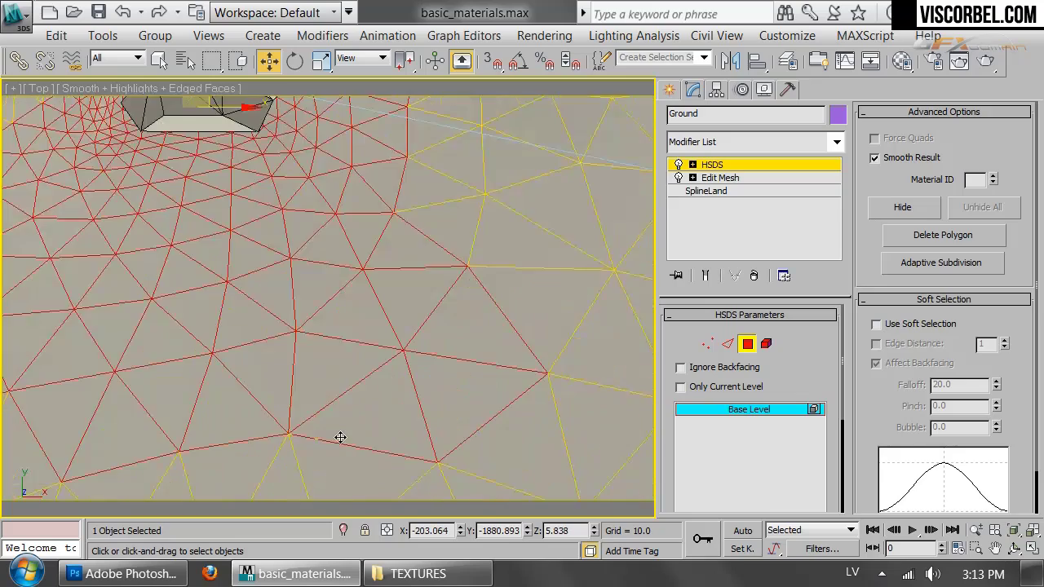
{"action": "key", "text": "c"}
{"action": "key", "text": "t"}
{"action": "scroll", "coordinate": [345, 296], "scroll_direction": "down", "scroll_amount": 6}
{"action": "scroll", "coordinate": [373, 347], "scroll_direction": "up", "scroll_amount": 4}
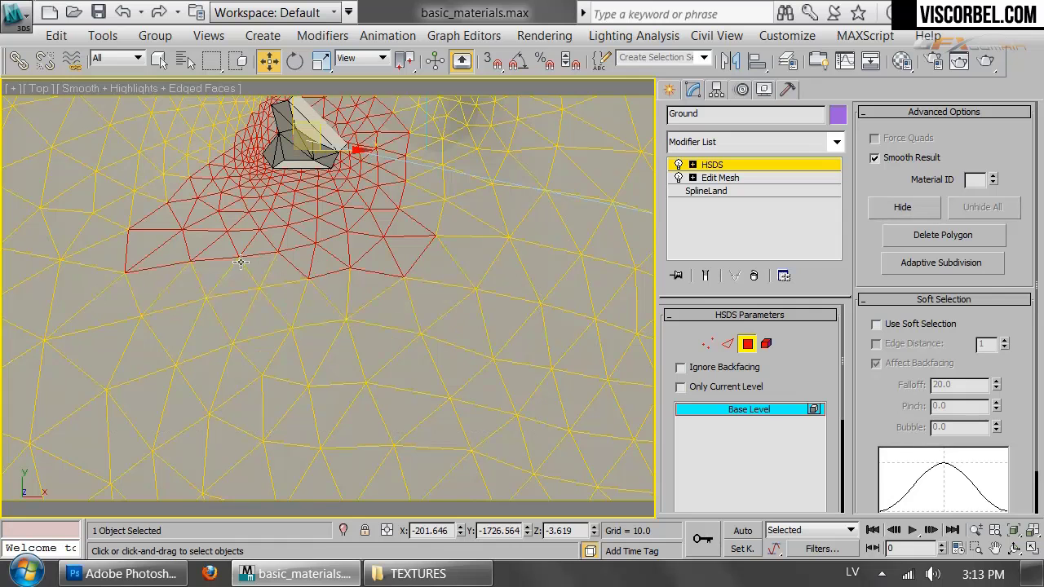
{"action": "middle_click_drag", "start_coordinate": [163, 282], "coordinate": [319, 393]}
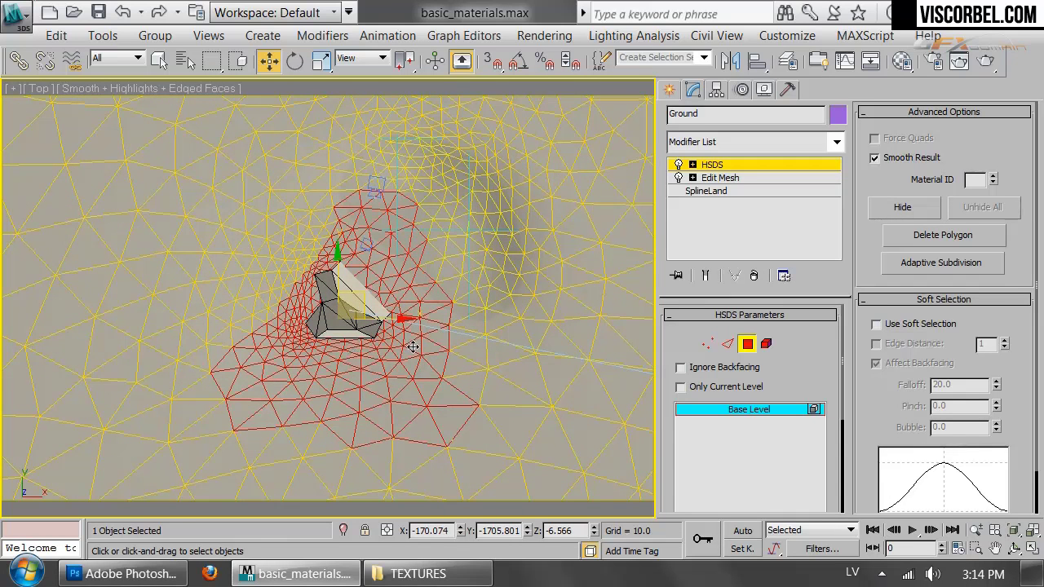
{"action": "key", "text": "c"}
{"action": "key", "text": "t"}
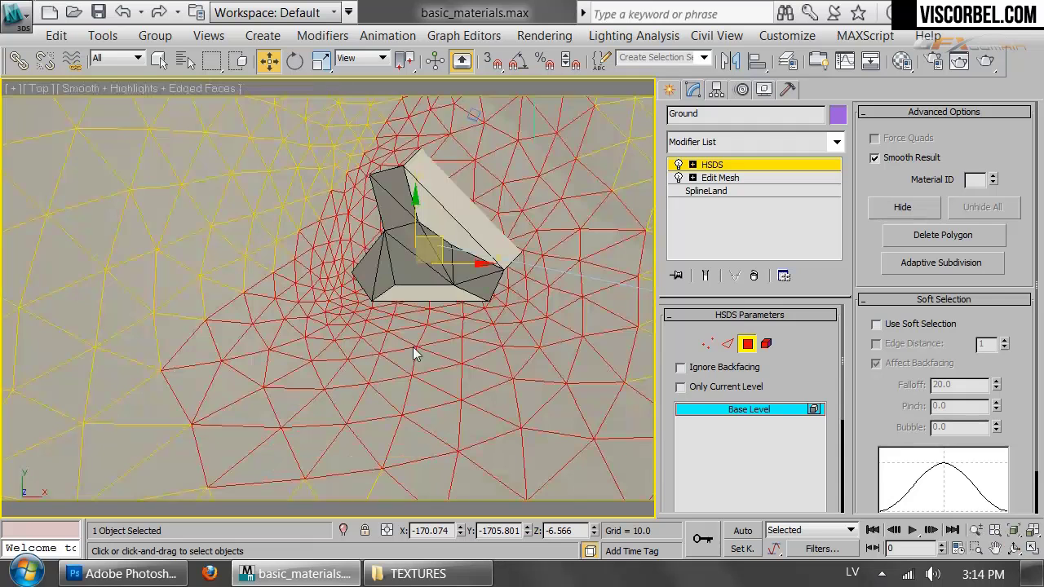
- Subdivide the selected ground polygons three times, up to HSDS Level 3
{"action": "left_click_drag", "start_coordinate": [792, 397], "coordinate": [813, 307]}
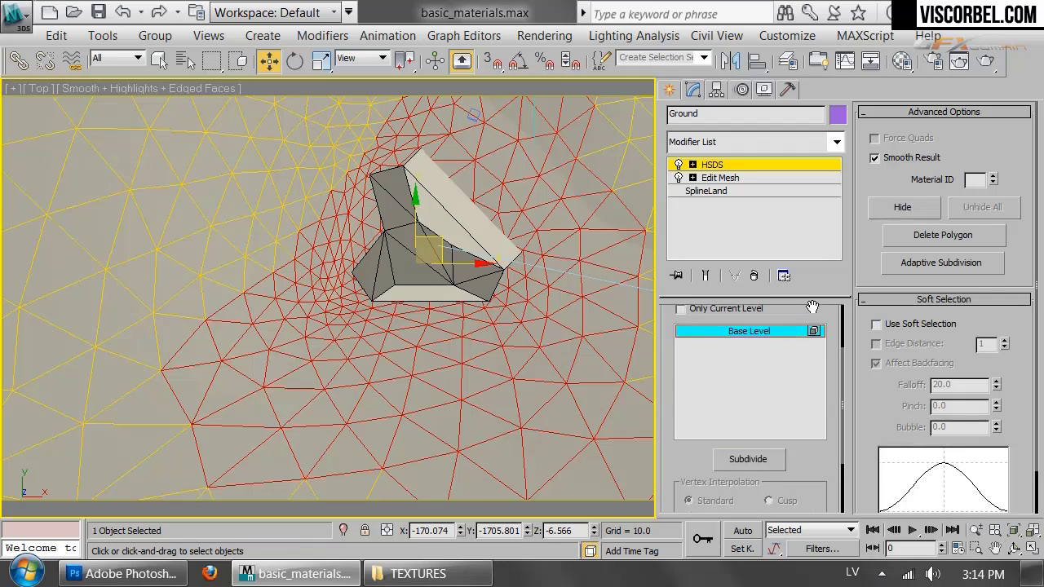
{"action": "left_click", "coordinate": [745, 459]}
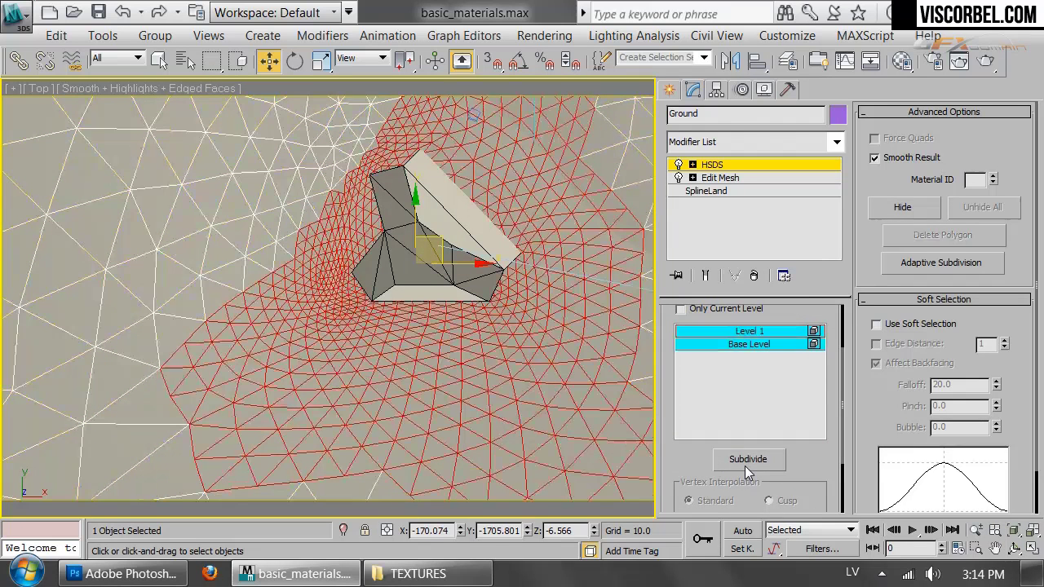
{"action": "left_click", "coordinate": [745, 461]}
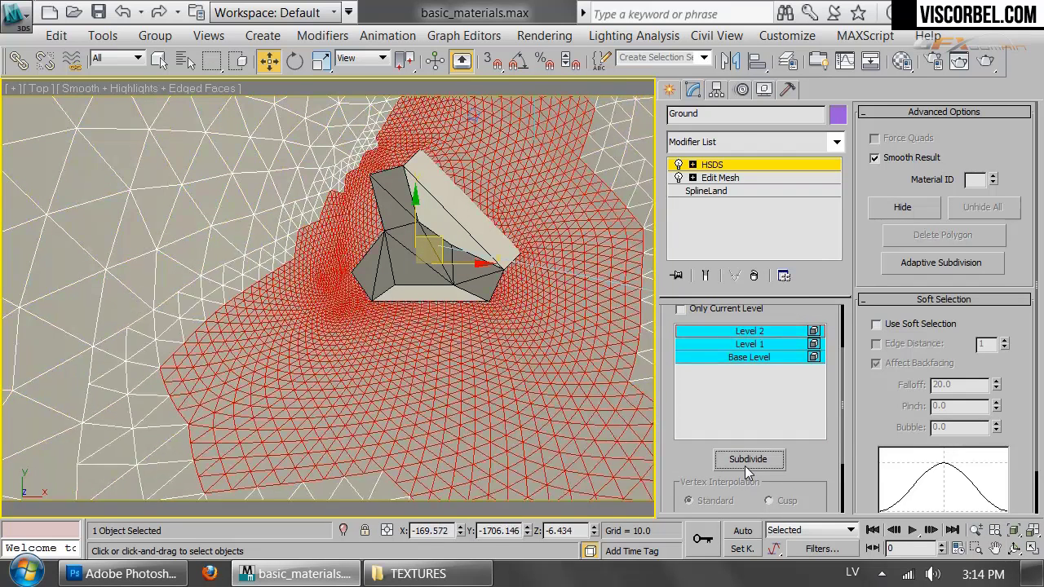
{"action": "left_click", "coordinate": [745, 467]}
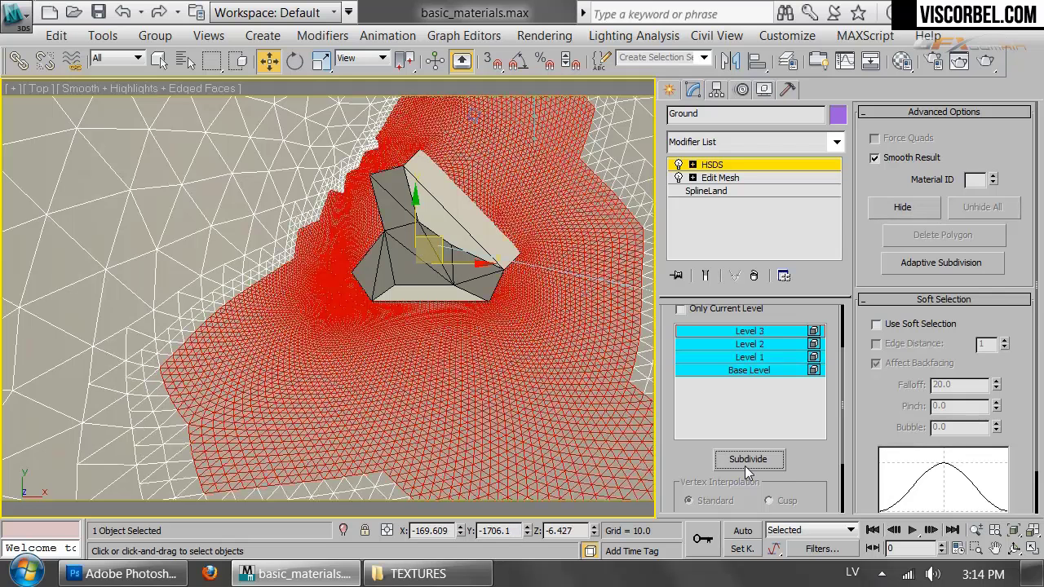
- Leave the HSDS polygon level, deselect the Ground object and show the camera view shaded without edged faces
{"action": "key", "text": "c"}
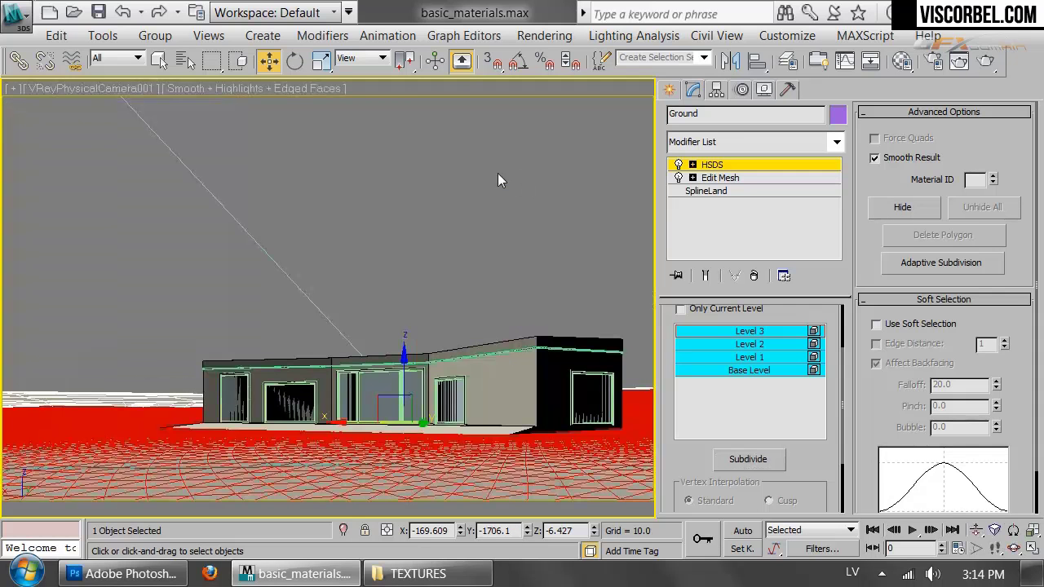
{"action": "left_click", "coordinate": [494, 177]}
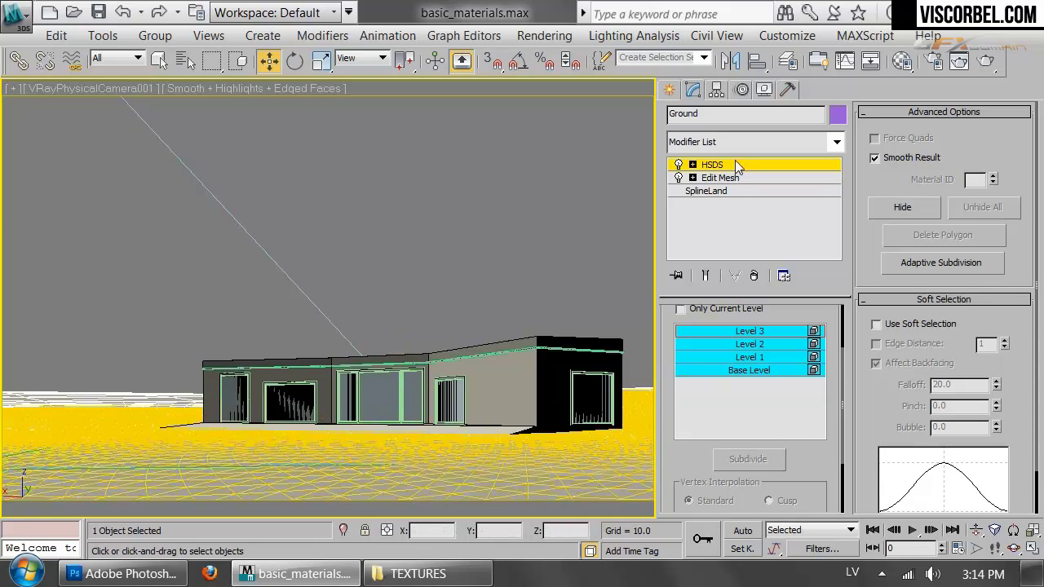
{"action": "left_click", "coordinate": [737, 166]}
{"action": "left_click", "coordinate": [481, 159]}
{"action": "key", "text": "F4"}
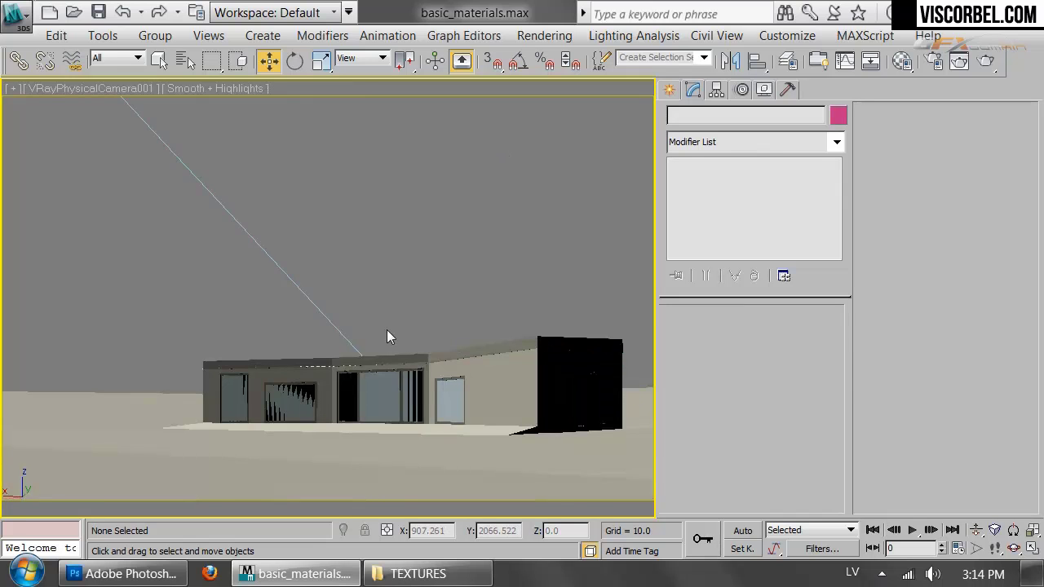
- Examine the edged faces of the subdivided Ground mesh around the house in the perspective view
{"action": "key", "text": "F4"}
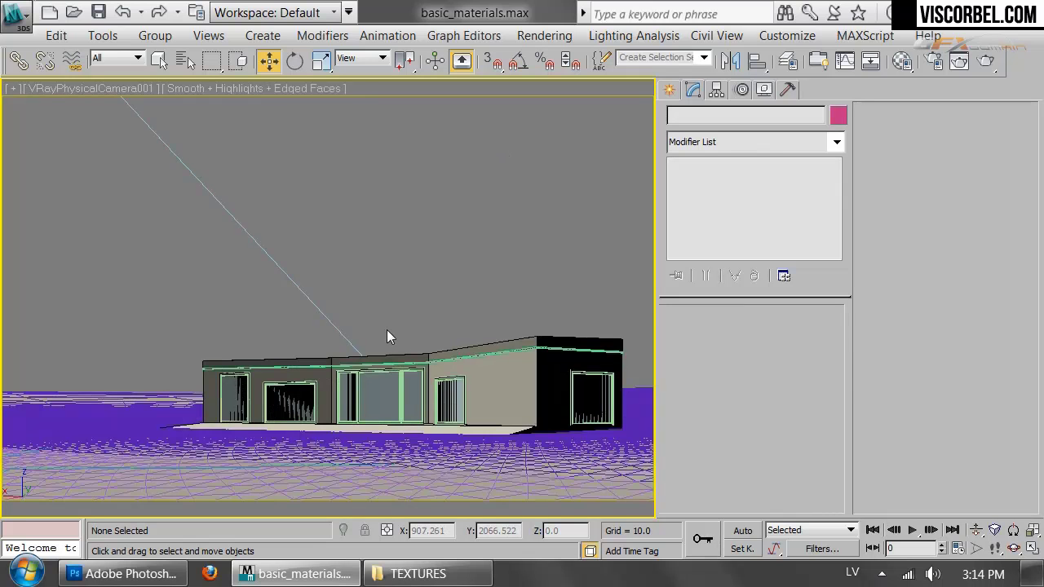
{"action": "left_click", "coordinate": [478, 469]}
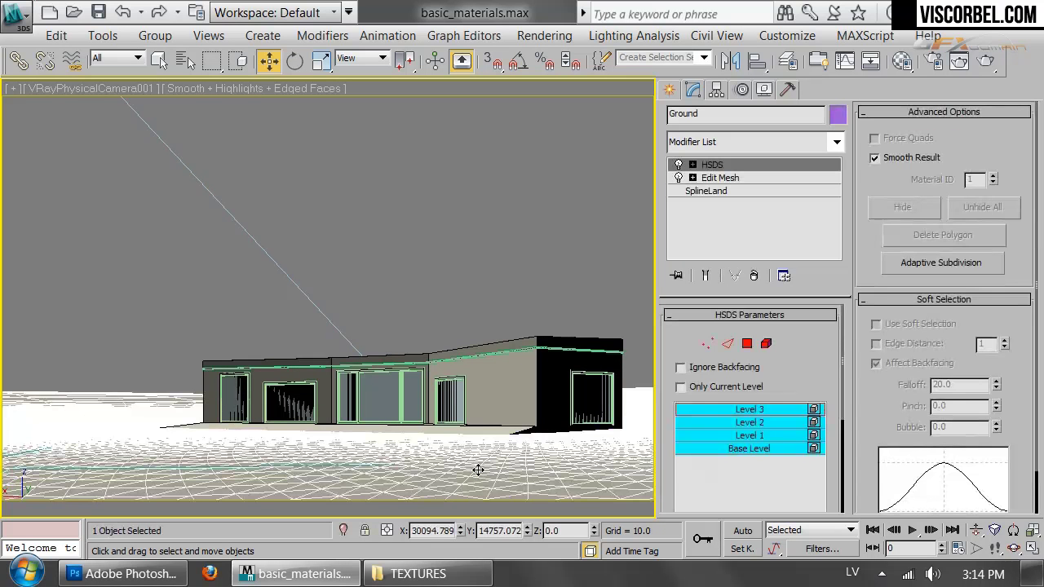
{"action": "key", "text": "p"}
{"action": "key", "text": "z"}
{"action": "scroll", "coordinate": [363, 270], "scroll_direction": "up", "scroll_amount": 5}
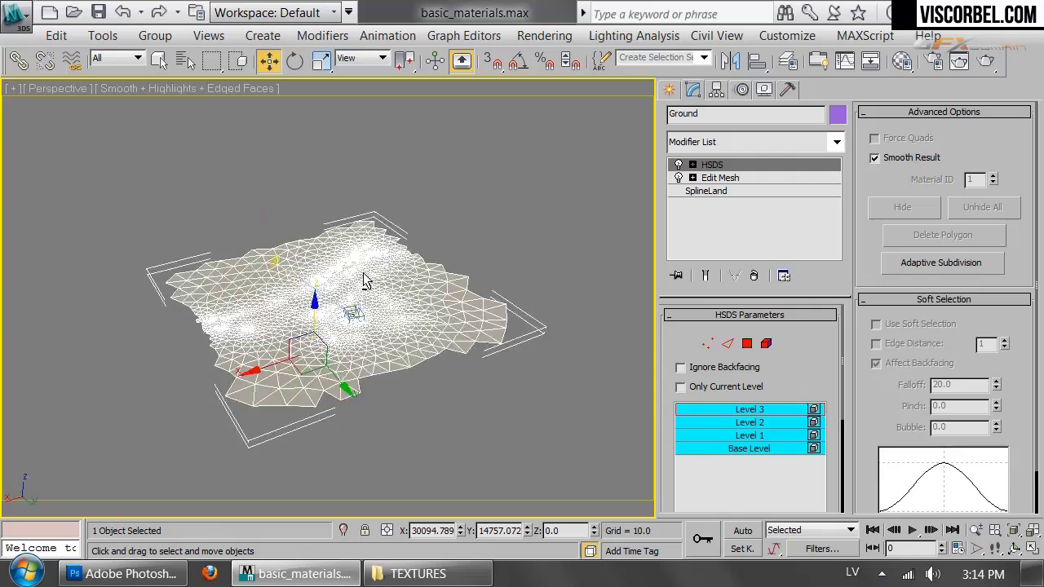
{"action": "scroll", "coordinate": [363, 271], "scroll_direction": "up", "scroll_amount": 3}
{"action": "left_click", "coordinate": [563, 111]}
{"action": "scroll", "coordinate": [464, 352], "scroll_direction": "up", "scroll_amount": 5}
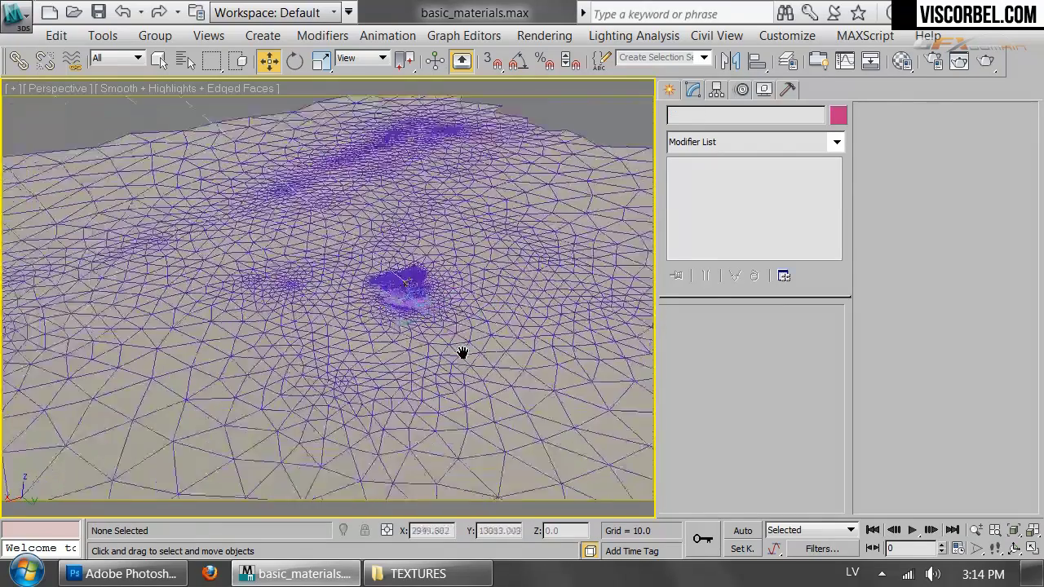
{"action": "scroll", "coordinate": [396, 337], "scroll_direction": "up", "scroll_amount": 8}
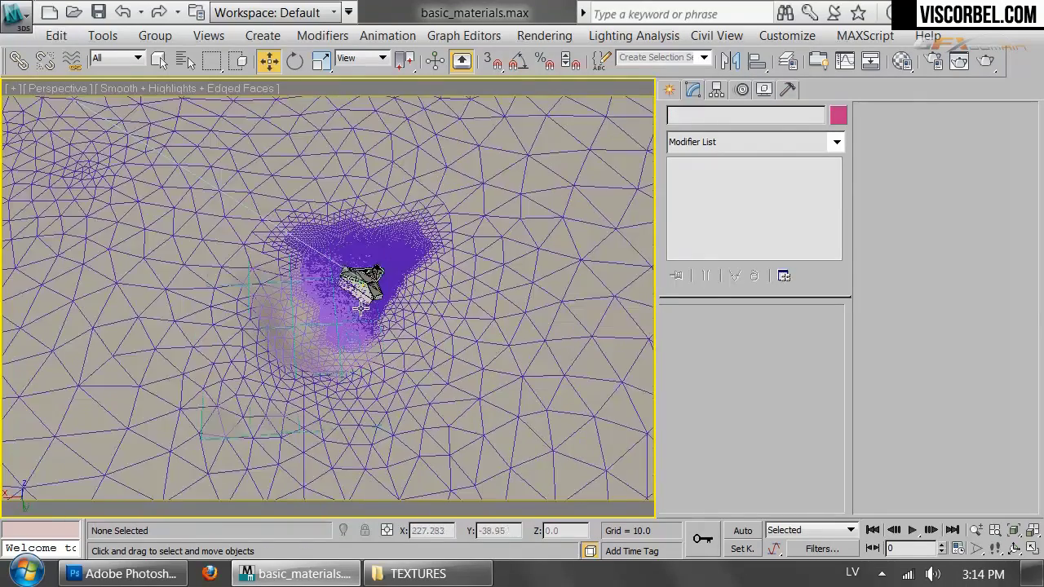
{"action": "scroll", "coordinate": [412, 369], "scroll_direction": "down", "scroll_amount": 10}
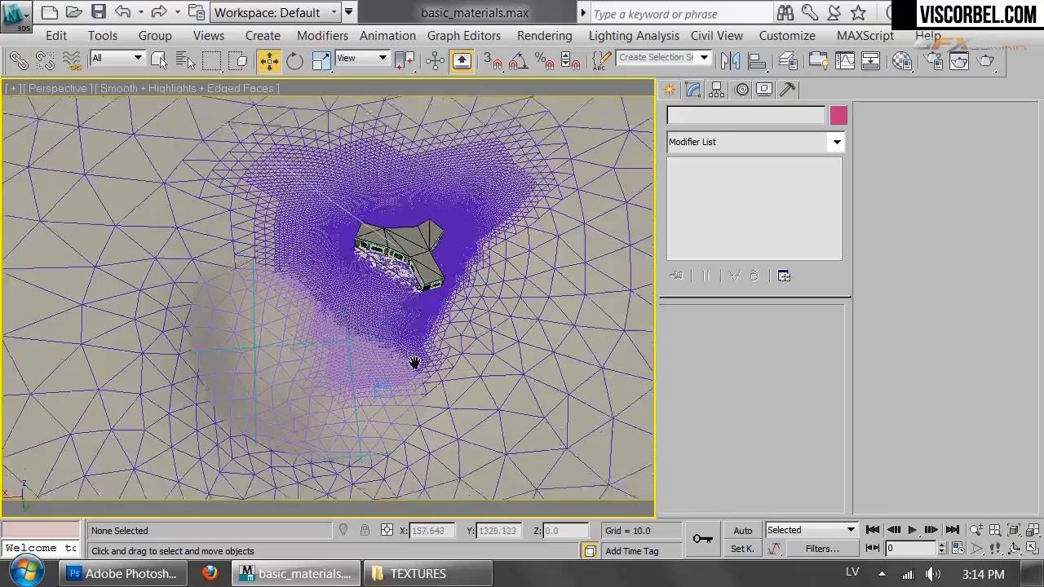
{"action": "middle_click_drag", "start_coordinate": [446, 359], "coordinate": [425, 376], "text": "alt"}
{"action": "scroll", "coordinate": [346, 310], "scroll_direction": "down", "scroll_amount": 6}
{"action": "scroll", "coordinate": [459, 261], "scroll_direction": "down", "scroll_amount": 5}
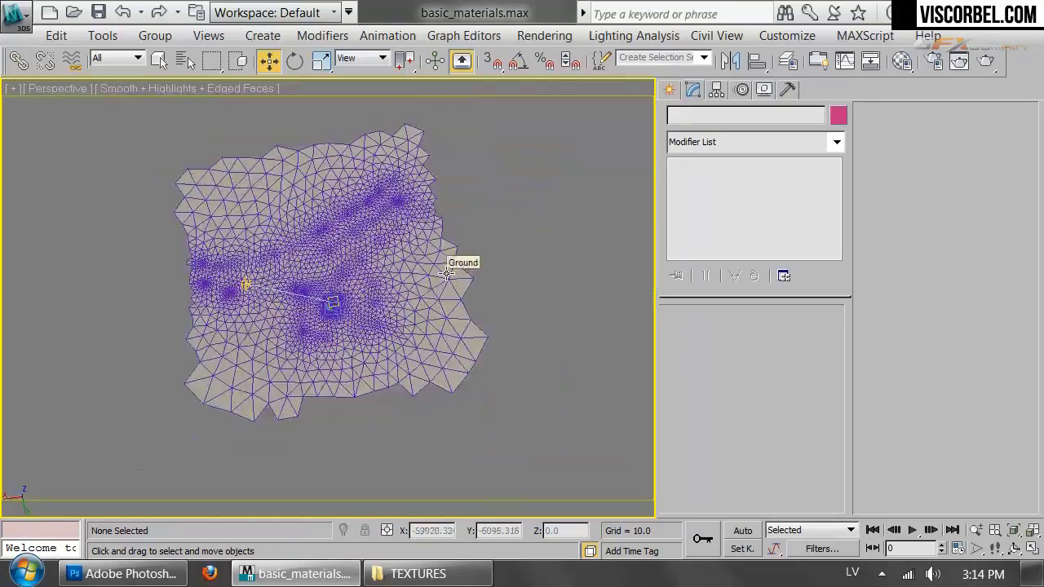
{"action": "middle_click_drag", "start_coordinate": [442, 311], "coordinate": [408, 301], "text": "alt"}
{"action": "scroll", "coordinate": [359, 294], "scroll_direction": "up", "scroll_amount": 8}
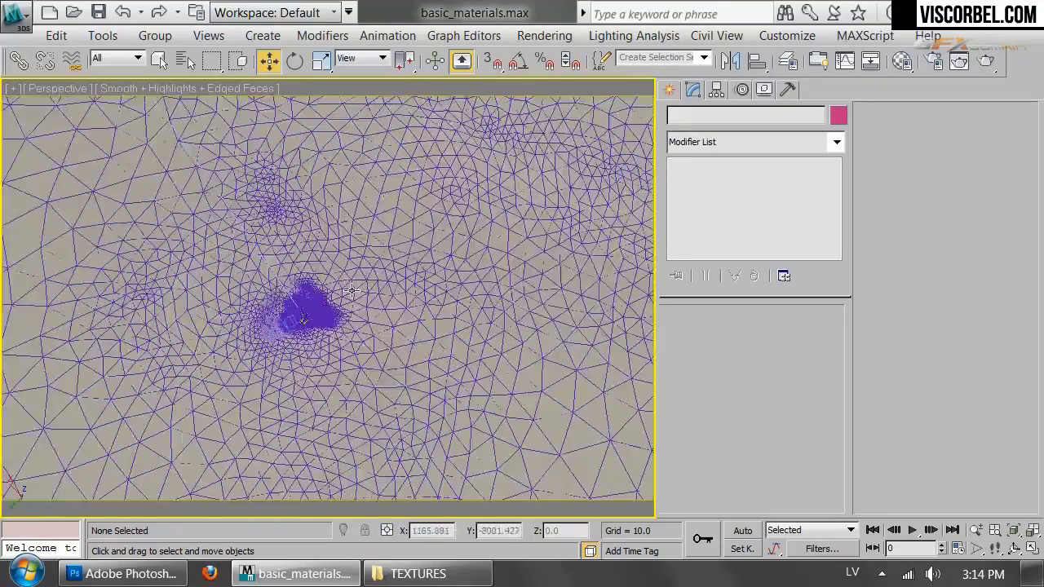
- Select the Ground object from the camera view and inspect its refined area around the house from the top view
{"action": "key", "text": "c"}
{"action": "left_click", "coordinate": [554, 466]}
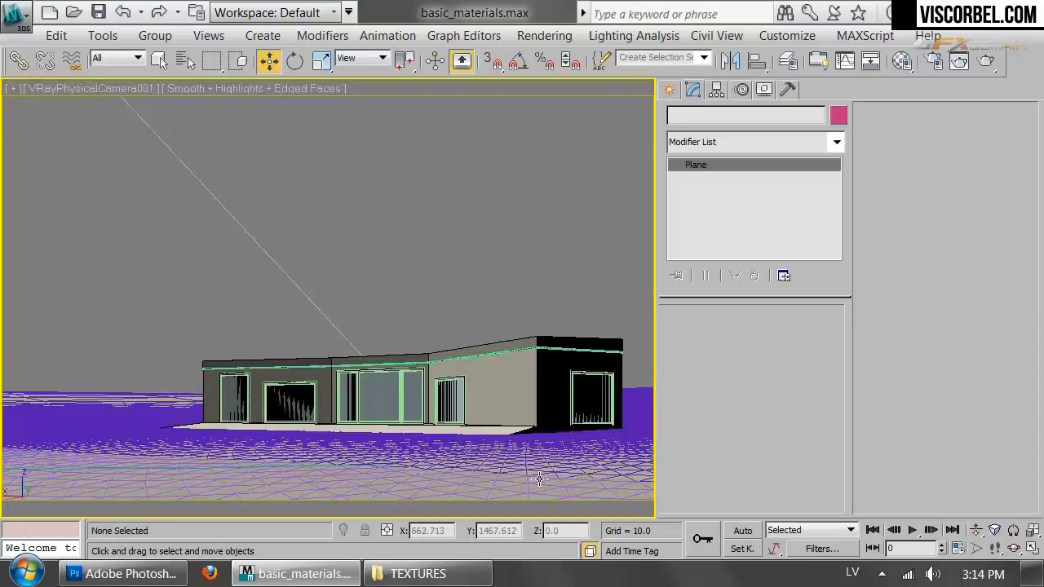
{"action": "left_click", "coordinate": [554, 465]}
{"action": "key", "text": "t"}
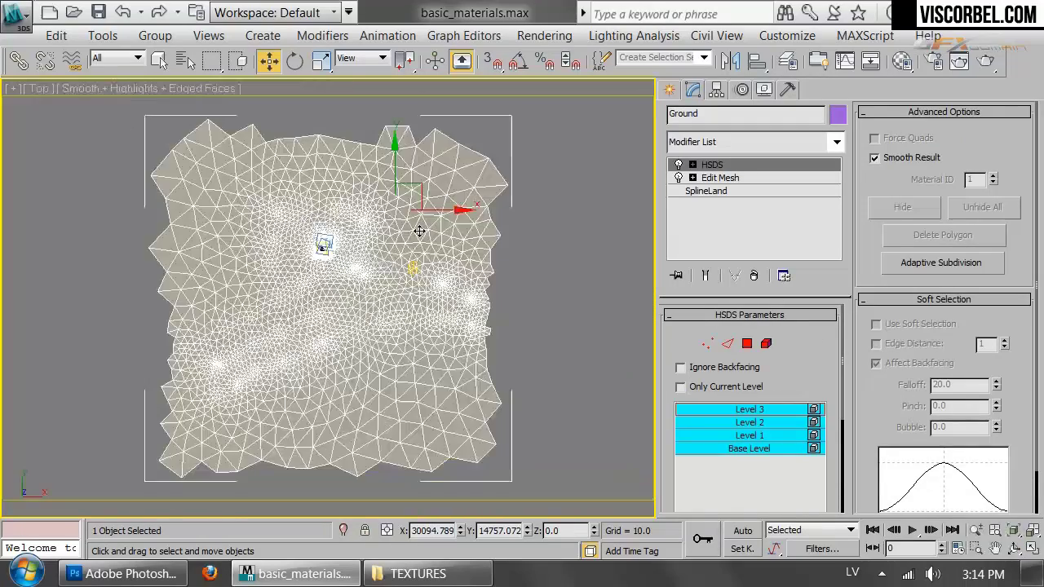
{"action": "scroll", "coordinate": [362, 198], "scroll_direction": "up", "scroll_amount": 5}
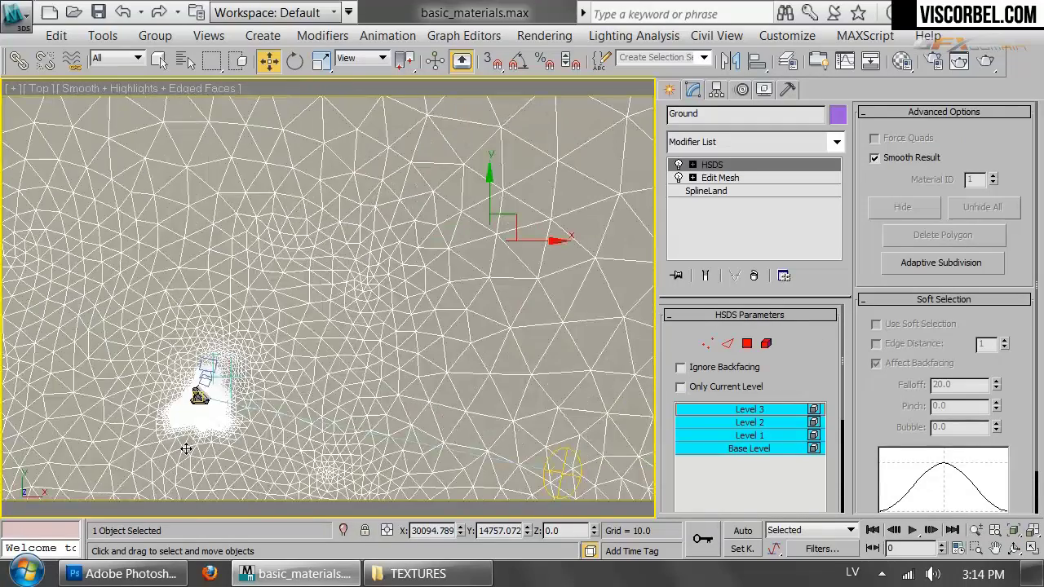
{"action": "middle_click_drag", "start_coordinate": [186, 449], "coordinate": [343, 368]}
{"action": "scroll", "coordinate": [342, 368], "scroll_direction": "up", "scroll_amount": 5}
{"action": "middle_click_drag", "start_coordinate": [427, 346], "coordinate": [374, 467]}
{"action": "scroll", "coordinate": [374, 468], "scroll_direction": "down", "scroll_amount": 1}
{"action": "scroll", "coordinate": [403, 321], "scroll_direction": "down", "scroll_amount": 4}
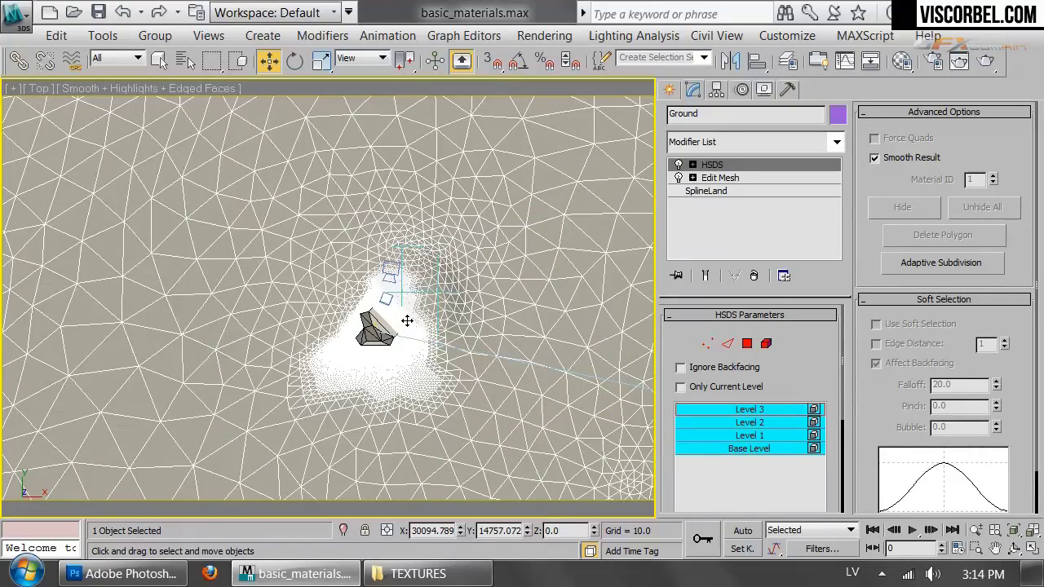
{"action": "scroll", "coordinate": [415, 317], "scroll_direction": "up", "scroll_amount": 5}
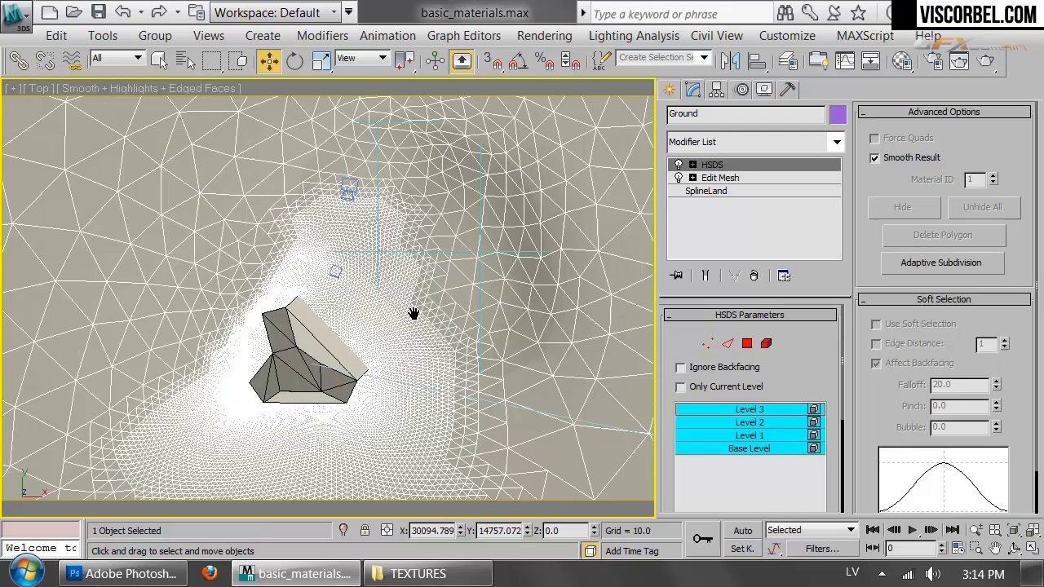
- Add a VertexPaint modifier to the Ground object above HSDS
{"action": "left_click", "coordinate": [710, 144]}
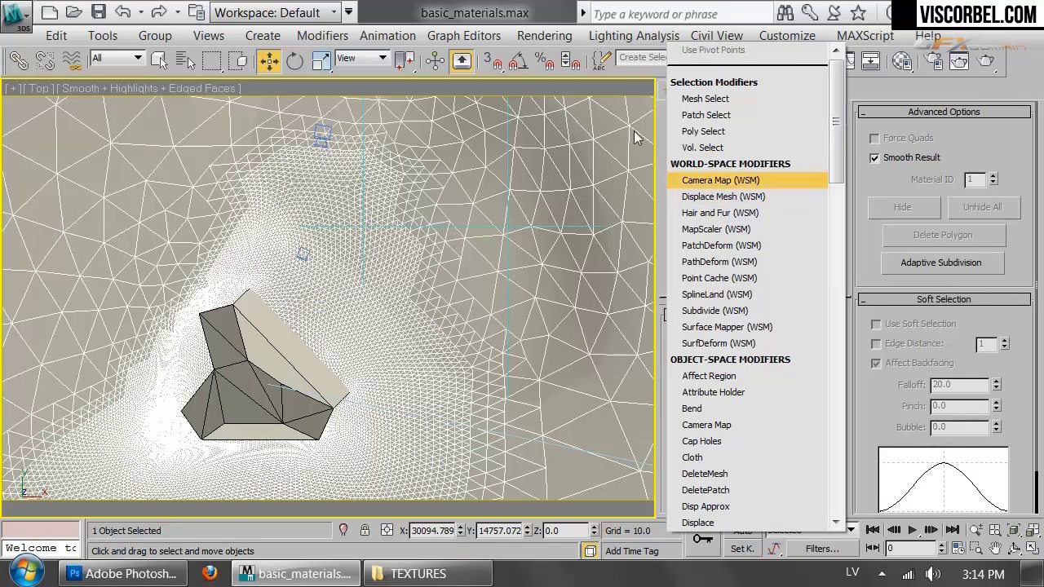
{"action": "left_click", "coordinate": [449, 7]}
{"action": "left_click", "coordinate": [717, 148]}
{"action": "scroll", "coordinate": [782, 336], "scroll_direction": "down", "scroll_amount": 15}
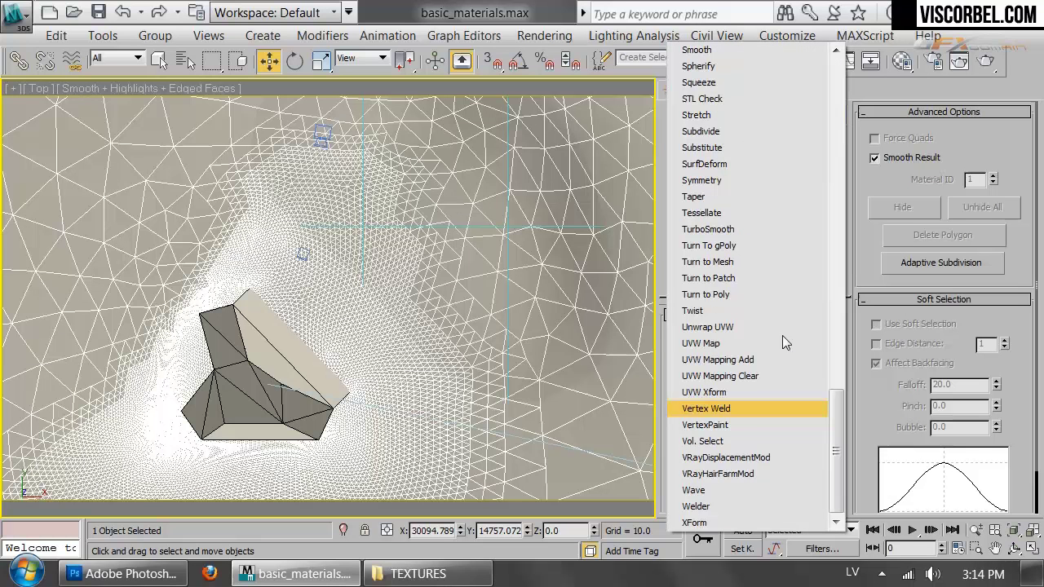
{"action": "left_click", "coordinate": [733, 428]}
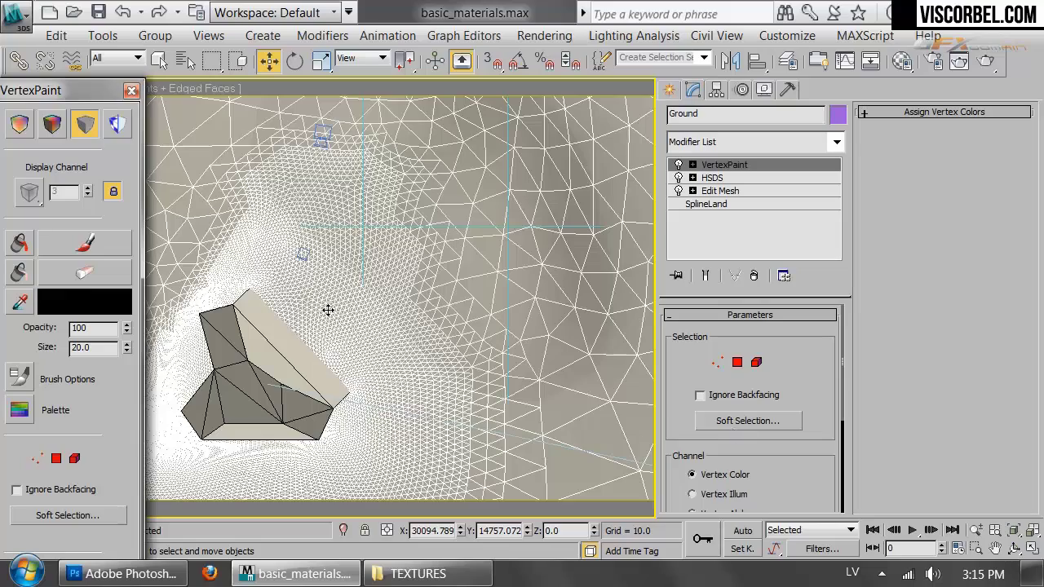
- Enable Vertex Channel Display with Vertex Color in the Ground object's properties
{"action": "scroll", "coordinate": [475, 305], "scroll_direction": "down", "scroll_amount": 12}
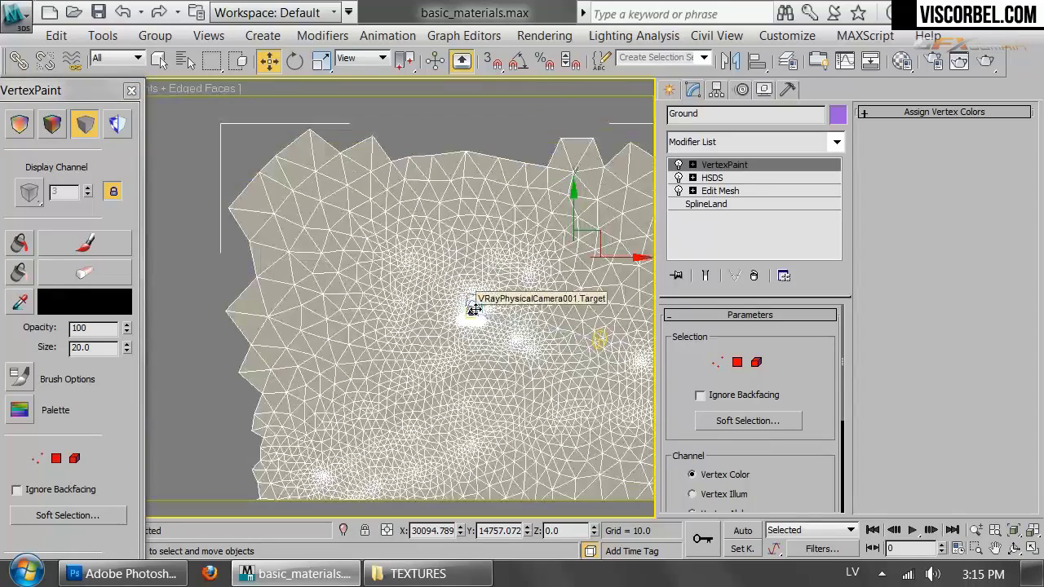
{"action": "scroll", "coordinate": [474, 310], "scroll_direction": "up", "scroll_amount": 12}
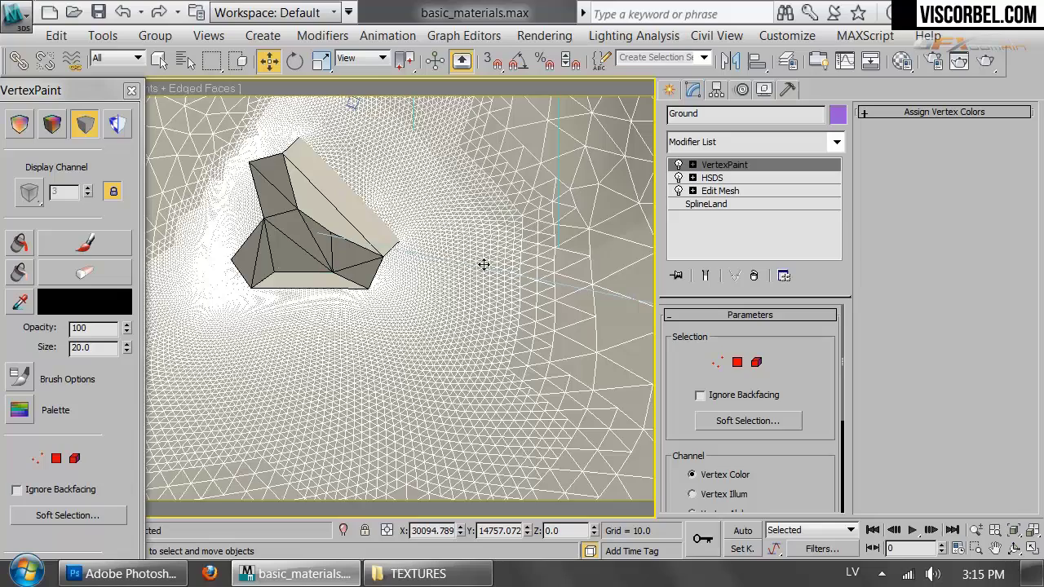
{"action": "scroll", "coordinate": [475, 166], "scroll_direction": "down", "scroll_amount": 3}
{"action": "scroll", "coordinate": [475, 291], "scroll_direction": "up", "scroll_amount": 2}
{"action": "scroll", "coordinate": [427, 180], "scroll_direction": "down", "scroll_amount": 5}
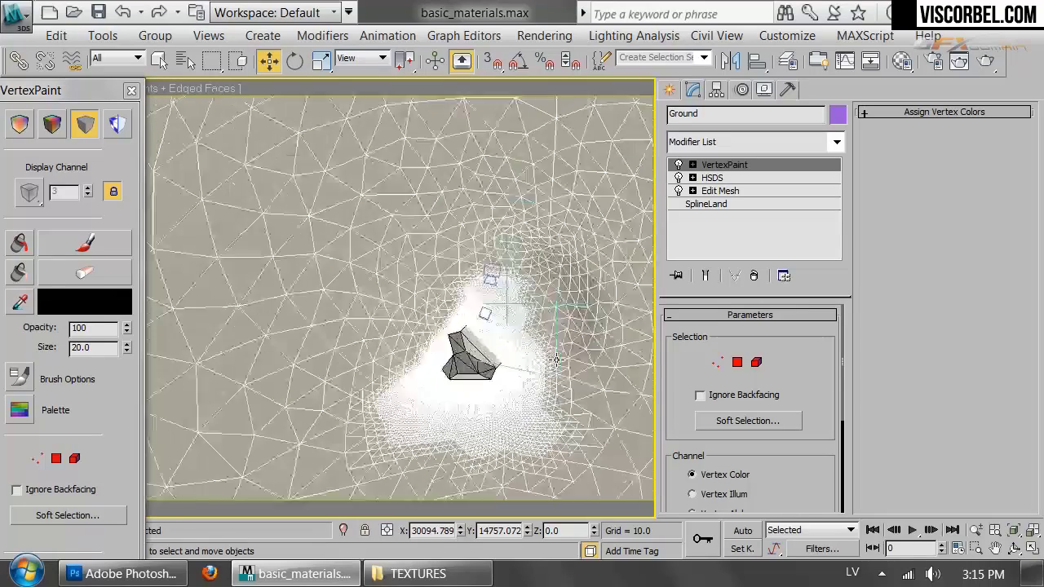
{"action": "right_click", "coordinate": [463, 238]}
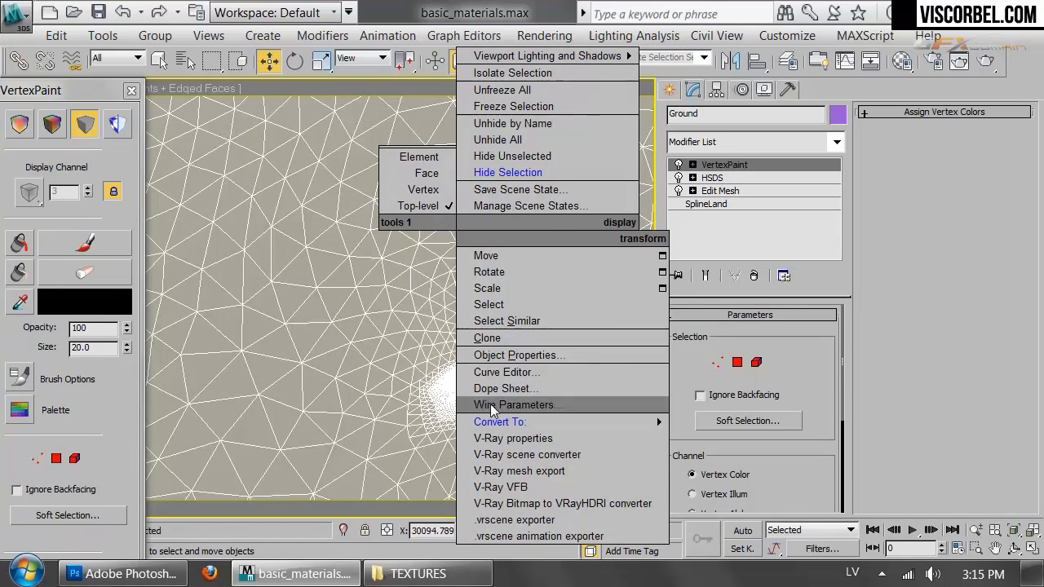
{"action": "left_click", "coordinate": [499, 360]}
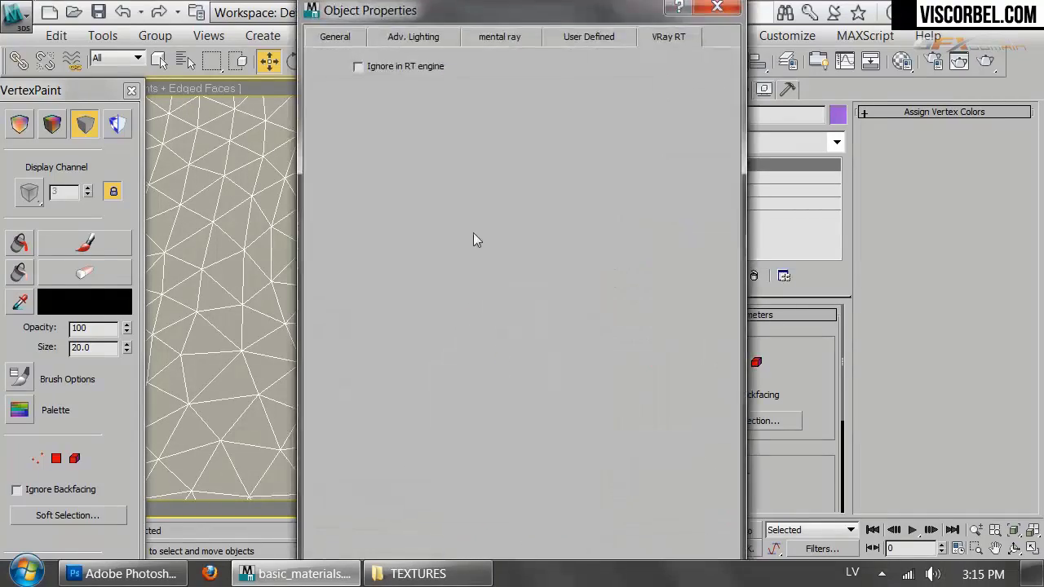
{"action": "left_click", "coordinate": [334, 39]}
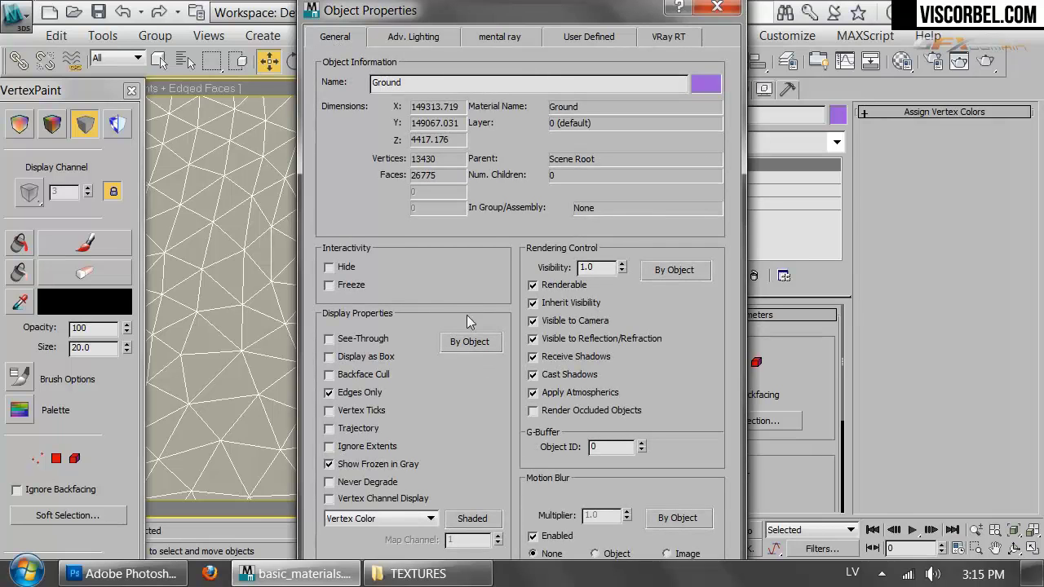
{"action": "left_click", "coordinate": [363, 502]}
{"action": "left_click_drag", "start_coordinate": [463, 10], "coordinate": [454, 27]}
{"action": "key", "text": "Return"}
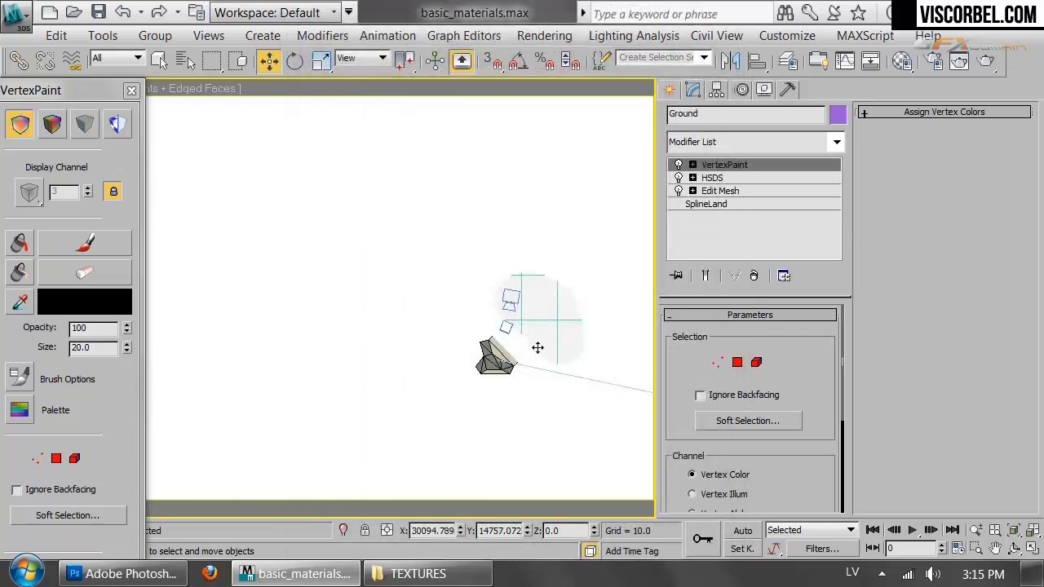
- Fill the entire Ground object with black vertex color at 100 opacity
{"action": "scroll", "coordinate": [565, 352], "scroll_direction": "down", "scroll_amount": 5}
{"action": "scroll", "coordinate": [567, 349], "scroll_direction": "down", "scroll_amount": 5}
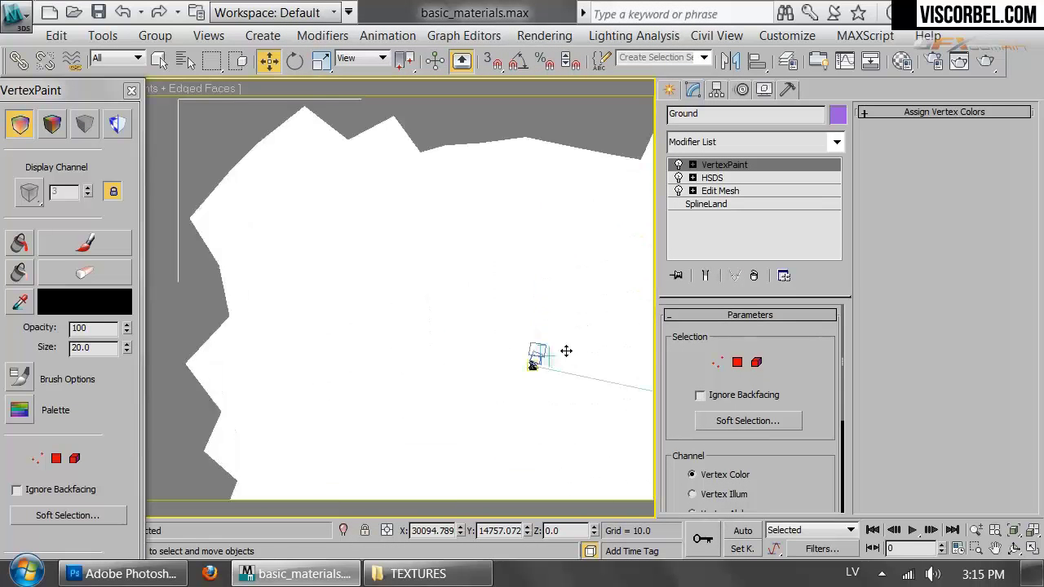
{"action": "middle_click_drag", "start_coordinate": [408, 291], "coordinate": [444, 310]}
{"action": "scroll", "coordinate": [444, 309], "scroll_direction": "up", "scroll_amount": 2}
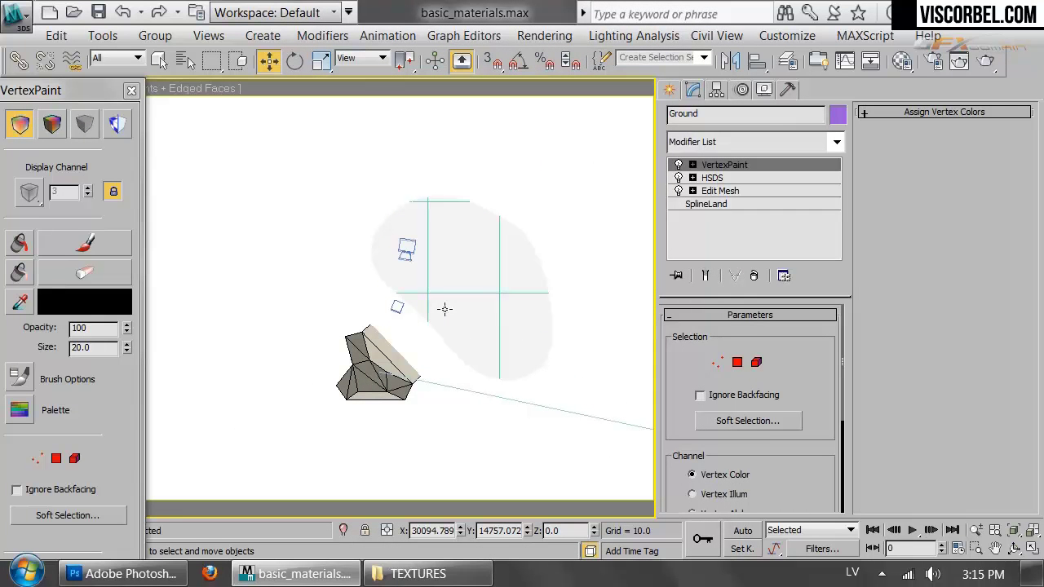
{"action": "left_click", "coordinate": [25, 252]}
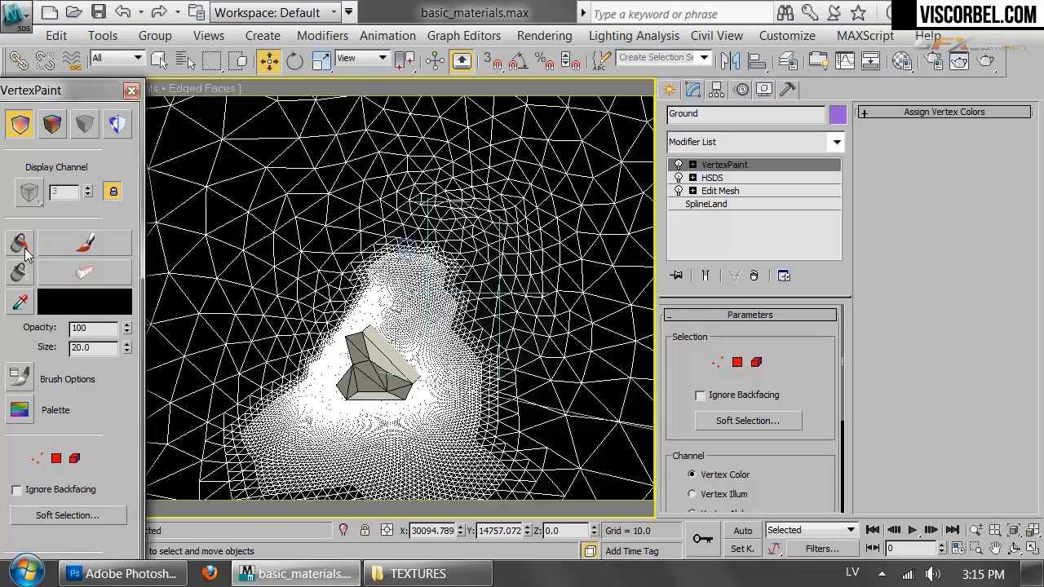
- Activate the vertex paint brush and set its color to pure white (255, 255, 255)
{"action": "scroll", "coordinate": [433, 298], "scroll_direction": "up", "scroll_amount": 2}
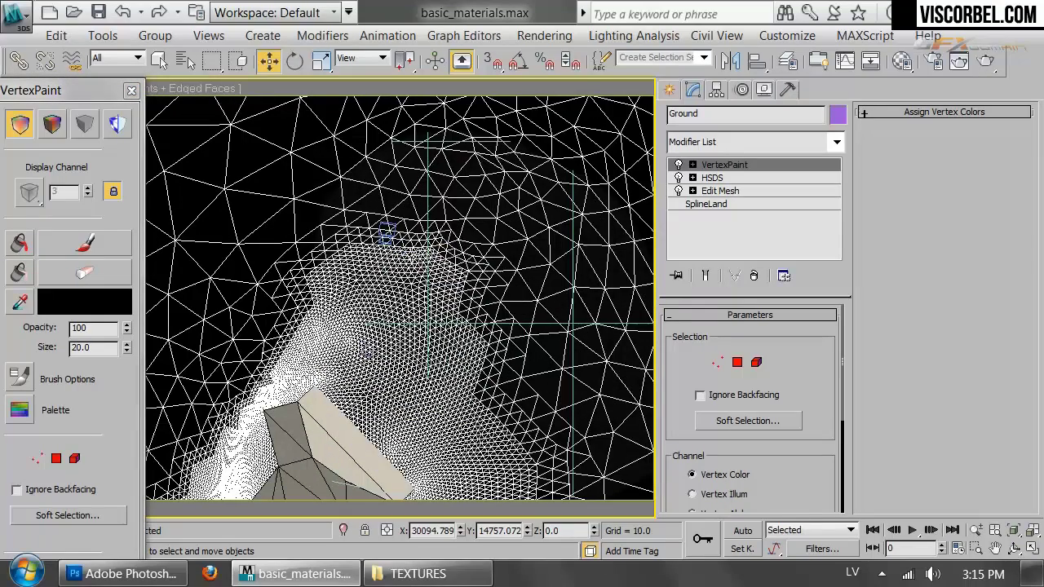
{"action": "scroll", "coordinate": [517, 386], "scroll_direction": "down", "scroll_amount": 4}
{"action": "middle_click_drag", "start_coordinate": [518, 386], "coordinate": [514, 264]}
{"action": "scroll", "coordinate": [487, 327], "scroll_direction": "up", "scroll_amount": 2}
{"action": "left_click", "coordinate": [117, 247]}
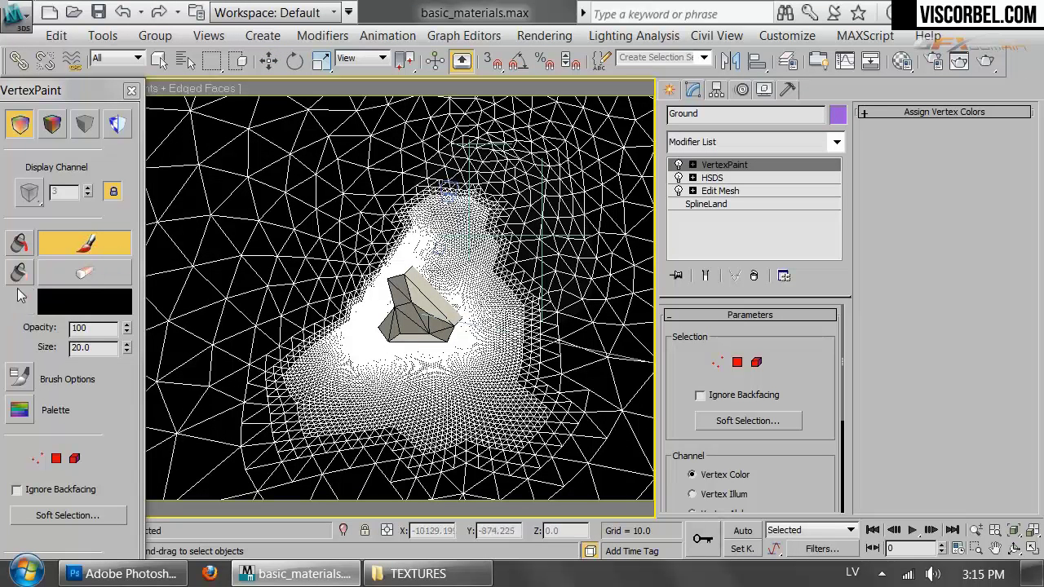
{"action": "left_click", "coordinate": [66, 308]}
{"action": "left_click_drag", "start_coordinate": [622, 211], "coordinate": [779, 253]}
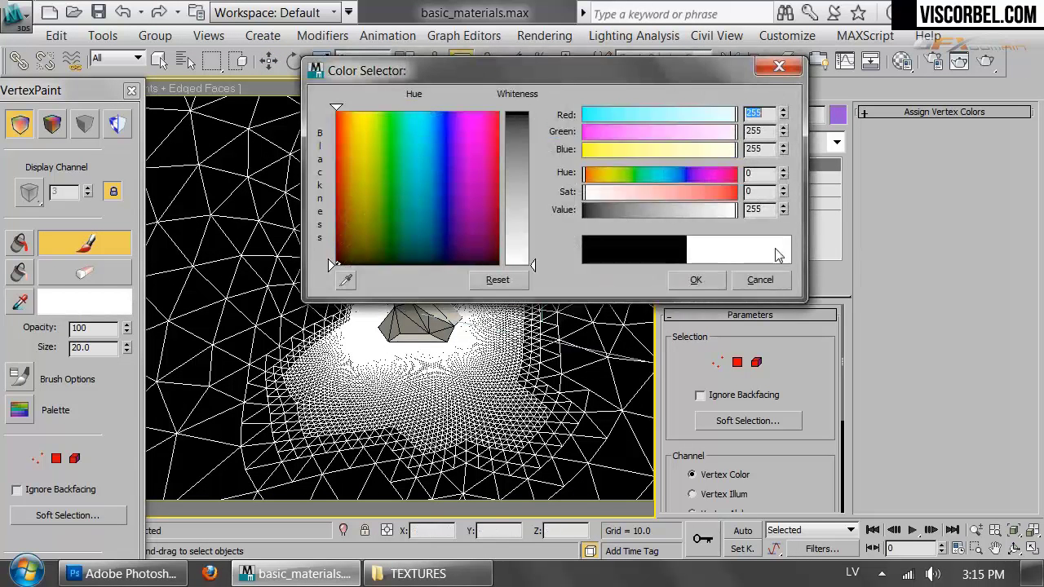
{"action": "left_click", "coordinate": [689, 283]}
- Enlarge the vertex paint brush to a size of about 1562.4, checking it on the ground beside the house
{"action": "middle_click_drag", "start_coordinate": [415, 325], "coordinate": [339, 398]}
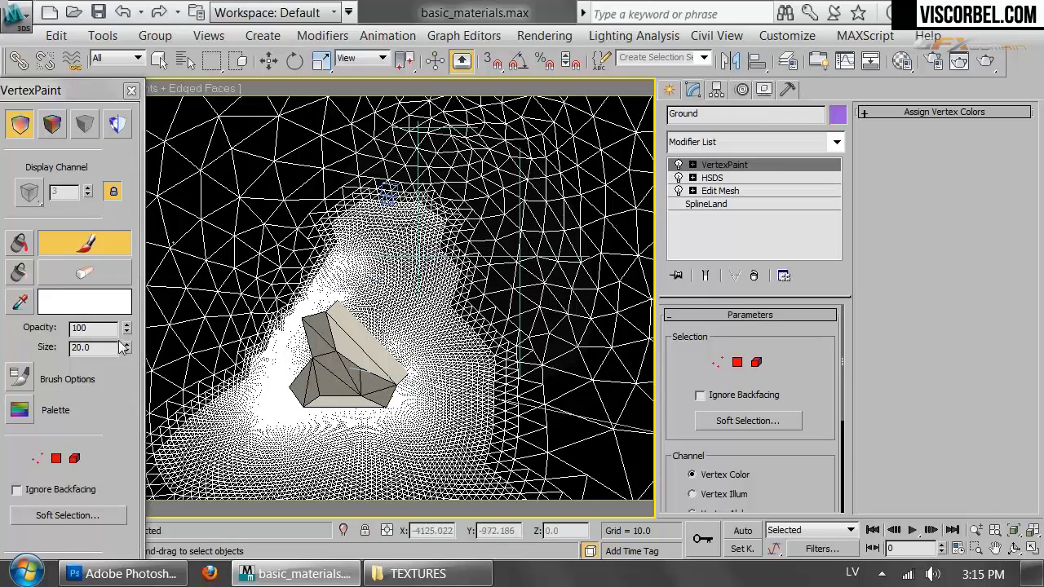
{"action": "left_click_drag", "start_coordinate": [127, 347], "coordinate": [193, 54]}
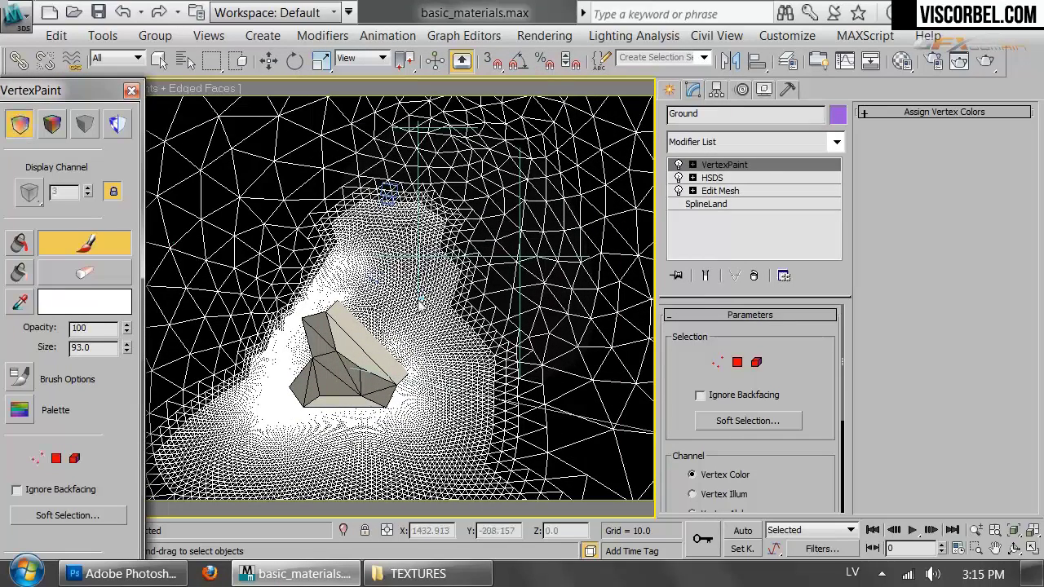
{"action": "left_click_drag", "start_coordinate": [126, 346], "coordinate": [140, 276]}
{"action": "left_click_drag", "start_coordinate": [138, 207], "coordinate": [137, 181]}
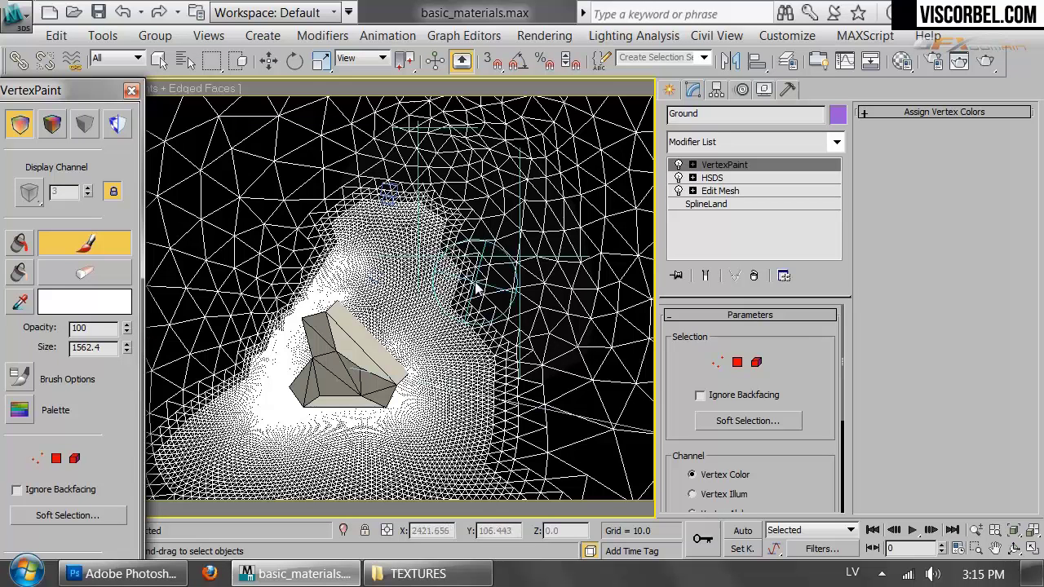
- Reduce the vertex paint brush size to about 890.6 and paint the ground in front of the house white through the camera view
{"action": "key", "text": "c"}
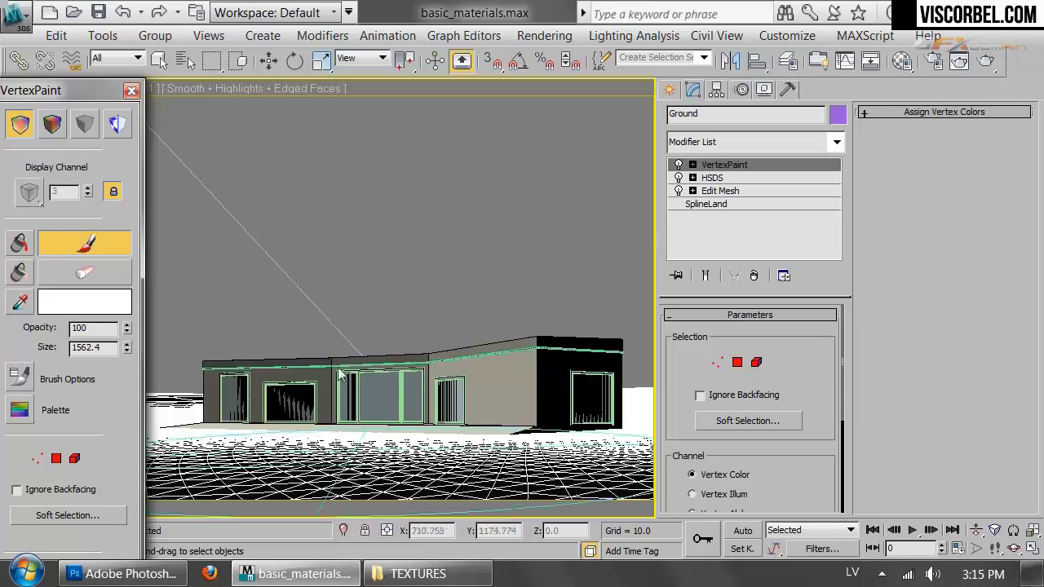
{"action": "left_click_drag", "start_coordinate": [59, 92], "coordinate": [857, 181]}
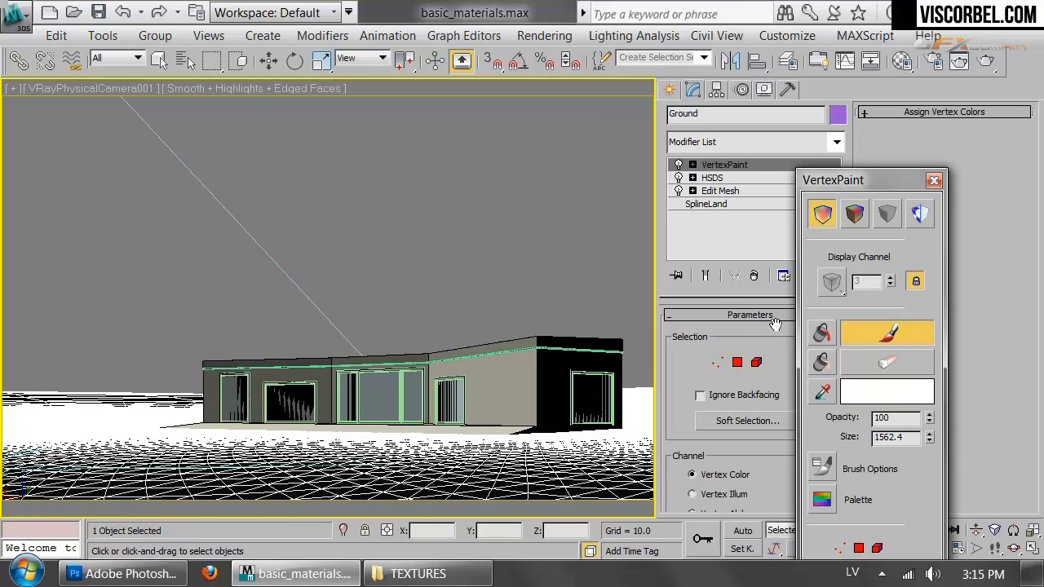
{"action": "left_click_drag", "start_coordinate": [929, 439], "coordinate": [931, 473]}
{"action": "mouse_move", "coordinate": [318, 481]}
{"action": "left_mouse_down"}
{"action": "mouse_move", "coordinate": [327, 477]}
{"action": "mouse_move", "coordinate": [81, 484]}
{"action": "mouse_move", "coordinate": [360, 519]}
{"action": "mouse_move", "coordinate": [407, 514]}
{"action": "mouse_move", "coordinate": [406, 466]}
{"action": "mouse_move", "coordinate": [222, 504]}
{"action": "mouse_move", "coordinate": [102, 498]}
{"action": "mouse_move", "coordinate": [226, 504]}
{"action": "mouse_move", "coordinate": [298, 445]}
{"action": "left_mouse_up"}
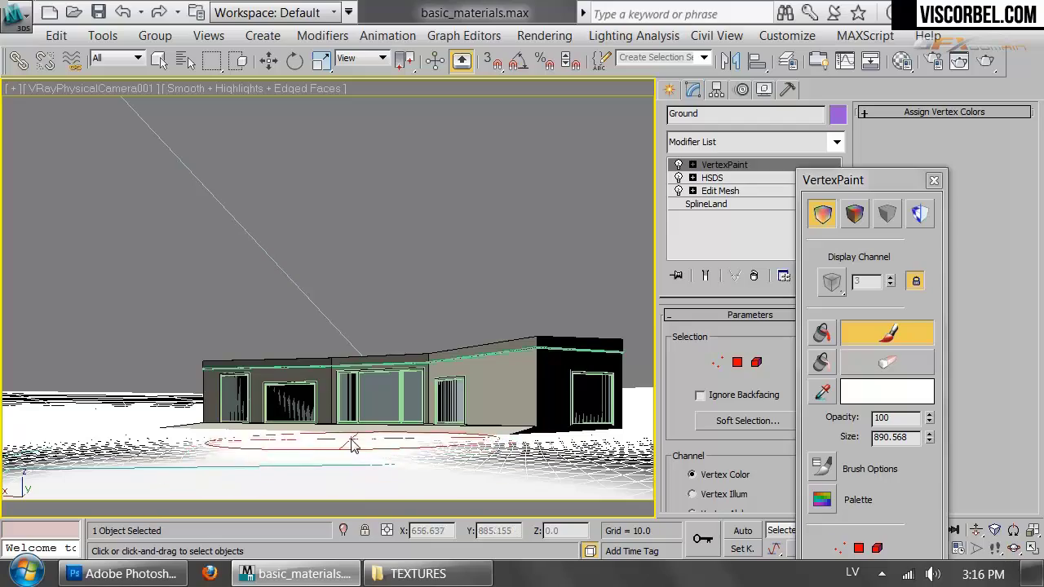
- Paint the ground along and beyond the house's long front side white in the top view
{"action": "key", "text": "t"}
{"action": "key", "text": "z"}
{"action": "scroll", "coordinate": [417, 349], "scroll_direction": "up", "scroll_amount": 10}
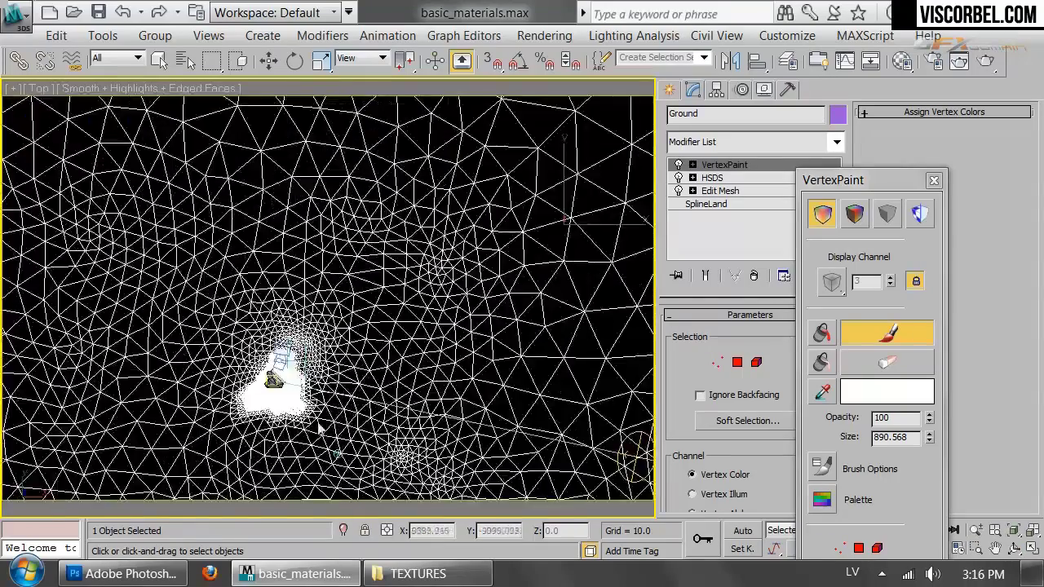
{"action": "middle_click_drag", "start_coordinate": [249, 258], "coordinate": [408, 333]}
{"action": "scroll", "coordinate": [299, 310], "scroll_direction": "up", "scroll_amount": 3}
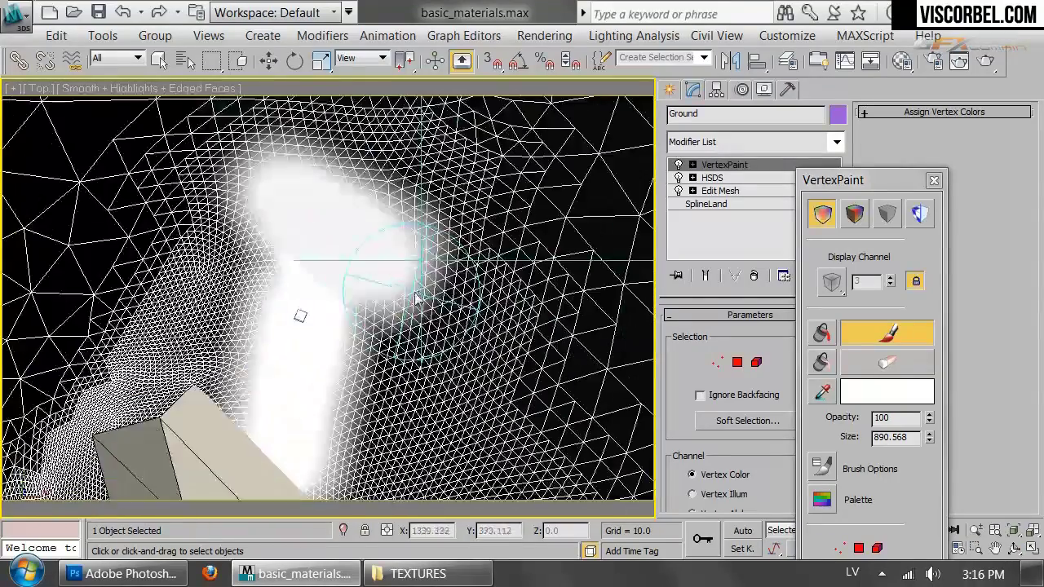
{"action": "mouse_move", "coordinate": [356, 309]}
{"action": "left_mouse_down"}
{"action": "mouse_move", "coordinate": [426, 326]}
{"action": "mouse_move", "coordinate": [363, 324]}
{"action": "mouse_move", "coordinate": [417, 377]}
{"action": "mouse_move", "coordinate": [453, 369]}
{"action": "mouse_move", "coordinate": [473, 392]}
{"action": "mouse_move", "coordinate": [457, 367]}
{"action": "mouse_move", "coordinate": [374, 337]}
{"action": "mouse_move", "coordinate": [391, 285]}
{"action": "mouse_move", "coordinate": [334, 256]}
{"action": "mouse_move", "coordinate": [322, 269]}
{"action": "mouse_move", "coordinate": [326, 209]}
{"action": "mouse_move", "coordinate": [396, 205]}
{"action": "mouse_move", "coordinate": [443, 338]}
{"action": "mouse_move", "coordinate": [389, 239]}
{"action": "mouse_move", "coordinate": [512, 288]}
{"action": "mouse_move", "coordinate": [539, 350]}
{"action": "mouse_move", "coordinate": [604, 367]}
{"action": "left_mouse_up"}
{"action": "scroll", "coordinate": [442, 340], "scroll_direction": "up", "scroll_amount": 3}
{"action": "middle_click_drag", "start_coordinate": [551, 381], "coordinate": [381, 287]}
{"action": "mouse_move", "coordinate": [381, 287]}
{"action": "left_mouse_down"}
{"action": "mouse_move", "coordinate": [482, 387]}
{"action": "mouse_move", "coordinate": [508, 392]}
{"action": "mouse_move", "coordinate": [466, 280]}
{"action": "mouse_move", "coordinate": [490, 314]}
{"action": "mouse_move", "coordinate": [396, 171]}
{"action": "left_mouse_up"}
- Extend the white vertex paint around the camera and across the ground on its far side
{"action": "scroll", "coordinate": [434, 438], "scroll_direction": "down", "scroll_amount": 5}
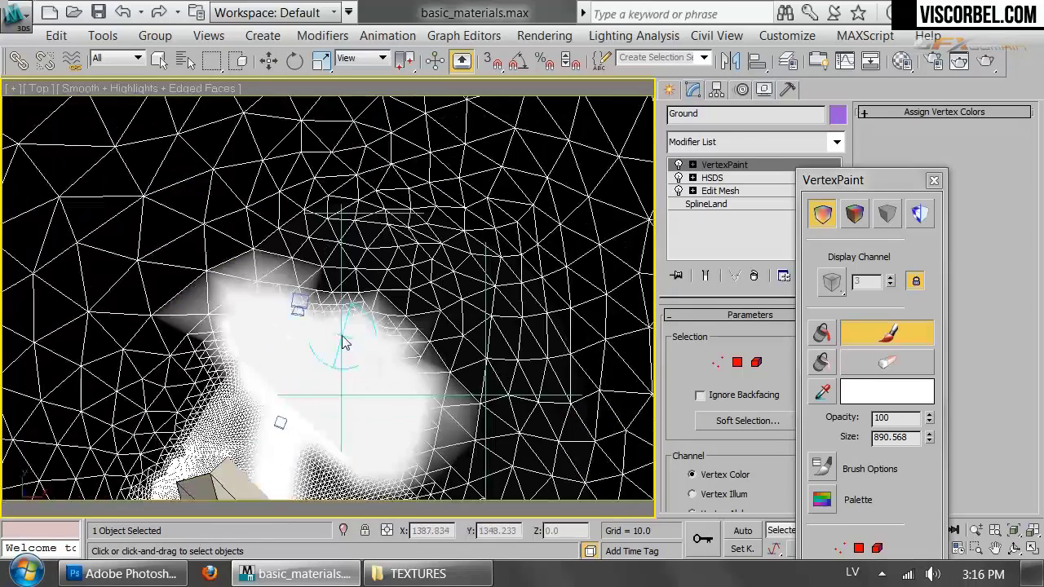
{"action": "mouse_move", "coordinate": [272, 283]}
{"action": "left_mouse_down"}
{"action": "mouse_move", "coordinate": [240, 245]}
{"action": "mouse_move", "coordinate": [361, 233]}
{"action": "mouse_move", "coordinate": [280, 261]}
{"action": "mouse_move", "coordinate": [406, 272]}
{"action": "mouse_move", "coordinate": [350, 285]}
{"action": "mouse_move", "coordinate": [346, 315]}
{"action": "left_mouse_up"}
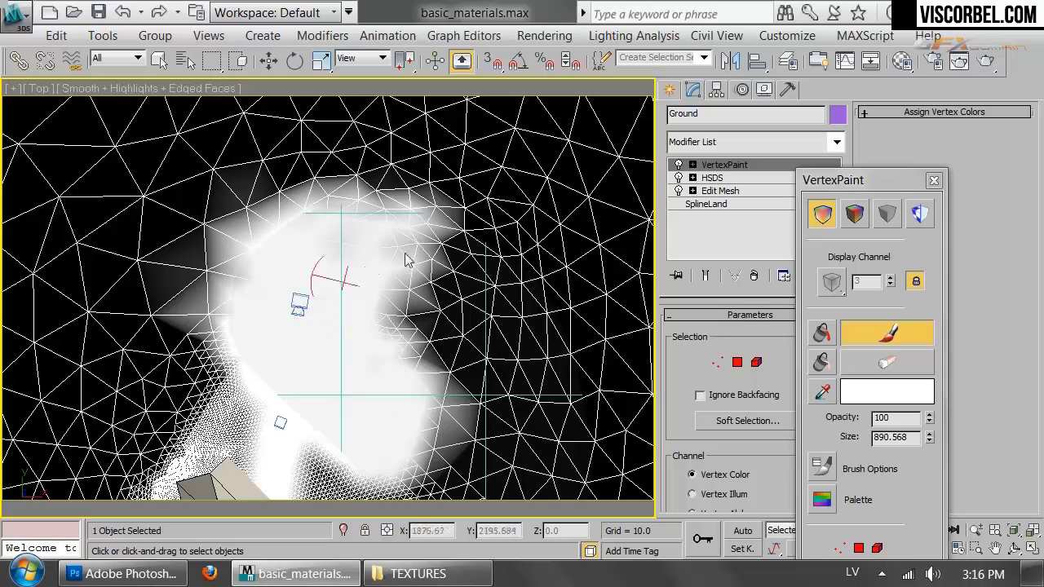
{"action": "left_click_drag", "start_coordinate": [368, 280], "coordinate": [376, 248]}
{"action": "mouse_move", "coordinate": [430, 353]}
{"action": "left_mouse_down"}
{"action": "mouse_move", "coordinate": [410, 305]}
{"action": "mouse_move", "coordinate": [450, 287]}
{"action": "mouse_move", "coordinate": [427, 245]}
{"action": "mouse_move", "coordinate": [471, 290]}
{"action": "mouse_move", "coordinate": [448, 275]}
{"action": "mouse_move", "coordinate": [466, 371]}
{"action": "mouse_move", "coordinate": [470, 229]}
{"action": "mouse_move", "coordinate": [478, 236]}
{"action": "mouse_move", "coordinate": [412, 261]}
{"action": "left_mouse_up"}
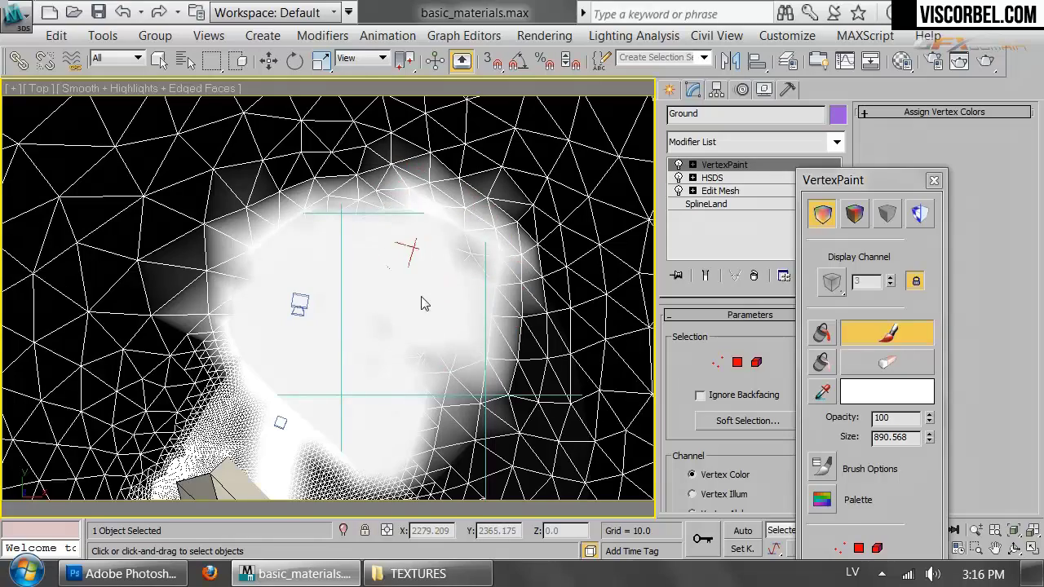
- Widen the white area across the ground diagonally in front of the house, away from the camera, and save the scene
{"action": "scroll", "coordinate": [412, 261], "scroll_direction": "up", "scroll_amount": 5}
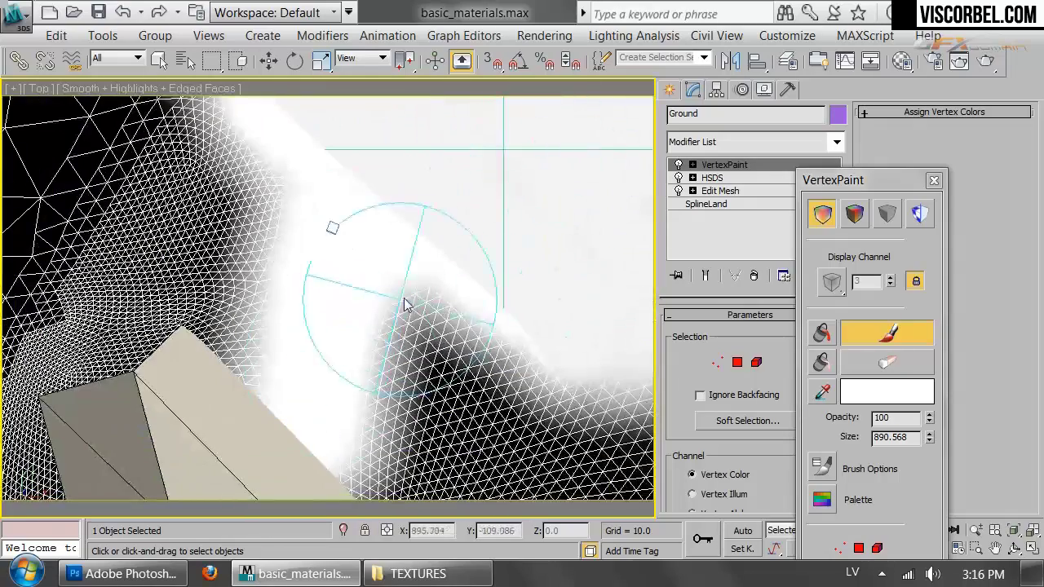
{"action": "scroll", "coordinate": [419, 315], "scroll_direction": "down", "scroll_amount": 5}
{"action": "middle_click_drag", "start_coordinate": [420, 315], "coordinate": [281, 320]}
{"action": "mouse_move", "coordinate": [282, 319]}
{"action": "left_mouse_down"}
{"action": "mouse_move", "coordinate": [384, 377]}
{"action": "mouse_move", "coordinate": [310, 350]}
{"action": "mouse_move", "coordinate": [252, 307]}
{"action": "mouse_move", "coordinate": [317, 426]}
{"action": "mouse_move", "coordinate": [266, 428]}
{"action": "mouse_move", "coordinate": [318, 496]}
{"action": "mouse_move", "coordinate": [302, 444]}
{"action": "mouse_move", "coordinate": [347, 416]}
{"action": "mouse_move", "coordinate": [359, 432]}
{"action": "mouse_move", "coordinate": [318, 388]}
{"action": "mouse_move", "coordinate": [343, 482]}
{"action": "mouse_move", "coordinate": [355, 398]}
{"action": "mouse_move", "coordinate": [408, 375]}
{"action": "left_mouse_up"}
{"action": "scroll", "coordinate": [408, 363], "scroll_direction": "down", "scroll_amount": 3}
{"action": "scroll", "coordinate": [408, 363], "scroll_direction": "up", "scroll_amount": 3}
{"action": "mouse_move", "coordinate": [306, 343]}
{"action": "left_mouse_down"}
{"action": "mouse_move", "coordinate": [282, 298]}
{"action": "mouse_move", "coordinate": [219, 241]}
{"action": "mouse_move", "coordinate": [314, 377]}
{"action": "mouse_move", "coordinate": [380, 396]}
{"action": "mouse_move", "coordinate": [291, 356]}
{"action": "mouse_move", "coordinate": [257, 298]}
{"action": "mouse_move", "coordinate": [219, 269]}
{"action": "mouse_move", "coordinate": [204, 276]}
{"action": "mouse_move", "coordinate": [263, 301]}
{"action": "mouse_move", "coordinate": [343, 371]}
{"action": "mouse_move", "coordinate": [397, 395]}
{"action": "mouse_move", "coordinate": [388, 334]}
{"action": "left_mouse_up"}
{"action": "key", "text": "ctrl+s"}
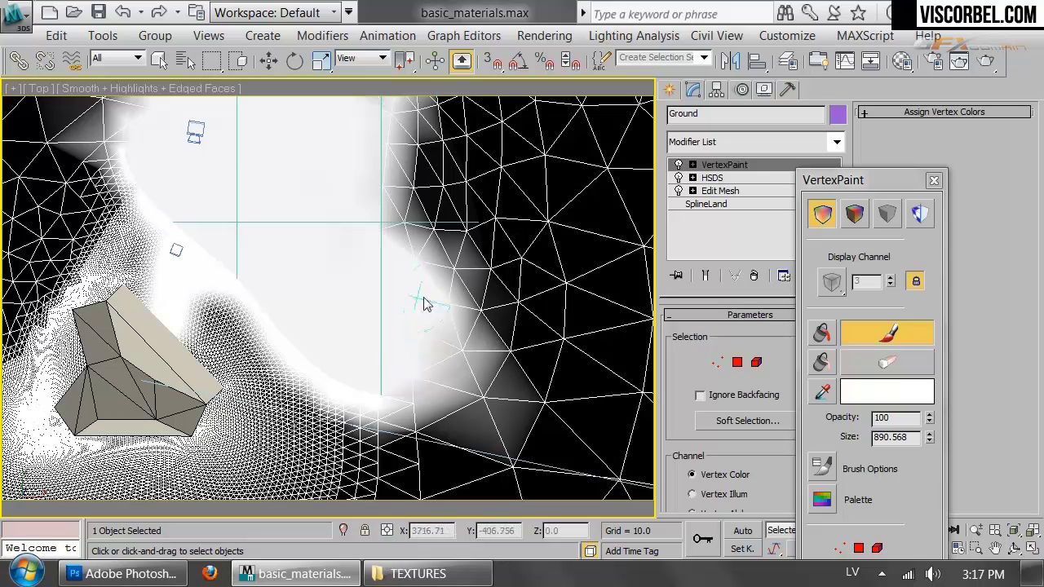
- Close the VertexPaint window and hide the edged faces in the camera view
{"action": "left_click", "coordinate": [934, 180]}
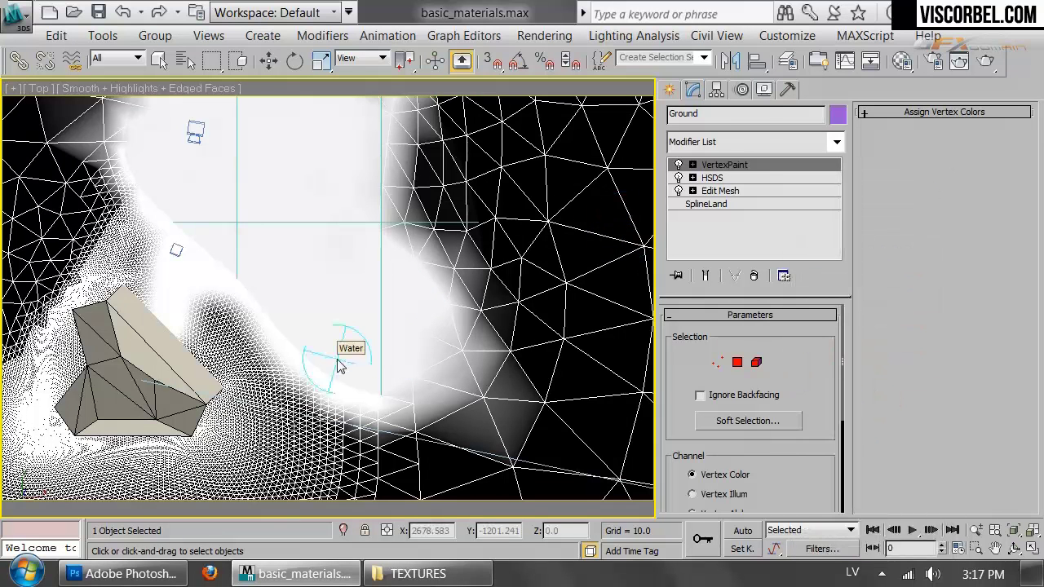
{"action": "key", "text": "c"}
{"action": "key", "text": "F4"}
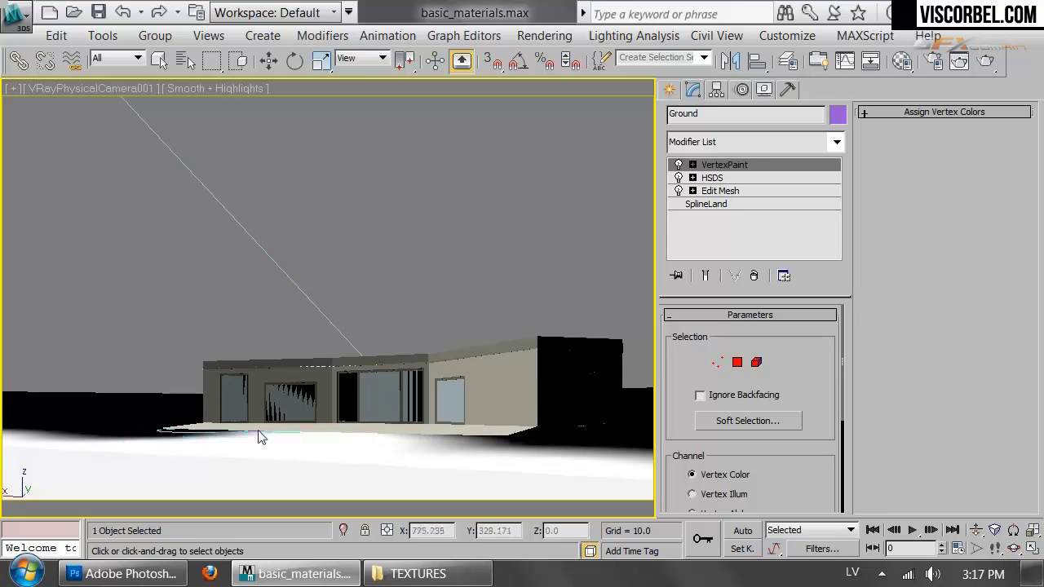
- Paint a white strip on the ground along the house walls in the top view
{"action": "key", "text": "t"}
{"action": "middle_click_drag", "start_coordinate": [474, 261], "coordinate": [284, 375]}
{"action": "scroll", "coordinate": [285, 374], "scroll_direction": "up", "scroll_amount": 4}
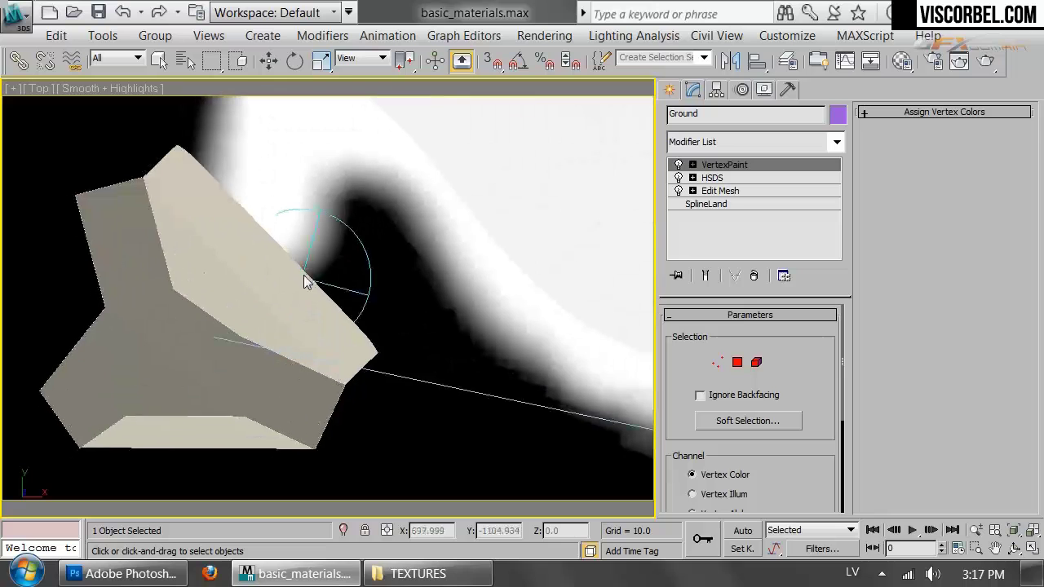
{"action": "mouse_move", "coordinate": [292, 345]}
{"action": "left_mouse_down"}
{"action": "mouse_move", "coordinate": [310, 335]}
{"action": "mouse_move", "coordinate": [310, 349]}
{"action": "mouse_move", "coordinate": [293, 354]}
{"action": "mouse_move", "coordinate": [287, 420]}
{"action": "mouse_move", "coordinate": [301, 381]}
{"action": "mouse_move", "coordinate": [185, 415]}
{"action": "mouse_move", "coordinate": [105, 410]}
{"action": "mouse_move", "coordinate": [98, 390]}
{"action": "mouse_move", "coordinate": [130, 359]}
{"action": "mouse_move", "coordinate": [144, 307]}
{"action": "left_mouse_up"}
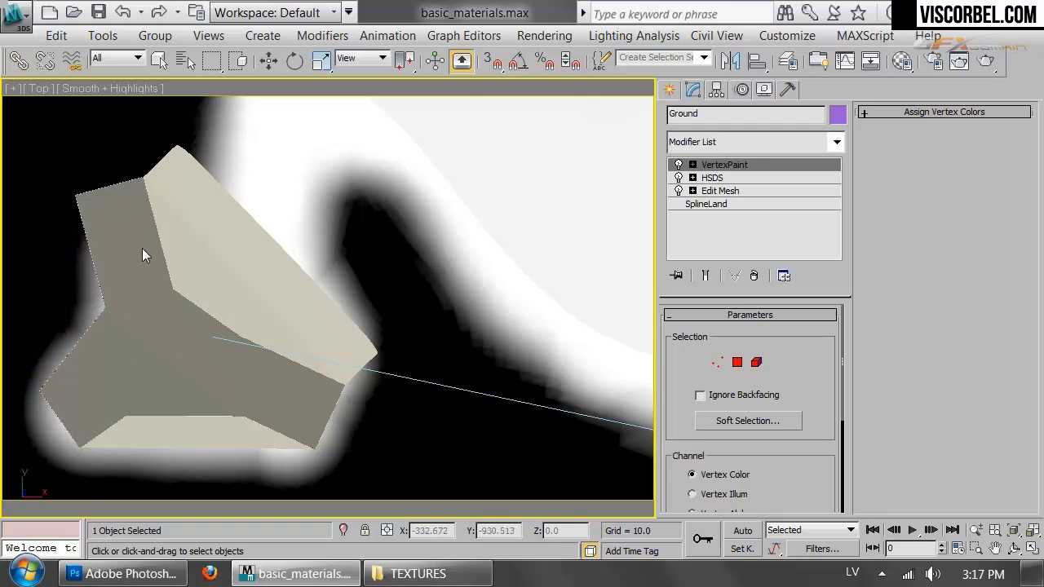
{"action": "left_click_drag", "start_coordinate": [142, 258], "coordinate": [122, 188]}
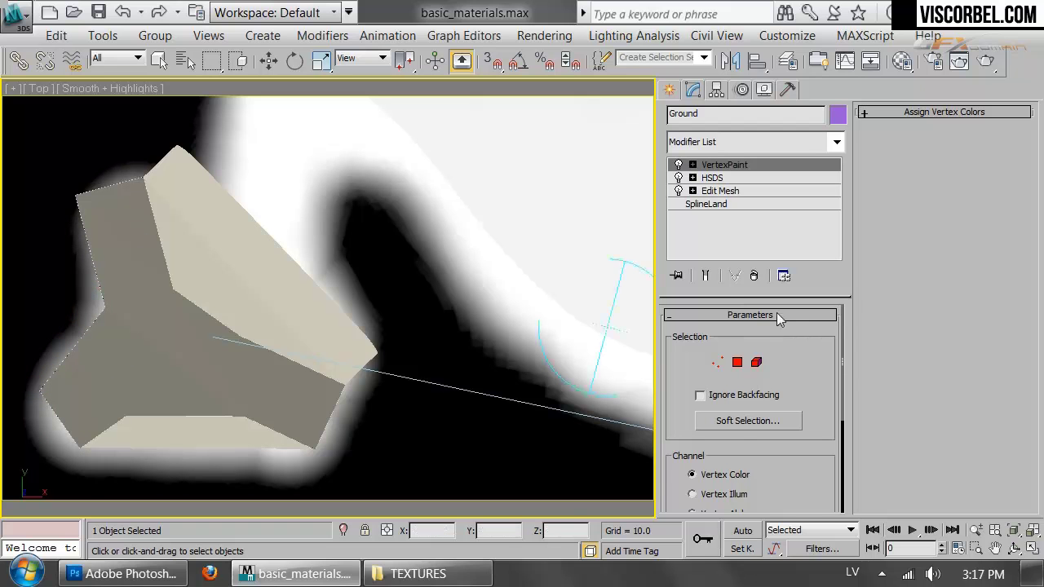
- Reopen the VertexPaint window, reduce the brush size to about 659, and reactivate the paint brush
{"action": "scroll", "coordinate": [735, 359], "scroll_direction": "down", "scroll_amount": 5}
{"action": "key", "text": "w"}
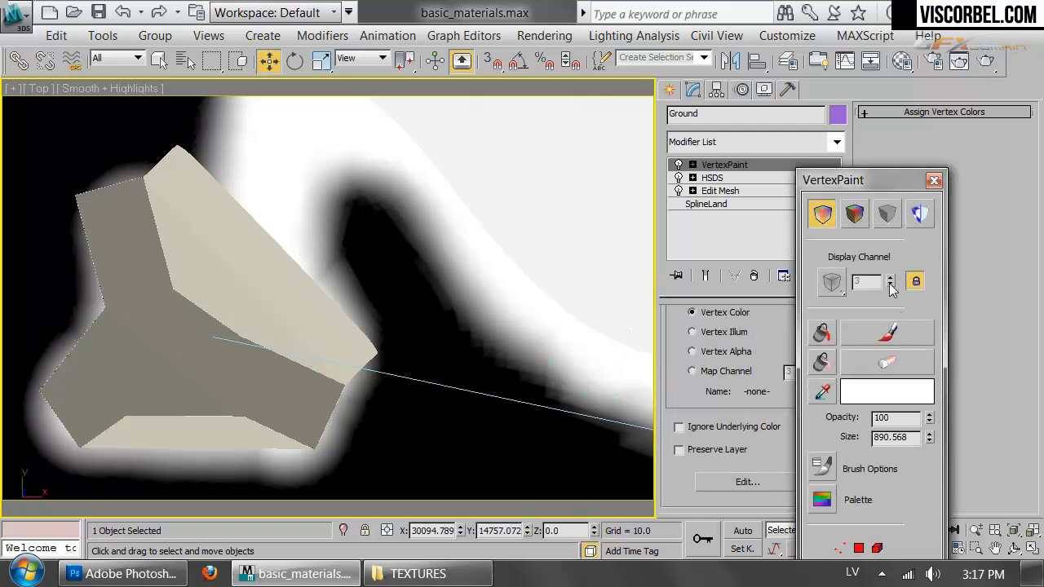
{"action": "left_click_drag", "start_coordinate": [929, 442], "coordinate": [929, 457]}
{"action": "left_click", "coordinate": [890, 333]}
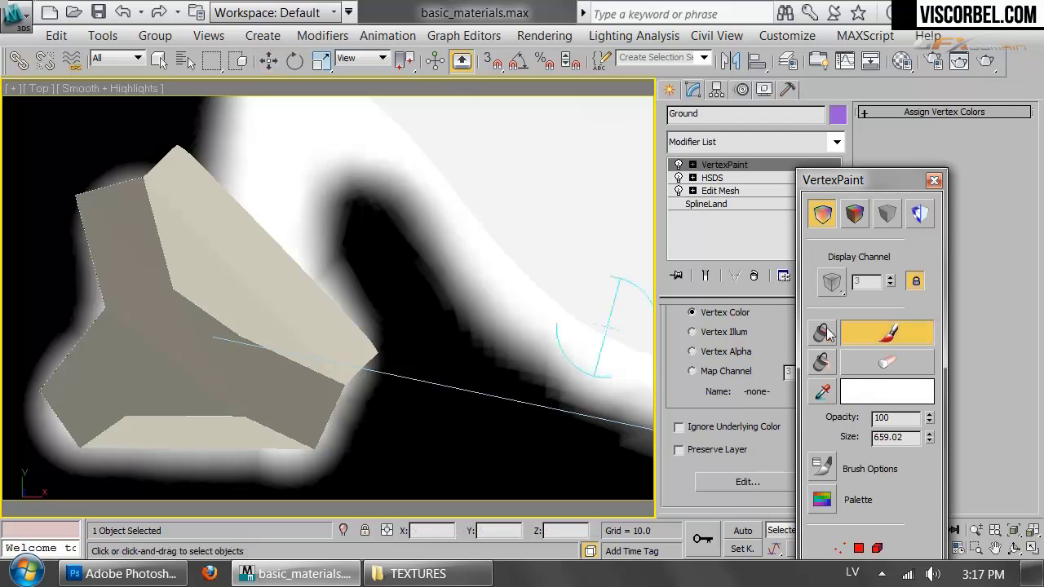
- Widen the white border around the house's outline and touch up the ground beside the terrace in the camera view
{"action": "left_click", "coordinate": [90, 211]}
{"action": "mouse_move", "coordinate": [176, 187]}
{"action": "left_mouse_down"}
{"action": "mouse_move", "coordinate": [103, 197]}
{"action": "mouse_move", "coordinate": [189, 168]}
{"action": "left_mouse_up"}
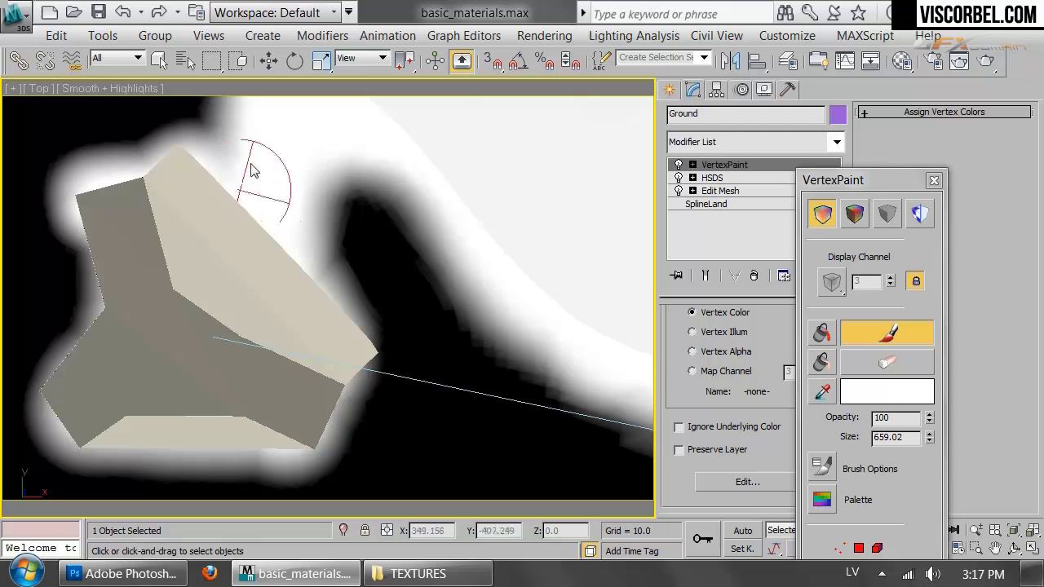
{"action": "mouse_move", "coordinate": [117, 299]}
{"action": "left_mouse_down"}
{"action": "mouse_move", "coordinate": [115, 221]}
{"action": "mouse_move", "coordinate": [110, 284]}
{"action": "mouse_move", "coordinate": [84, 356]}
{"action": "left_mouse_up"}
{"action": "mouse_move", "coordinate": [74, 409]}
{"action": "left_mouse_down"}
{"action": "mouse_move", "coordinate": [195, 433]}
{"action": "mouse_move", "coordinate": [281, 431]}
{"action": "mouse_move", "coordinate": [324, 410]}
{"action": "mouse_move", "coordinate": [353, 364]}
{"action": "left_mouse_up"}
{"action": "mouse_move", "coordinate": [330, 329]}
{"action": "left_mouse_down"}
{"action": "mouse_move", "coordinate": [289, 253]}
{"action": "mouse_move", "coordinate": [345, 175]}
{"action": "mouse_move", "coordinate": [604, 180]}
{"action": "left_mouse_up"}
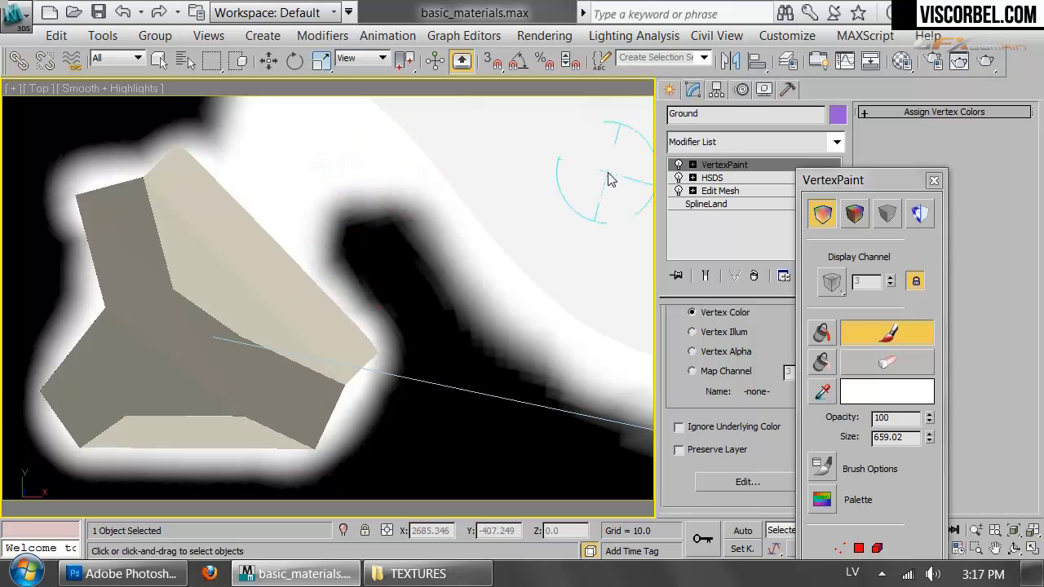
{"action": "key", "text": "c"}
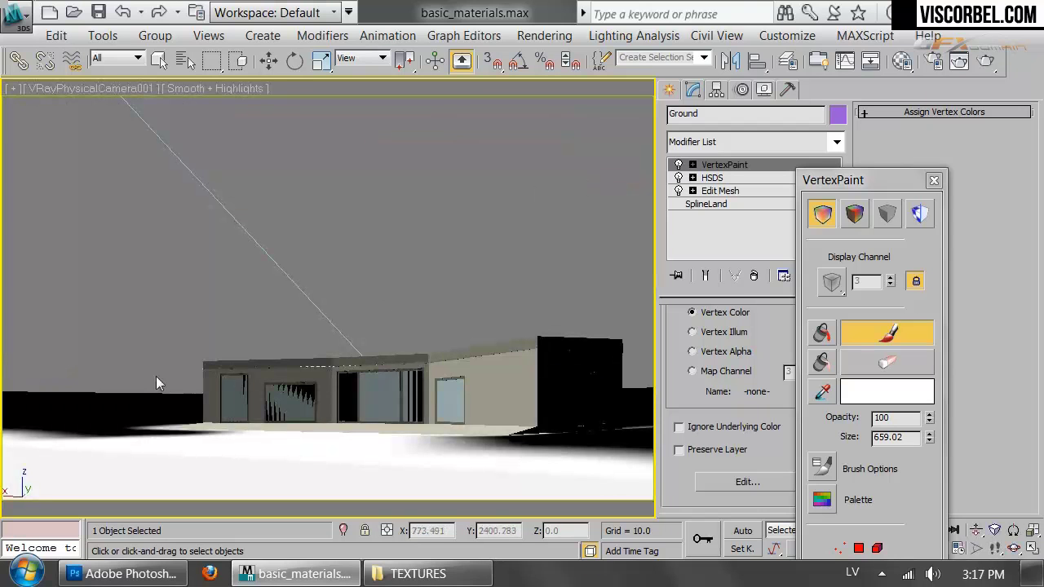
{"action": "mouse_move", "coordinate": [159, 423]}
{"action": "left_mouse_down"}
{"action": "mouse_move", "coordinate": [196, 443]}
{"action": "mouse_move", "coordinate": [237, 433]}
{"action": "left_mouse_up"}
- Set the vertex paint color to black (0, 0, 0) and reduce the brush size to about 336.1
{"action": "key", "text": "t"}
{"action": "scroll", "coordinate": [457, 220], "scroll_direction": "up", "scroll_amount": 8}
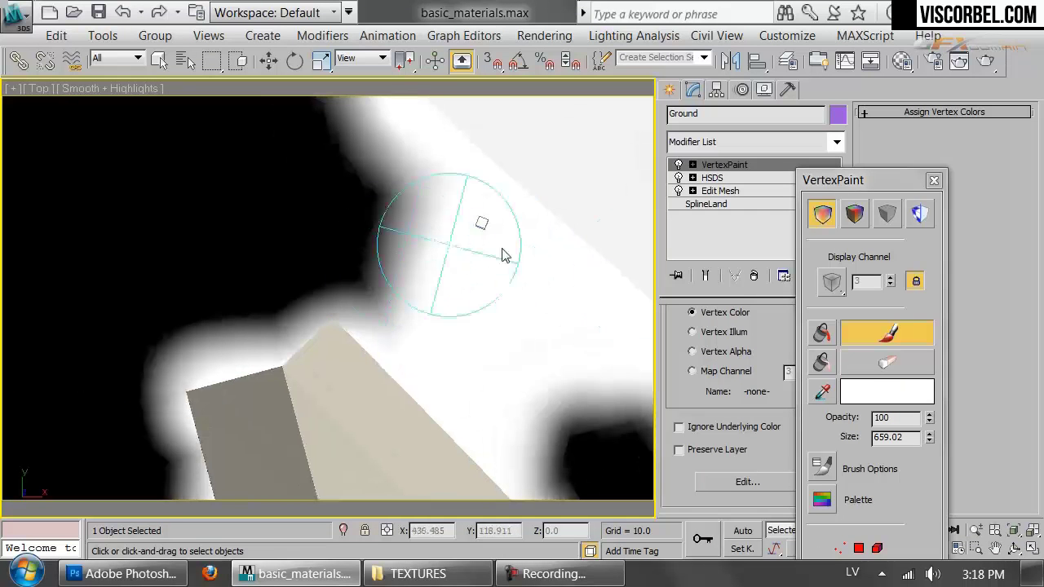
{"action": "left_click", "coordinate": [852, 390]}
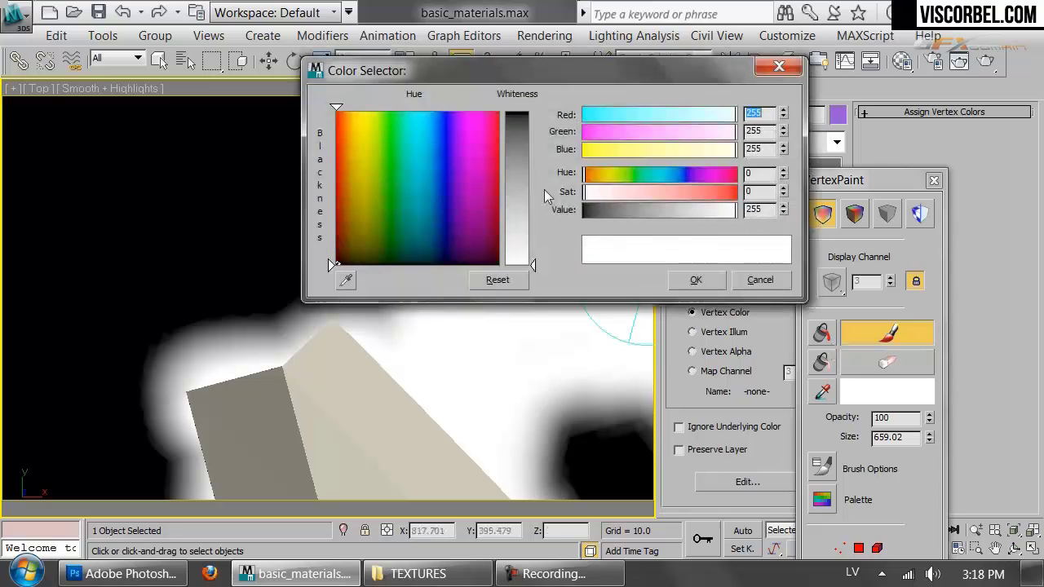
{"action": "left_click_drag", "start_coordinate": [624, 209], "coordinate": [576, 210]}
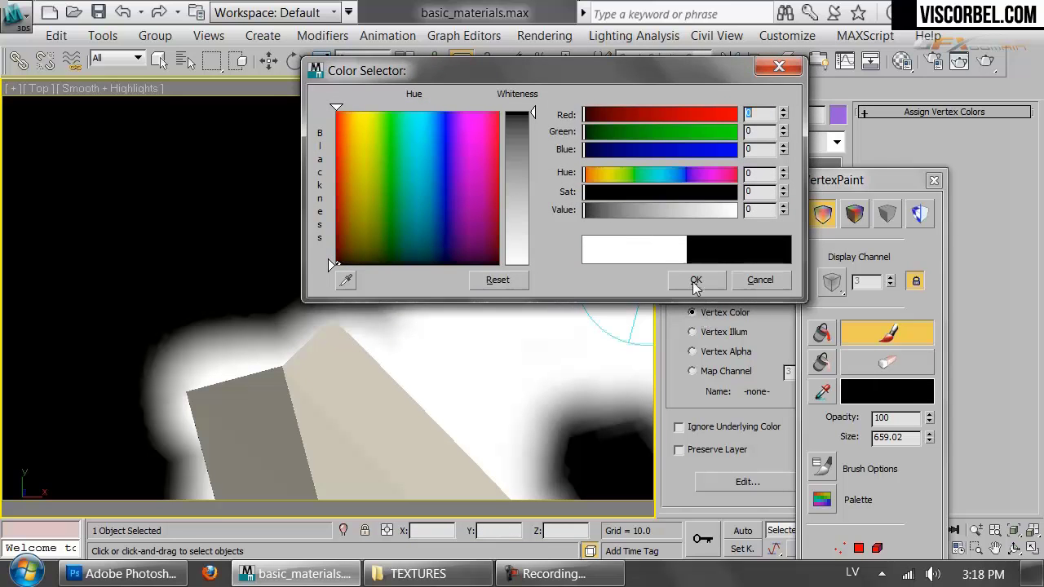
{"action": "left_click", "coordinate": [694, 282]}
{"action": "left_click_drag", "start_coordinate": [930, 451], "coordinate": [943, 472]}
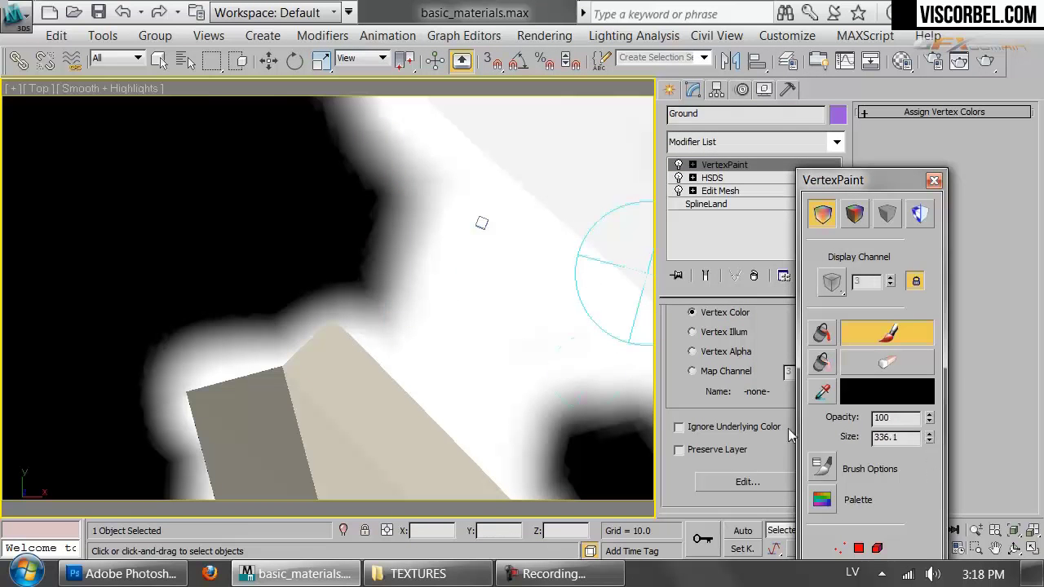
- Paint black over the edge of the white area near the house's upper corner and check the mask in both views
{"action": "mouse_move", "coordinate": [381, 237]}
{"action": "left_mouse_down"}
{"action": "mouse_move", "coordinate": [405, 270]}
{"action": "mouse_move", "coordinate": [385, 244]}
{"action": "mouse_move", "coordinate": [393, 221]}
{"action": "mouse_move", "coordinate": [399, 268]}
{"action": "mouse_move", "coordinate": [426, 261]}
{"action": "mouse_move", "coordinate": [386, 258]}
{"action": "mouse_move", "coordinate": [405, 308]}
{"action": "mouse_move", "coordinate": [269, 295]}
{"action": "mouse_move", "coordinate": [140, 346]}
{"action": "mouse_move", "coordinate": [354, 291]}
{"action": "mouse_move", "coordinate": [396, 301]}
{"action": "mouse_move", "coordinate": [421, 264]}
{"action": "mouse_move", "coordinate": [387, 261]}
{"action": "left_mouse_up"}
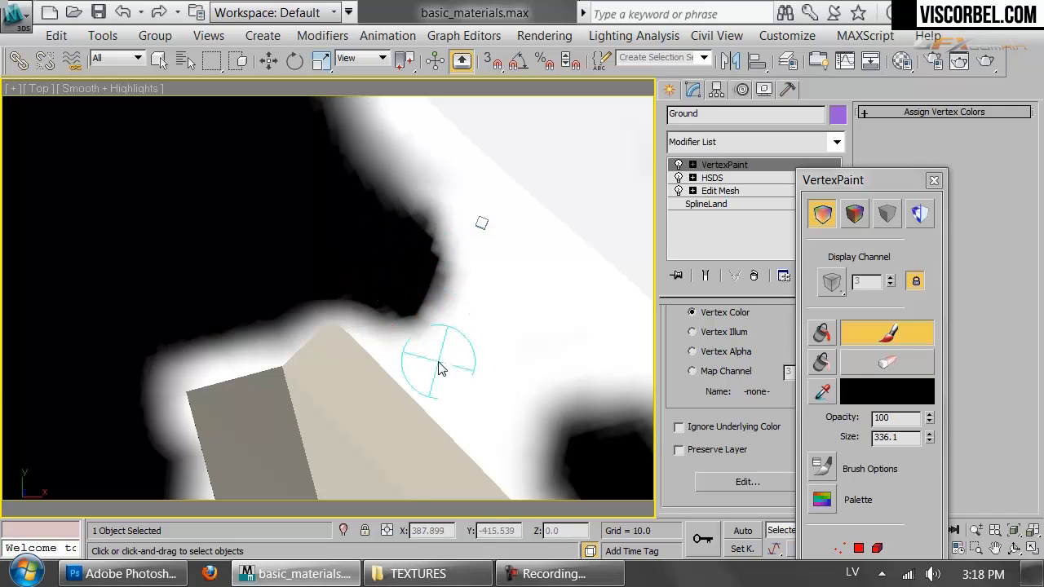
{"action": "key", "text": "c"}
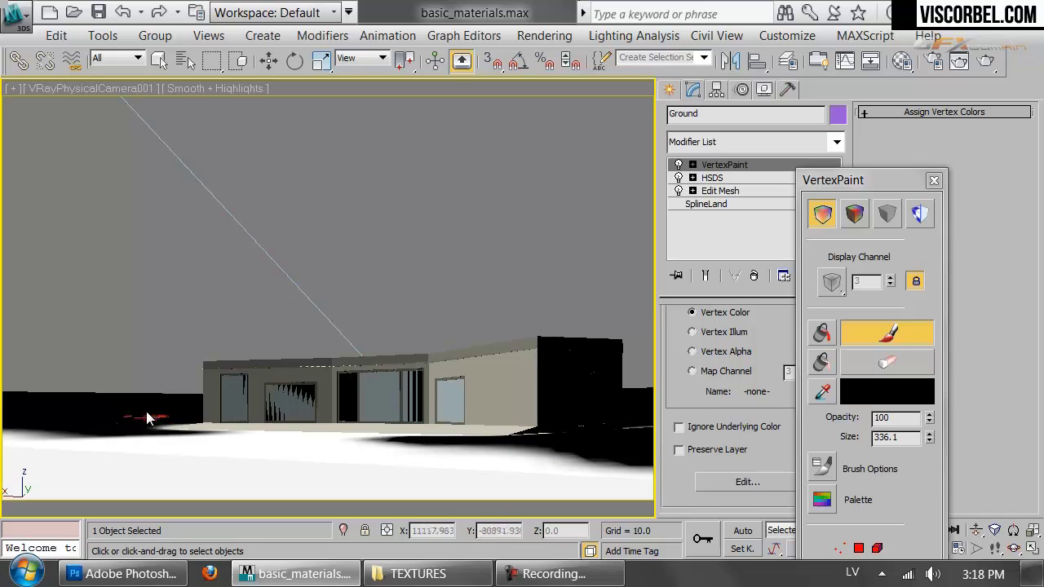
{"action": "key", "text": "t"}
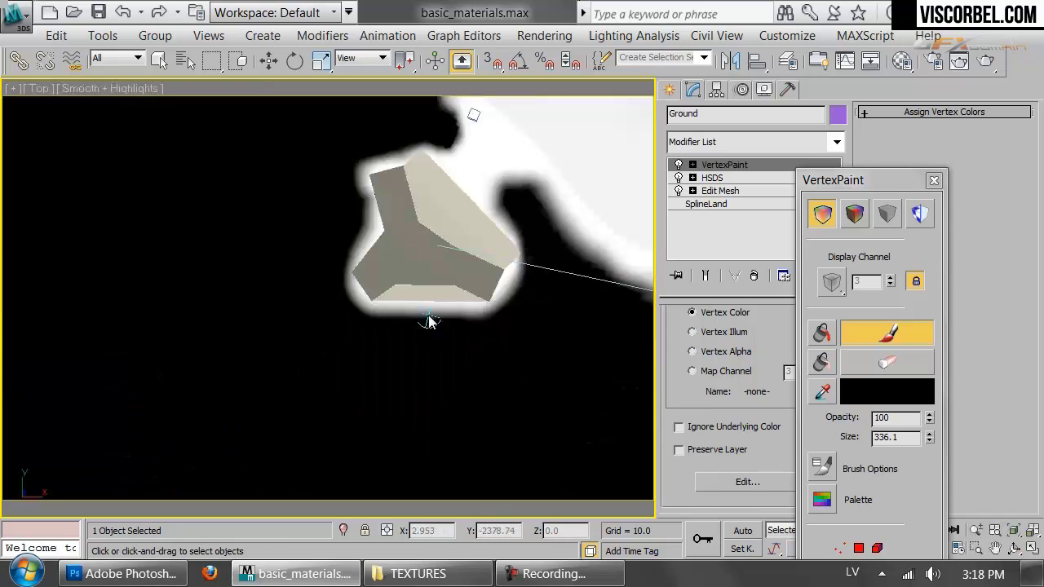
{"action": "scroll", "coordinate": [416, 344], "scroll_direction": "down", "scroll_amount": 6}
{"action": "scroll", "coordinate": [467, 276], "scroll_direction": "up", "scroll_amount": 4}
{"action": "middle_click_drag", "start_coordinate": [472, 268], "coordinate": [503, 215]}
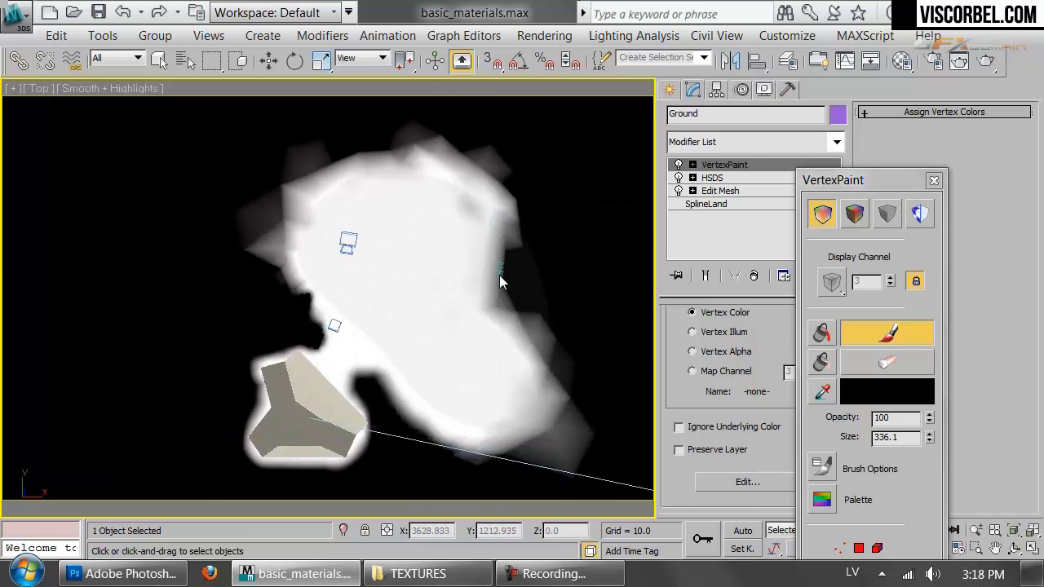
- Disable Vertex Channel Display in the Ground object's properties and close the VertexPaint window
{"action": "key", "text": "w"}
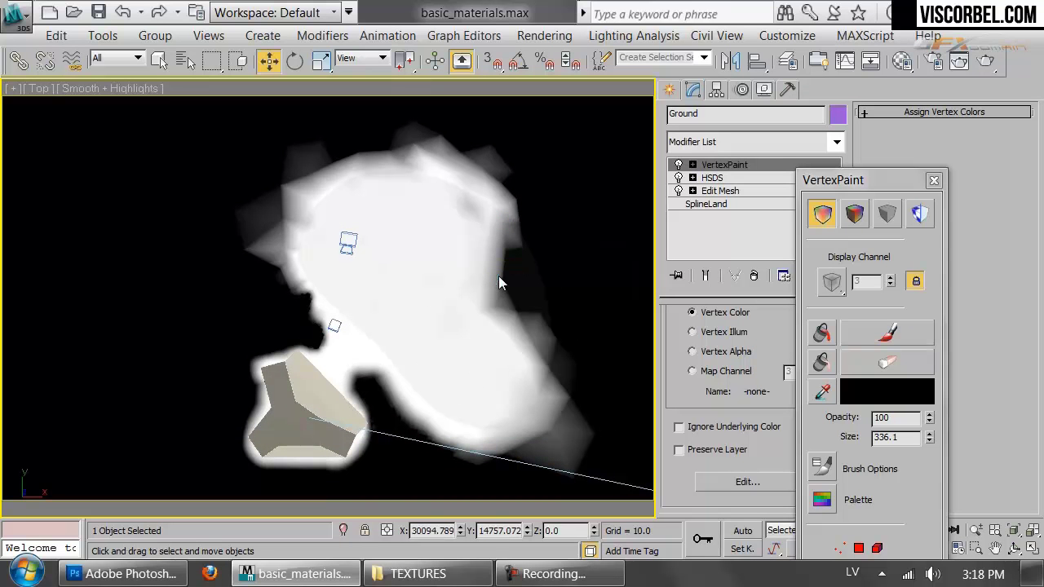
{"action": "right_click", "coordinate": [510, 245]}
{"action": "left_click", "coordinate": [569, 371]}
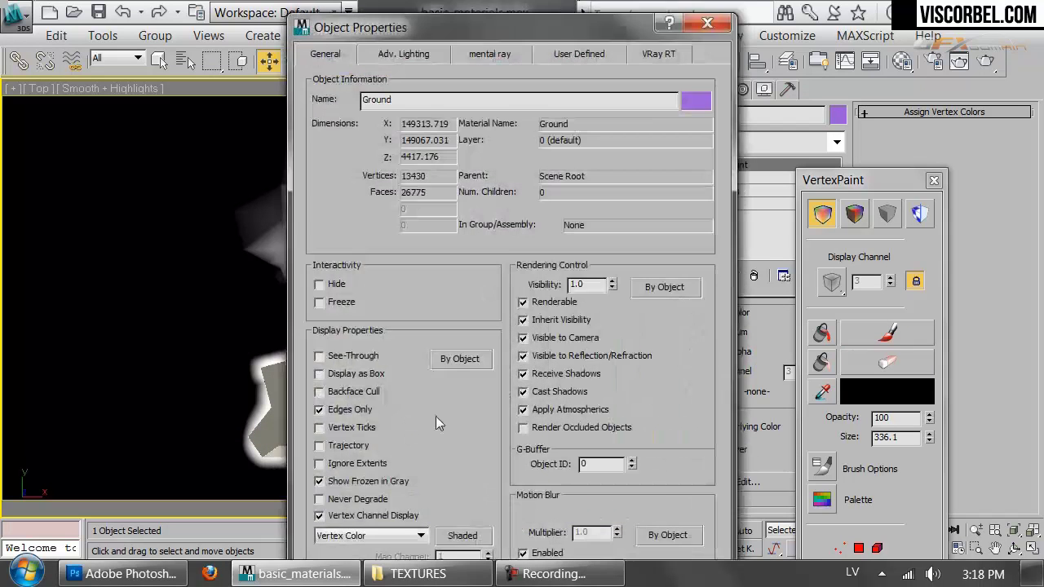
{"action": "left_click", "coordinate": [365, 515]}
{"action": "key", "text": "Return"}
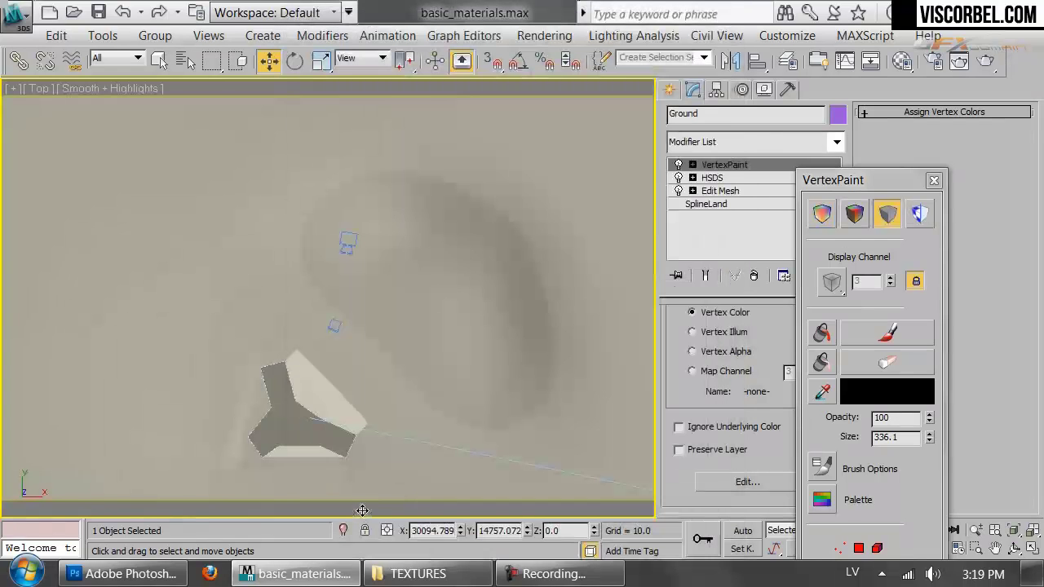
{"action": "key", "text": "c"}
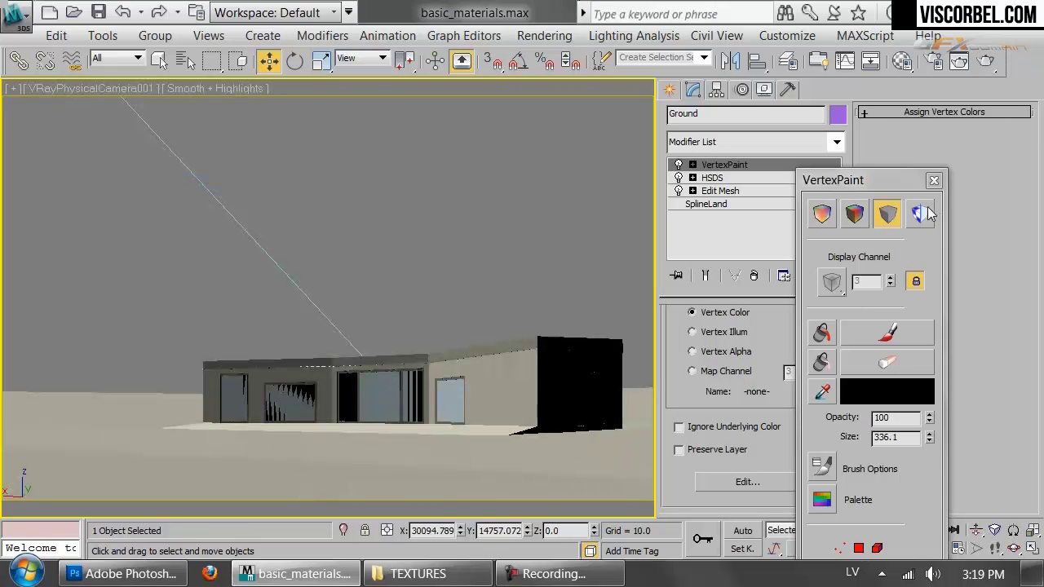
{"action": "left_click", "coordinate": [934, 181]}
- Assign a Mask map to the Diffuse slot of the Ground material
{"action": "left_click", "coordinate": [901, 61]}
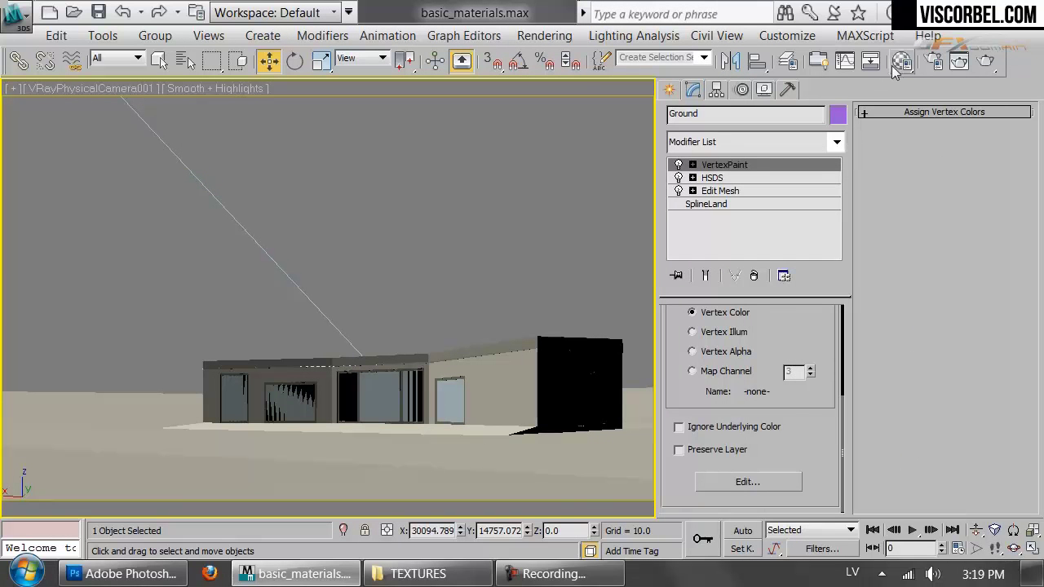
{"action": "mouse_move", "coordinate": [778, 450]}
{"action": "left_mouse_down"}
{"action": "mouse_move", "coordinate": [778, 409]}
{"action": "mouse_move", "coordinate": [779, 435]}
{"action": "left_mouse_up"}
{"action": "left_click", "coordinate": [752, 416]}
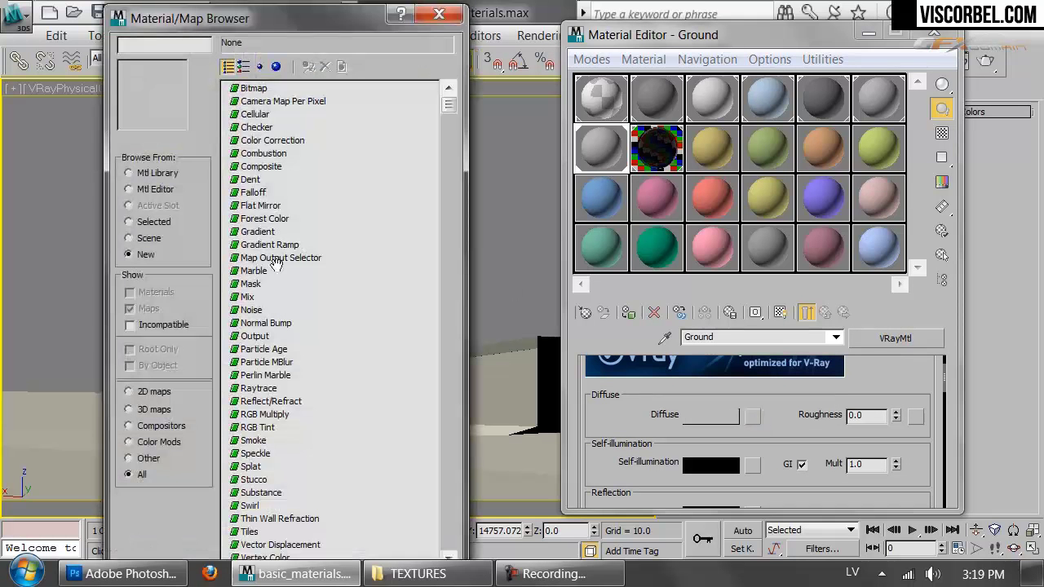
{"action": "double_click", "coordinate": [249, 284]}
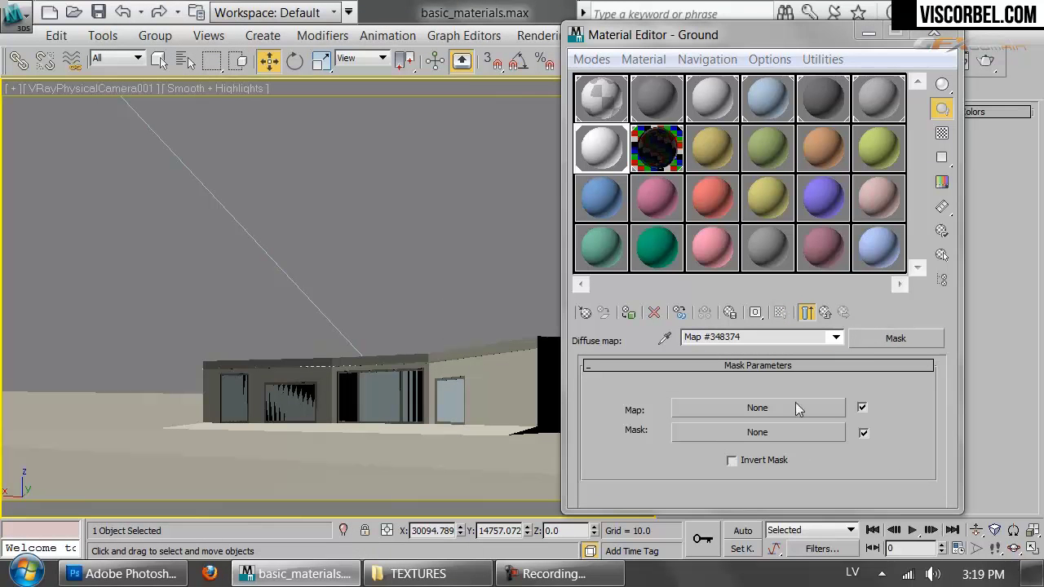
- Clear the Mask map from the Ground material's Diffuse slot and assign a Mix map there instead
{"action": "left_click", "coordinate": [827, 314]}
{"action": "right_click", "coordinate": [751, 417]}
{"action": "left_click", "coordinate": [803, 465]}
{"action": "left_click", "coordinate": [752, 416]}
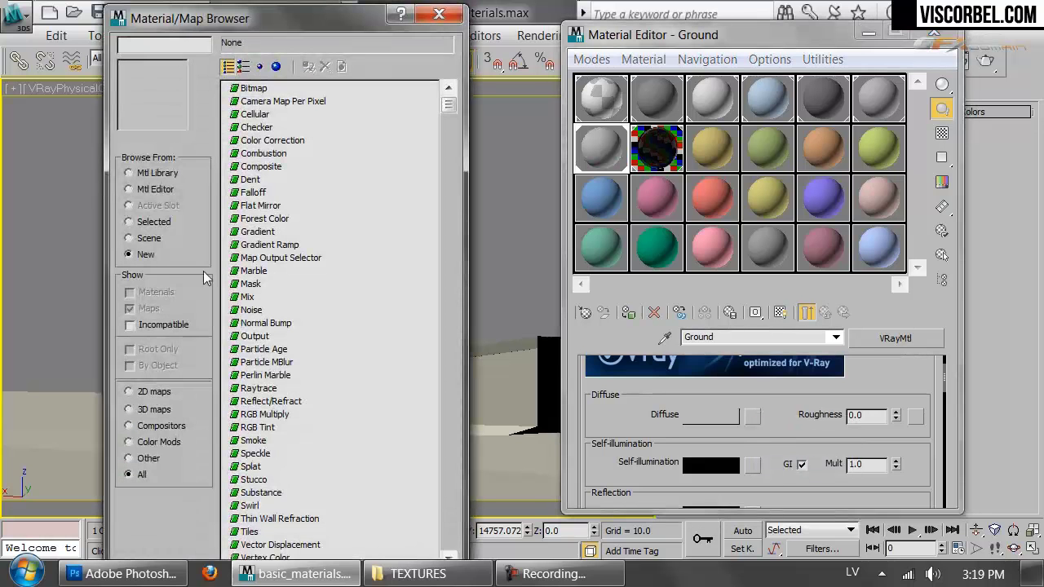
{"action": "double_click", "coordinate": [247, 296]}
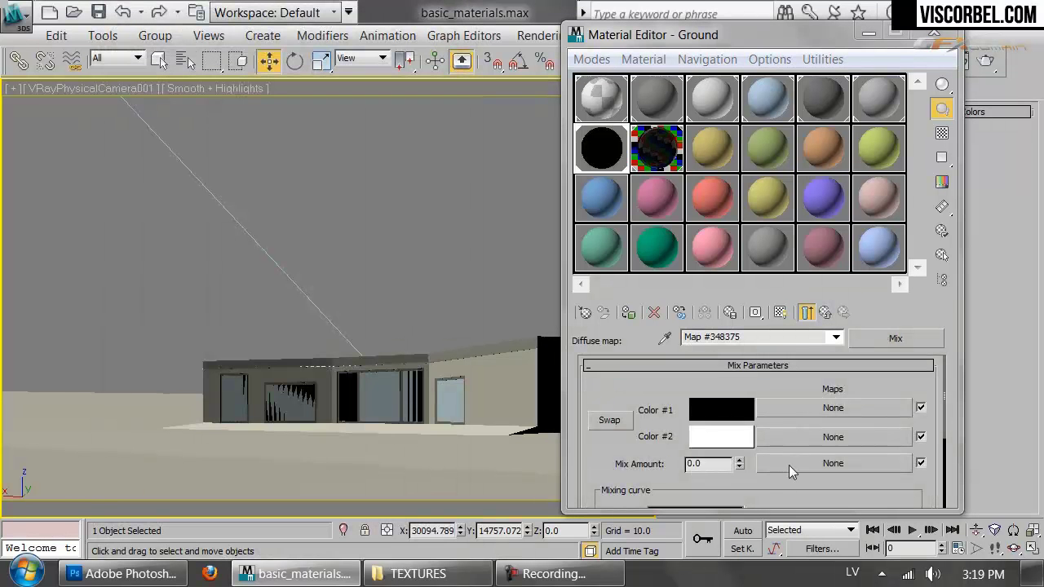
- Load Ground.jpg from the 4_seasons TEXTURES folder as the Mix map's Color #1 bitmap and show it in the viewport
{"action": "left_click", "coordinate": [833, 407]}
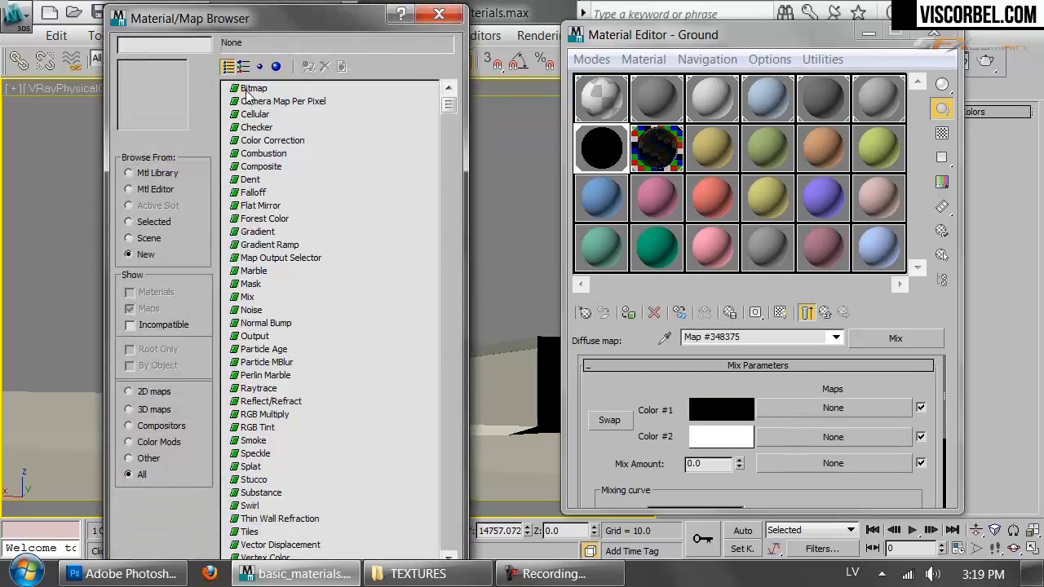
{"action": "double_click", "coordinate": [247, 88]}
{"action": "left_click", "coordinate": [233, 78]}
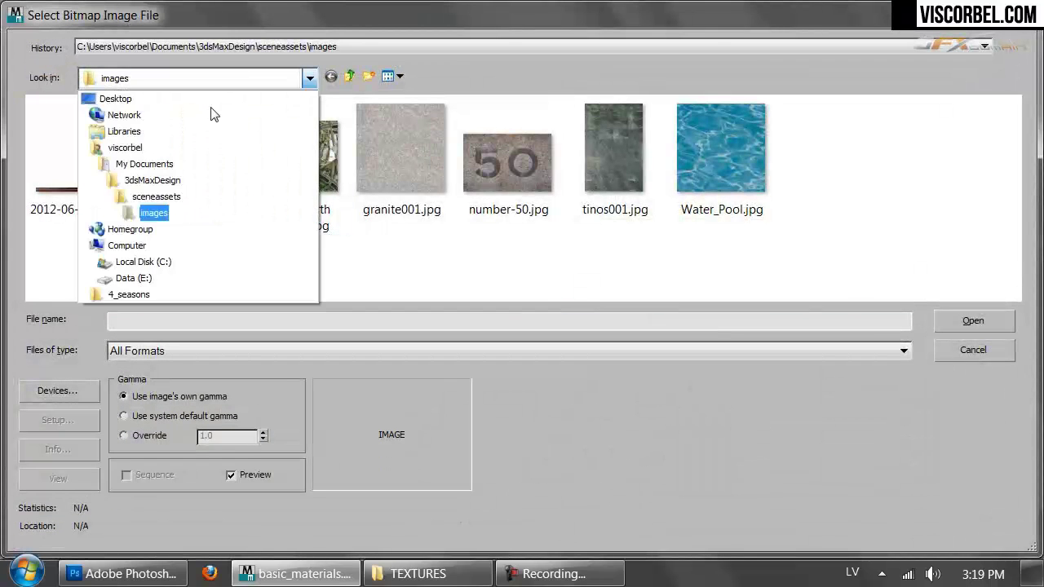
{"action": "left_click", "coordinate": [118, 295]}
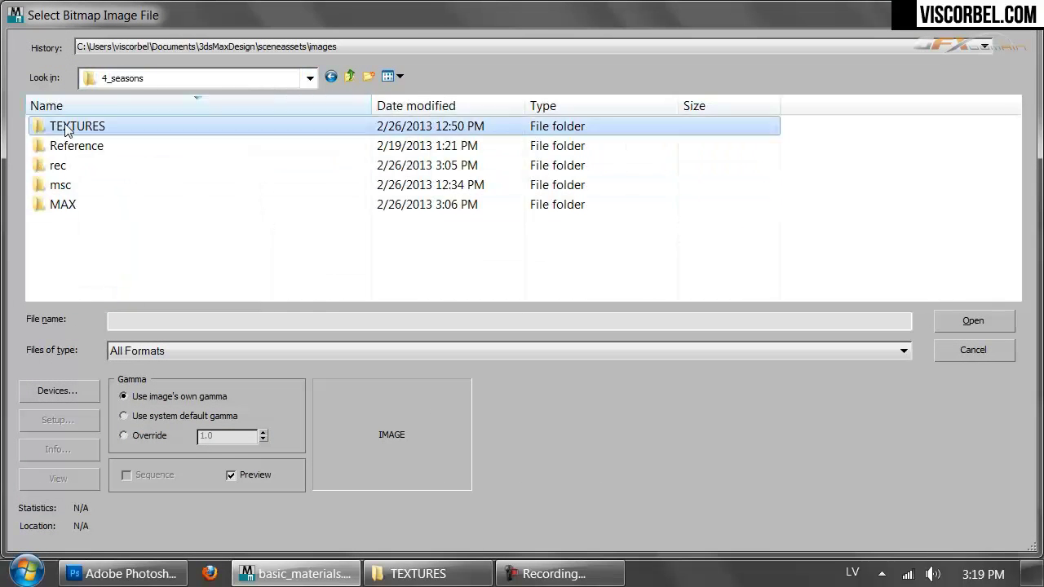
{"action": "double_click", "coordinate": [67, 129]}
{"action": "left_click", "coordinate": [833, 144]}
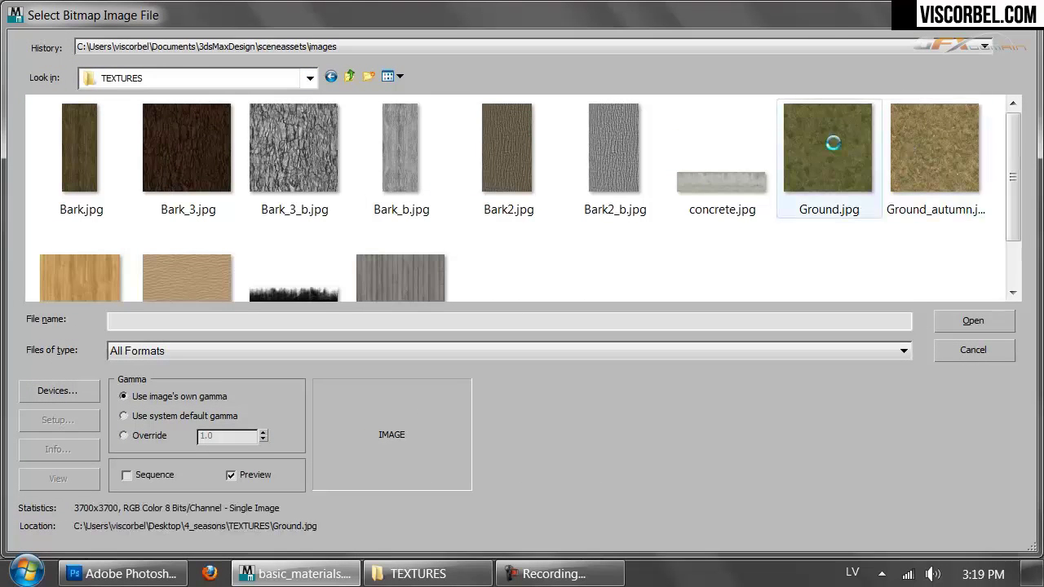
{"action": "left_click", "coordinate": [781, 315]}
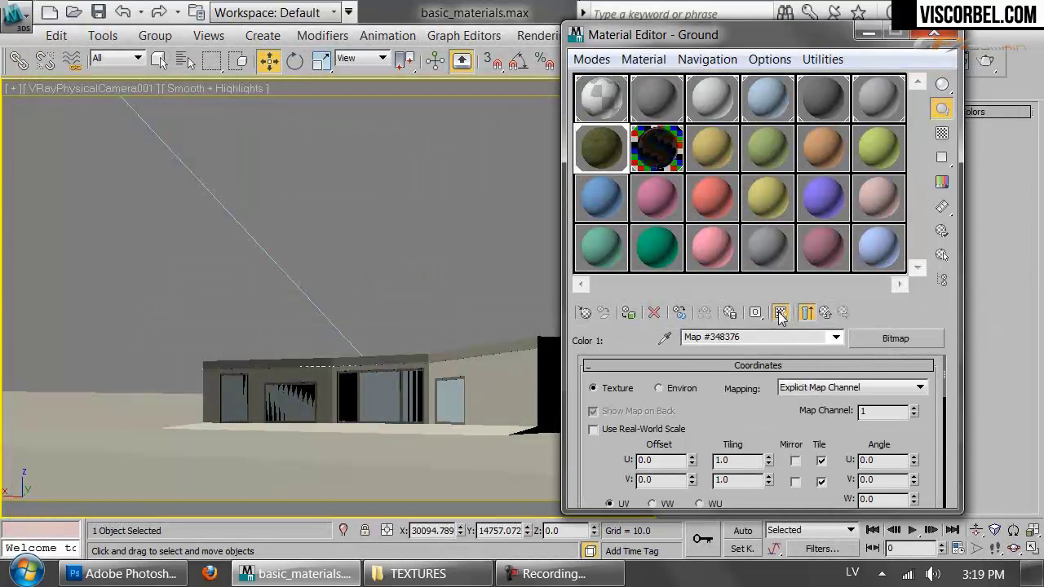
- Add a UVW Map modifier to the Ground object with planar length and width of 800
{"action": "left_click", "coordinate": [869, 33]}
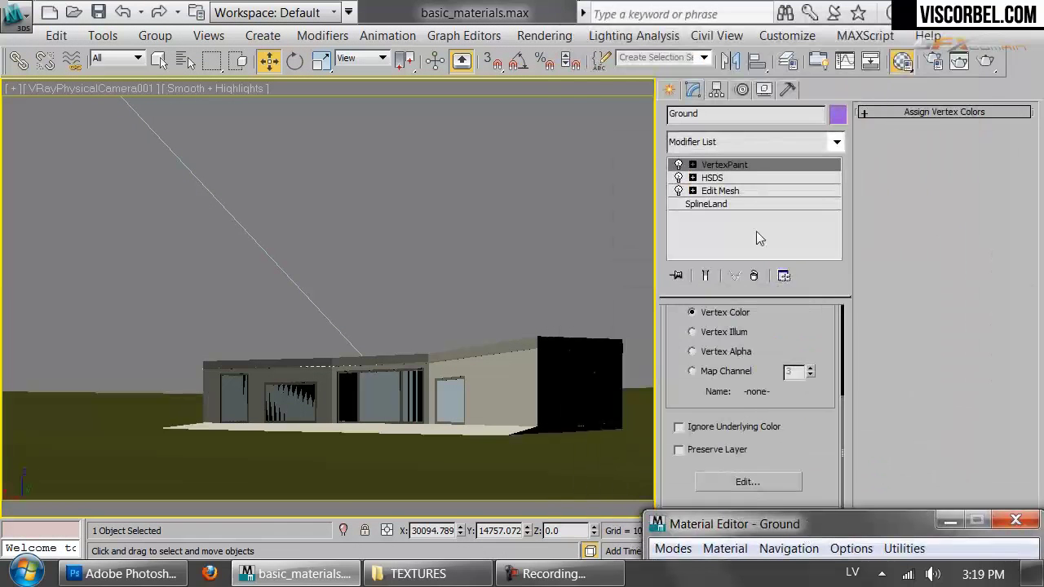
{"action": "left_click", "coordinate": [743, 134]}
{"action": "scroll", "coordinate": [732, 343], "scroll_direction": "down", "scroll_amount": 10}
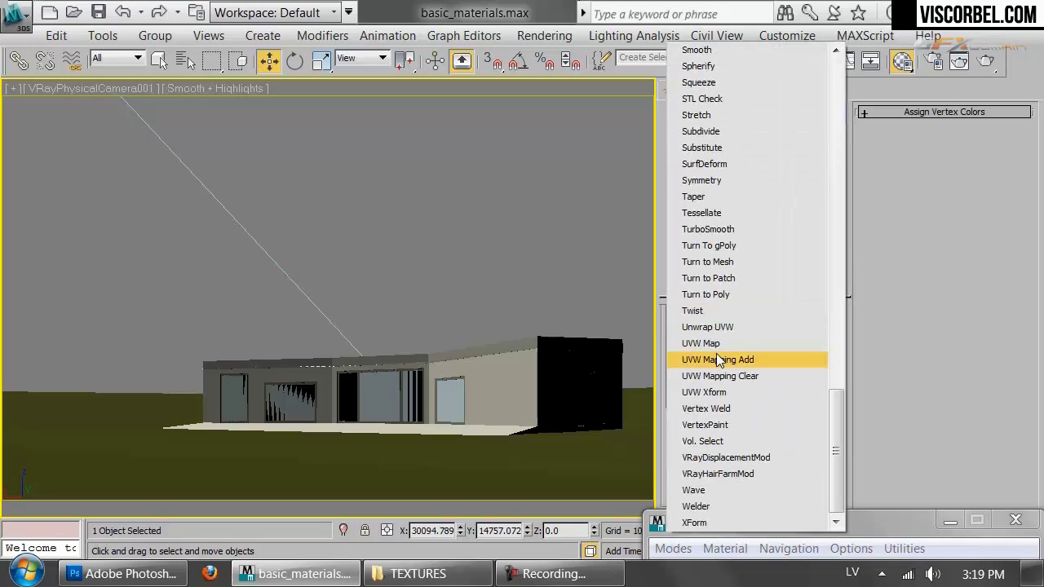
{"action": "left_click", "coordinate": [701, 278]}
{"action": "double_click", "coordinate": [744, 488]}
{"action": "type", "text": "800"}
{"action": "key", "text": "Tab"}
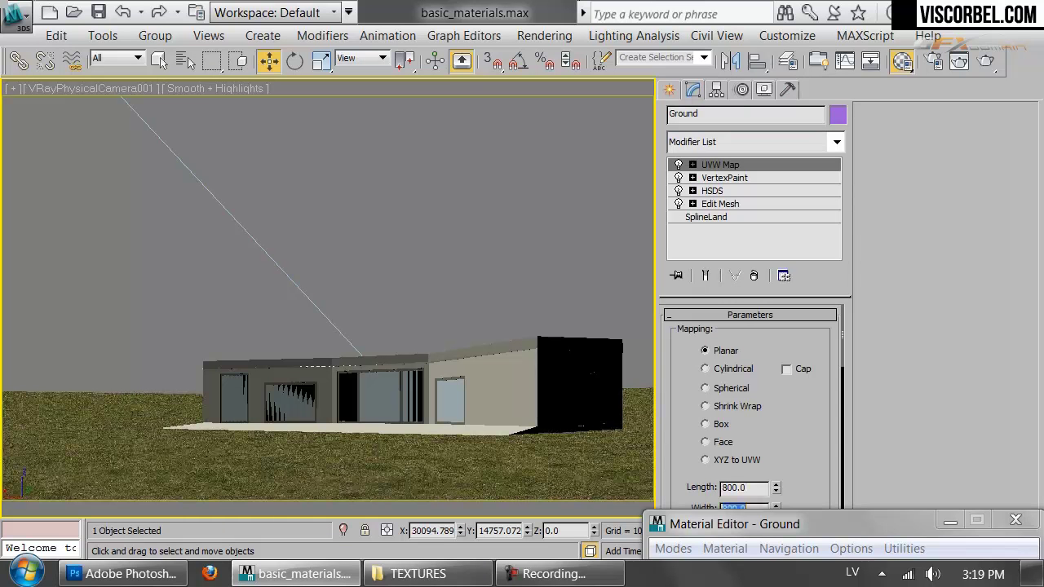
- Render the camera view, set the Ground.jpg bitmap's blur to 0.1, and render it again
{"action": "left_click_drag", "start_coordinate": [775, 534], "coordinate": [755, 156]}
{"action": "left_click", "coordinate": [984, 65]}
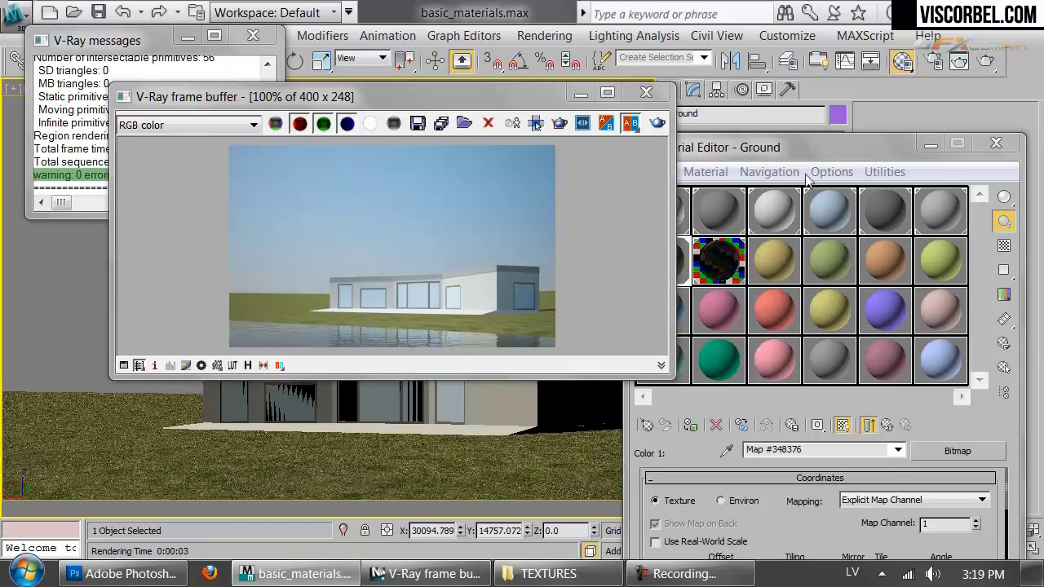
{"action": "left_click_drag", "start_coordinate": [806, 157], "coordinate": [805, 48]}
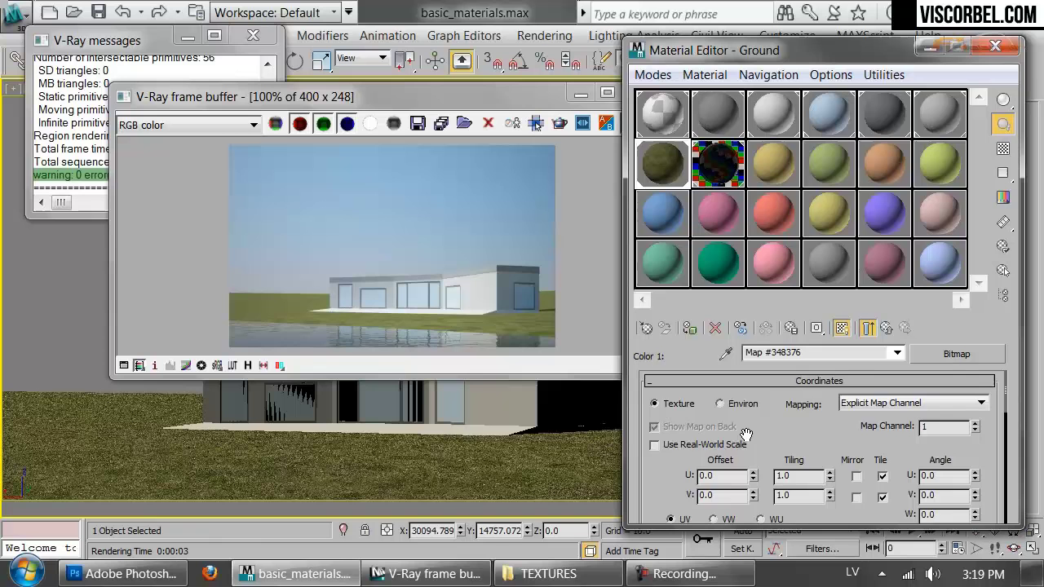
{"action": "scroll", "coordinate": [718, 420], "scroll_direction": "down", "scroll_amount": 3}
{"action": "type", "text": "0.1"}
{"action": "left_click", "coordinate": [414, 209]}
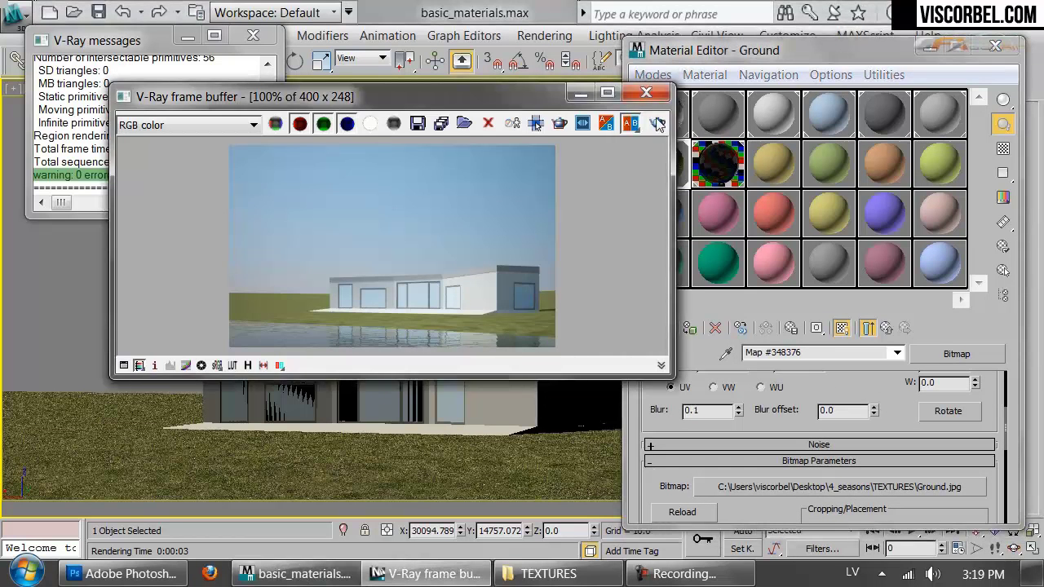
{"action": "left_click", "coordinate": [658, 122]}
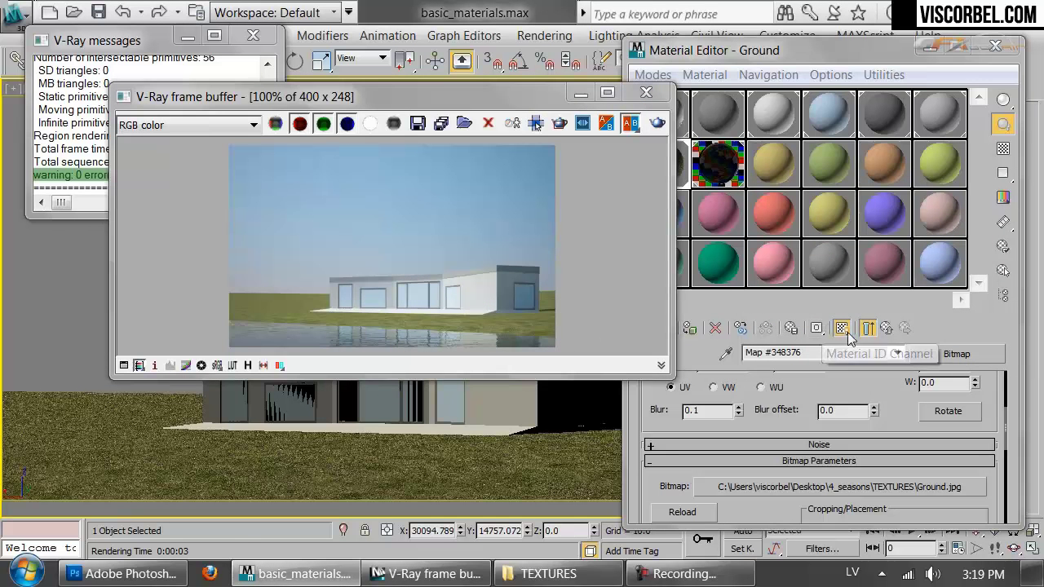
- Load Sand_1.jpg as the Mix map's Color #2 bitmap and show it in the viewport
{"action": "left_click", "coordinate": [886, 328]}
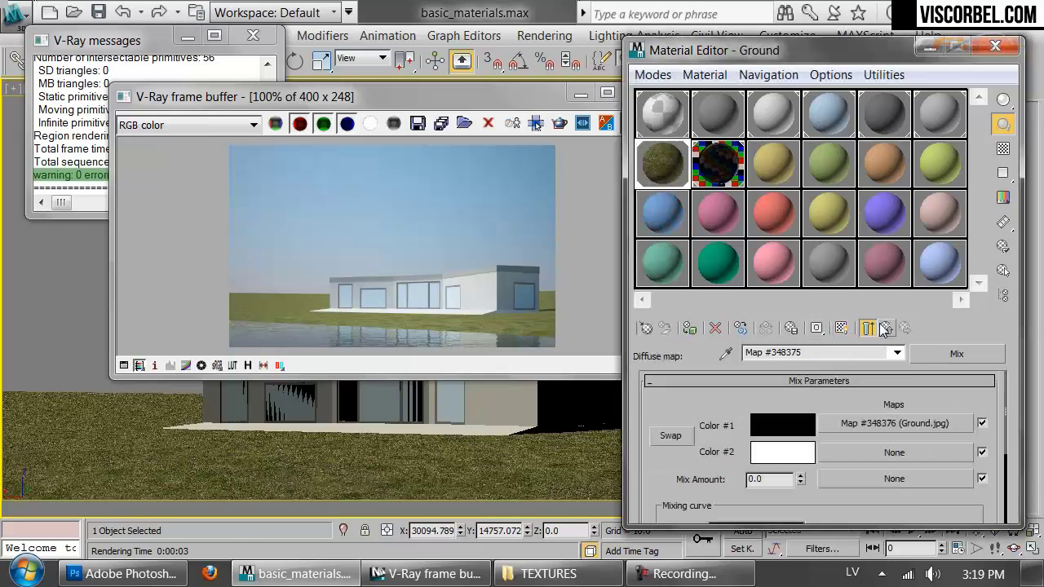
{"action": "left_click", "coordinate": [876, 453]}
{"action": "left_click", "coordinate": [244, 91]}
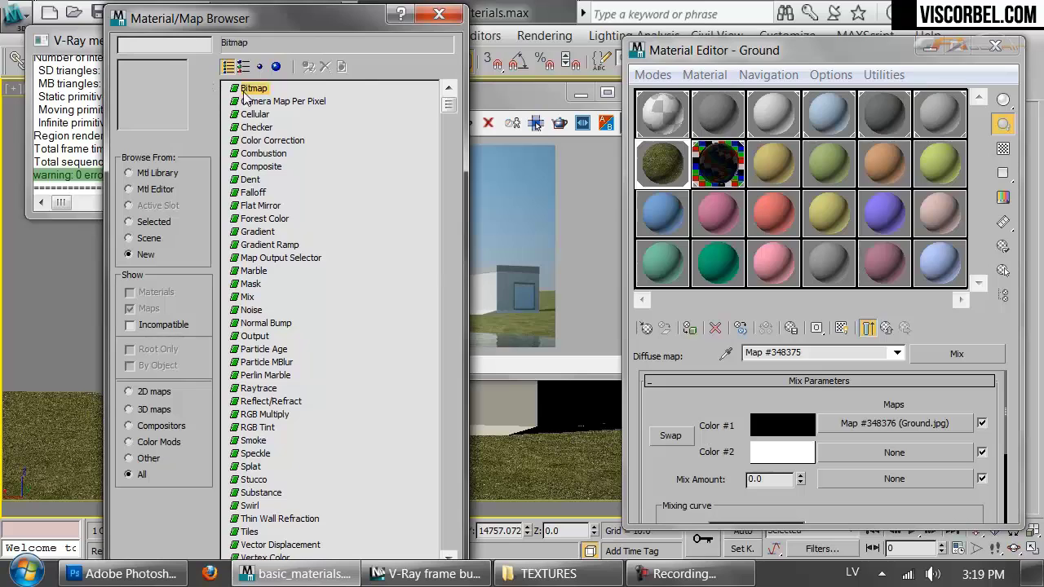
{"action": "double_click", "coordinate": [247, 90]}
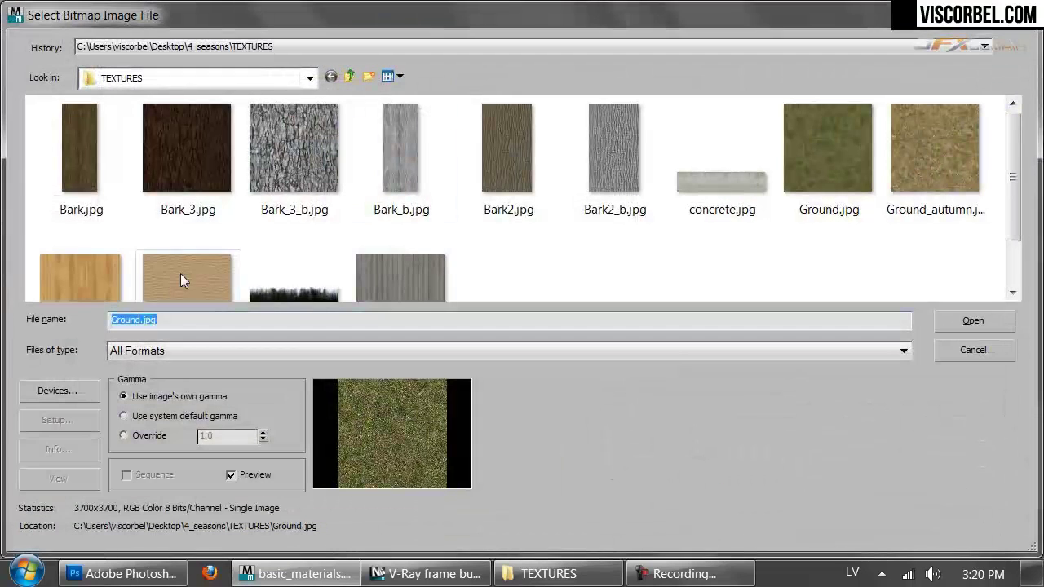
{"action": "left_click", "coordinate": [180, 273]}
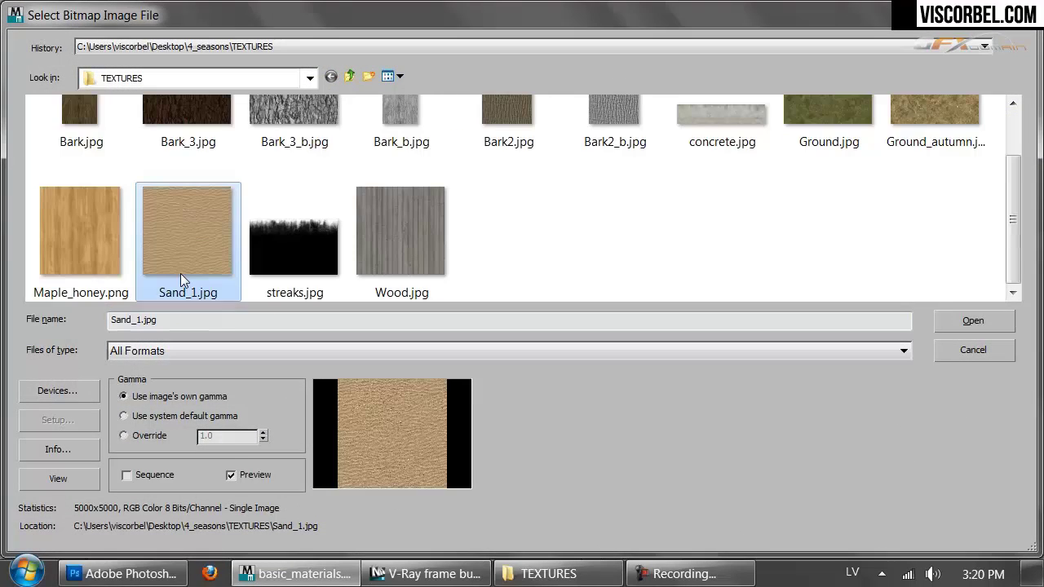
{"action": "double_click", "coordinate": [204, 235]}
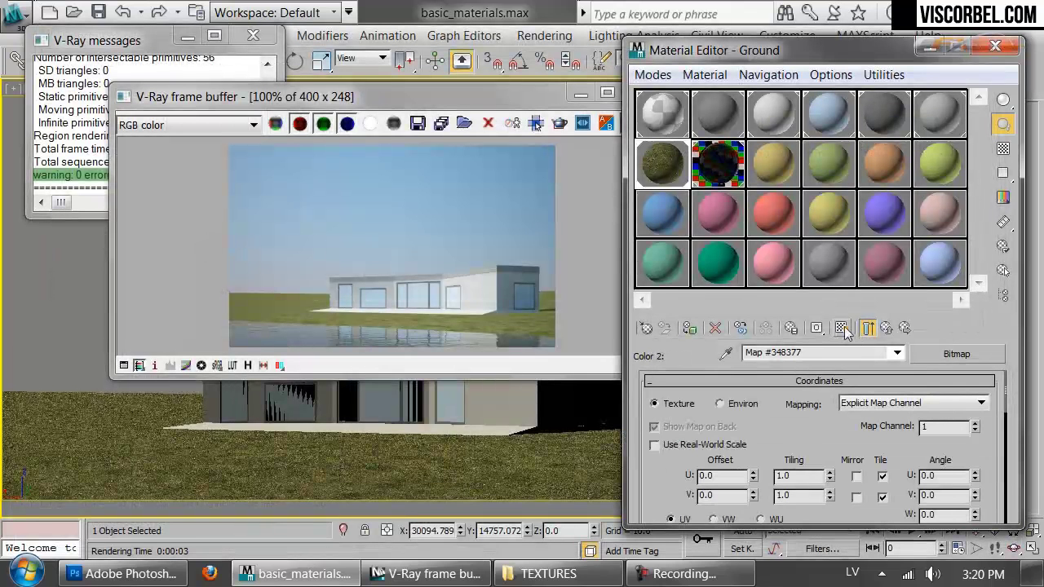
{"action": "left_click", "coordinate": [841, 327]}
- Set the Sand_1.jpg bitmap's U and V tiling to 0.8 and its blur to 0.2, and render the view
{"action": "scroll", "coordinate": [814, 433], "scroll_direction": "down", "scroll_amount": 3}
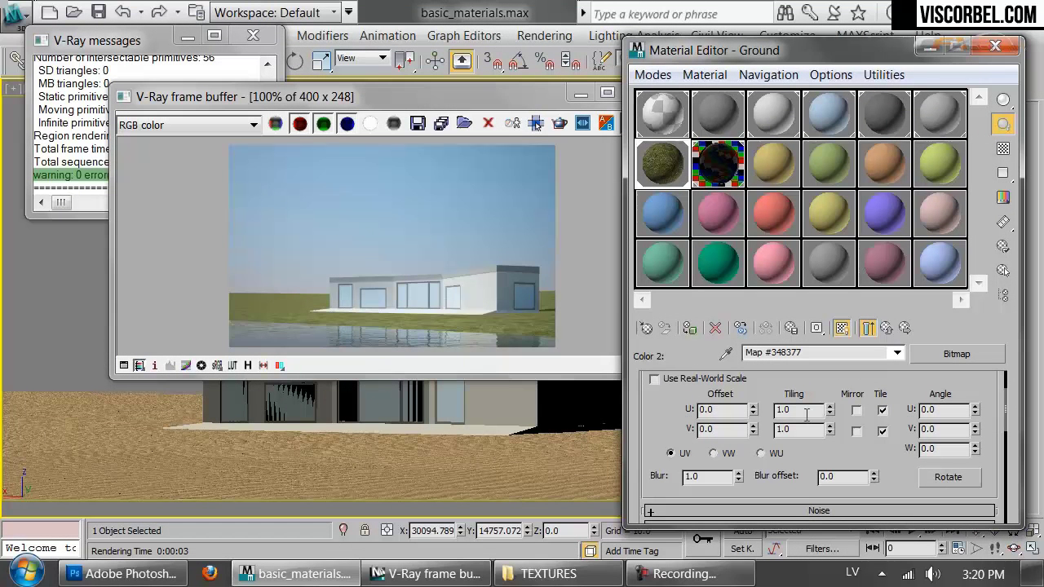
{"action": "type", "text": "0.8"}
{"action": "key", "text": "Tab"}
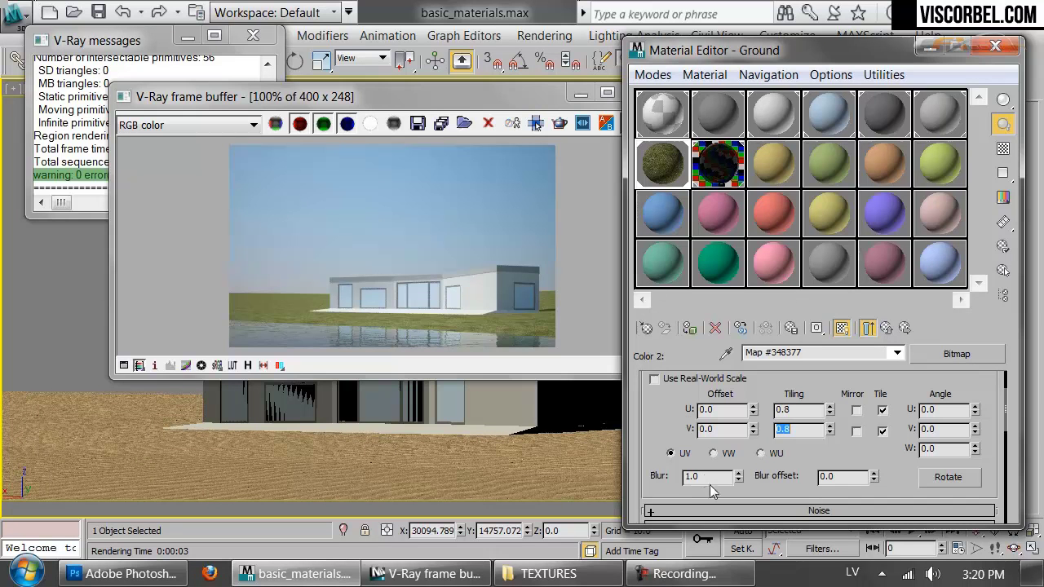
{"action": "type", "text": "0.2"}
{"action": "key", "text": "Return"}
{"action": "left_click", "coordinate": [888, 329]}
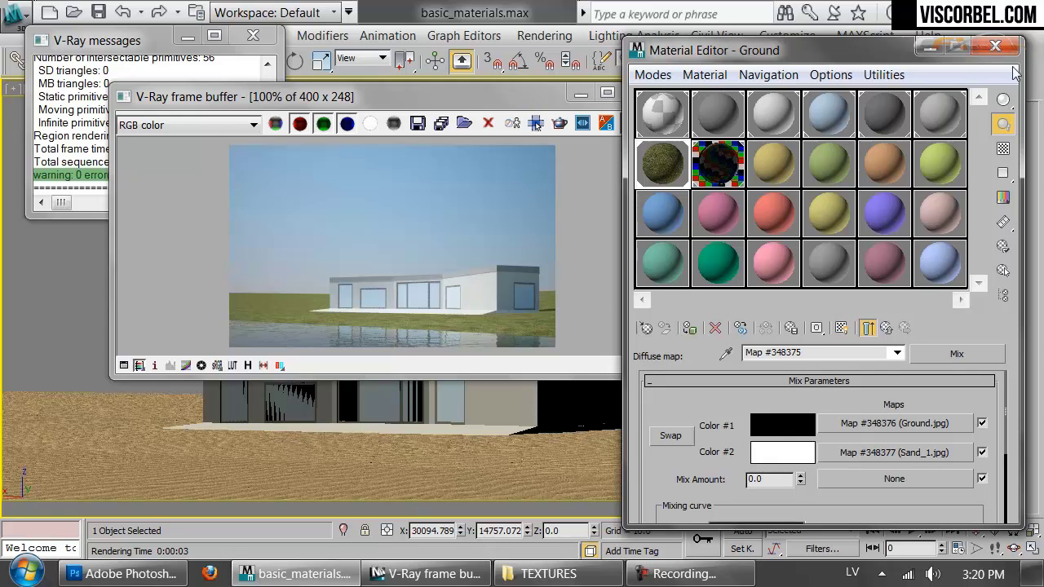
{"action": "left_click", "coordinate": [553, 106]}
{"action": "left_click", "coordinate": [653, 124]}
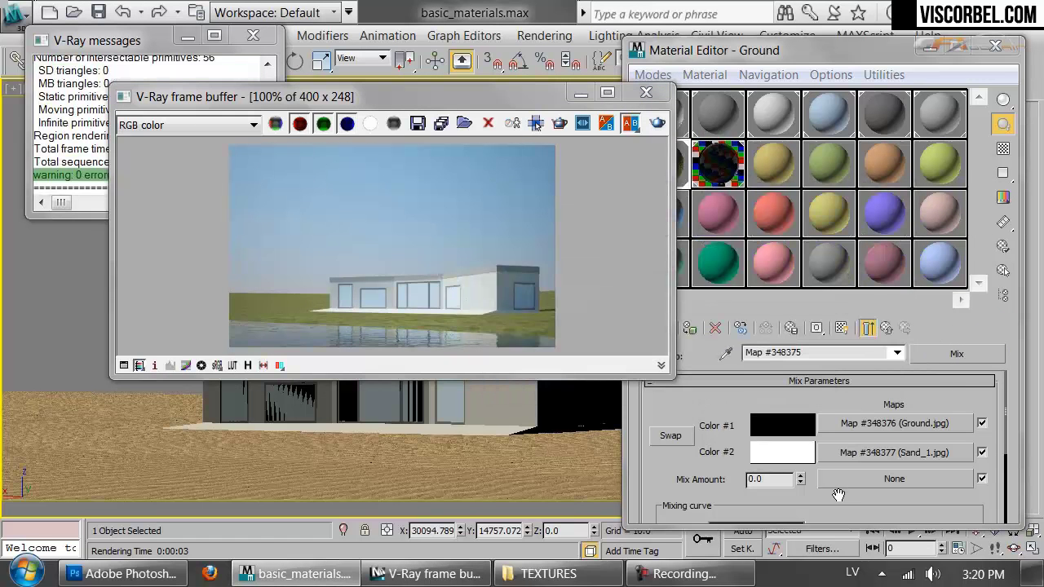
- Assign a Vertex Color map to the Mix Amount slot, render the view, and close the frame buffer
{"action": "left_click", "coordinate": [845, 483]}
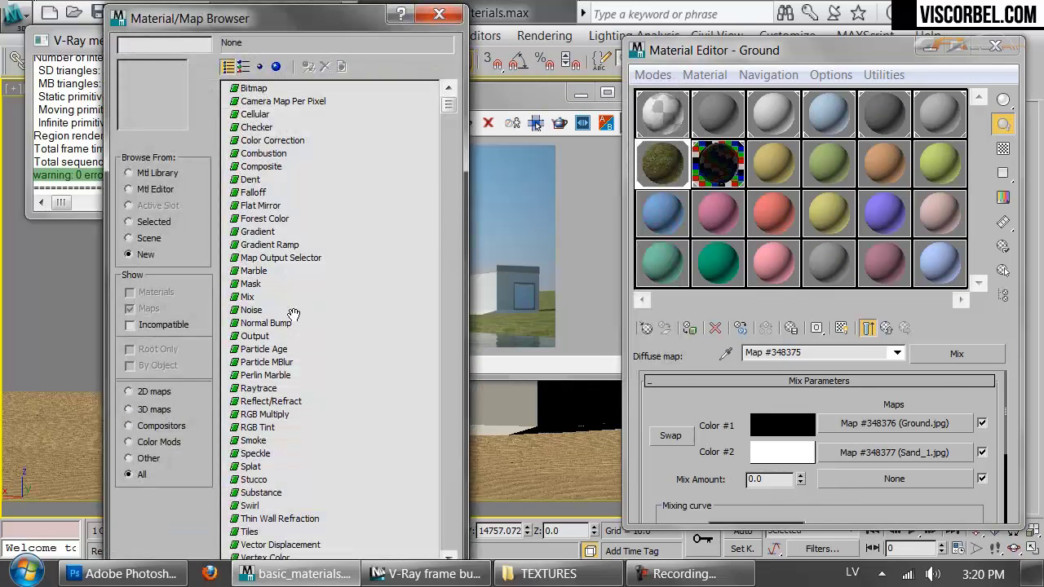
{"action": "scroll", "coordinate": [280, 454], "scroll_direction": "down", "scroll_amount": 3}
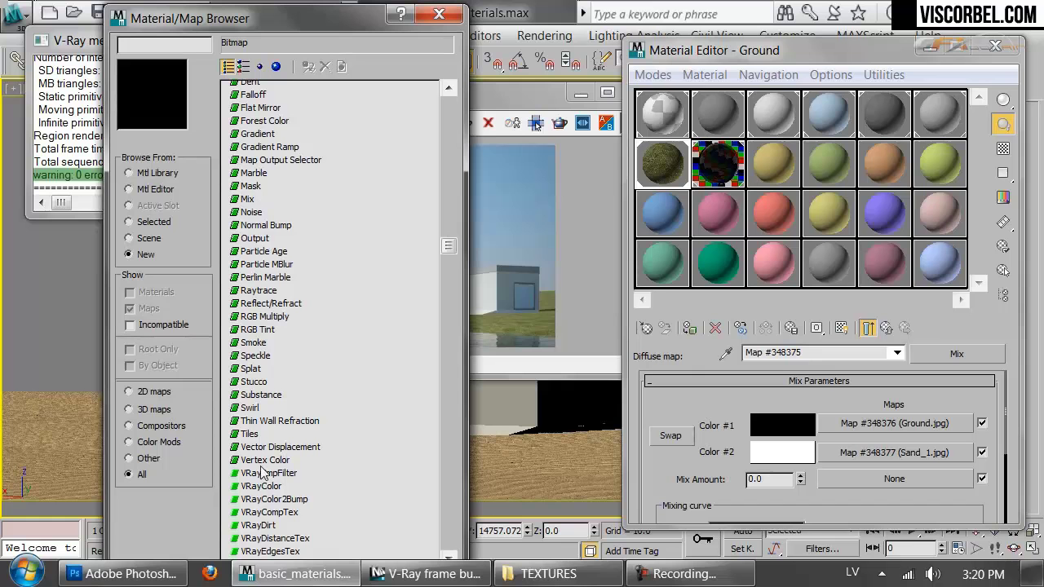
{"action": "left_click", "coordinate": [263, 461]}
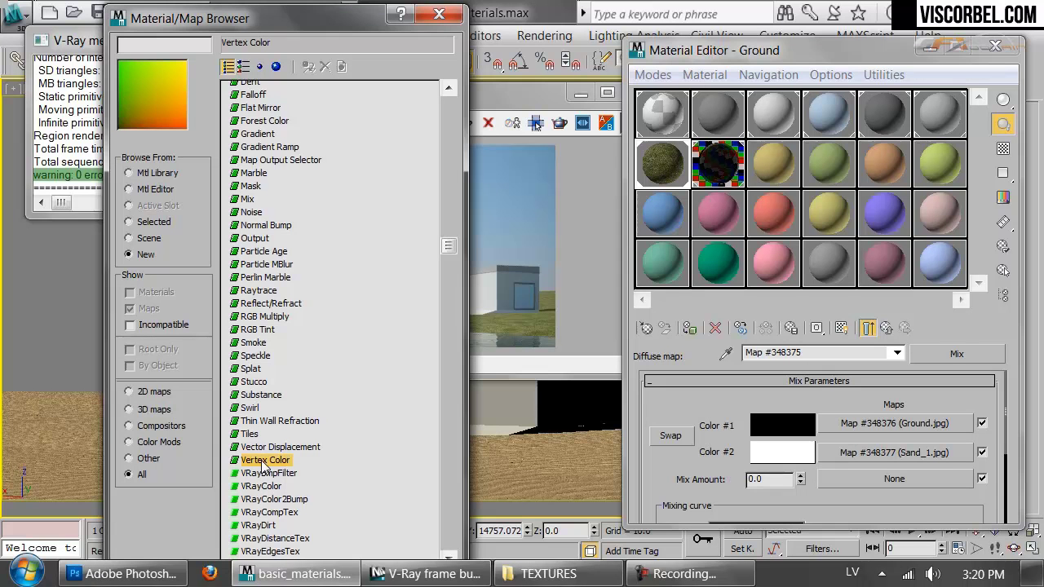
{"action": "double_click", "coordinate": [263, 461]}
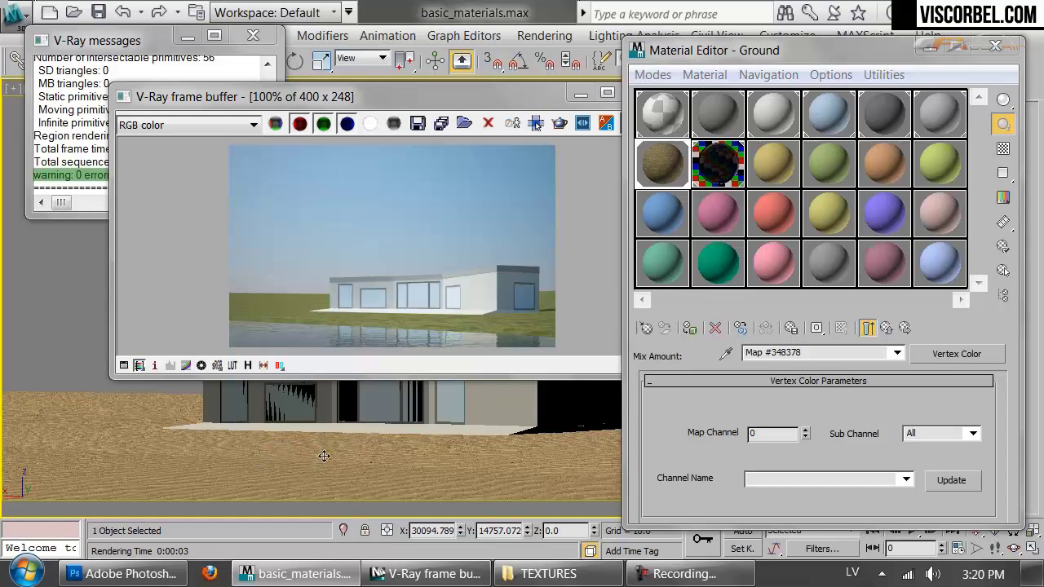
{"action": "left_click", "coordinate": [458, 259]}
{"action": "key", "text": "shift+q"}
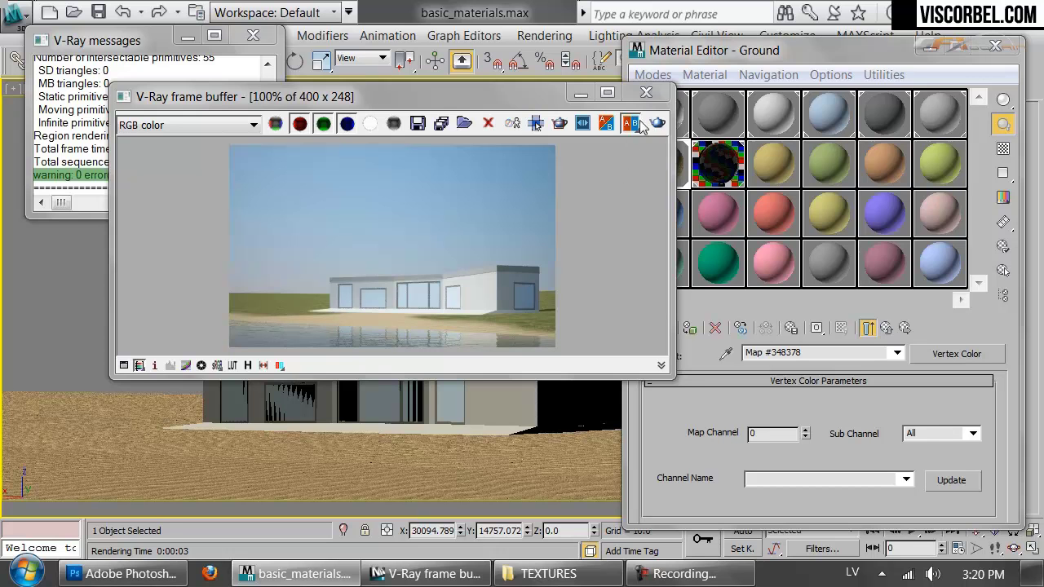
{"action": "left_click", "coordinate": [646, 93]}
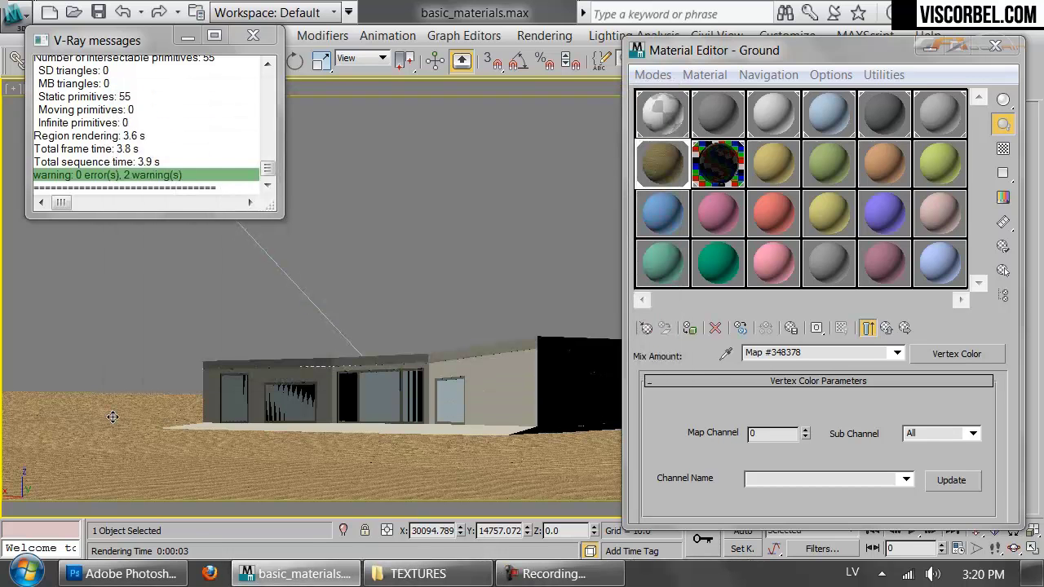
- Enable Vertex Channel Display in the Ground object's properties and close the Material Editor
{"action": "right_click", "coordinate": [124, 419]}
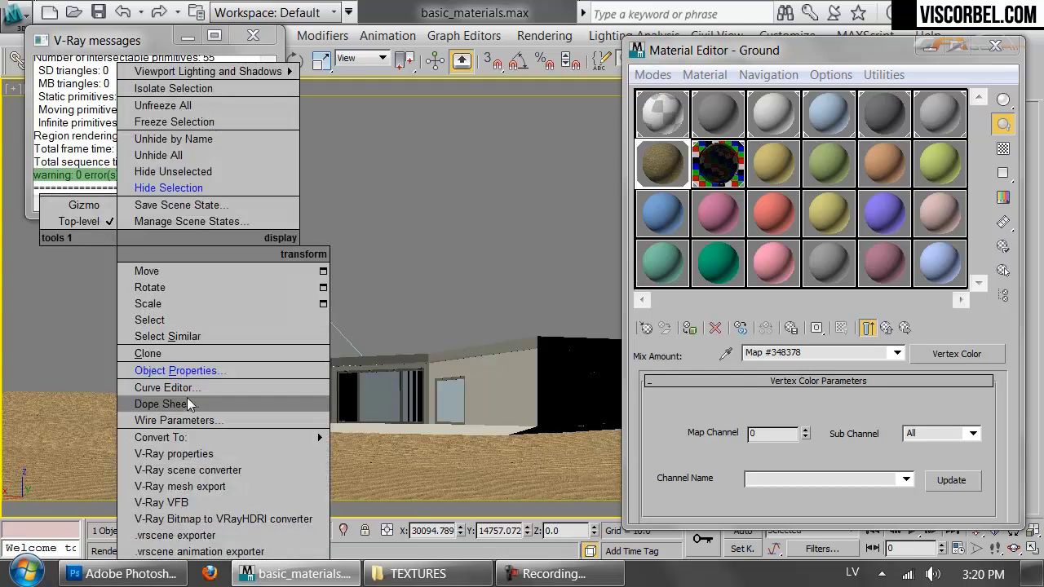
{"action": "left_click", "coordinate": [188, 371]}
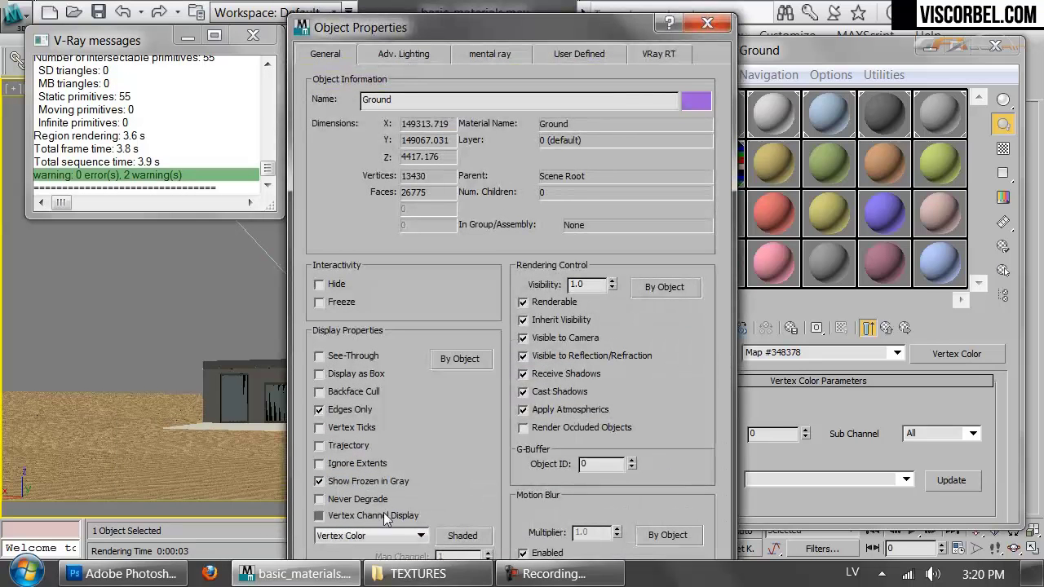
{"action": "left_click", "coordinate": [383, 517]}
{"action": "key", "text": "Return"}
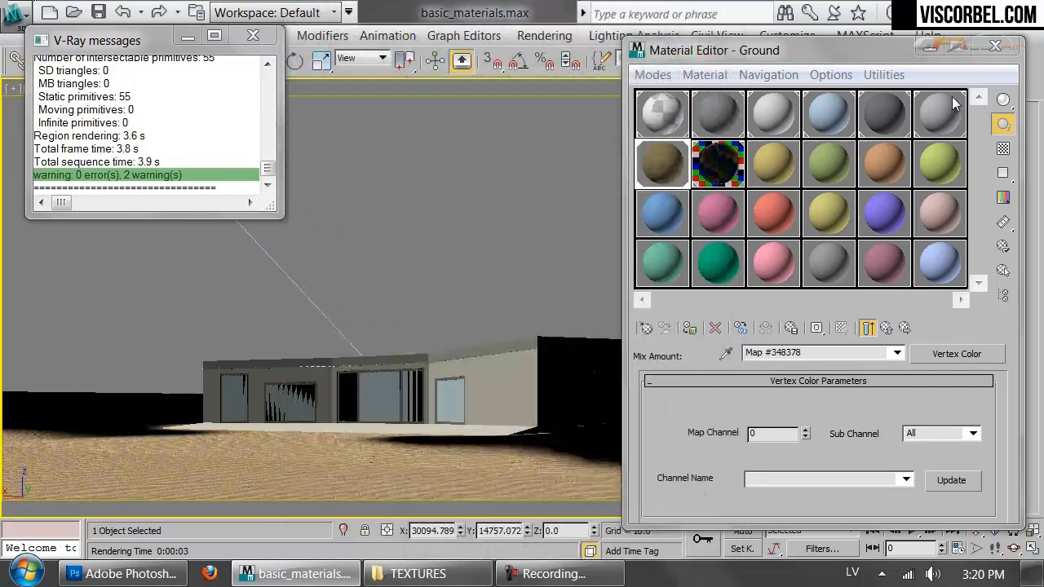
{"action": "left_click", "coordinate": [996, 46]}
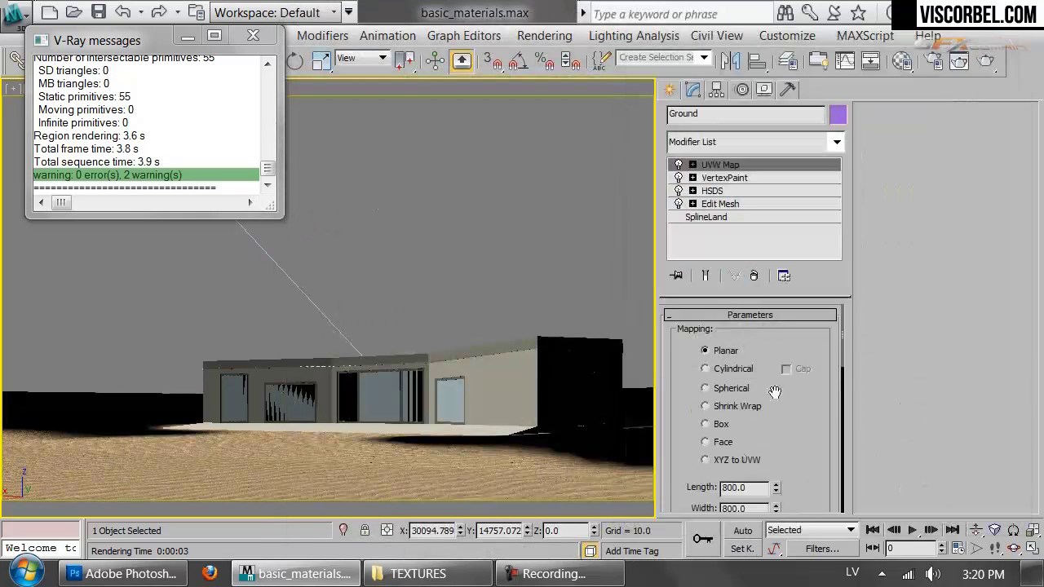
- Paint more black with the VertexPaint modifier over the sand edge in front of the house's dark side wall
{"action": "left_click", "coordinate": [724, 177]}
{"action": "left_click", "coordinate": [865, 330]}
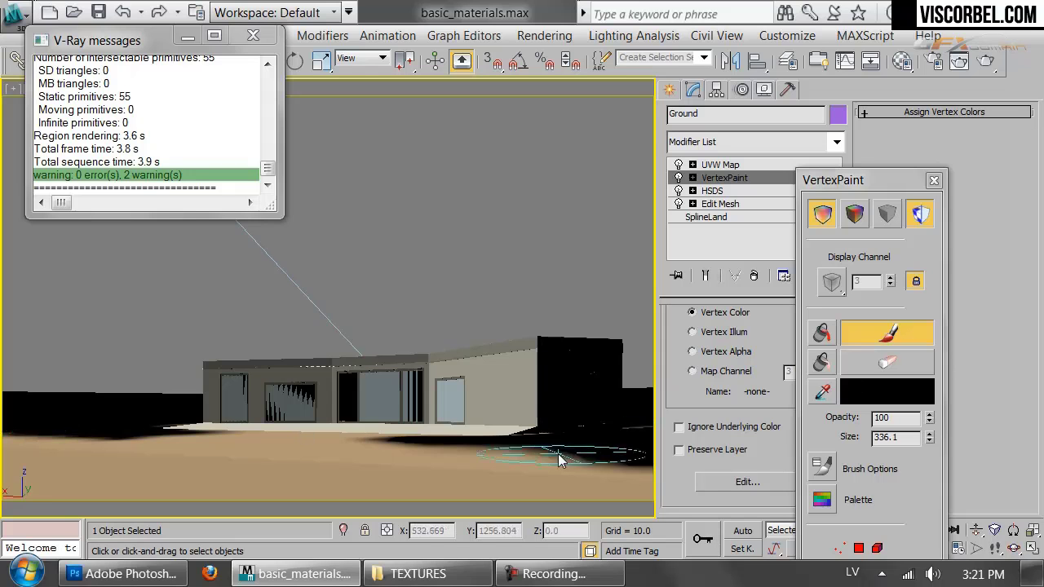
{"action": "mouse_move", "coordinate": [493, 443]}
{"action": "left_mouse_down"}
{"action": "mouse_move", "coordinate": [675, 473]}
{"action": "mouse_move", "coordinate": [651, 462]}
{"action": "mouse_move", "coordinate": [677, 465]}
{"action": "mouse_move", "coordinate": [488, 439]}
{"action": "mouse_move", "coordinate": [606, 462]}
{"action": "left_mouse_up"}
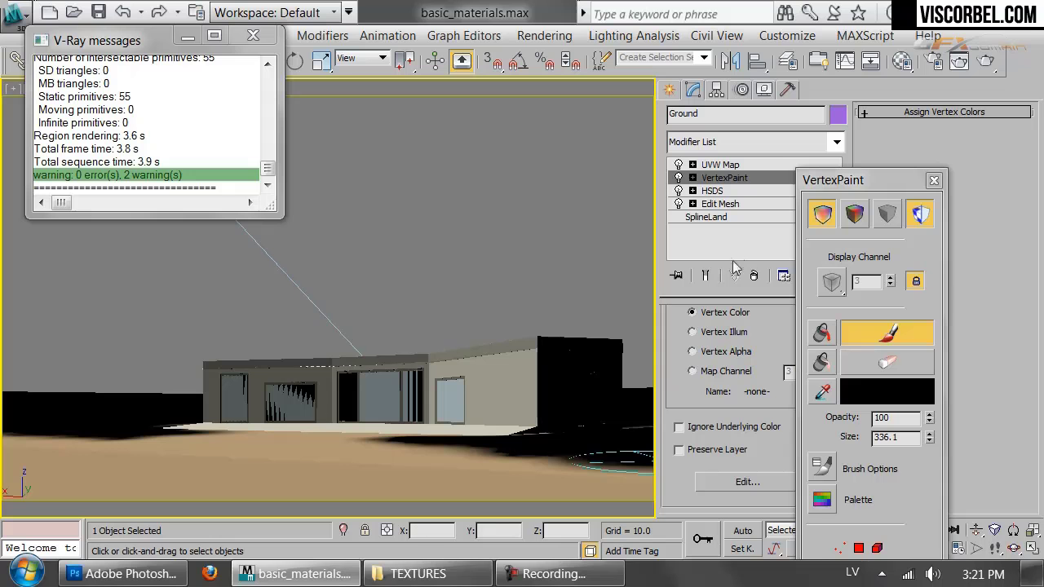
- Set the vertex paint colour to white and brush it over the ground along the terrace's left end and the shoreline
{"action": "left_click", "coordinate": [894, 387]}
{"action": "left_click", "coordinate": [698, 209]}
{"action": "left_click_drag", "start_coordinate": [709, 214], "coordinate": [738, 210]}
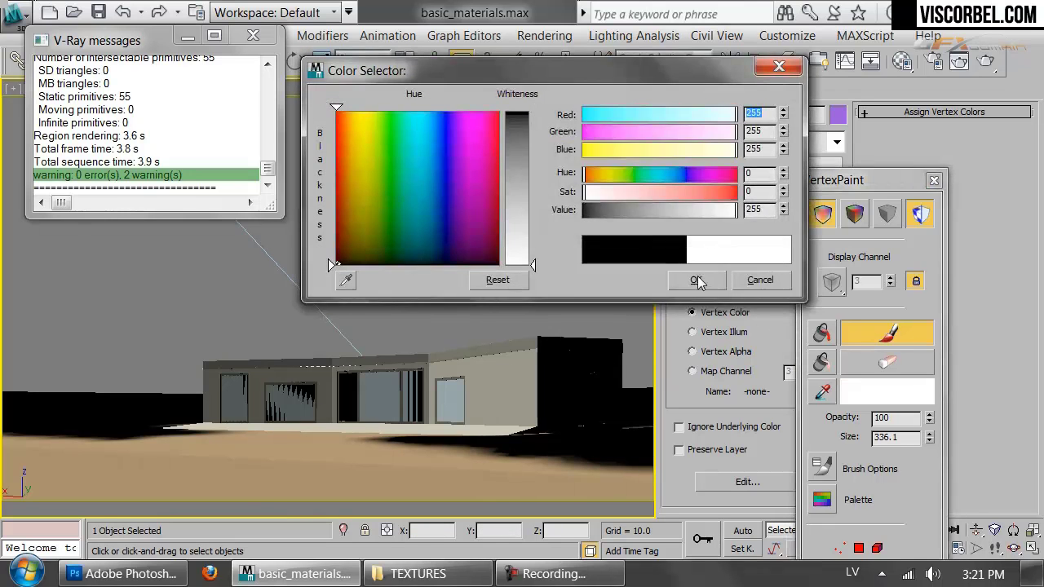
{"action": "left_click", "coordinate": [696, 280]}
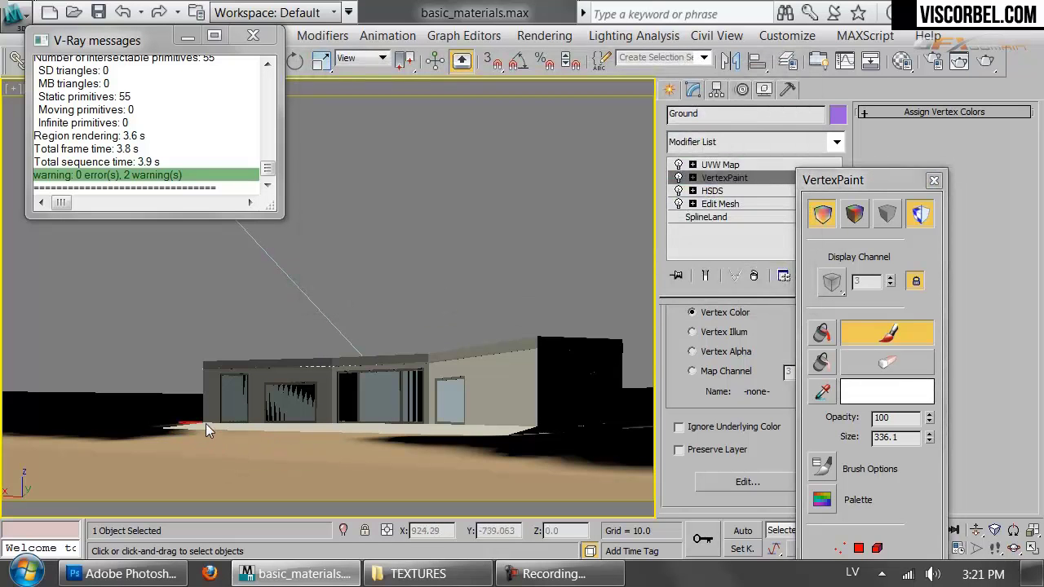
{"action": "mouse_move", "coordinate": [193, 428]}
{"action": "left_mouse_down"}
{"action": "mouse_move", "coordinate": [120, 450]}
{"action": "mouse_move", "coordinate": [139, 442]}
{"action": "mouse_move", "coordinate": [93, 442]}
{"action": "mouse_move", "coordinate": [158, 443]}
{"action": "left_mouse_up"}
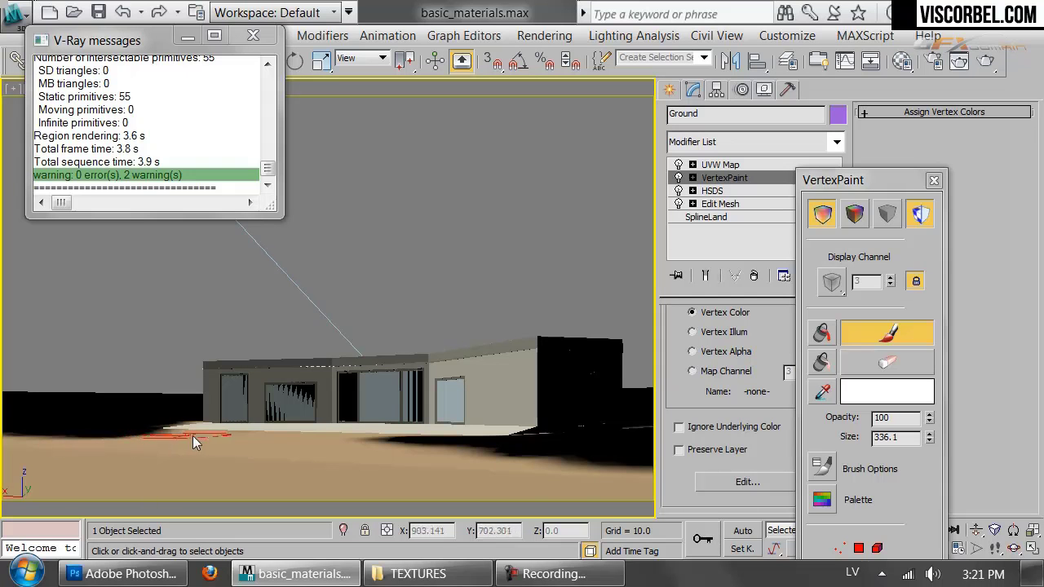
{"action": "left_click_drag", "start_coordinate": [307, 444], "coordinate": [894, 500]}
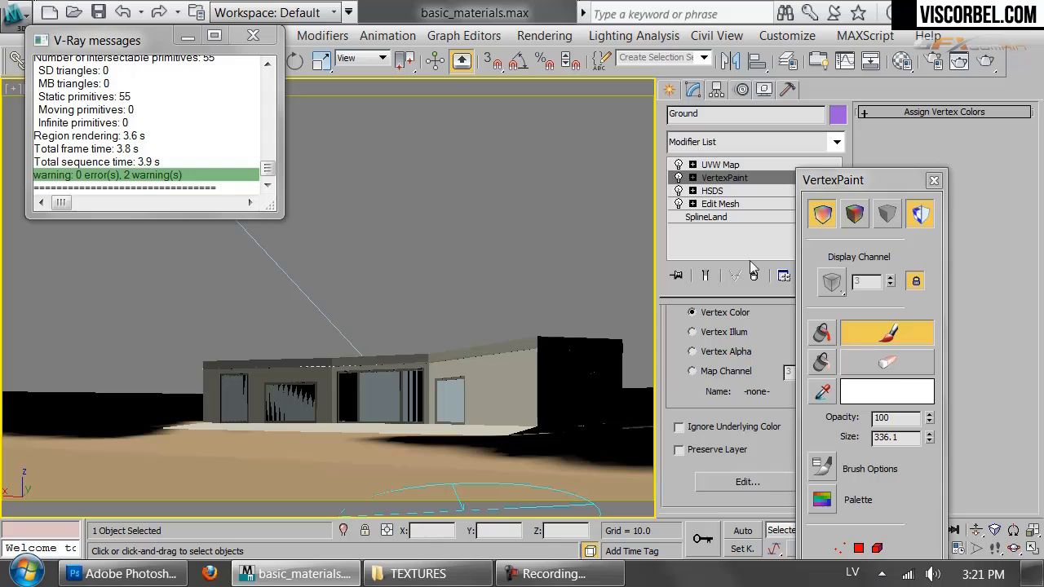
- Test-render the camera view to check the painted transition between grass and sand
{"action": "left_click", "coordinate": [986, 62]}
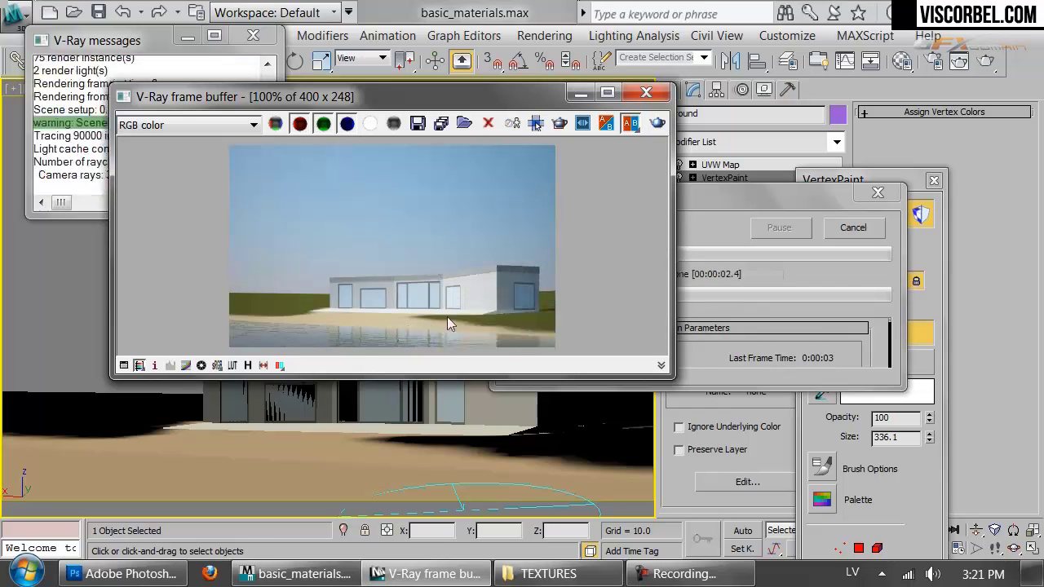
{"action": "left_click", "coordinate": [647, 91]}
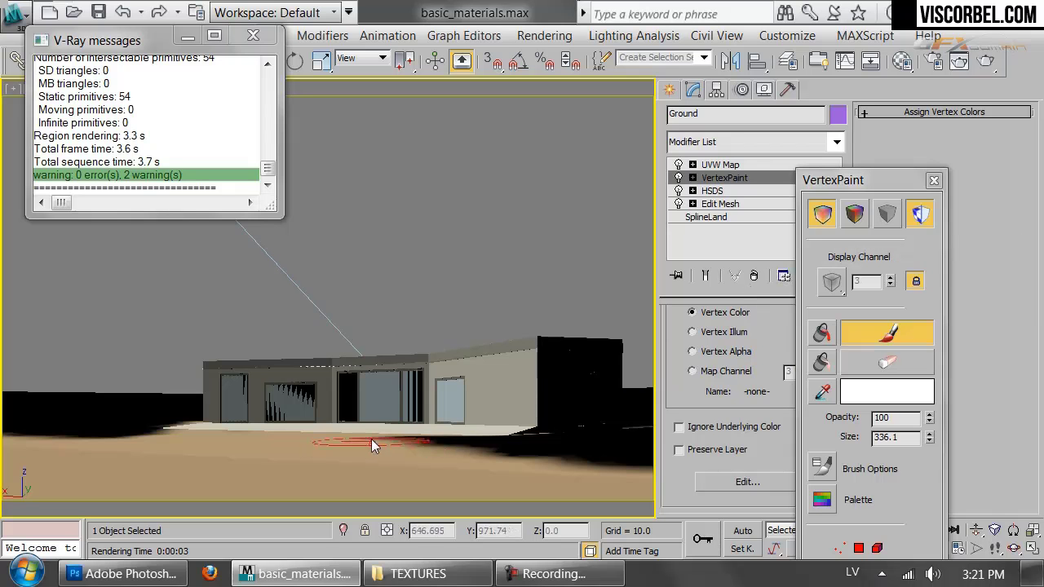
{"action": "left_click", "coordinate": [985, 60]}
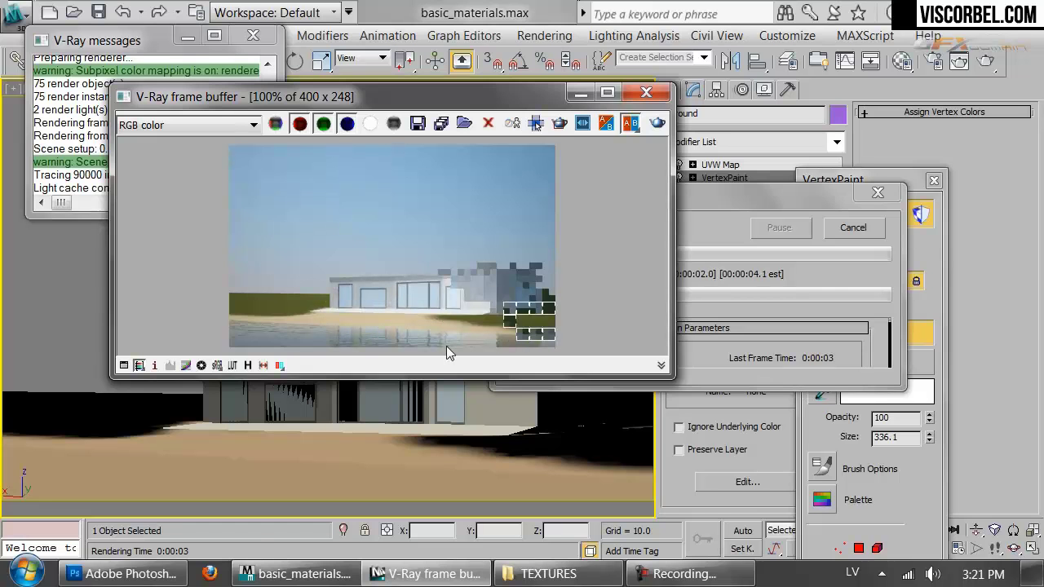
{"action": "left_click", "coordinate": [471, 340]}
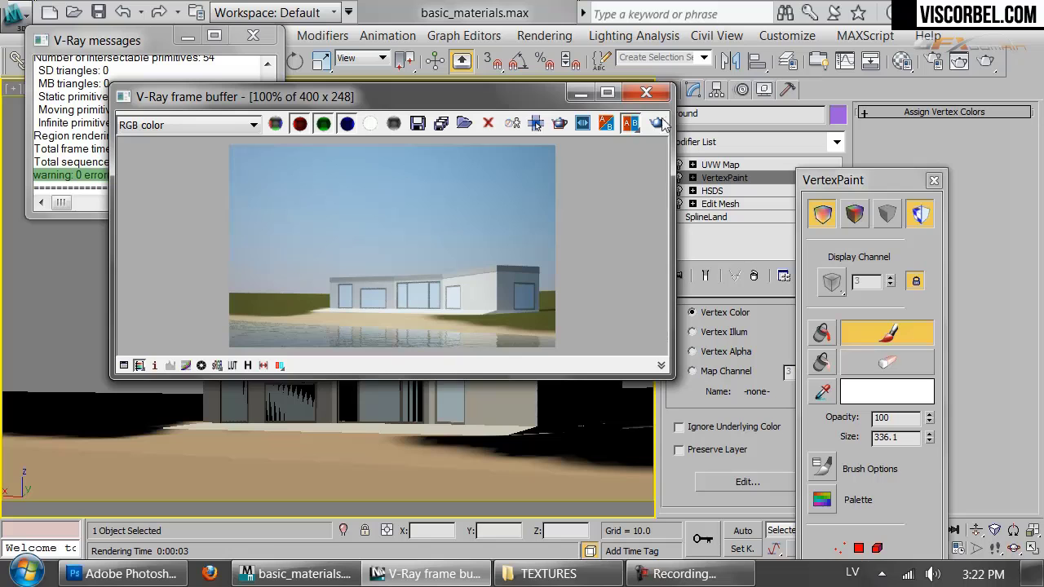
{"action": "left_click", "coordinate": [646, 92]}
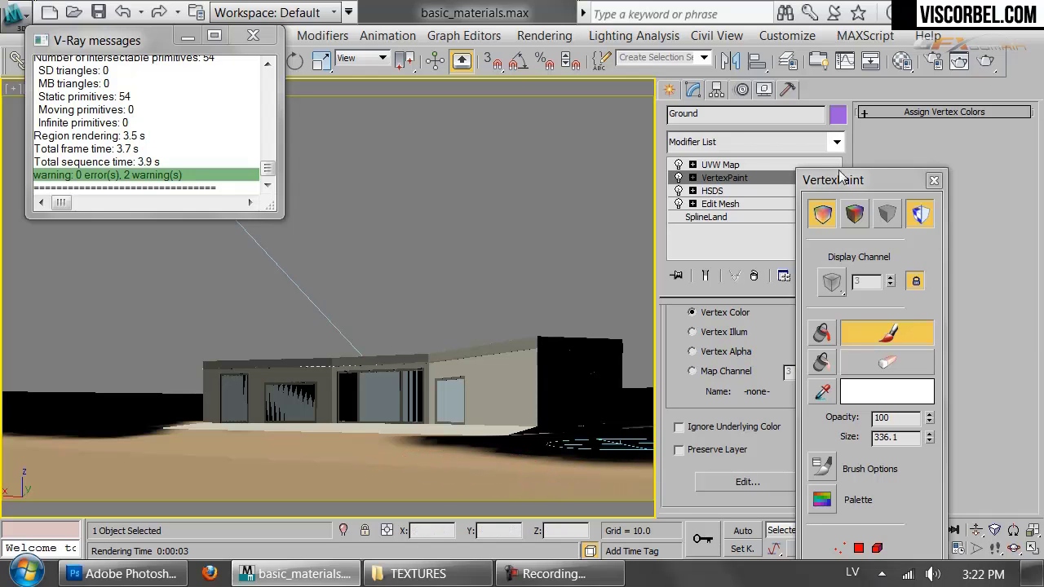
- Leave vertex painting for the ground's UVW Map modifier, render the view, and inspect the shoreline at 200%
{"action": "left_click", "coordinate": [746, 166]}
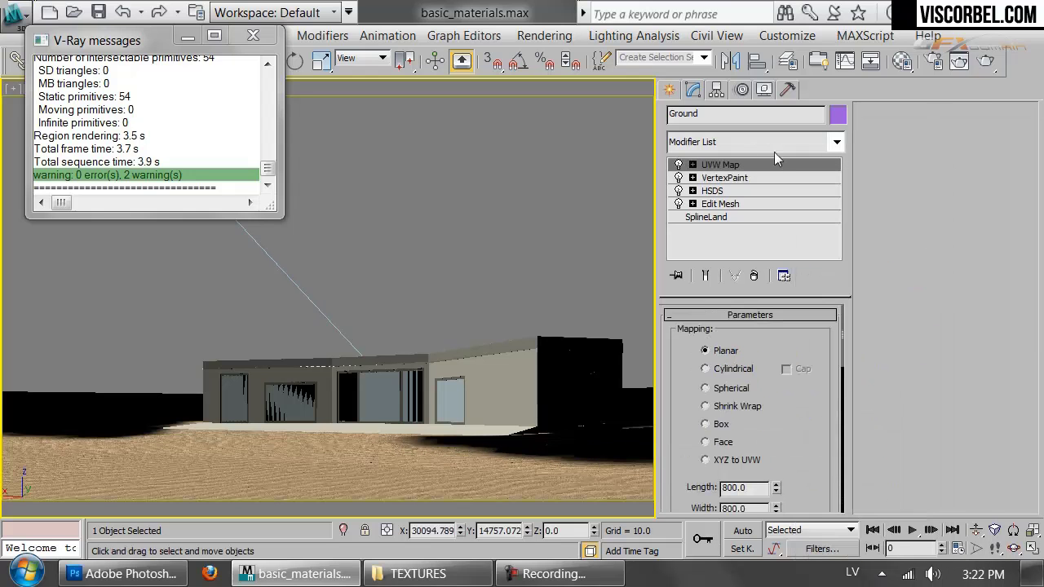
{"action": "left_click", "coordinate": [986, 60]}
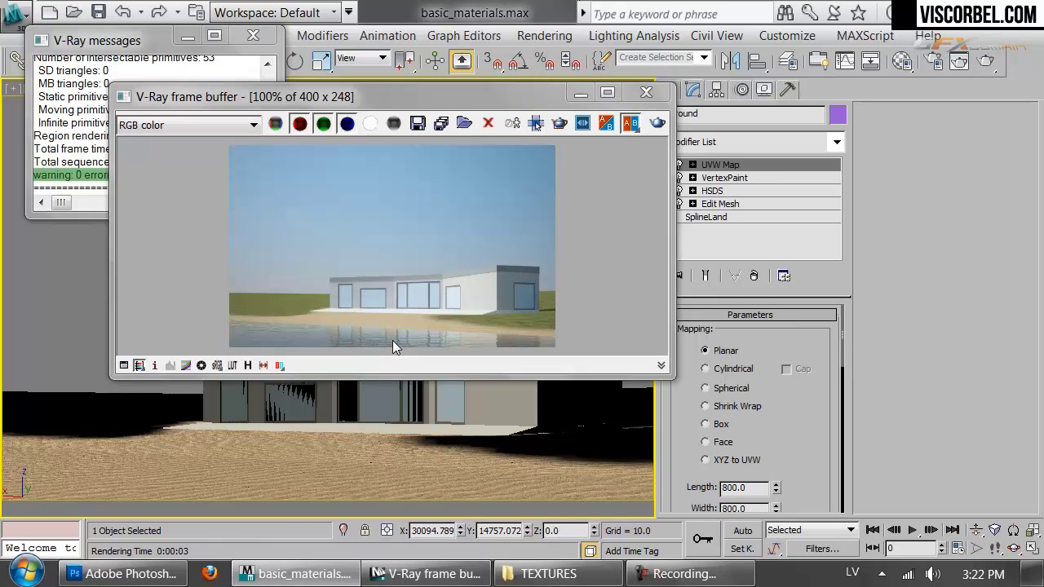
{"action": "scroll", "coordinate": [392, 341], "scroll_direction": "up", "scroll_amount": 1}
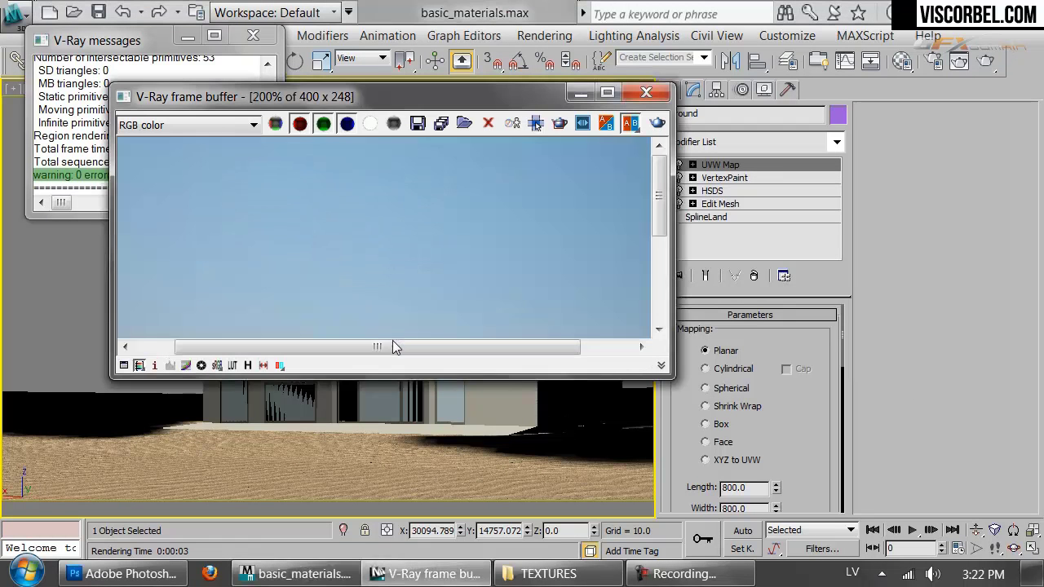
{"action": "middle_click_drag", "start_coordinate": [392, 292], "coordinate": [452, 276]}
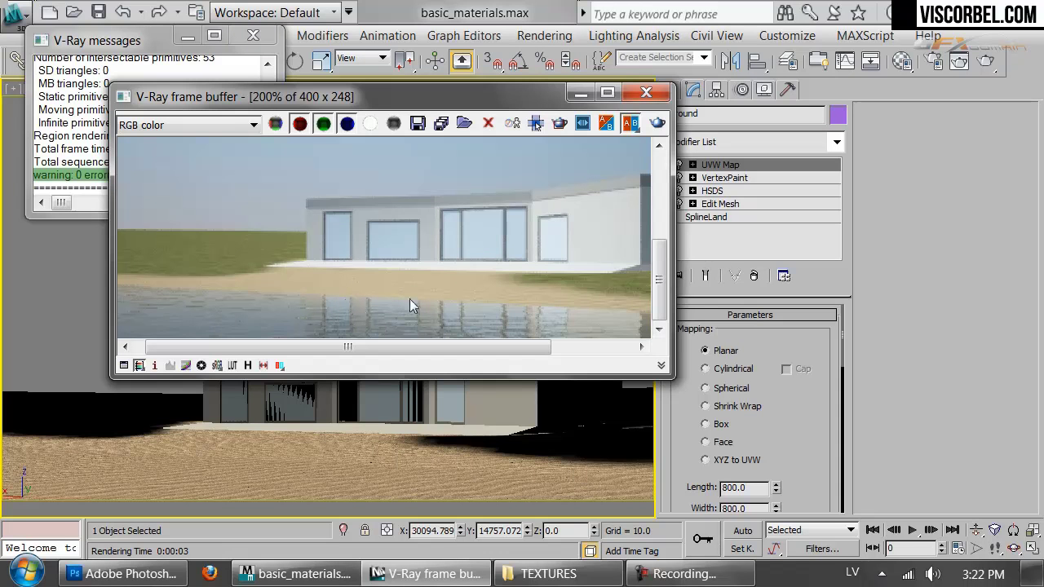
{"action": "left_click", "coordinate": [646, 91]}
- In the Ground material's Mix map, replace the Color #2 sand bitmap with VRayDirt, keeping the old map as a sub-map
{"action": "key", "text": "m"}
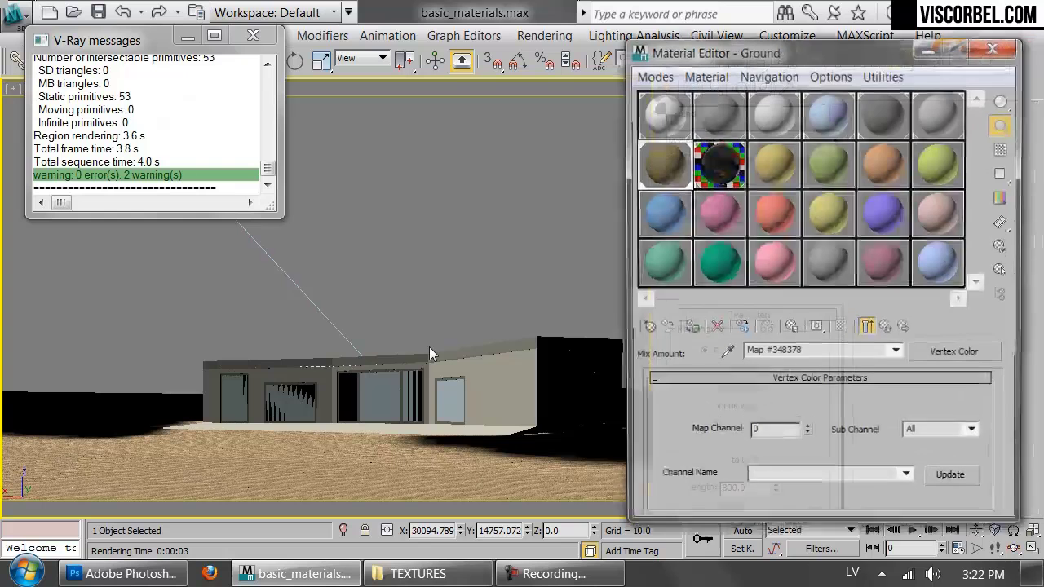
{"action": "left_click", "coordinate": [887, 328]}
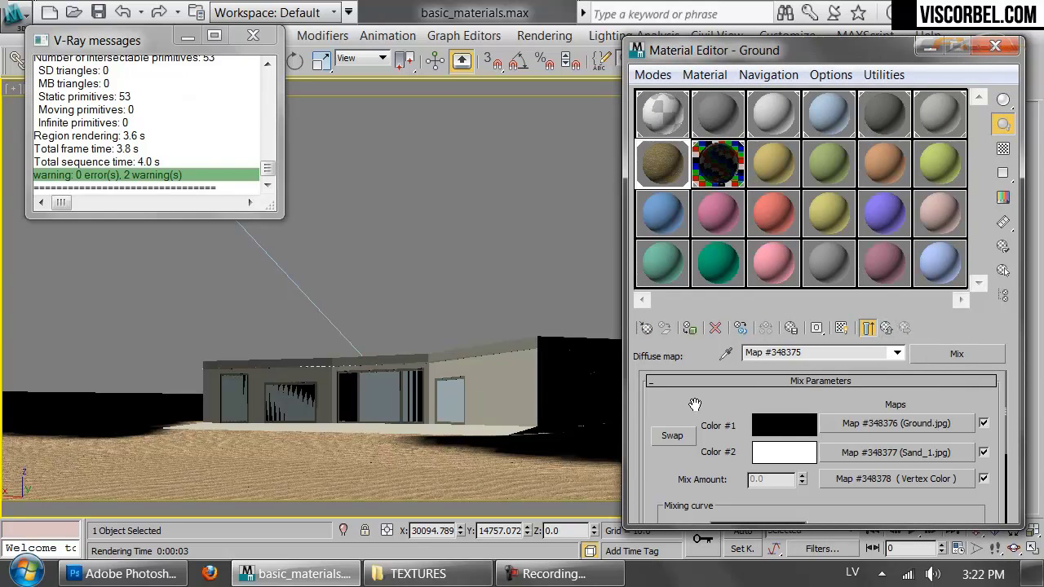
{"action": "left_click_drag", "start_coordinate": [695, 405], "coordinate": [697, 369]}
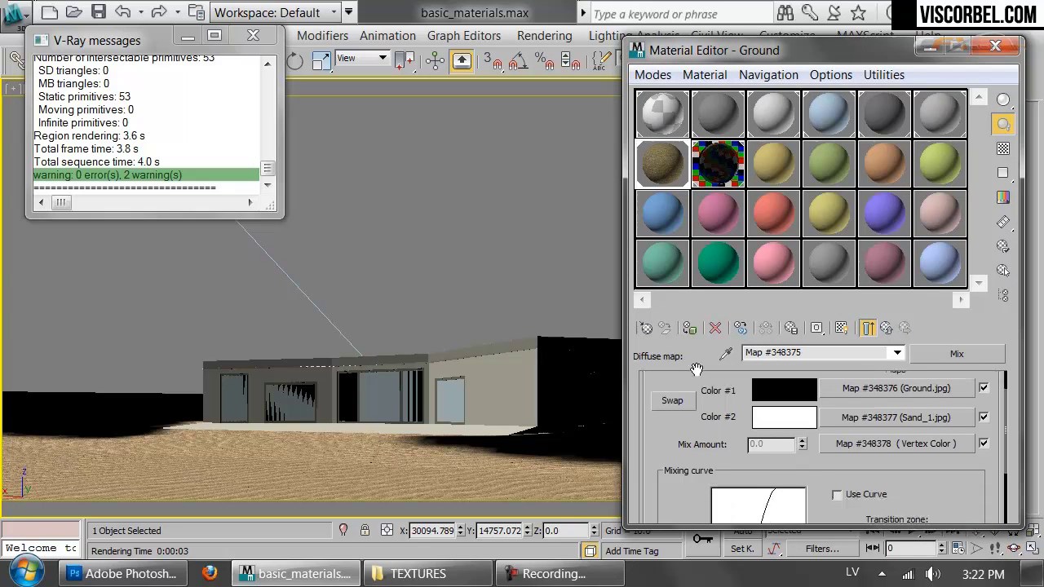
{"action": "left_click", "coordinate": [847, 419]}
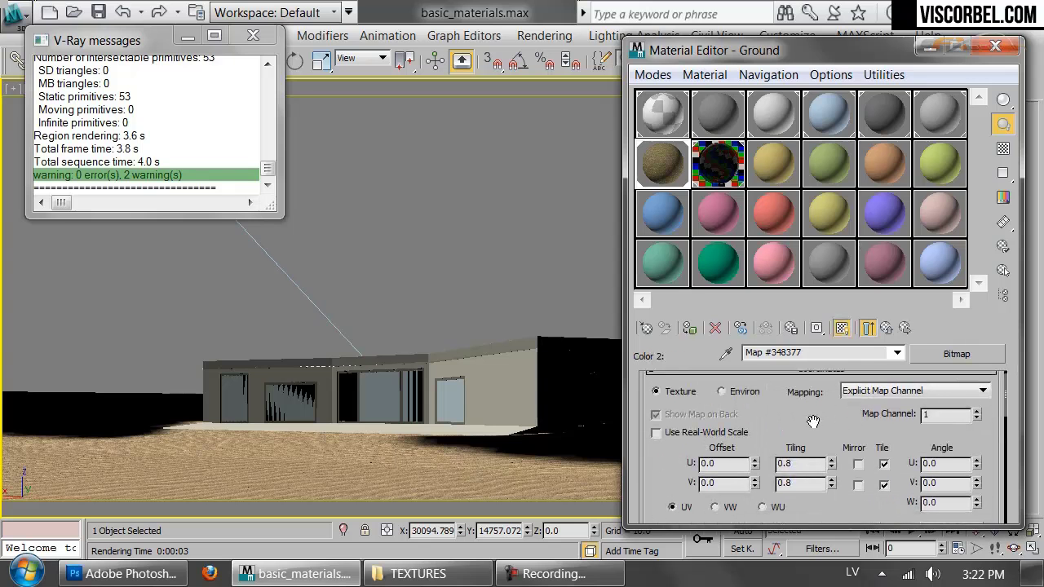
{"action": "left_click", "coordinate": [887, 327]}
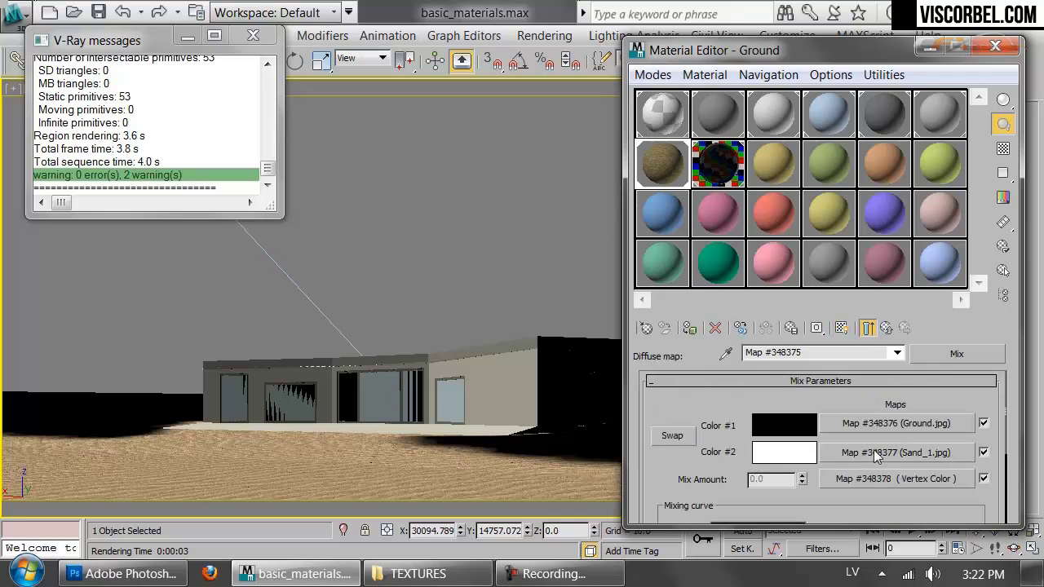
{"action": "left_click", "coordinate": [875, 454]}
{"action": "left_click", "coordinate": [956, 354]}
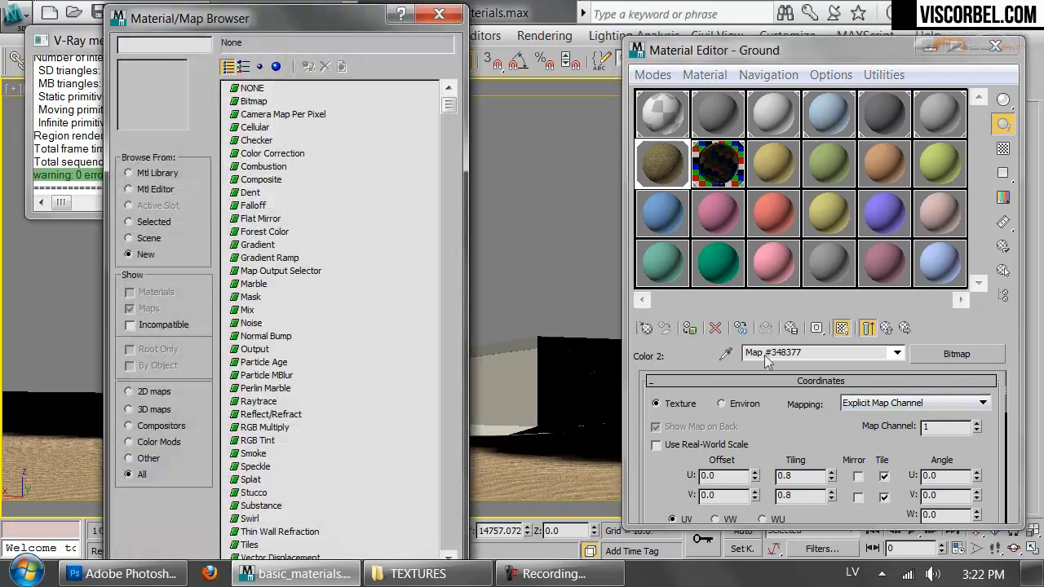
{"action": "scroll", "coordinate": [283, 483], "scroll_direction": "down", "scroll_amount": 2}
{"action": "scroll", "coordinate": [284, 483], "scroll_direction": "down", "scroll_amount": 4}
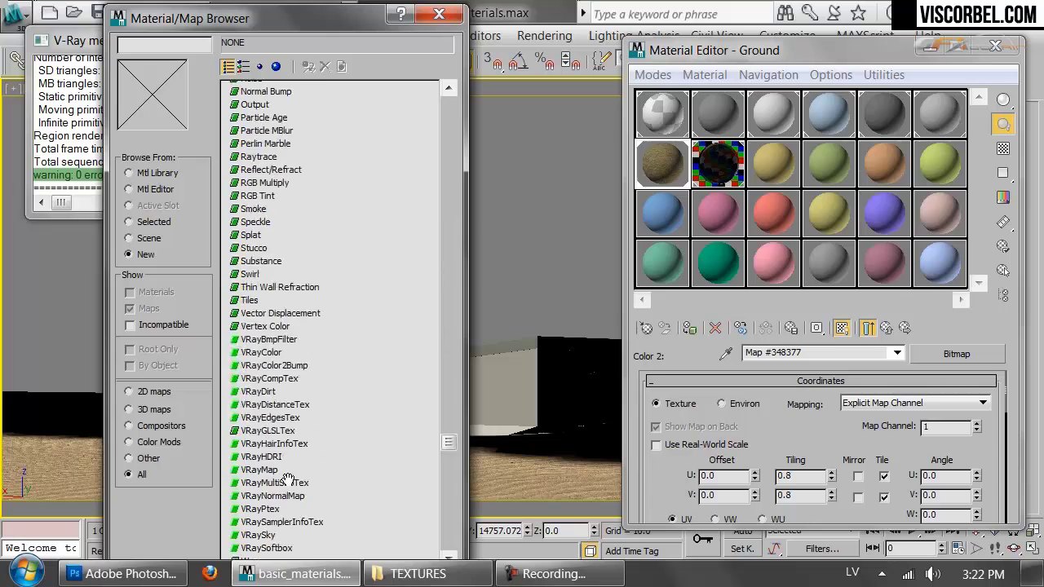
{"action": "double_click", "coordinate": [269, 394]}
{"action": "left_click", "coordinate": [790, 332]}
- Move the Sand_1.jpg map from VRayDirt's radius slot to its unoccluded color slot
{"action": "scroll", "coordinate": [796, 443], "scroll_direction": "down", "scroll_amount": 10}
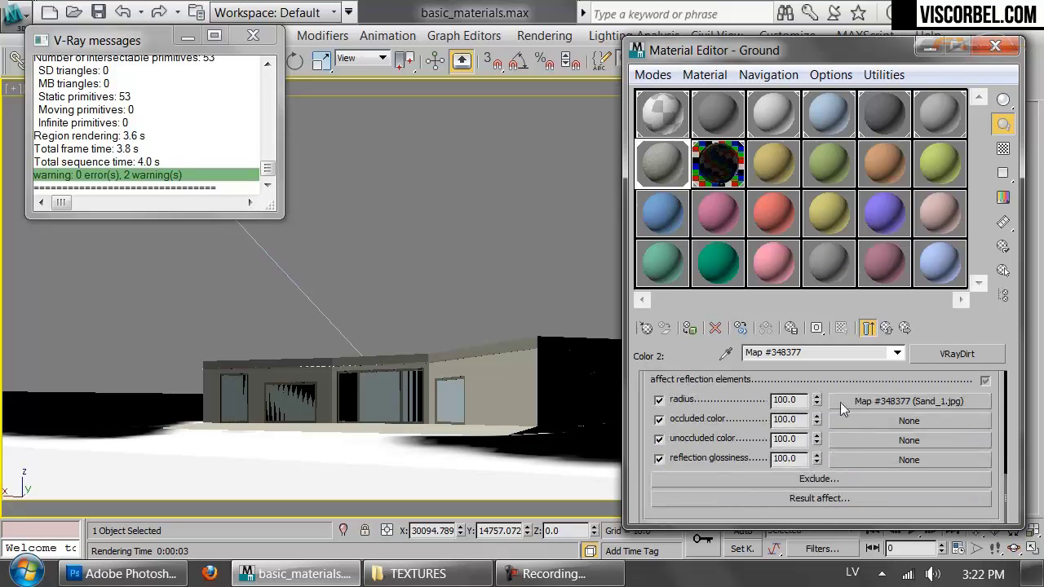
{"action": "right_click", "coordinate": [833, 400]}
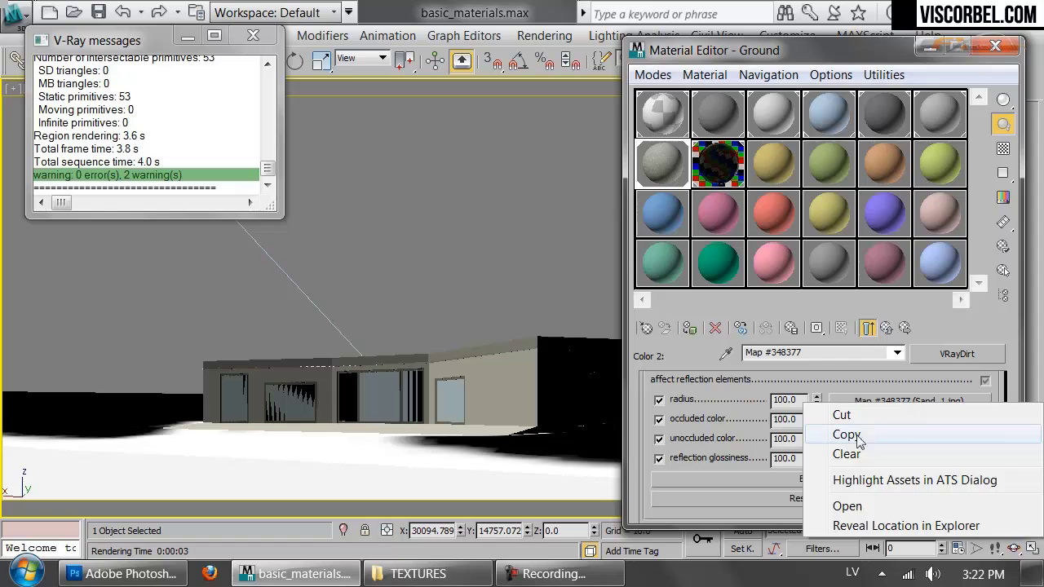
{"action": "left_click", "coordinate": [846, 416]}
{"action": "right_click", "coordinate": [870, 448]}
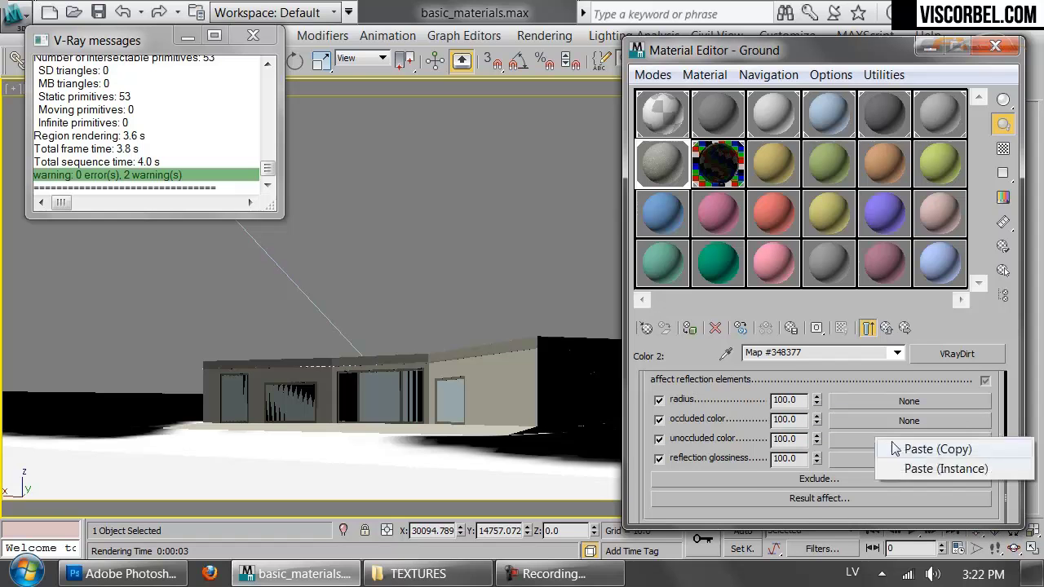
{"action": "left_click", "coordinate": [895, 448]}
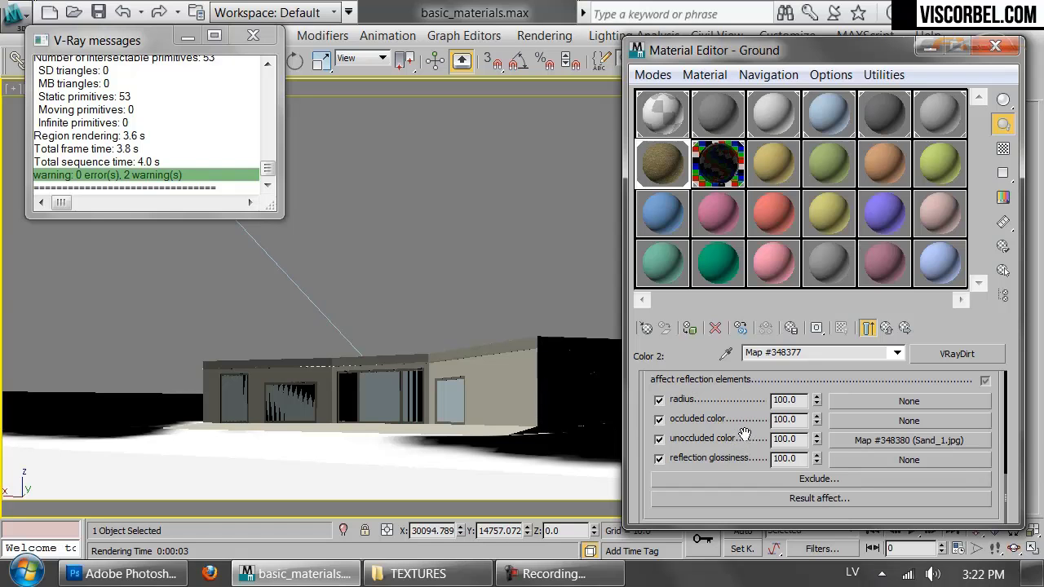
- Paste a copy of the unoccluded color's Sand_1.jpg map into the occluded color slot
{"action": "right_click", "coordinate": [877, 441]}
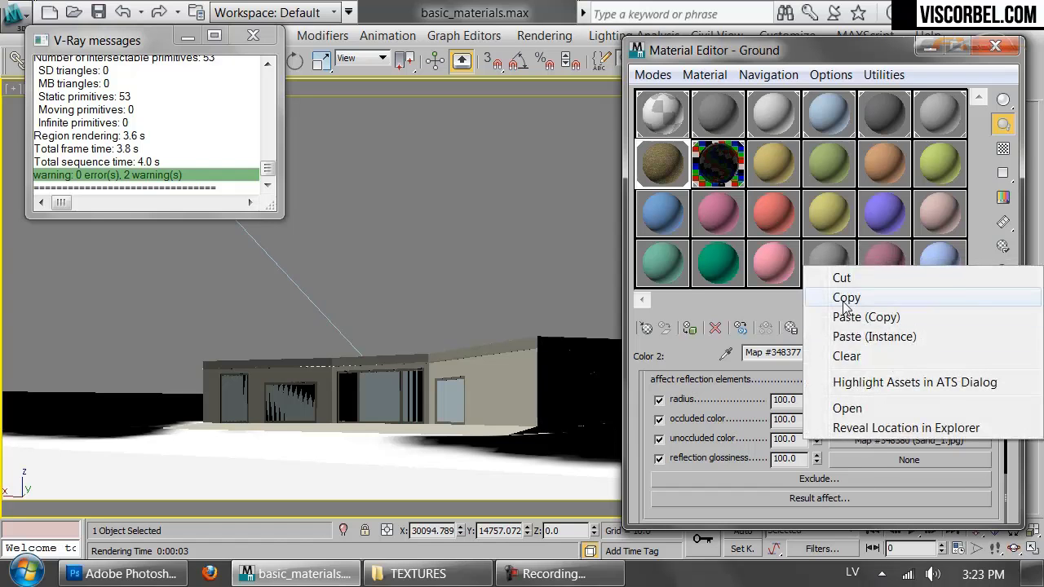
{"action": "left_click", "coordinate": [842, 304]}
{"action": "right_click", "coordinate": [858, 415]}
{"action": "left_click", "coordinate": [881, 424]}
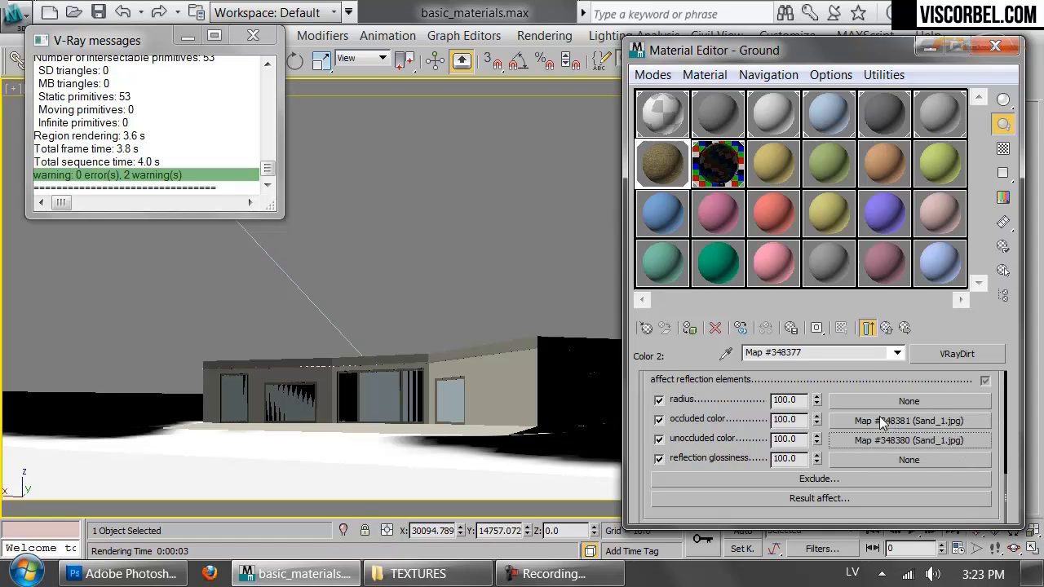
- Darken the occluded Sand_1.jpg map by setting its output RGB Level to 0.6, and return to the VRayDirt parameters
{"action": "left_click", "coordinate": [881, 421]}
{"action": "scroll", "coordinate": [897, 492], "scroll_direction": "down", "scroll_amount": 10}
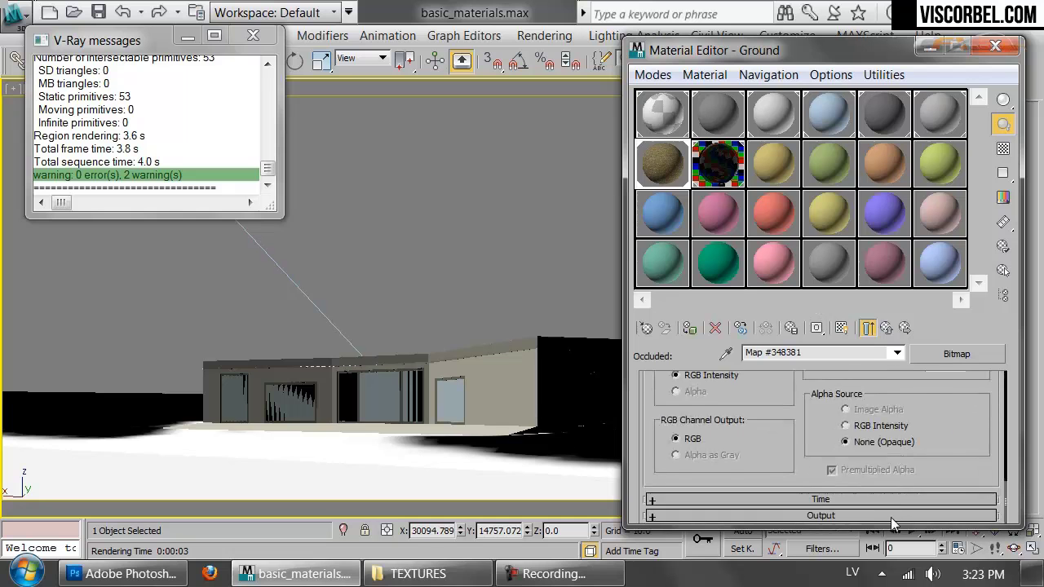
{"action": "left_click", "coordinate": [892, 518]}
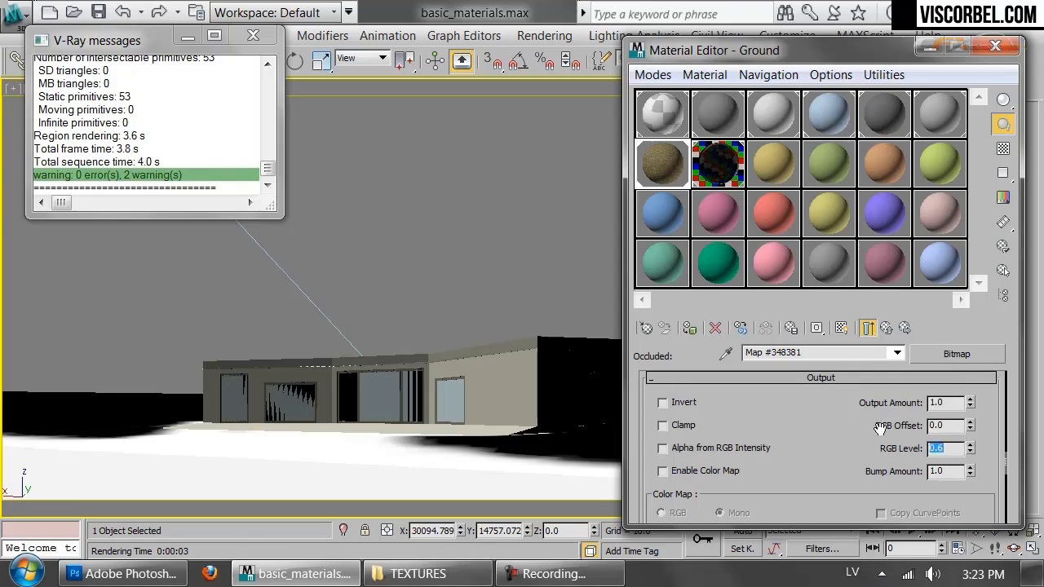
{"action": "double_click", "coordinate": [674, 163]}
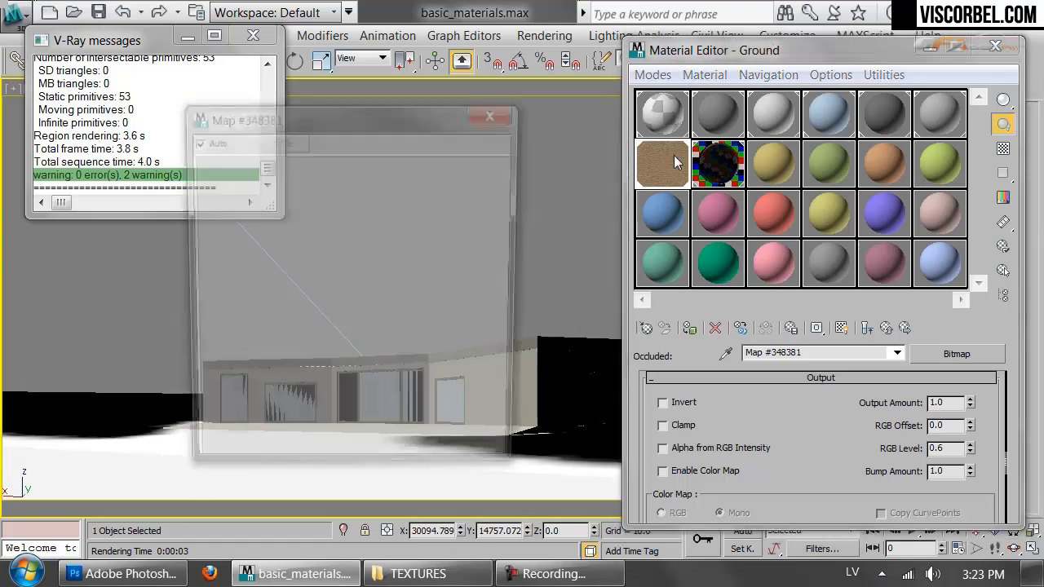
{"action": "left_click", "coordinate": [496, 112]}
{"action": "left_click", "coordinate": [885, 328]}
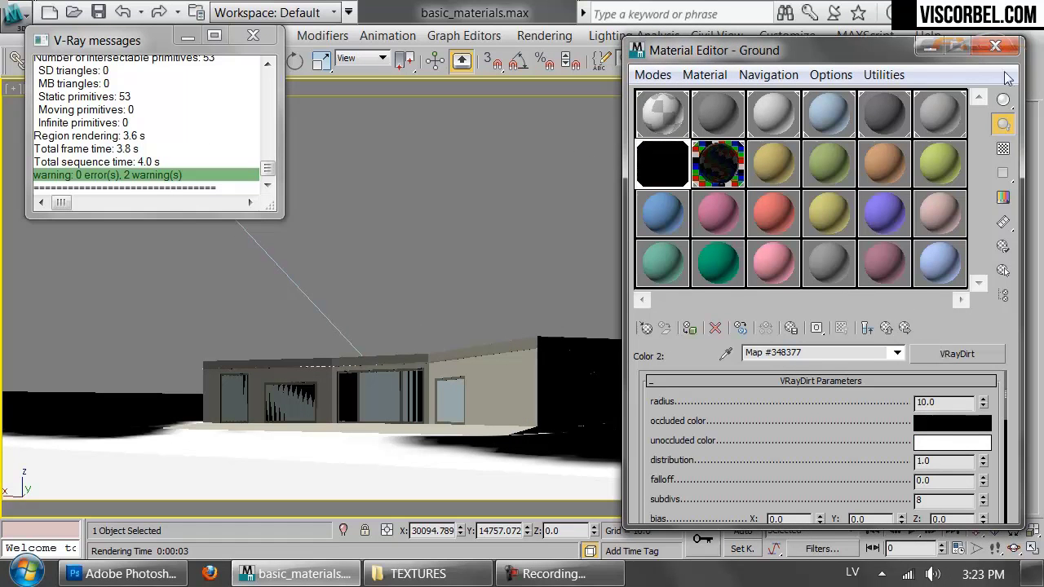
- Start a test render, stop it early, and define a render region over the sand and water in front of the house
{"action": "left_click_drag", "start_coordinate": [881, 65], "coordinate": [765, 78]}
{"action": "key", "text": "shift+q"}
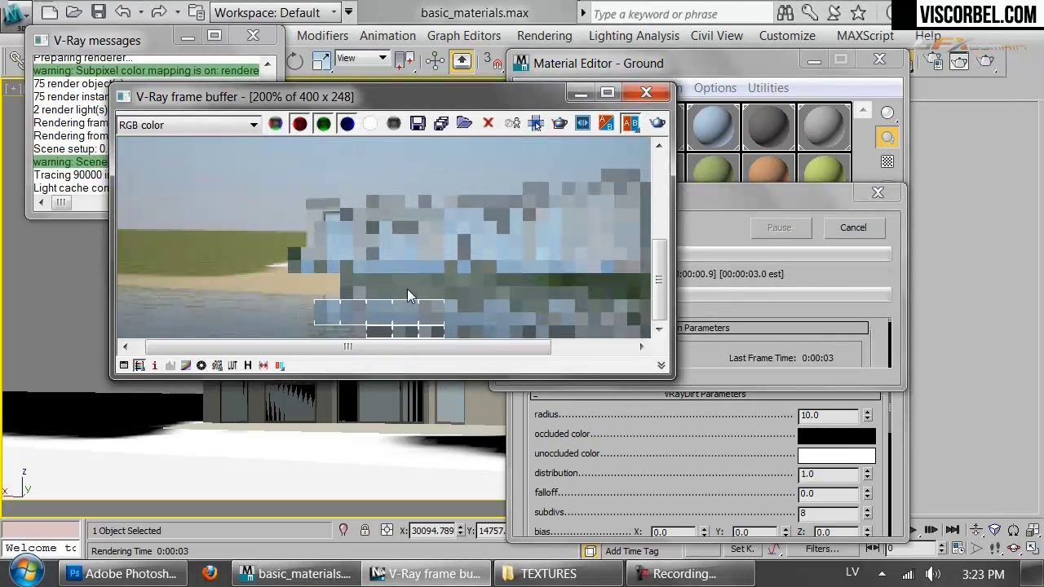
{"action": "left_click", "coordinate": [830, 228]}
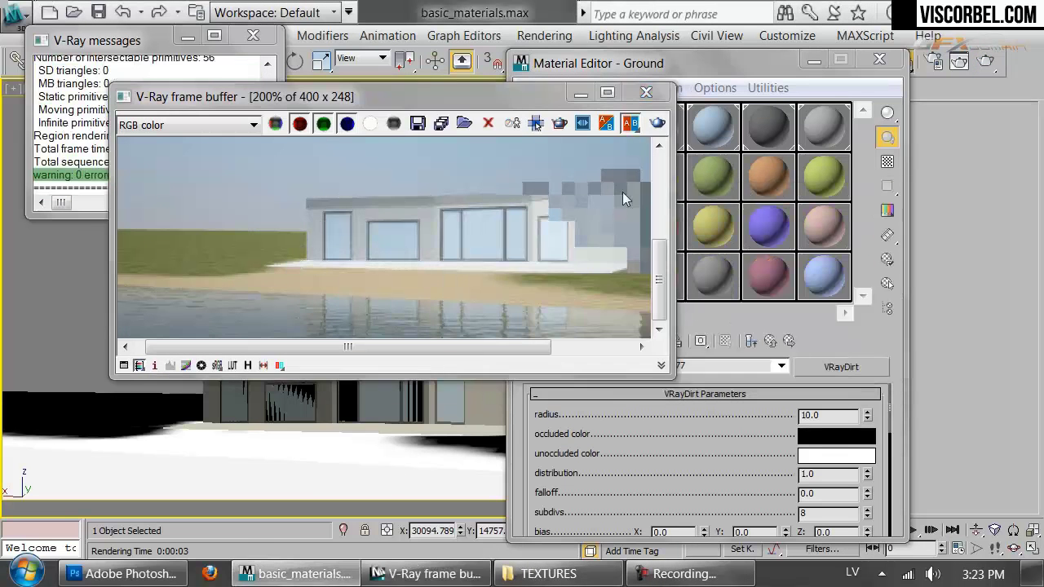
{"action": "left_click", "coordinate": [560, 124]}
{"action": "left_click_drag", "start_coordinate": [360, 258], "coordinate": [492, 321]}
- Turn on invert normal in VRayDirt and render the marked shoreline region
{"action": "left_click", "coordinate": [721, 456]}
{"action": "scroll", "coordinate": [867, 444], "scroll_direction": "down", "scroll_amount": 3}
{"action": "left_click", "coordinate": [869, 448]}
{"action": "scroll", "coordinate": [849, 443], "scroll_direction": "down", "scroll_amount": 1}
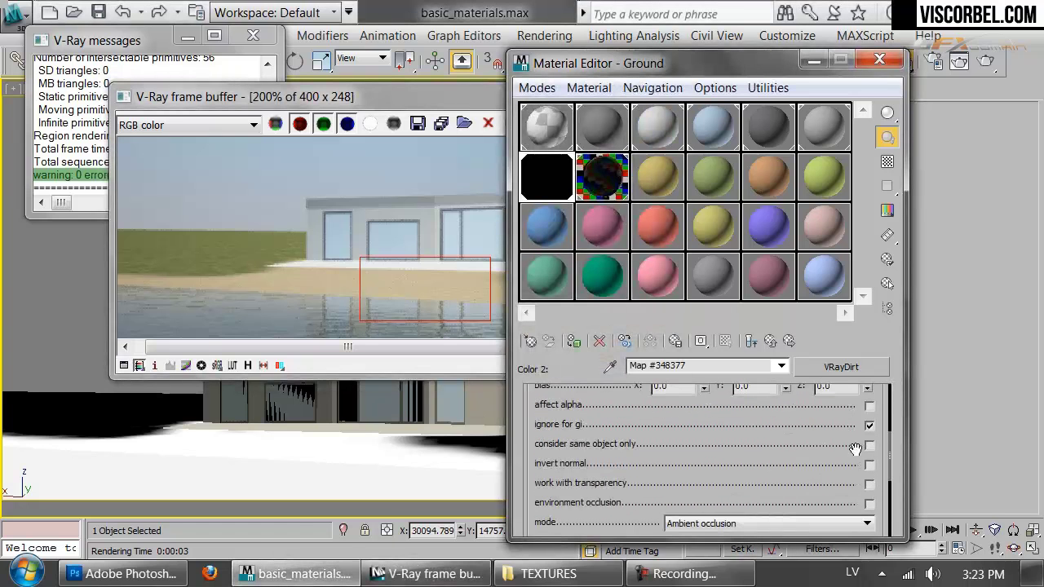
{"action": "left_click", "coordinate": [869, 463]}
{"action": "left_click", "coordinate": [334, 282]}
{"action": "left_click", "coordinate": [658, 123]}
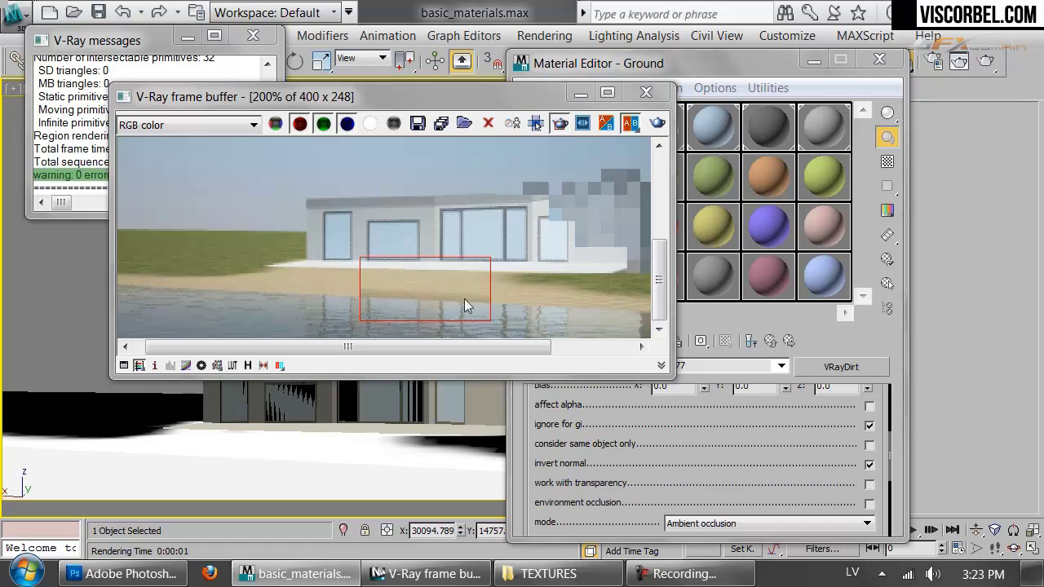
{"action": "scroll", "coordinate": [429, 304], "scroll_direction": "down", "scroll_amount": 3}
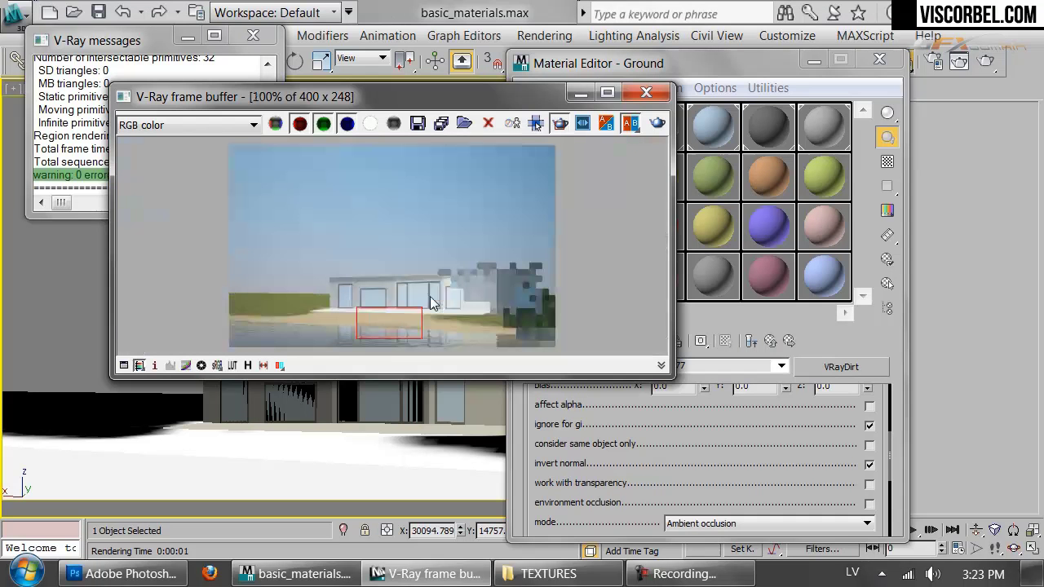
- Turn off region rendering, re-render the full view, and close the frame buffer
{"action": "left_click", "coordinate": [560, 124]}
{"action": "left_click", "coordinate": [658, 123]}
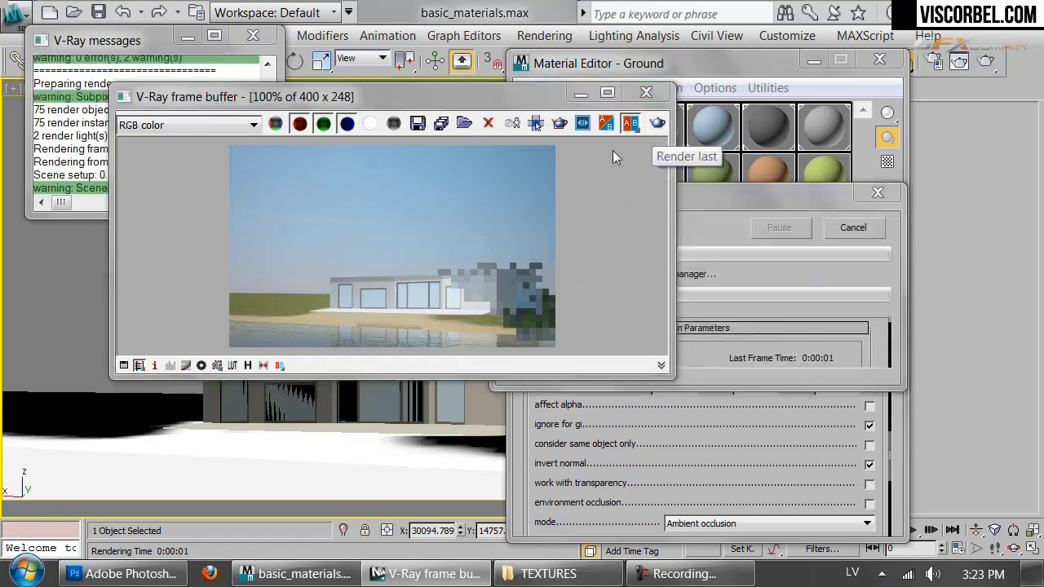
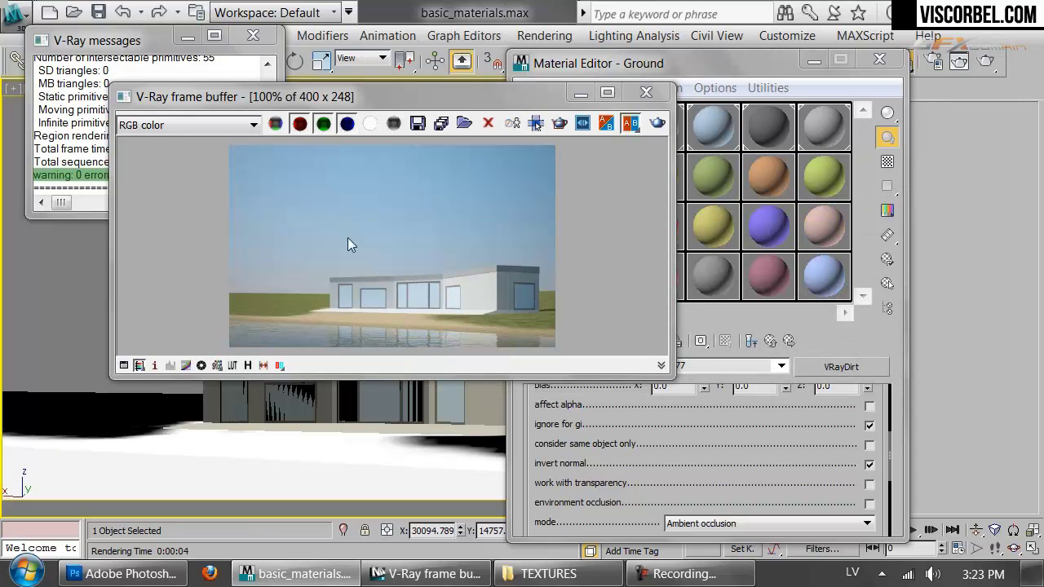
{"action": "left_click", "coordinate": [656, 99]}
- Assign a Noise map to the VRayDirt radius slot and render the full view for a closer look at the shoreline
{"action": "left_click_drag", "start_coordinate": [688, 466], "coordinate": [737, 316]}
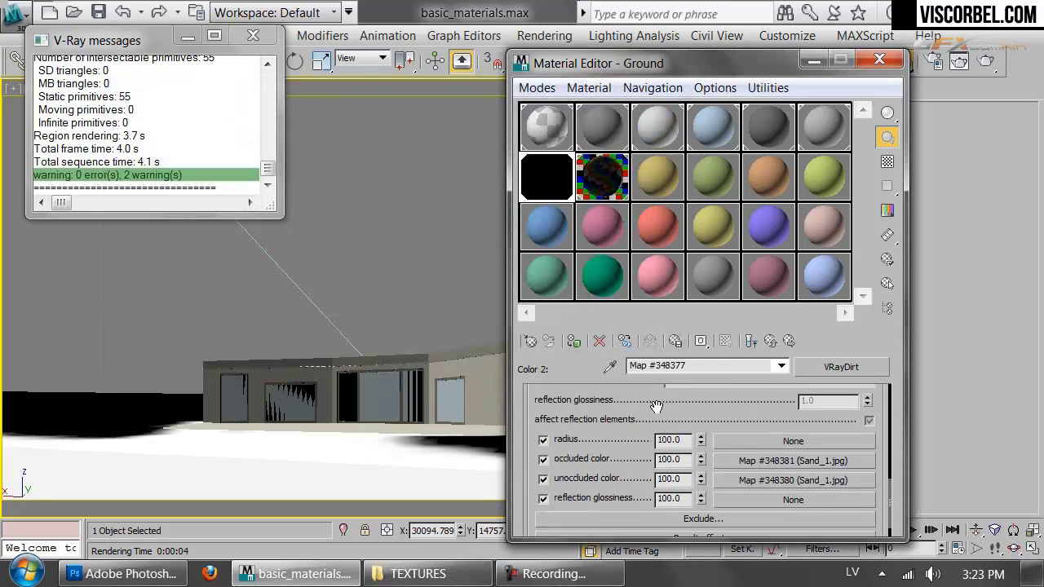
{"action": "left_click", "coordinate": [749, 442]}
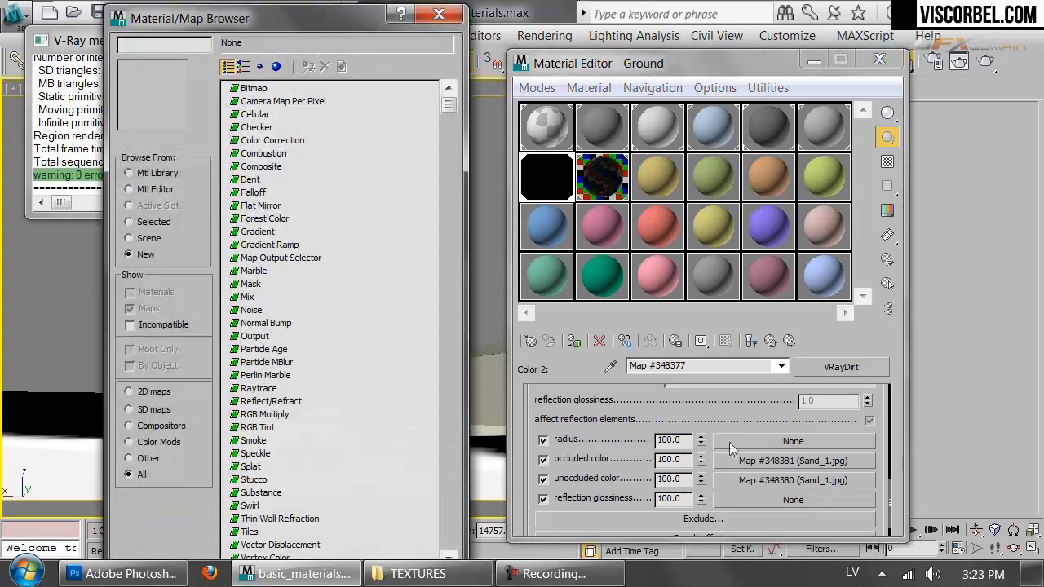
{"action": "double_click", "coordinate": [243, 310]}
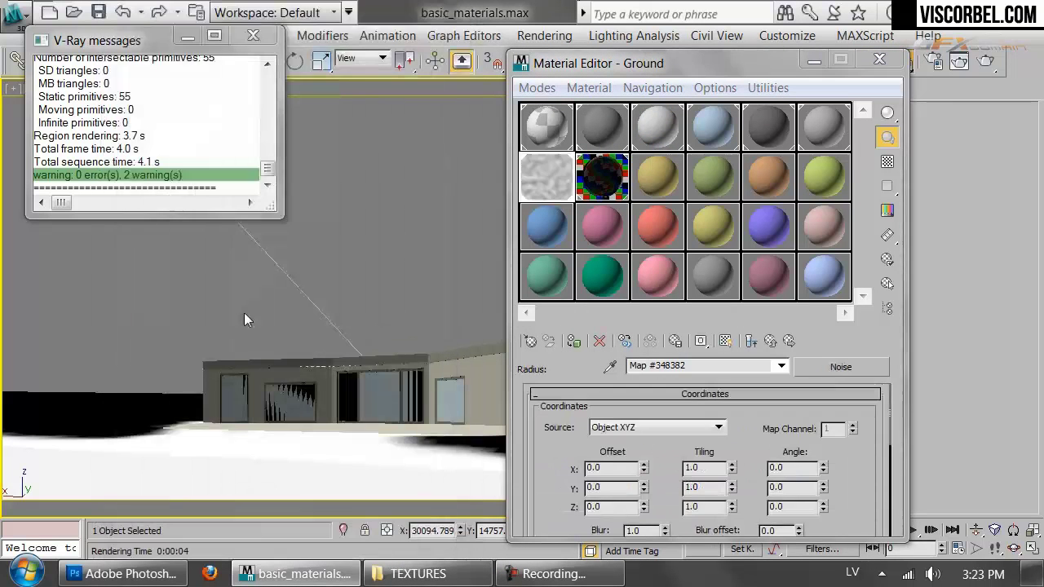
{"action": "scroll", "coordinate": [571, 469], "scroll_direction": "down", "scroll_amount": 5}
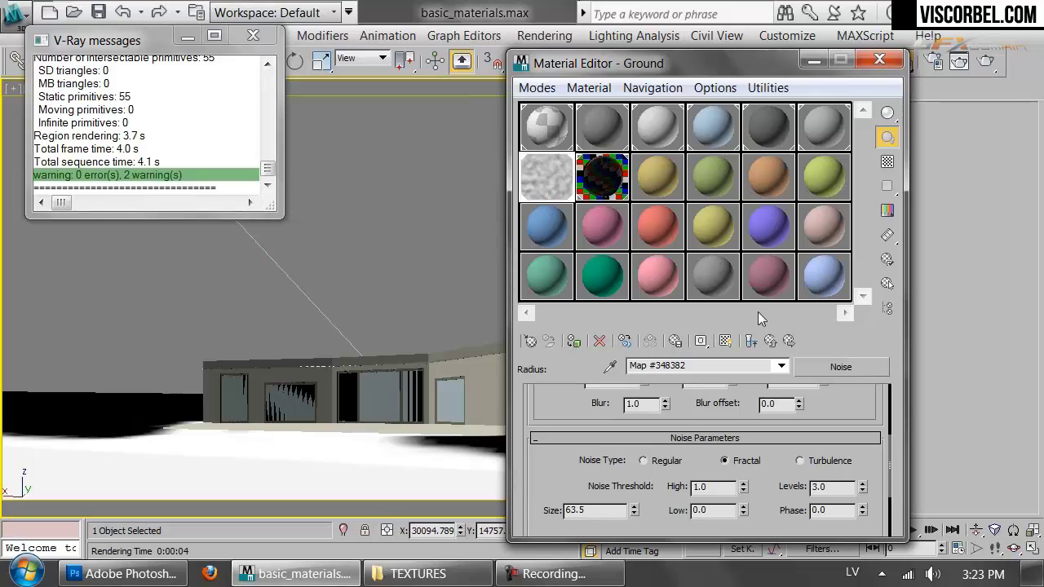
{"action": "left_click", "coordinate": [986, 61]}
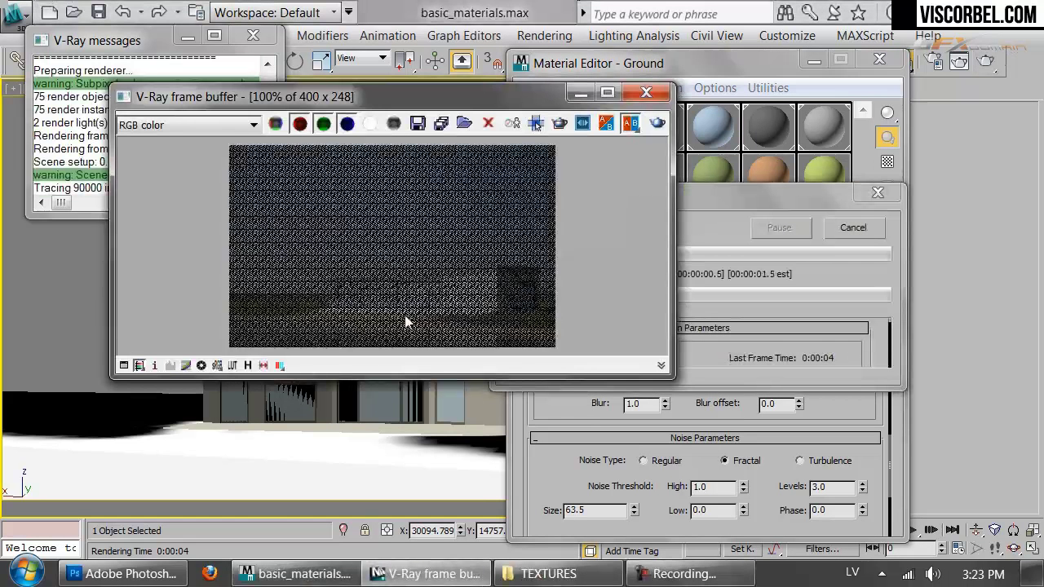
{"action": "scroll", "coordinate": [380, 332], "scroll_direction": "up", "scroll_amount": 1}
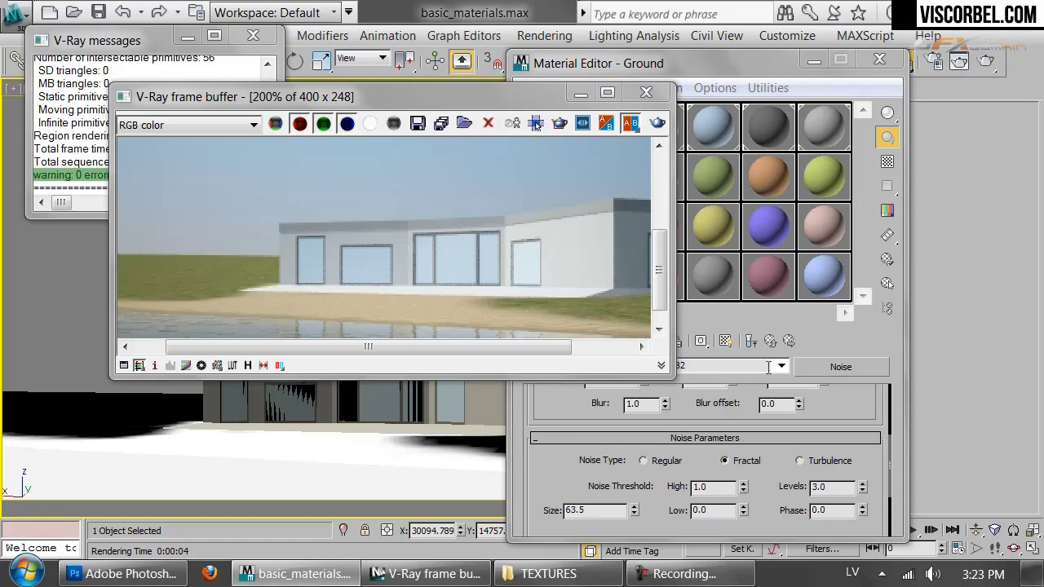
- Set the VRayDirt radius to 20, turn region rendering back on, and render the marked shoreline region
{"action": "left_click", "coordinate": [796, 372]}
{"action": "double_click", "coordinate": [822, 416]}
{"action": "type", "text": "20"}
{"action": "key", "text": "Return"}
{"action": "left_click", "coordinate": [442, 315]}
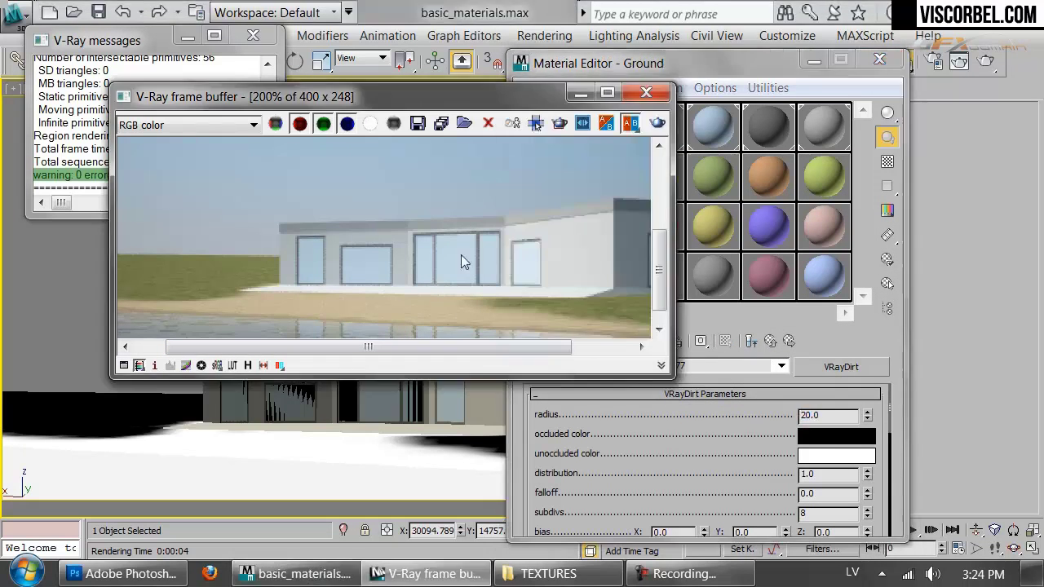
{"action": "left_click", "coordinate": [564, 119]}
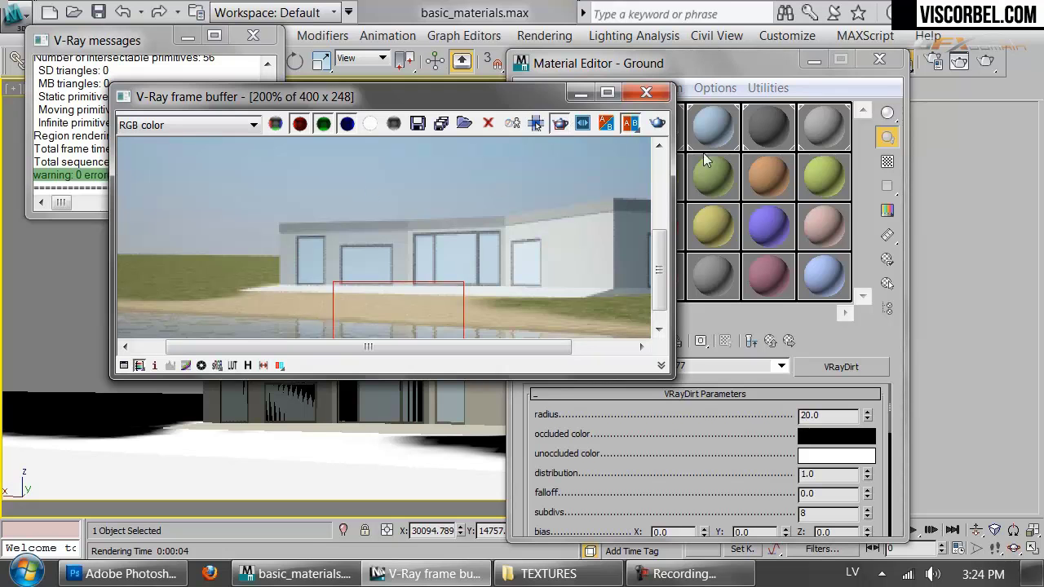
{"action": "left_click", "coordinate": [658, 122]}
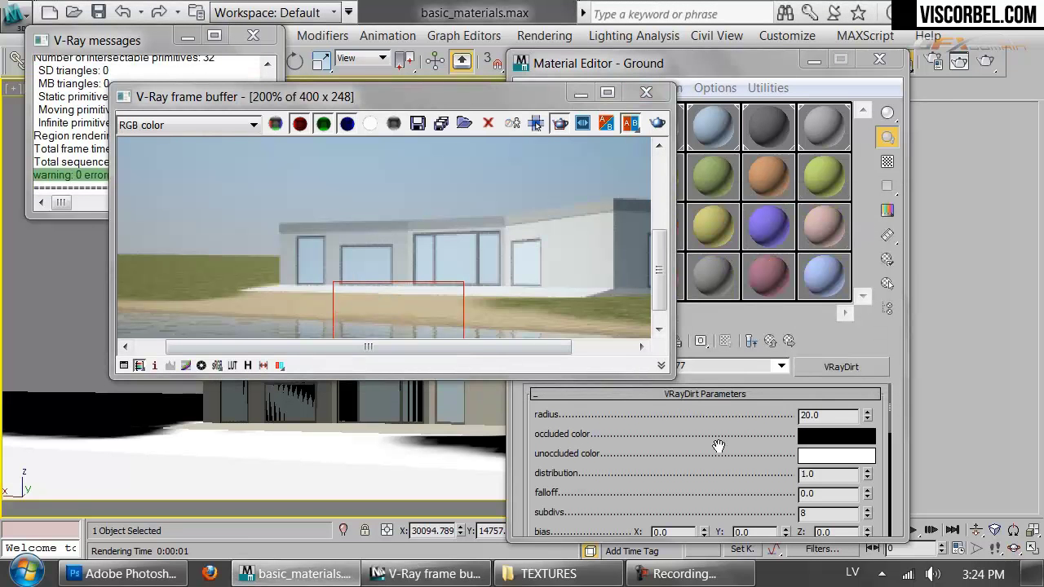
- Set the size of the radius Noise map to 50 and render the marked region again
{"action": "left_click", "coordinate": [708, 441]}
{"action": "scroll", "coordinate": [718, 457], "scroll_direction": "down", "scroll_amount": 10}
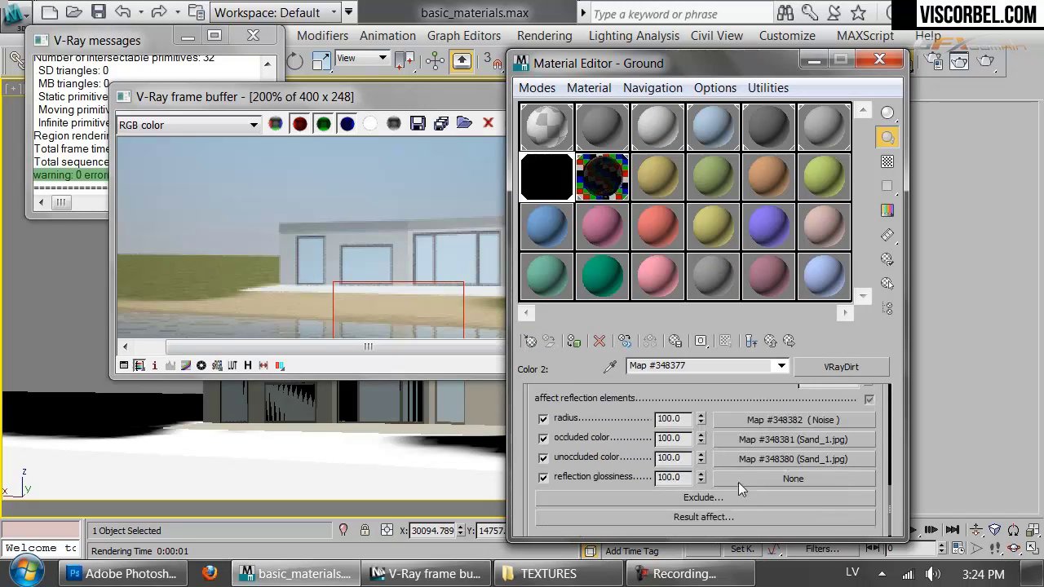
{"action": "left_click", "coordinate": [782, 422]}
{"action": "scroll", "coordinate": [732, 471], "scroll_direction": "down", "scroll_amount": 8}
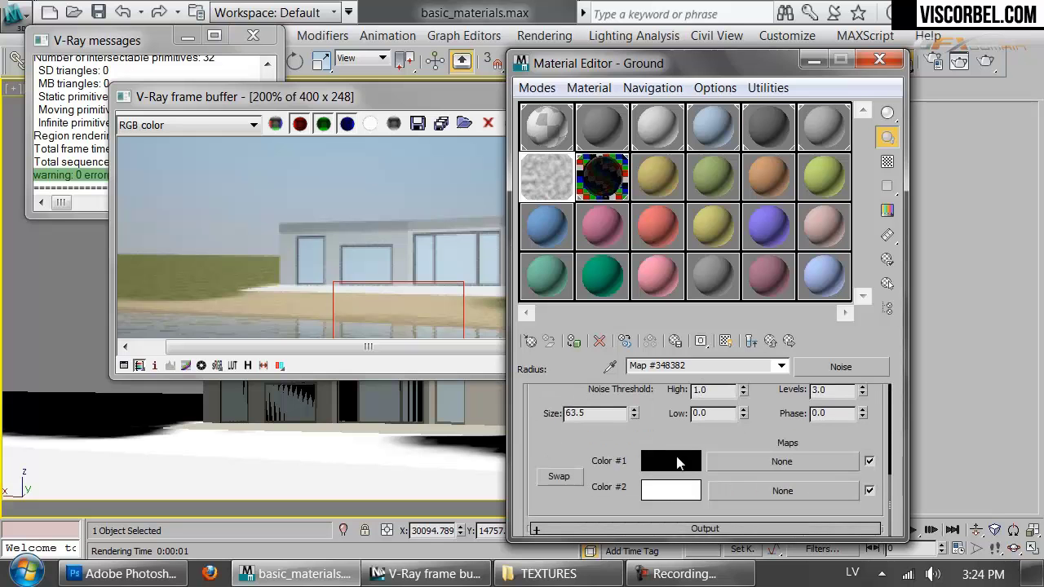
{"action": "double_click", "coordinate": [575, 414]}
{"action": "type", "text": "50"}
{"action": "key", "text": "Return"}
{"action": "left_click", "coordinate": [463, 174]}
{"action": "left_click", "coordinate": [657, 122]}
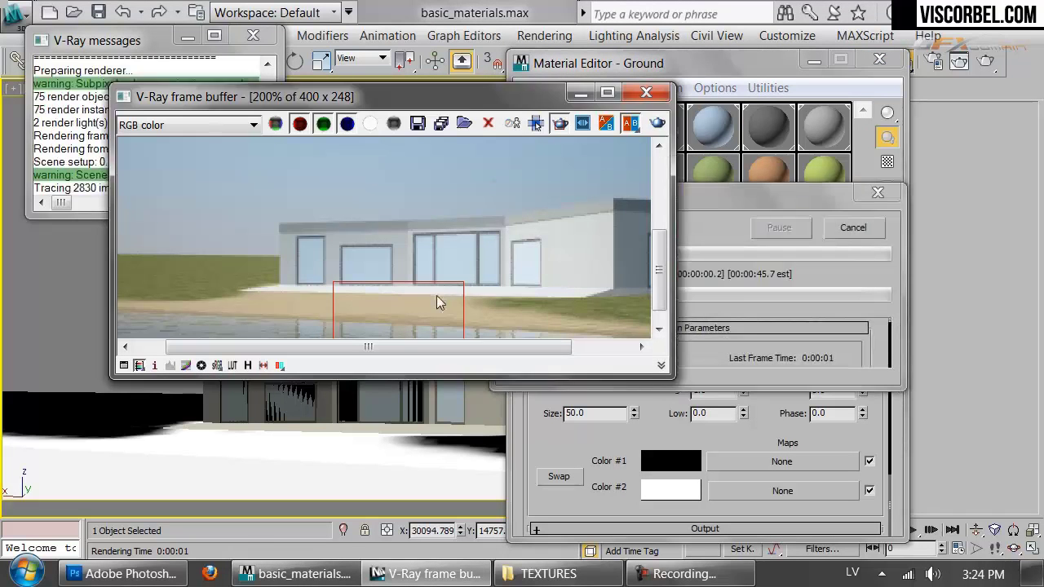
- Turn off region rendering, render the full view, inspect the sand at the waterline, and close the frame buffer
{"action": "left_click", "coordinate": [751, 441]}
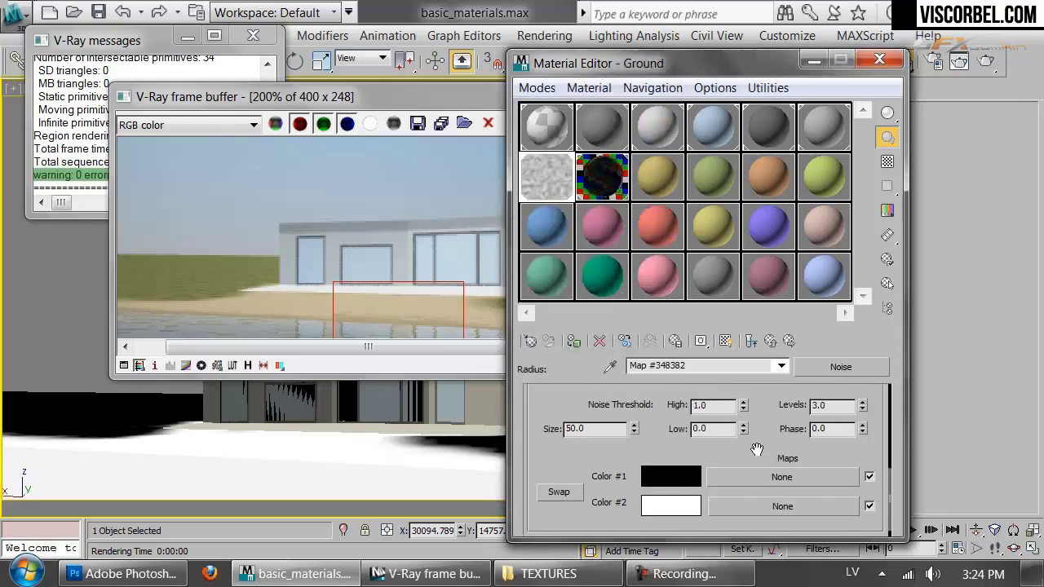
{"action": "left_click", "coordinate": [387, 270]}
{"action": "scroll", "coordinate": [387, 270], "scroll_direction": "down", "scroll_amount": 1}
{"action": "left_click", "coordinate": [560, 122]}
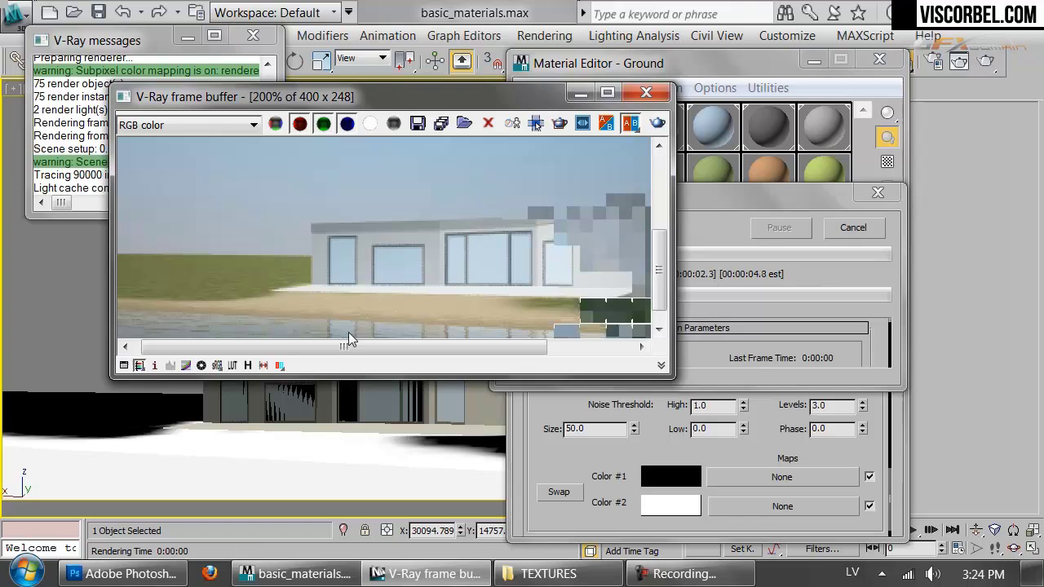
{"action": "scroll", "coordinate": [450, 280], "scroll_direction": "up", "scroll_amount": 1}
{"action": "middle_click_drag", "start_coordinate": [511, 249], "coordinate": [347, 205]}
{"action": "scroll", "coordinate": [534, 188], "scroll_direction": "down", "scroll_amount": 1}
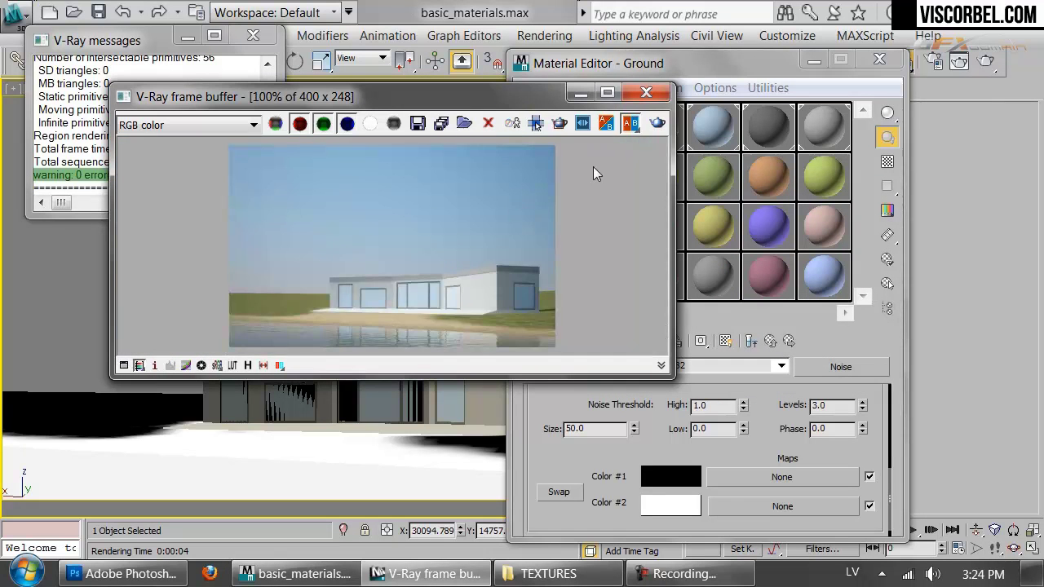
{"action": "left_click", "coordinate": [646, 93]}
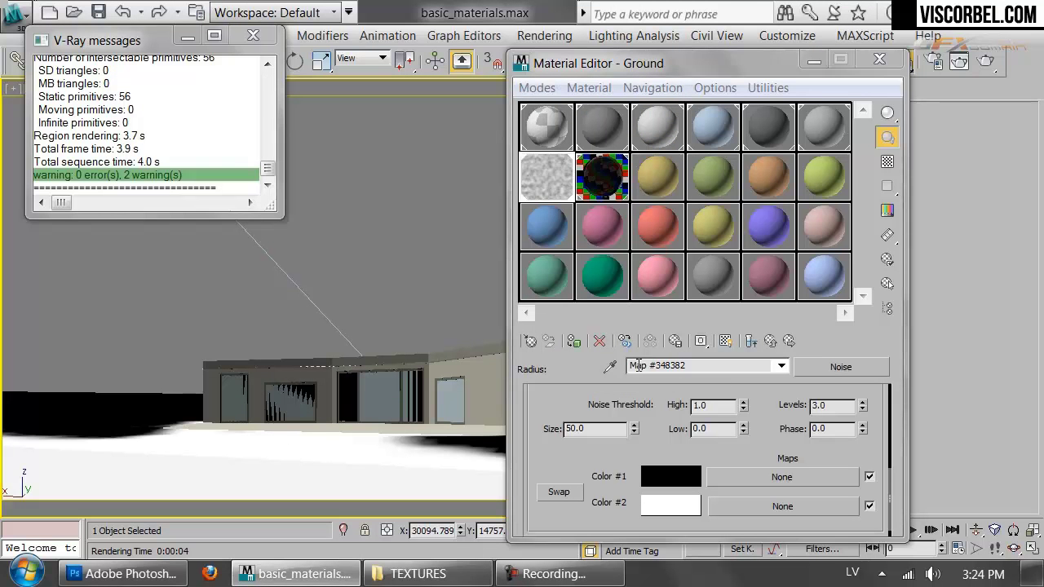
- Switch to Photoshop, open Sand_1.jpg from the TEXTURES folder, and inspect its ripple detail up close
{"action": "left_click", "coordinate": [122, 574]}
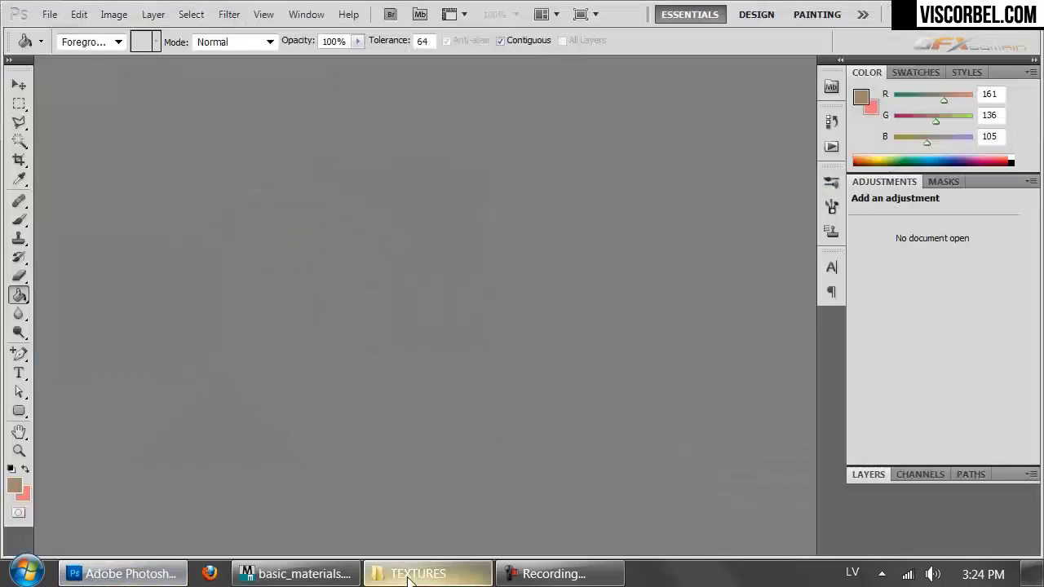
{"action": "left_click", "coordinate": [420, 573]}
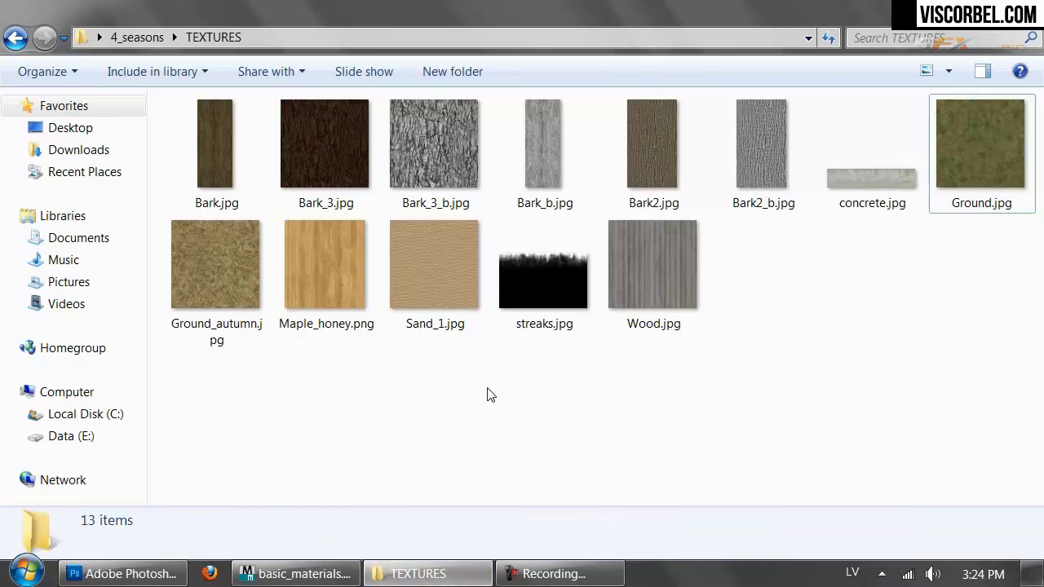
{"action": "left_click_drag", "start_coordinate": [427, 279], "coordinate": [439, 187]}
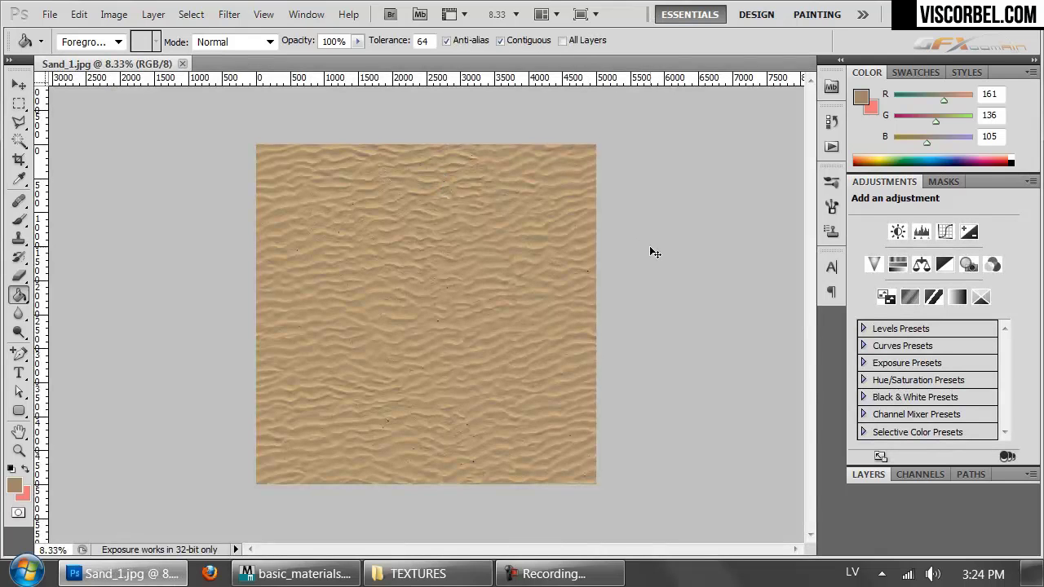
{"action": "key", "text": "ctrl+plus"}
{"action": "key", "text": "ctrl+plus"}
{"action": "key", "text": "ctrl+plus"}
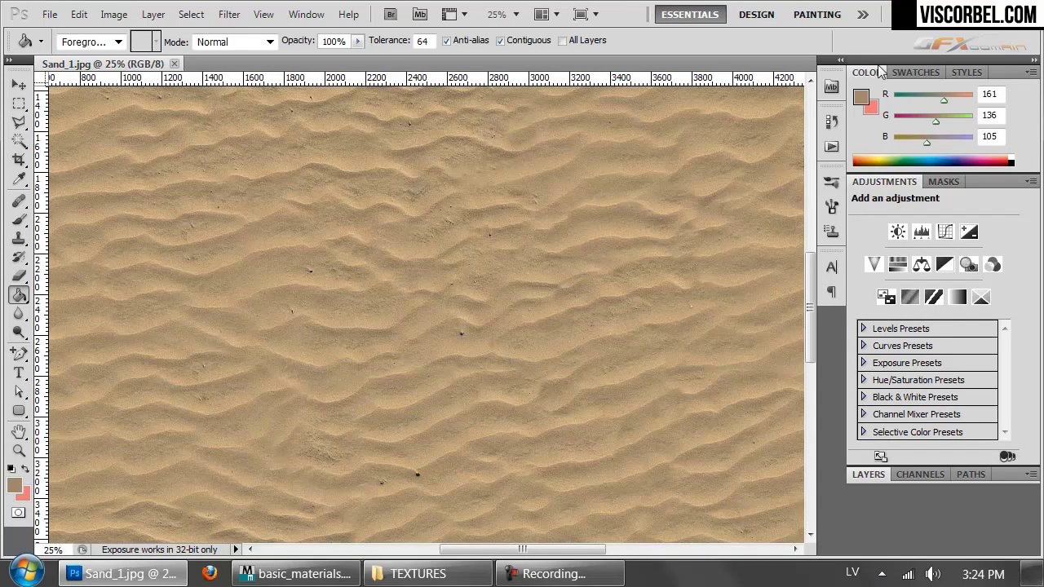
{"action": "key", "text": "ctrl+minus"}
{"action": "key", "text": "ctrl+minus"}
{"action": "key", "text": "ctrl+minus"}
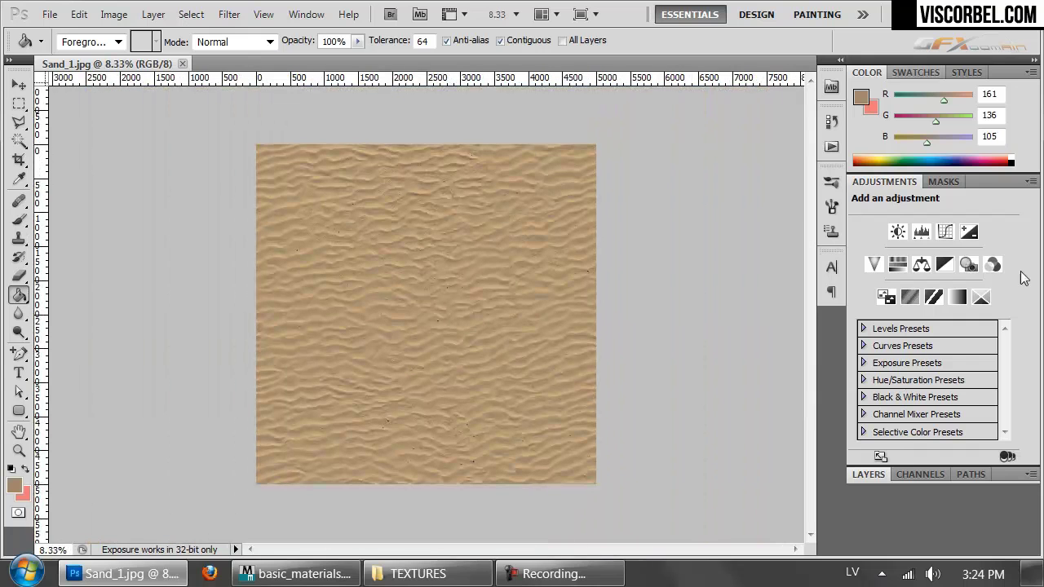
- Duplicate the Background layer of Sand_1.jpg and desaturate the copy
{"action": "left_click", "coordinate": [870, 474]}
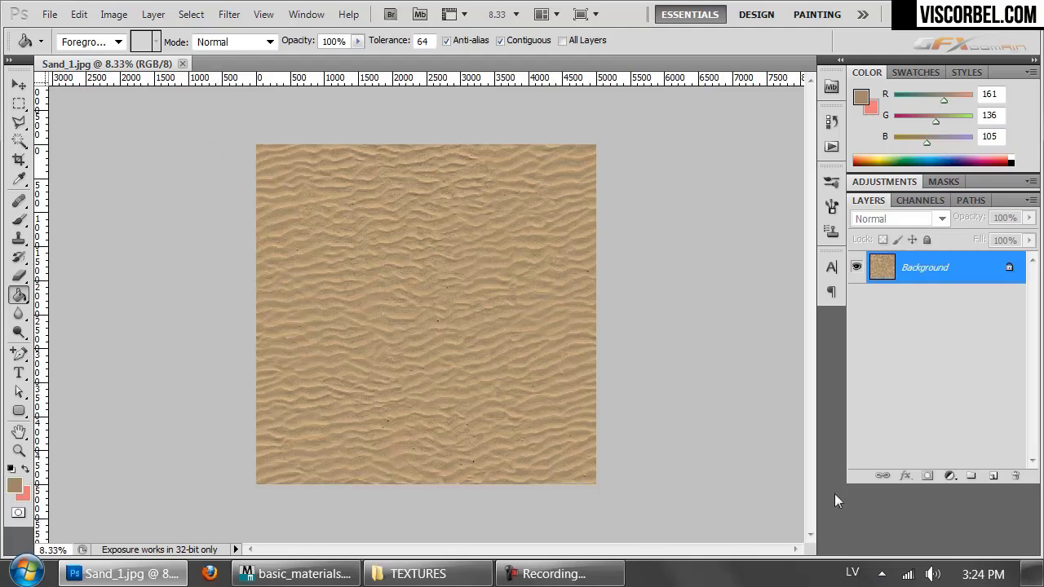
{"action": "key", "text": "ctrl+j"}
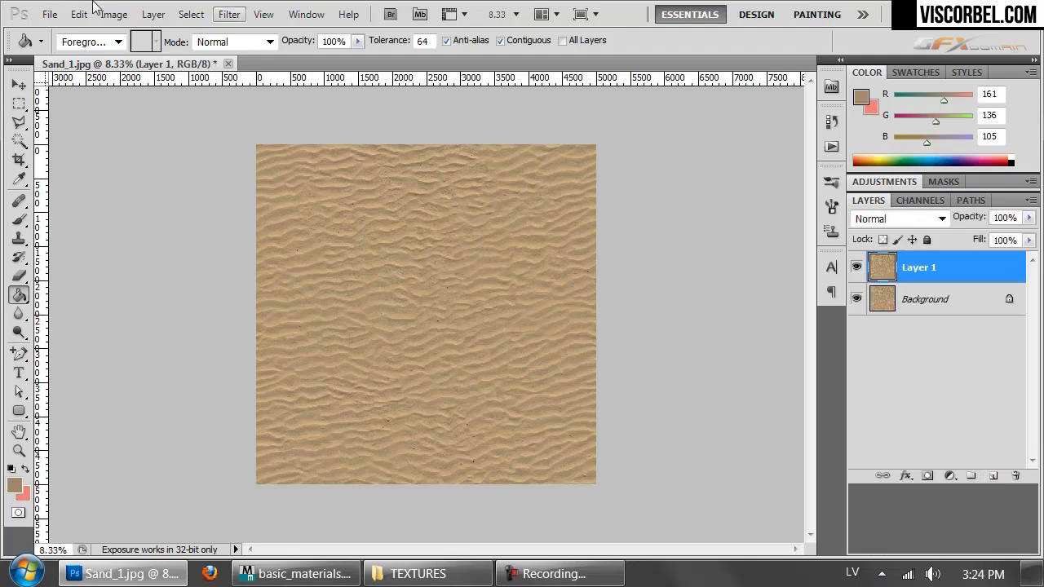
{"action": "left_click", "coordinate": [114, 13]}
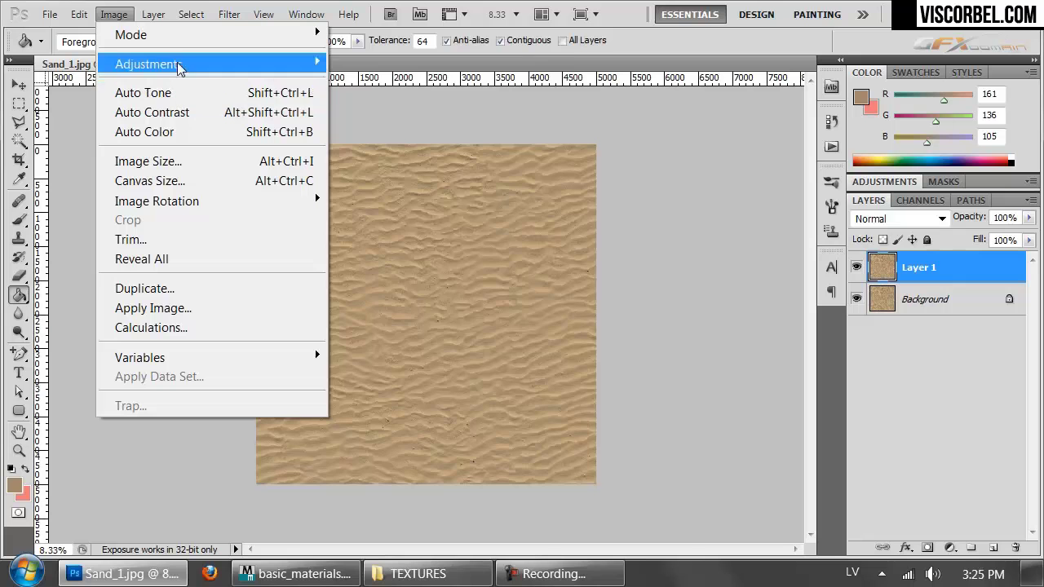
{"action": "mouse_move", "coordinate": [179, 68]}
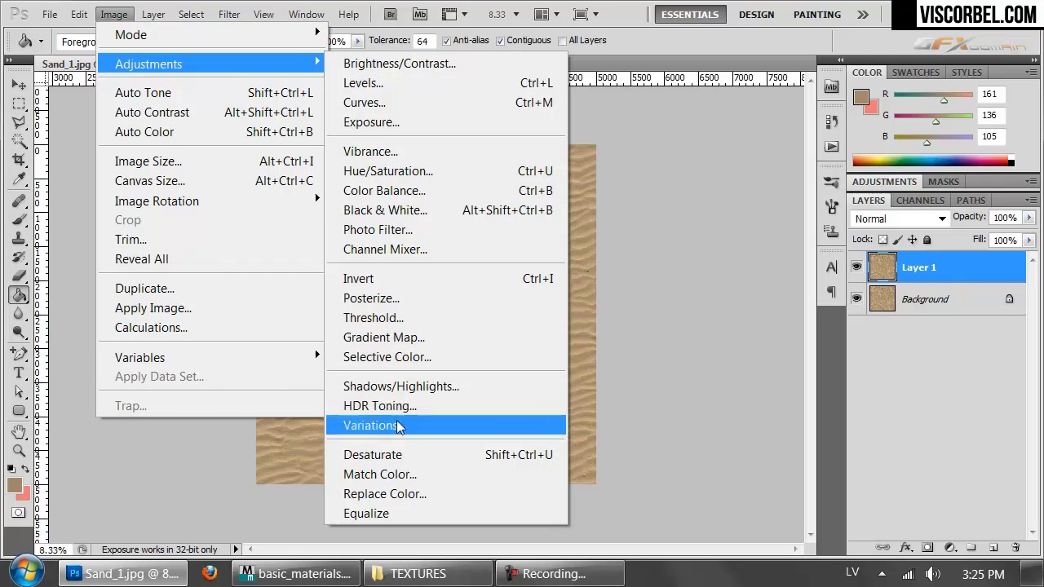
{"action": "left_click", "coordinate": [385, 453]}
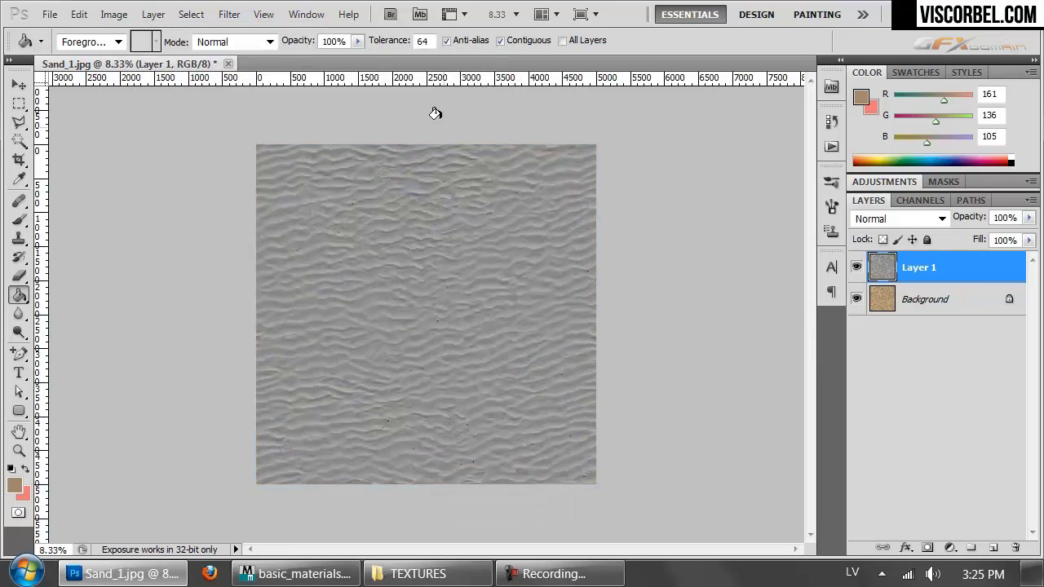
- Apply a High Pass filter with a radius of 57.1 pixels to the desaturated layer and inspect the ripples up close
{"action": "left_click", "coordinate": [229, 14]}
{"action": "mouse_move", "coordinate": [334, 424]}
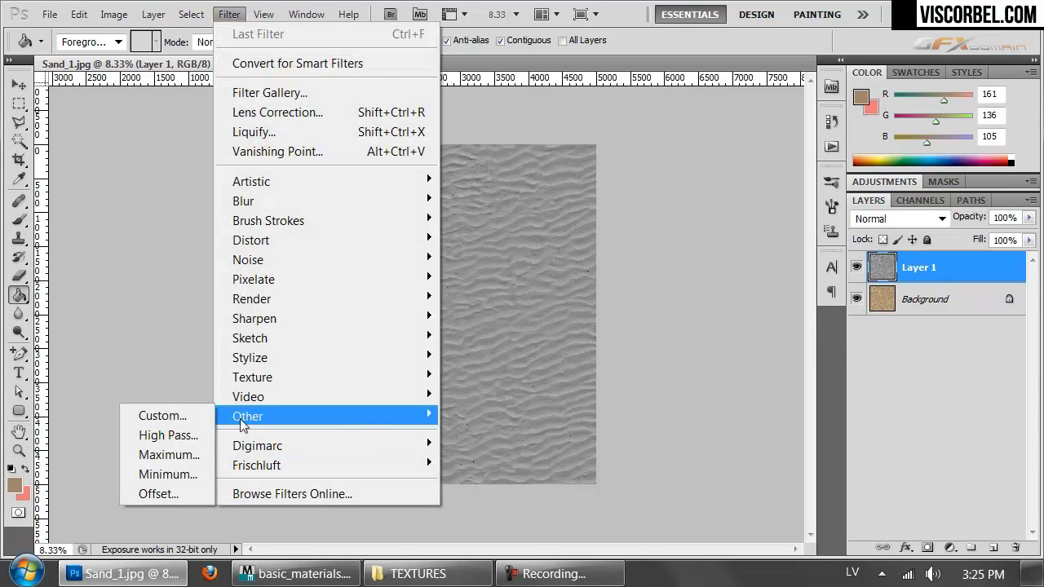
{"action": "left_click", "coordinate": [151, 433]}
{"action": "left_click_drag", "start_coordinate": [661, 360], "coordinate": [723, 360]}
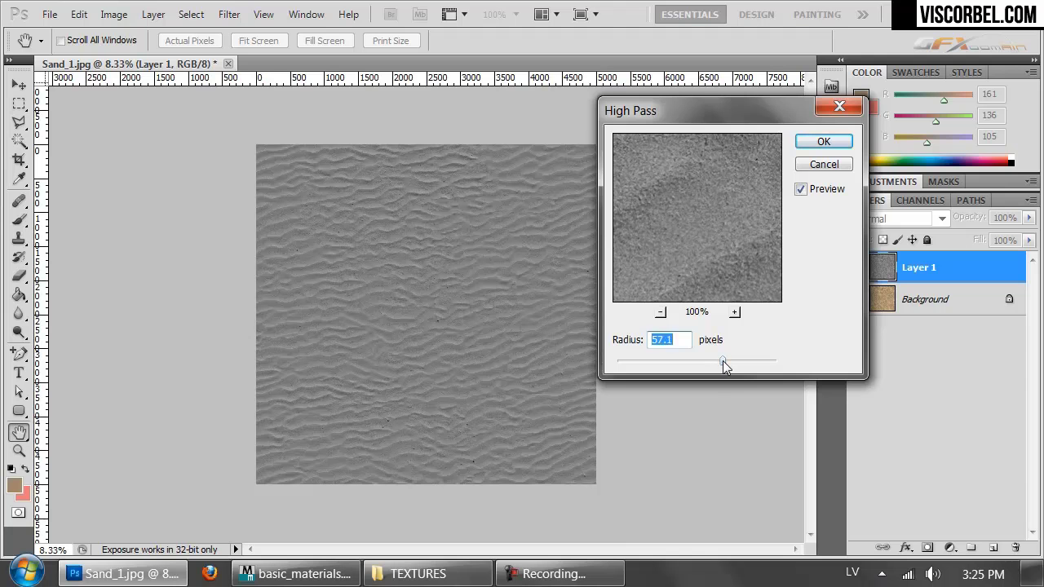
{"action": "left_click", "coordinate": [824, 151]}
{"action": "key", "text": "ctrl+plus"}
{"action": "key", "text": "ctrl+plus"}
{"action": "key", "text": "ctrl+plus"}
{"action": "key", "text": "ctrl+plus"}
{"action": "key", "text": "ctrl+plus"}
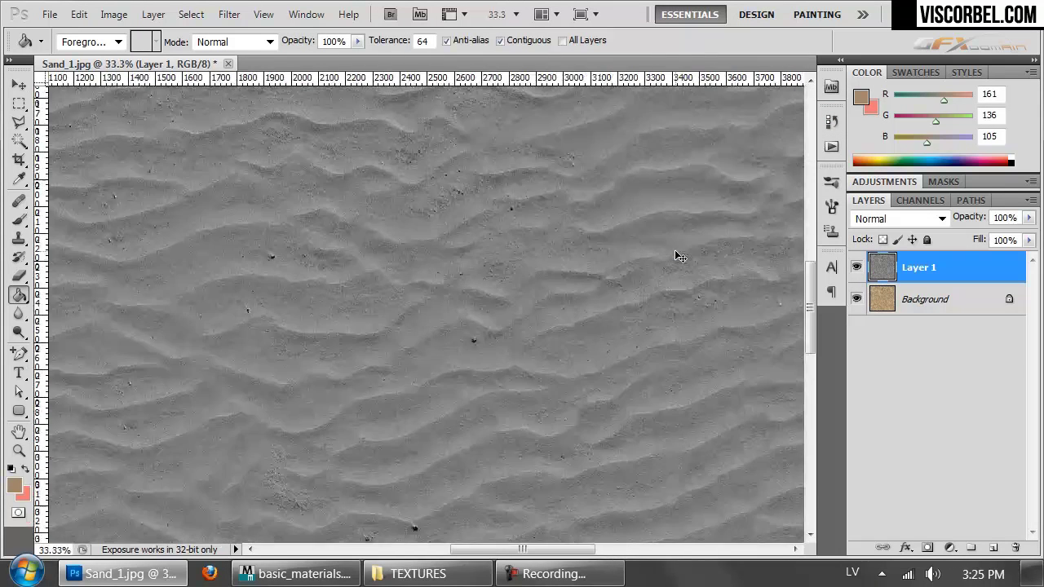
- Increase Layer 1's contrast with a Curves adjustment, mapping input 121 to output 103 and input 163 to output 229
{"action": "key", "text": "ctrl+minus"}
{"action": "key", "text": "ctrl+minus"}
{"action": "key", "text": "ctrl+minus"}
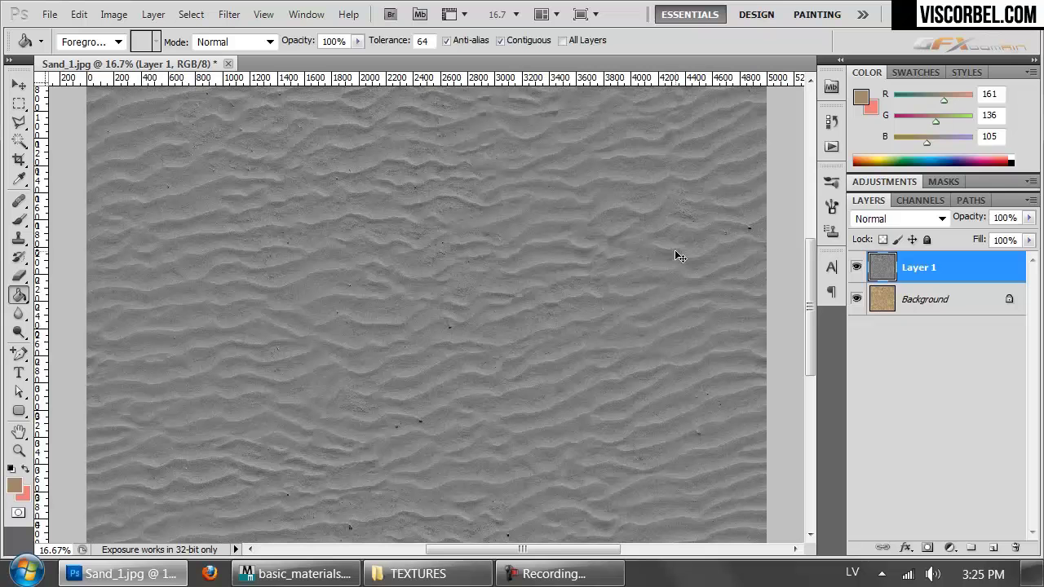
{"action": "left_click", "coordinate": [118, 14]}
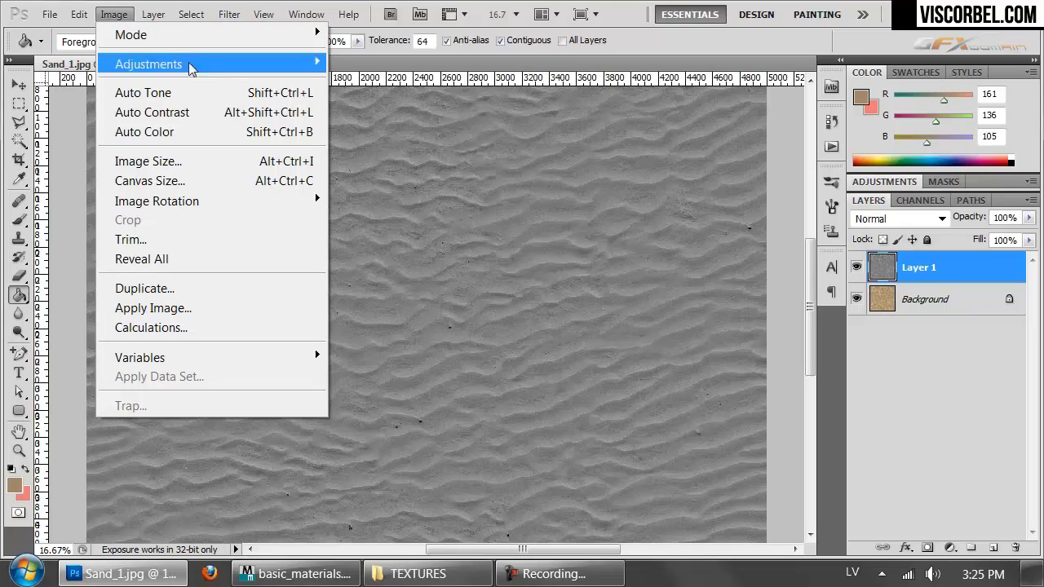
{"action": "mouse_move", "coordinate": [221, 63]}
{"action": "left_click", "coordinate": [489, 101]}
{"action": "left_click_drag", "start_coordinate": [478, 224], "coordinate": [475, 207]}
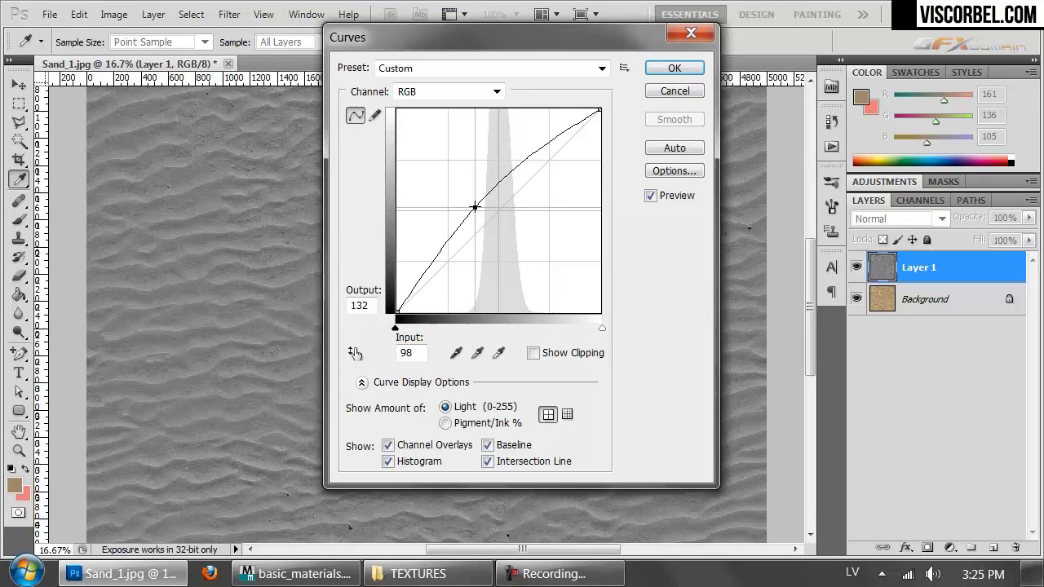
{"action": "left_click_drag", "start_coordinate": [539, 148], "coordinate": [533, 139]}
{"action": "left_click_drag", "start_coordinate": [479, 208], "coordinate": [499, 236]}
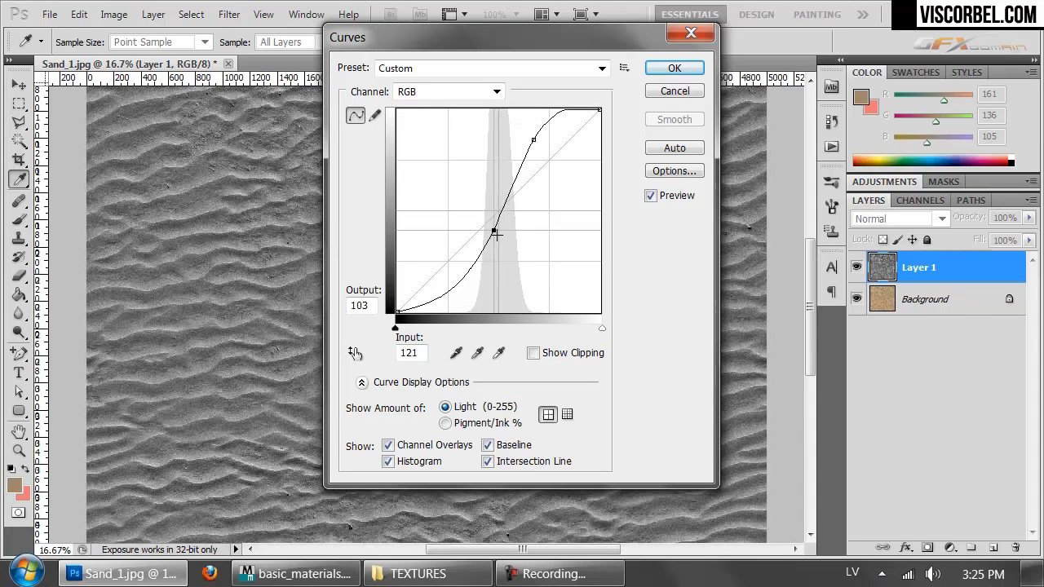
{"action": "mouse_move", "coordinate": [534, 141]}
{"action": "left_mouse_down"}
{"action": "mouse_move", "coordinate": [538, 147]}
{"action": "mouse_move", "coordinate": [527, 130]}
{"action": "left_mouse_up"}
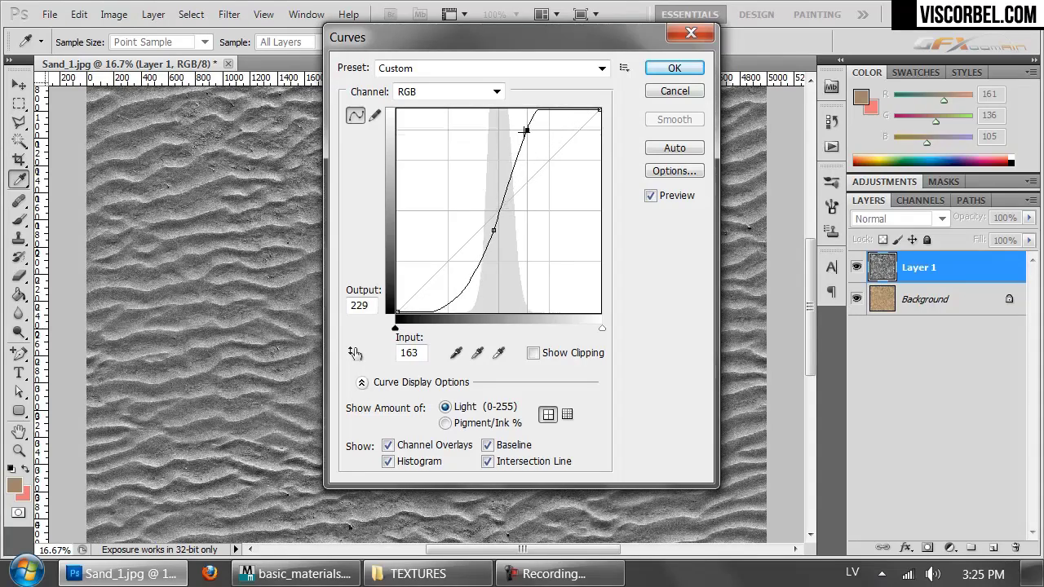
{"action": "left_click", "coordinate": [674, 68]}
{"action": "key", "text": "g"}
- Examine the high-contrast sand ripples at overview and close-up zoom levels
{"action": "key", "text": "ctrl+minus"}
{"action": "key", "text": "ctrl+minus"}
{"action": "key", "text": "ctrl+plus"}
{"action": "key", "text": "ctrl+plus"}
{"action": "key", "text": "ctrl+plus"}
{"action": "key", "text": "ctrl+plus"}
{"action": "key", "text": "ctrl+plus"}
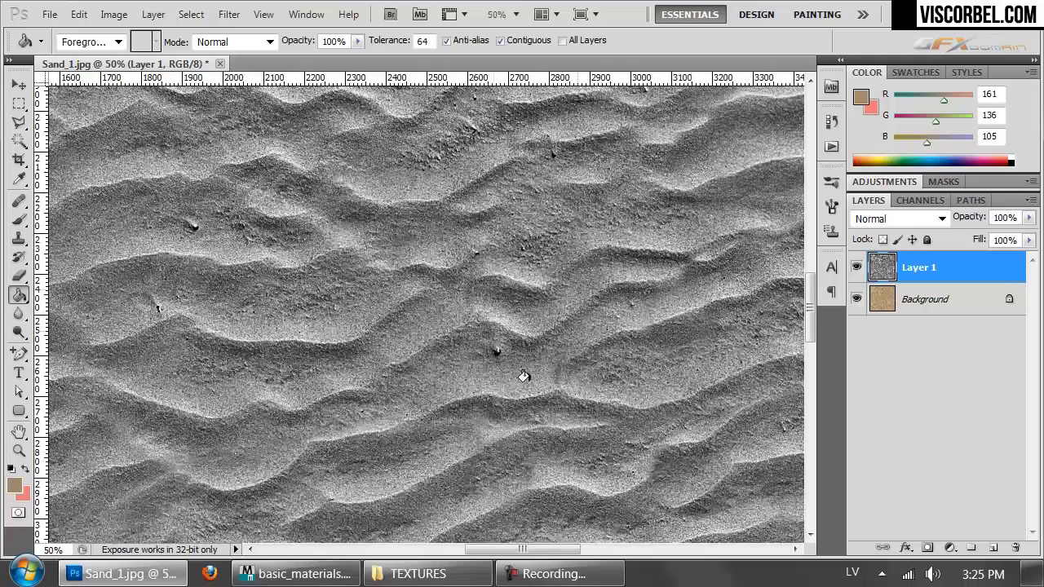
{"action": "scroll", "coordinate": [532, 275], "scroll_direction": "down", "scroll_amount": 5}
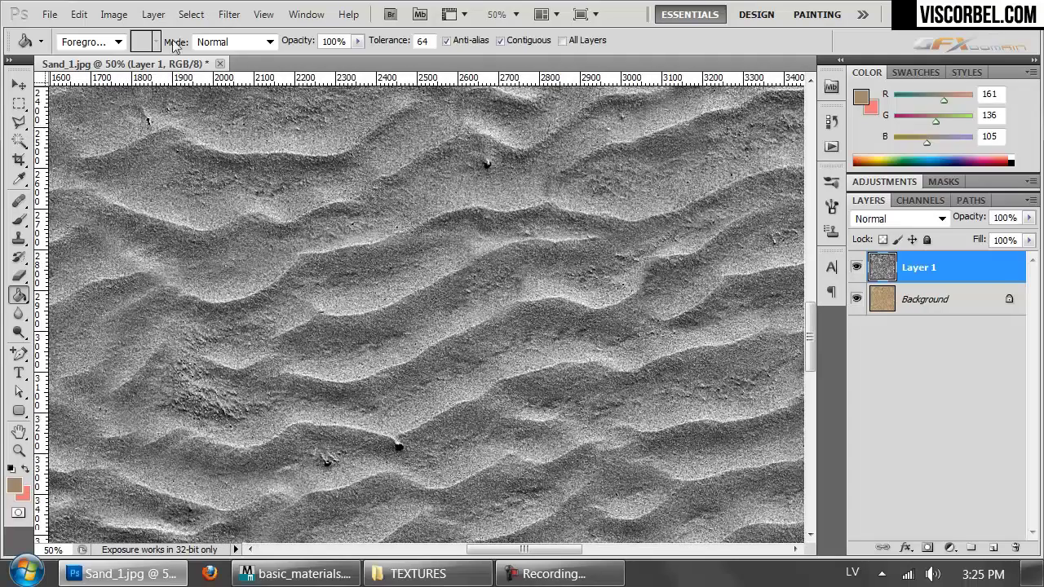
- Select the bright ripple crests with Color Range by sampling a light gray of RGB 224, and copy them to a new layer
{"action": "left_click", "coordinate": [191, 14]}
{"action": "left_click", "coordinate": [233, 189]}
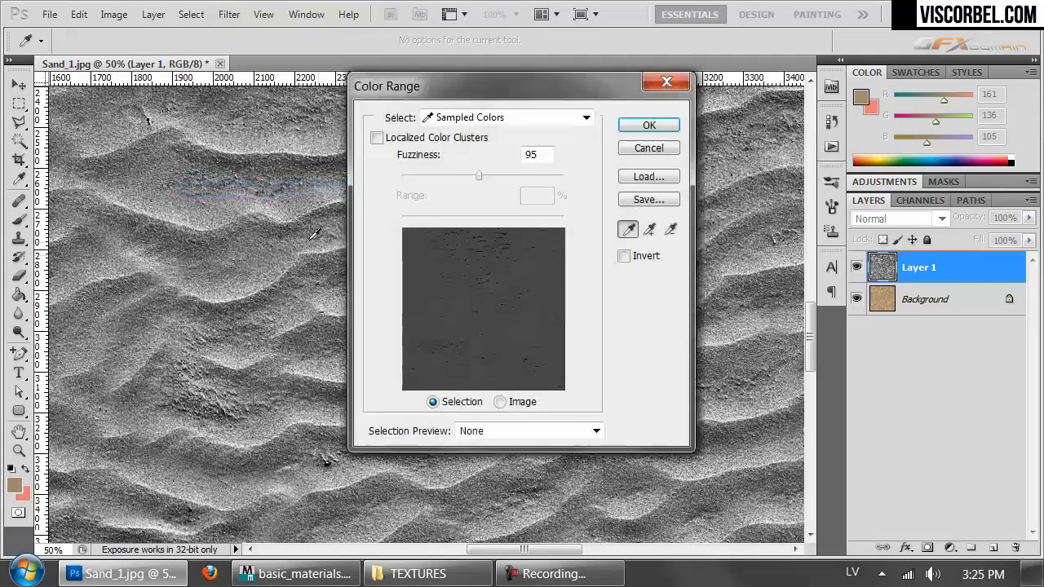
{"action": "left_click", "coordinate": [320, 249]}
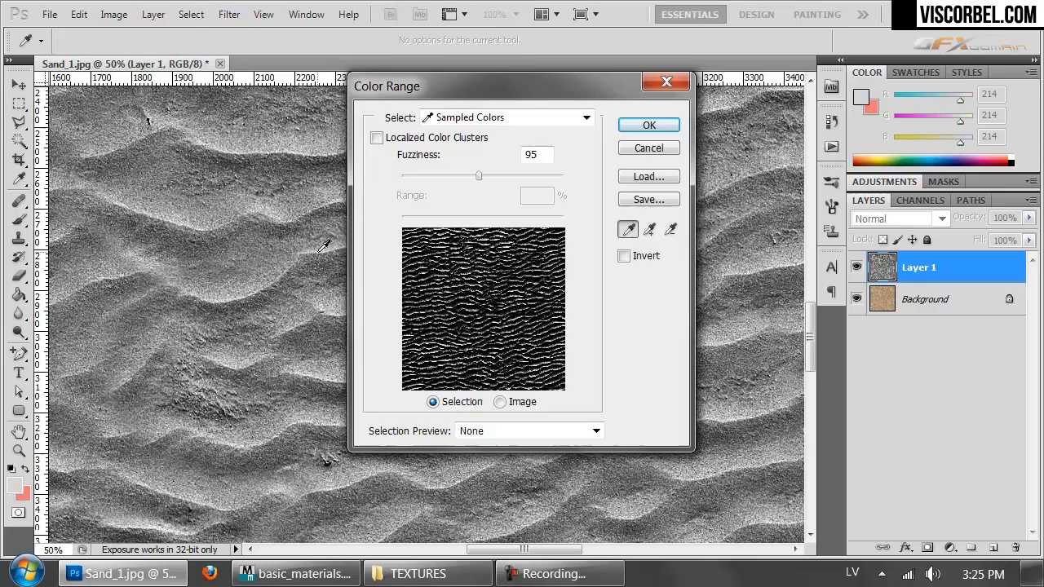
{"action": "left_click", "coordinate": [323, 244]}
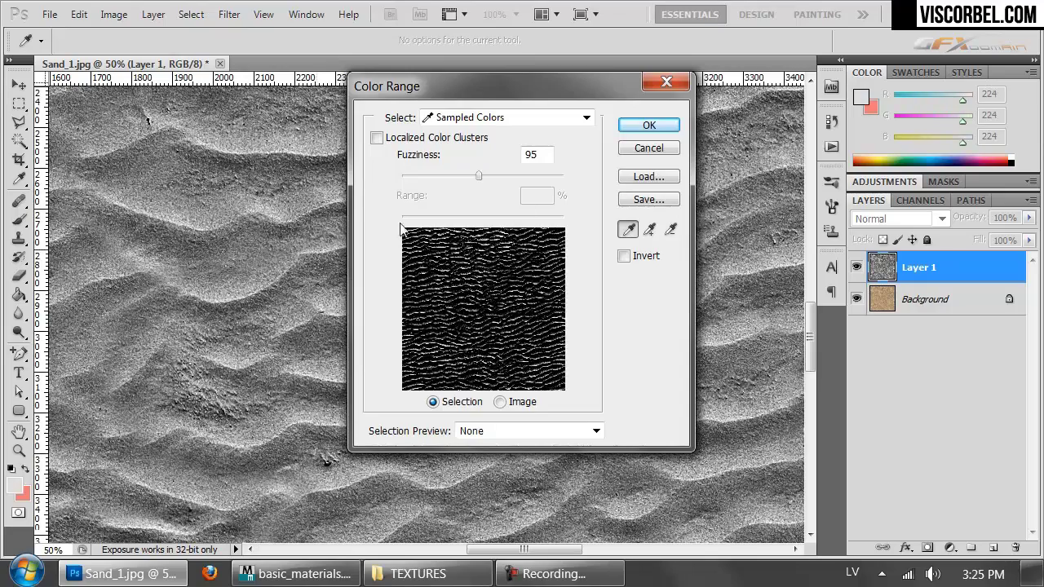
{"action": "left_click", "coordinate": [649, 125]}
{"action": "key", "text": "g"}
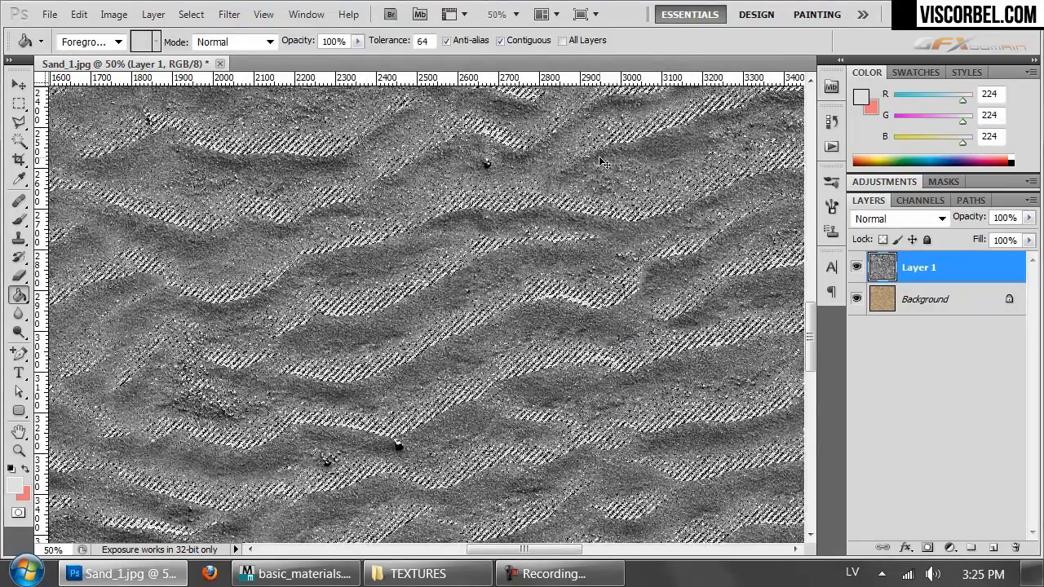
{"action": "key", "text": "ctrl+j"}
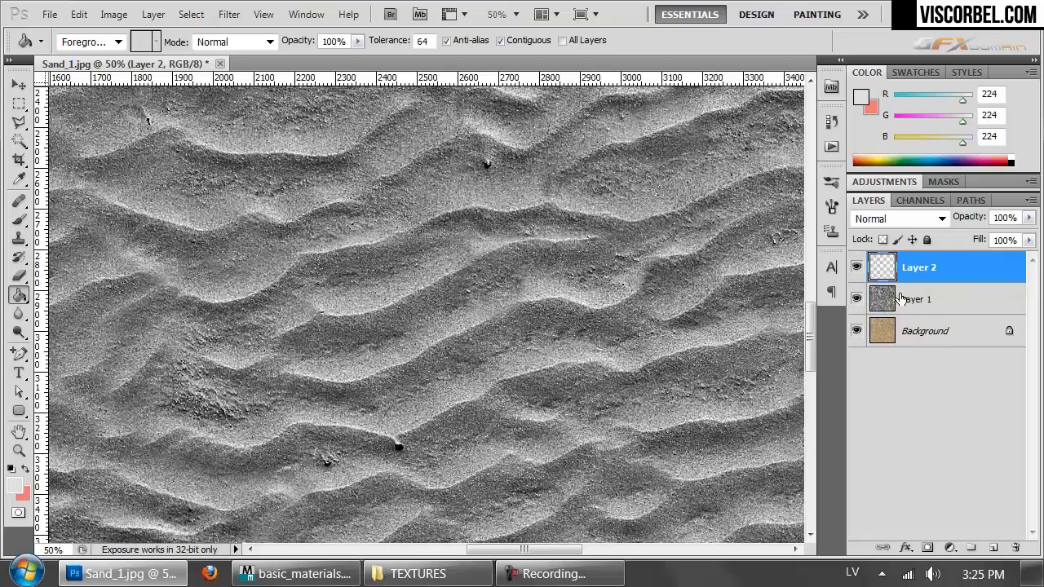
- Duplicate Layer 1 and invert the copy
{"action": "left_click", "coordinate": [899, 299]}
{"action": "key", "text": "ctrl+minus"}
{"action": "key", "text": "ctrl+minus"}
{"action": "key", "text": "ctrl+minus"}
{"action": "key", "text": "ctrl+minus"}
{"action": "key", "text": "ctrl+minus"}
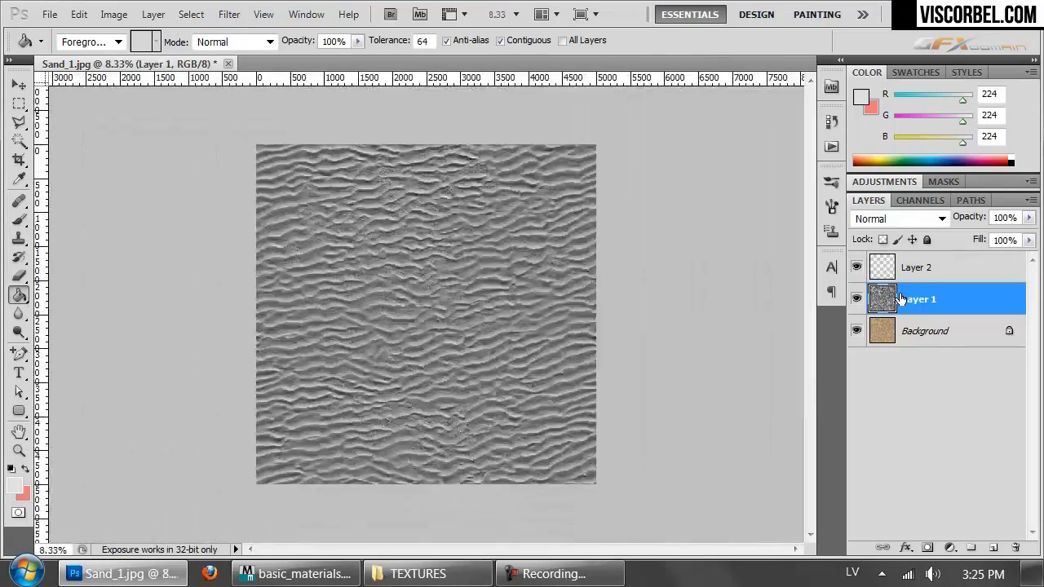
{"action": "key", "text": "ctrl+plus"}
{"action": "key", "text": "ctrl+j"}
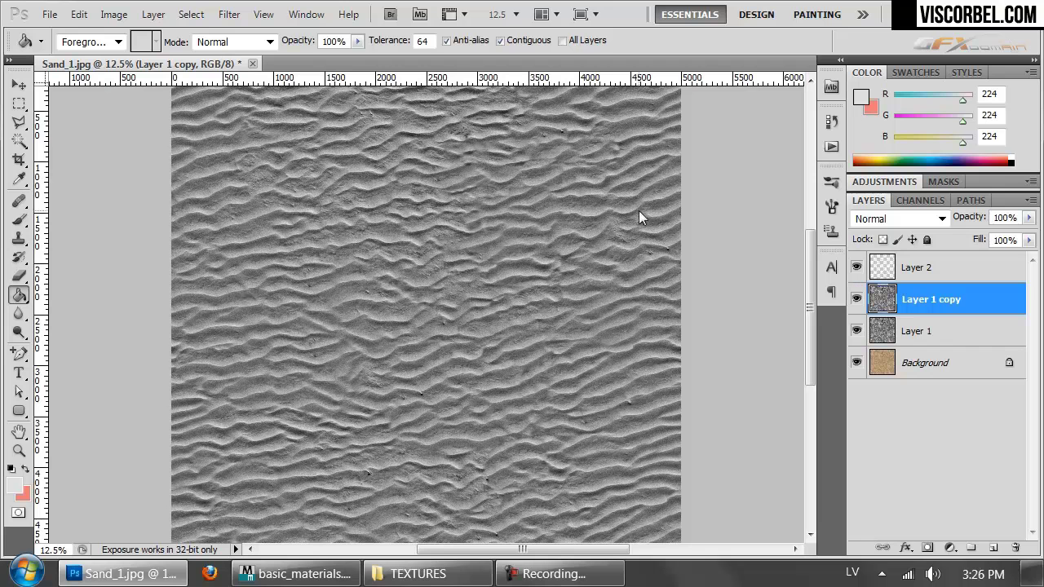
{"action": "key", "text": "ctrl+f"}
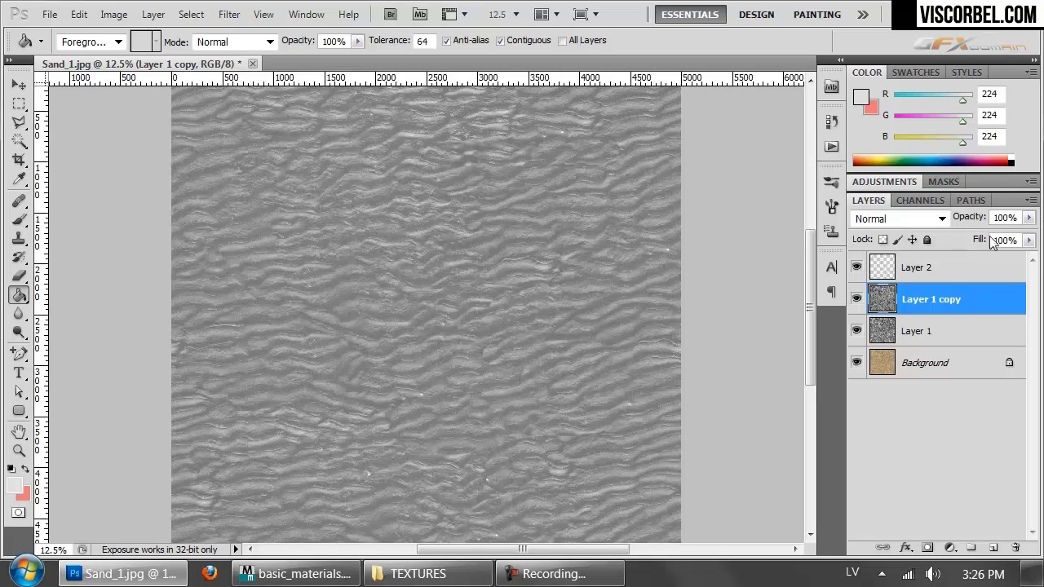
- Set the opacity of Layer 1 copy to 50%
{"action": "left_click", "coordinate": [1027, 219]}
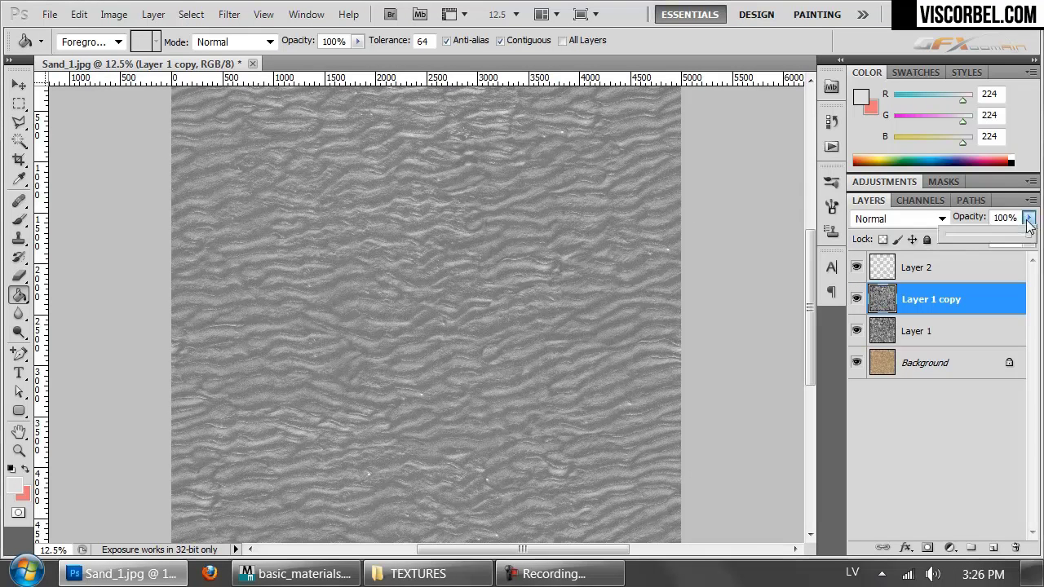
{"action": "left_click_drag", "start_coordinate": [1021, 218], "coordinate": [863, 204]}
{"action": "type", "text": "50"}
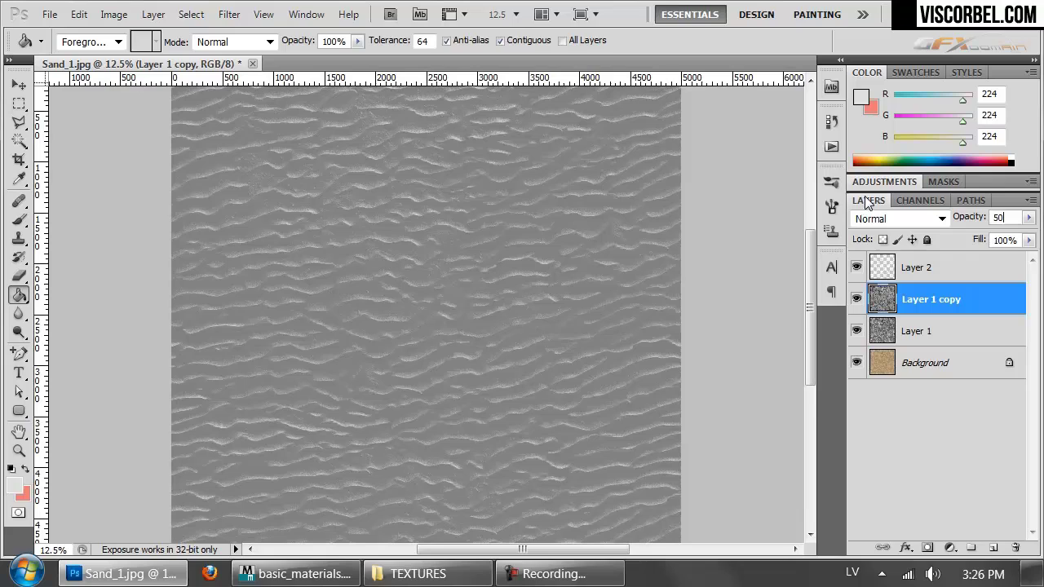
- Compare the image with Layer 1 copy hidden and shown, and examine the ripples up close
{"action": "left_click", "coordinate": [891, 333]}
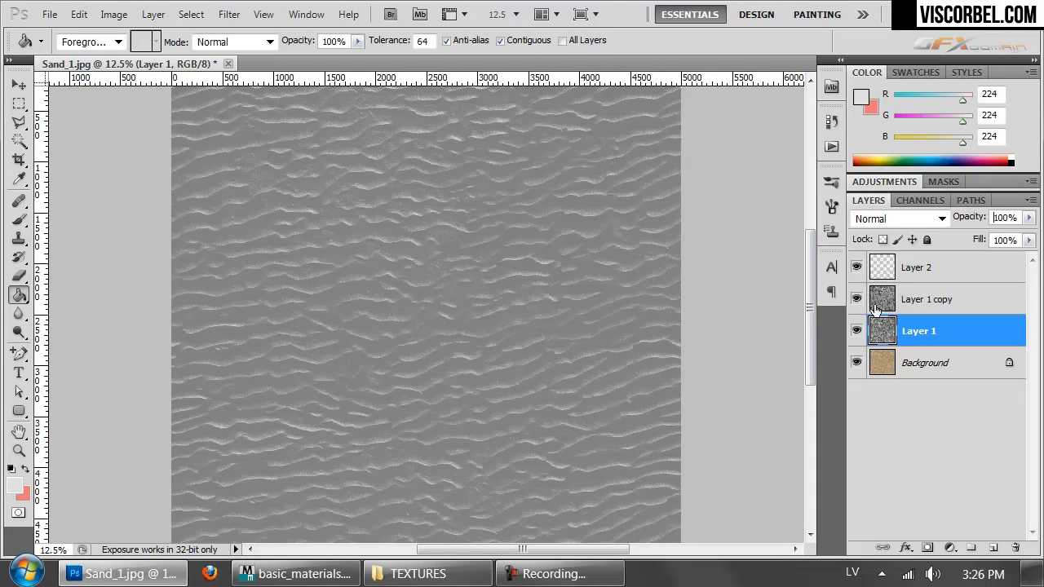
{"action": "left_click", "coordinate": [857, 299]}
{"action": "left_click", "coordinate": [858, 299]}
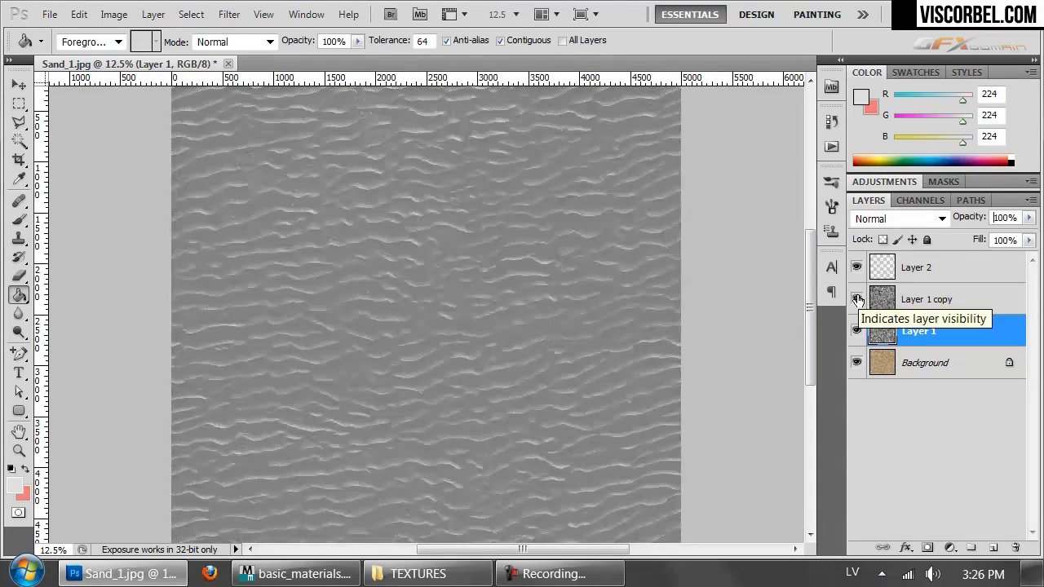
{"action": "key", "text": "ctrl+plus"}
{"action": "key", "text": "ctrl+plus"}
{"action": "key", "text": "ctrl+plus"}
{"action": "key", "text": "ctrl+plus"}
{"action": "key", "text": "ctrl+minus"}
{"action": "key", "text": "ctrl+minus"}
{"action": "key", "text": "ctrl+minus"}
{"action": "key", "text": "ctrl+minus"}
{"action": "key", "text": "ctrl+minus"}
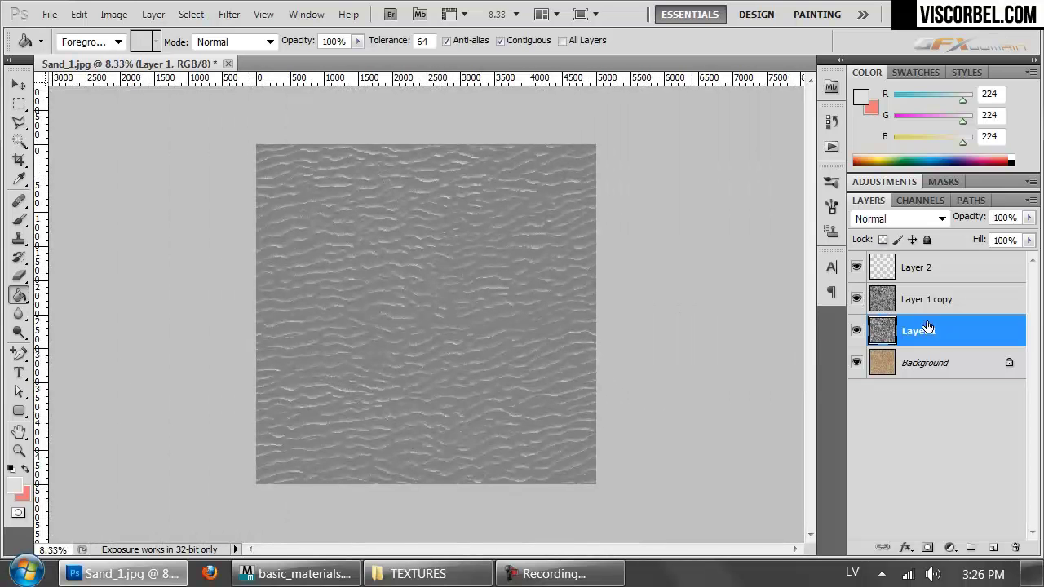
- Apply Curves to Layer 1, mapping input 142 to output 117 and input 187 to output 195
{"action": "left_click", "coordinate": [930, 303]}
{"action": "left_click", "coordinate": [892, 328]}
{"action": "key", "text": "ctrl+m"}
{"action": "left_click_drag", "start_coordinate": [501, 210], "coordinate": [510, 219]}
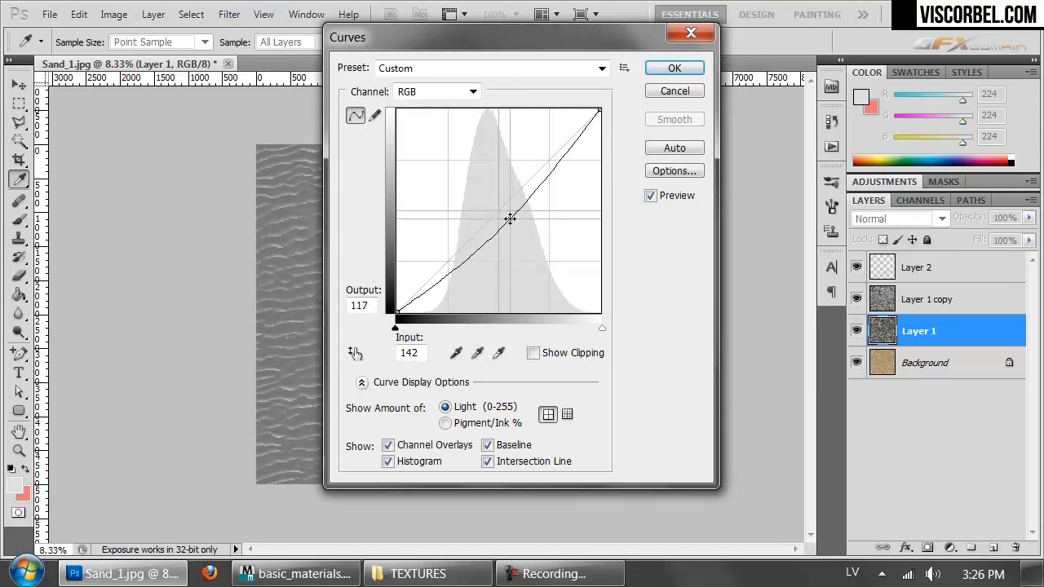
{"action": "left_click_drag", "start_coordinate": [492, 43], "coordinate": [764, 241]}
{"action": "mouse_move", "coordinate": [823, 357]}
{"action": "left_mouse_down"}
{"action": "mouse_move", "coordinate": [814, 348]}
{"action": "mouse_move", "coordinate": [818, 357]}
{"action": "left_mouse_up"}
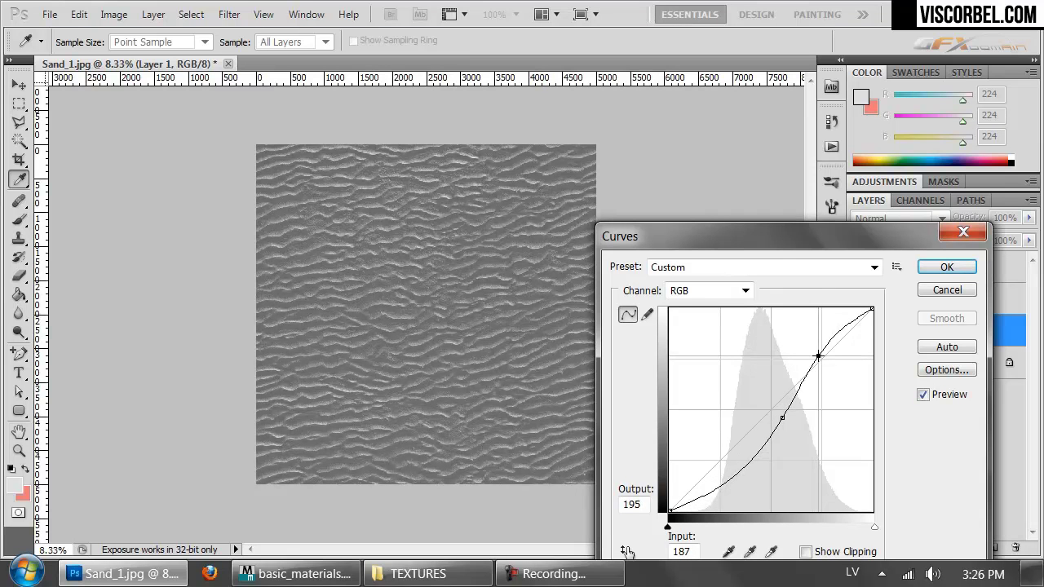
{"action": "left_click", "coordinate": [922, 270]}
- Apply Curves to Layer 1 copy, lowering the darker midtones and mapping input 161 to output 154
{"action": "left_click", "coordinate": [881, 305]}
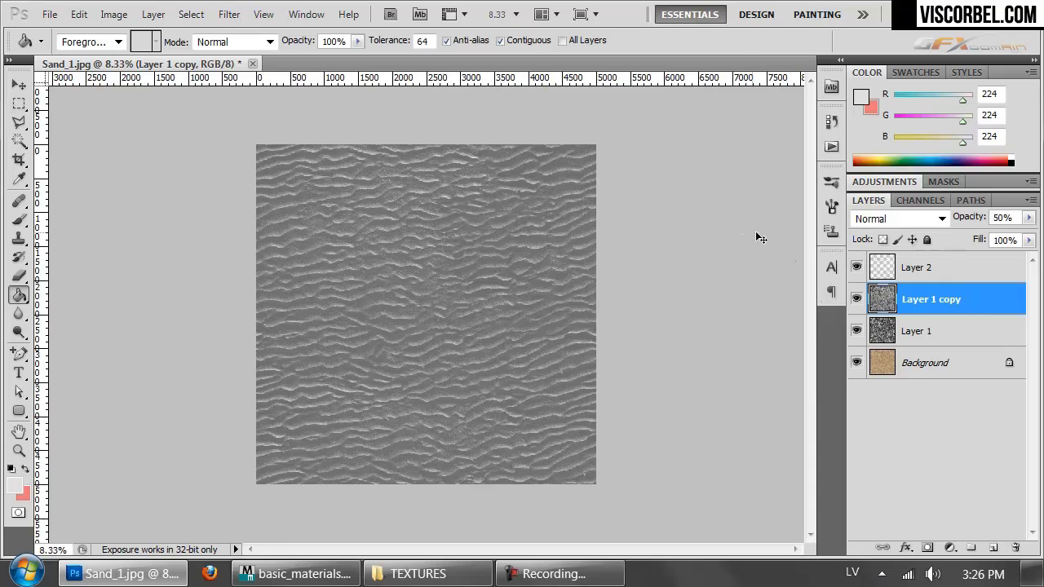
{"action": "left_click", "coordinate": [19, 103]}
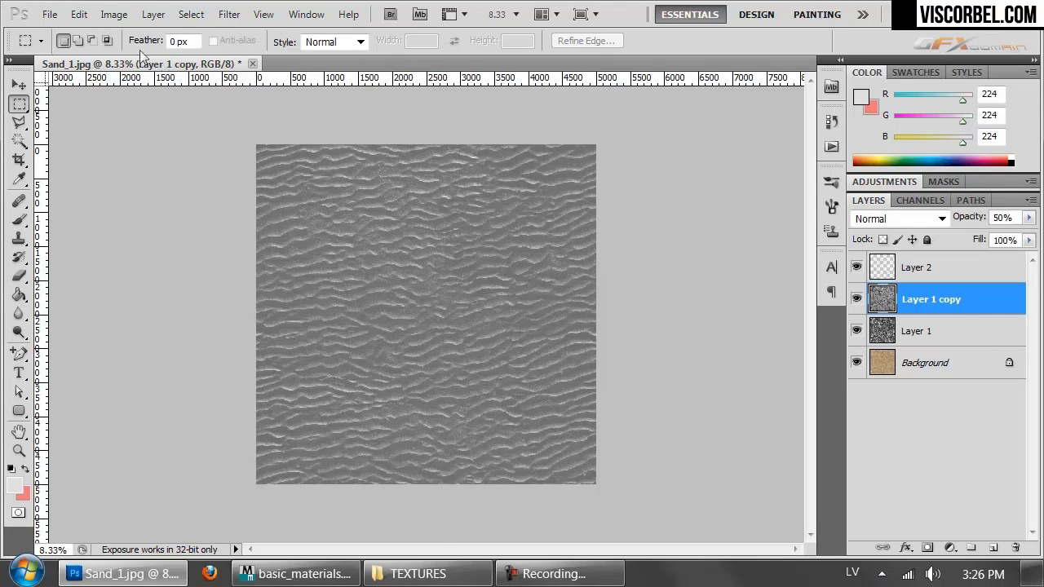
{"action": "left_click", "coordinate": [115, 14]}
{"action": "mouse_move", "coordinate": [203, 64]}
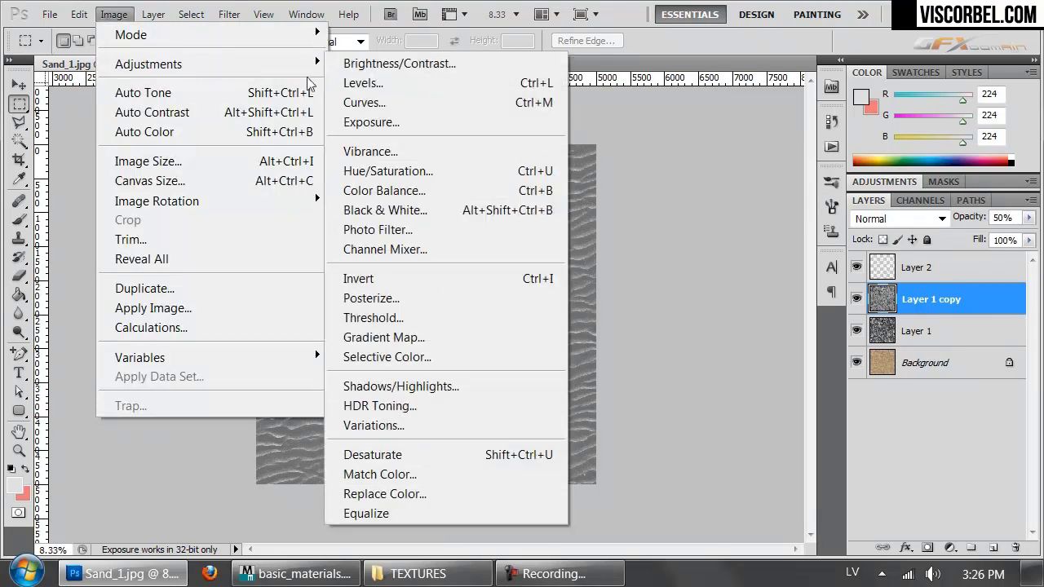
{"action": "left_click", "coordinate": [375, 100]}
{"action": "left_click_drag", "start_coordinate": [757, 424], "coordinate": [764, 452]}
{"action": "left_click", "coordinate": [815, 377]}
{"action": "mouse_move", "coordinate": [815, 377]}
{"action": "left_mouse_down"}
{"action": "mouse_move", "coordinate": [796, 365]}
{"action": "mouse_move", "coordinate": [798, 389]}
{"action": "left_mouse_up"}
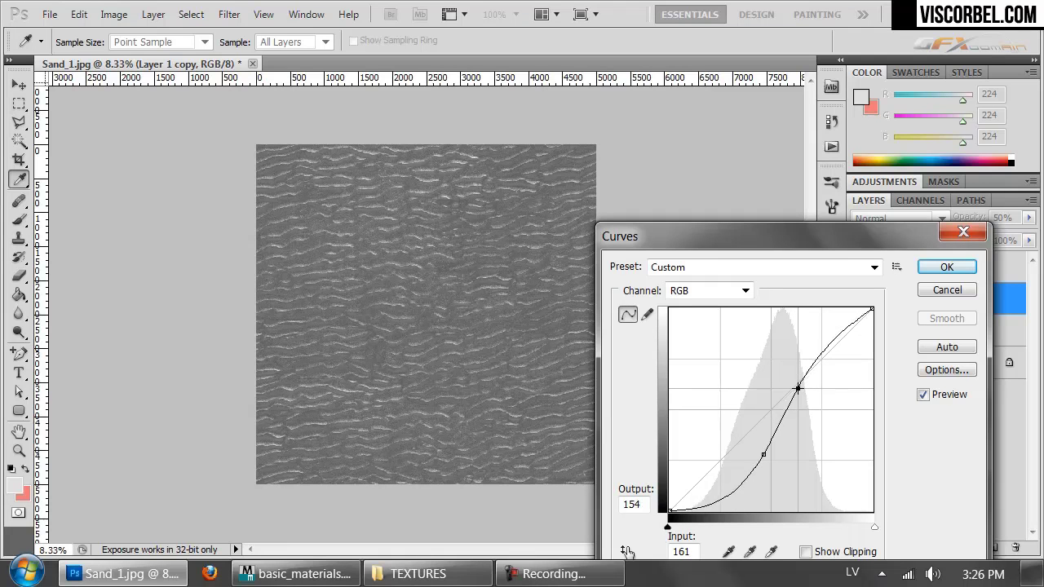
{"action": "left_click", "coordinate": [922, 268]}
{"action": "key", "text": "m"}
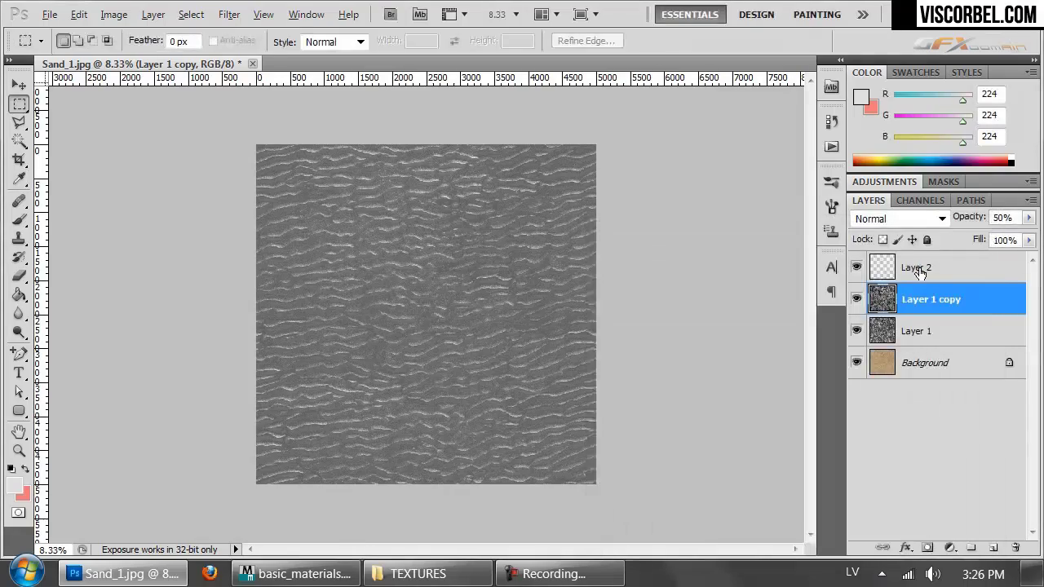
- Inspect the ripples up close and merge Layer 1 copy down into Layer 1
{"action": "key", "text": "ctrl+1"}
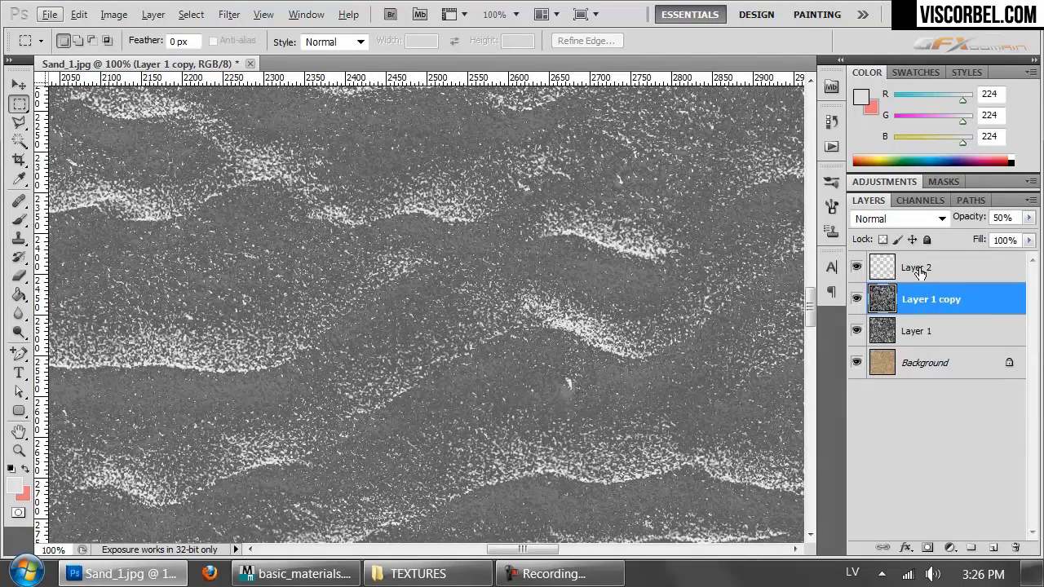
{"action": "key", "text": "ctrl+minus"}
{"action": "key", "text": "ctrl+minus"}
{"action": "key", "text": "ctrl+minus"}
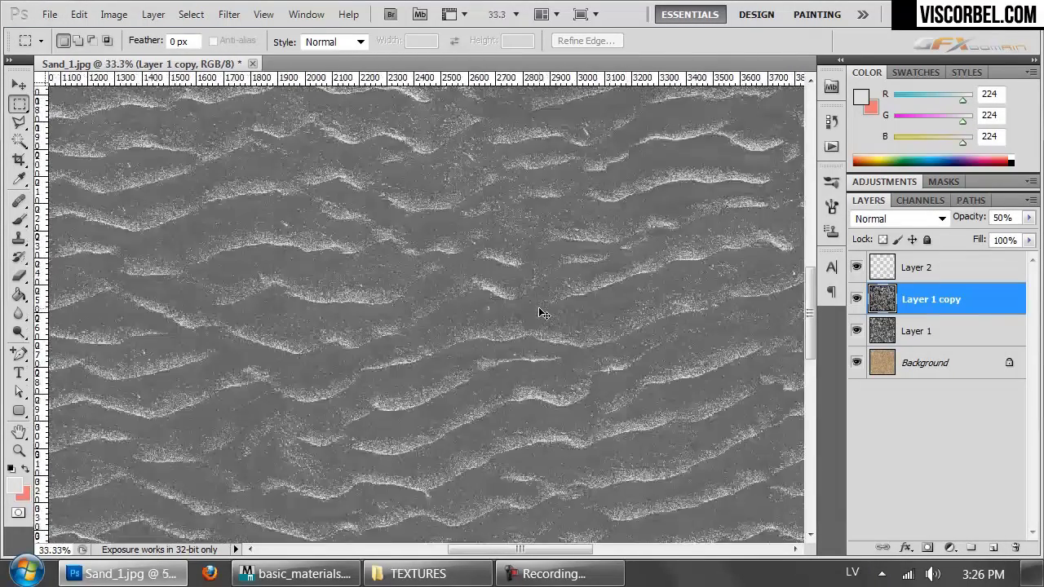
{"action": "key", "text": "ctrl+minus"}
{"action": "key", "text": "ctrl+minus"}
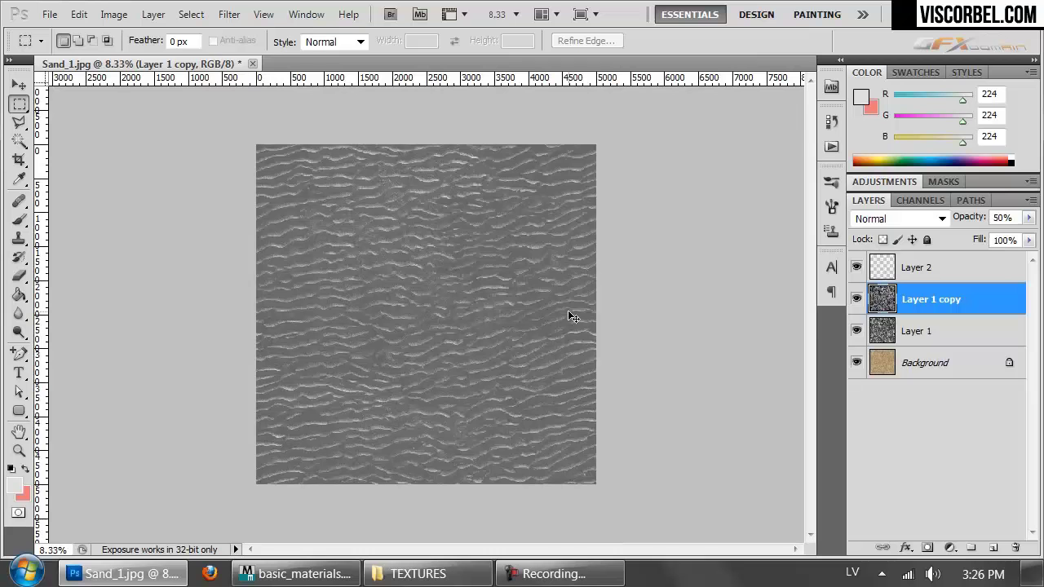
{"action": "key", "text": "ctrl+e"}
- Boost the merged Layer 1's contrast with a steep Curves adjustment that darkens the shadows and raises the lighter tones
{"action": "left_click", "coordinate": [113, 14]}
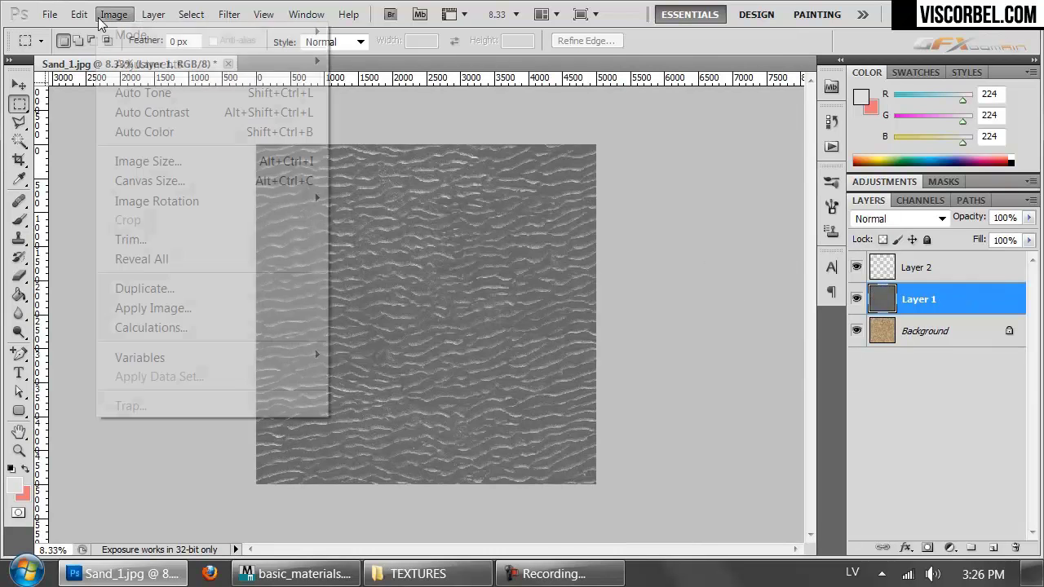
{"action": "mouse_move", "coordinate": [233, 64]}
{"action": "left_click", "coordinate": [349, 105]}
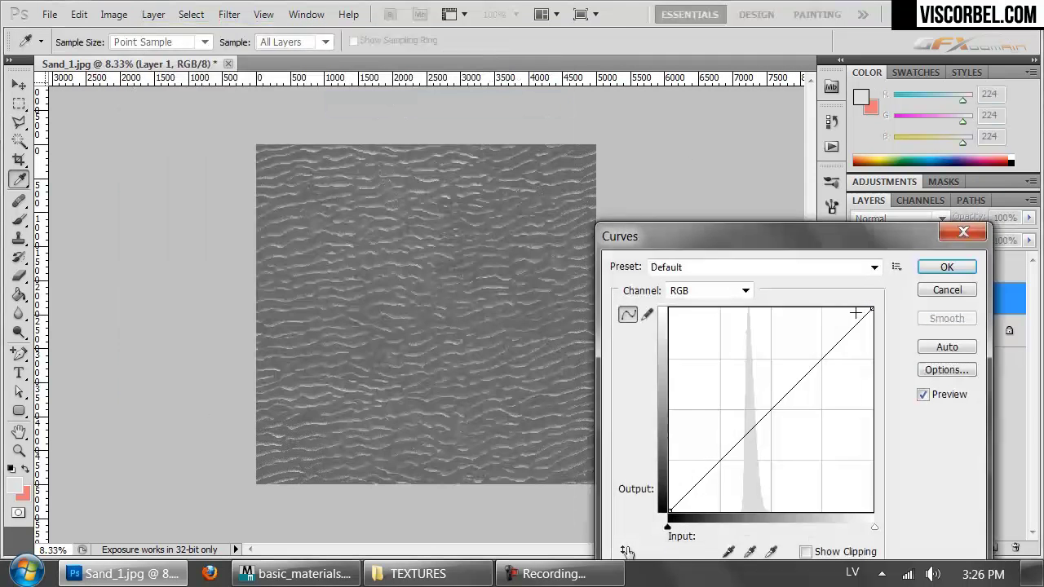
{"action": "left_click_drag", "start_coordinate": [757, 418], "coordinate": [751, 460]}
{"action": "left_click_drag", "start_coordinate": [788, 428], "coordinate": [768, 367]}
{"action": "left_click", "coordinate": [943, 270]}
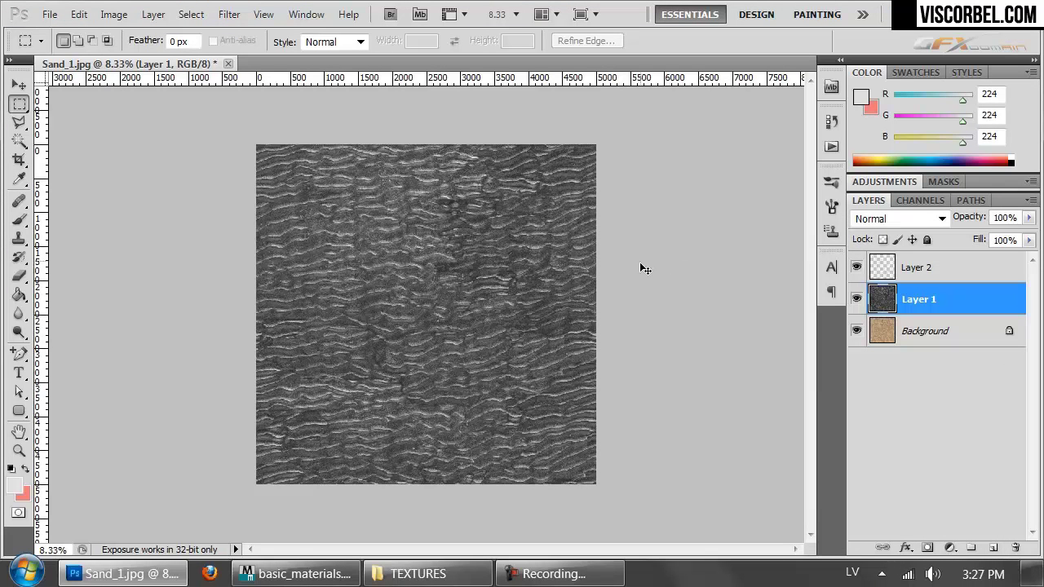
- Apply Curves to Layer 1, mapping input 47 to output 50 and input 133 to output 172
{"action": "left_click", "coordinate": [114, 14]}
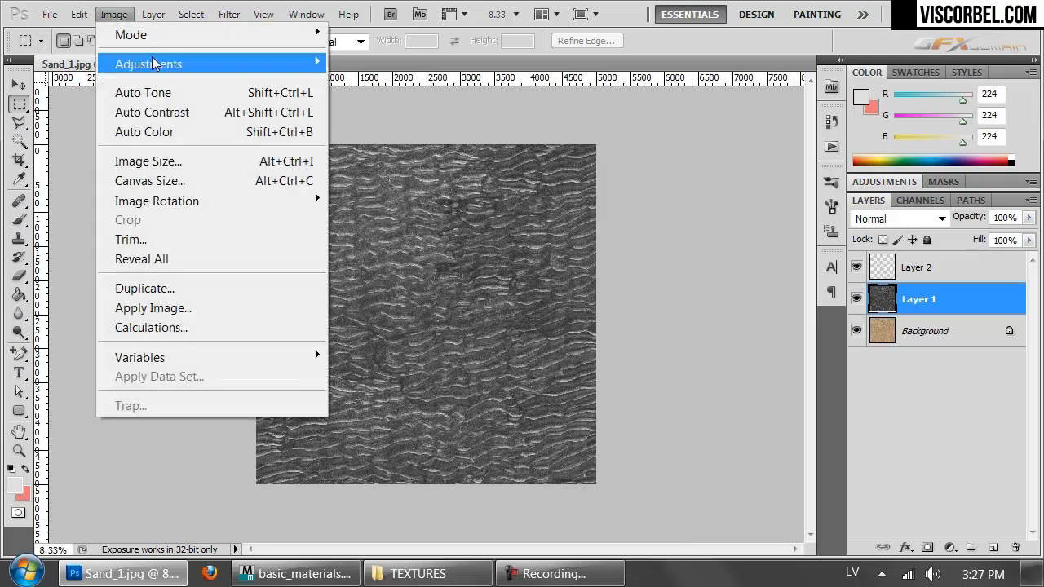
{"action": "mouse_move", "coordinate": [245, 64]}
{"action": "left_click", "coordinate": [365, 102]}
{"action": "left_click_drag", "start_coordinate": [744, 434], "coordinate": [717, 470]}
{"action": "left_click_drag", "start_coordinate": [775, 410], "coordinate": [781, 385]}
{"action": "mouse_move", "coordinate": [718, 467]}
{"action": "left_mouse_down"}
{"action": "mouse_move", "coordinate": [716, 482]}
{"action": "mouse_move", "coordinate": [707, 471]}
{"action": "left_mouse_up"}
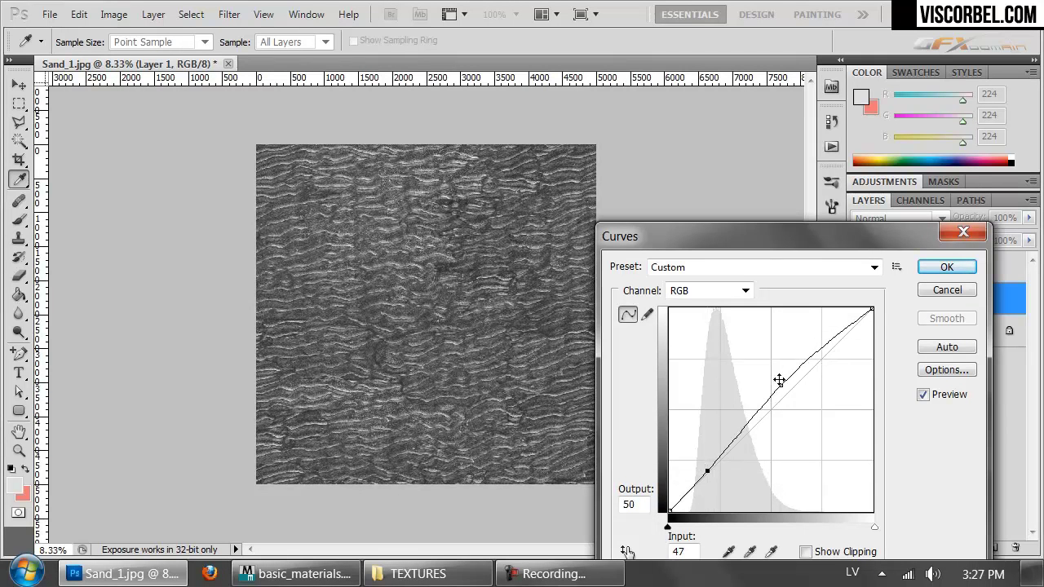
{"action": "mouse_move", "coordinate": [775, 367]}
{"action": "left_mouse_down"}
{"action": "mouse_move", "coordinate": [782, 391]}
{"action": "mouse_move", "coordinate": [776, 357]}
{"action": "mouse_move", "coordinate": [775, 374]}
{"action": "left_mouse_up"}
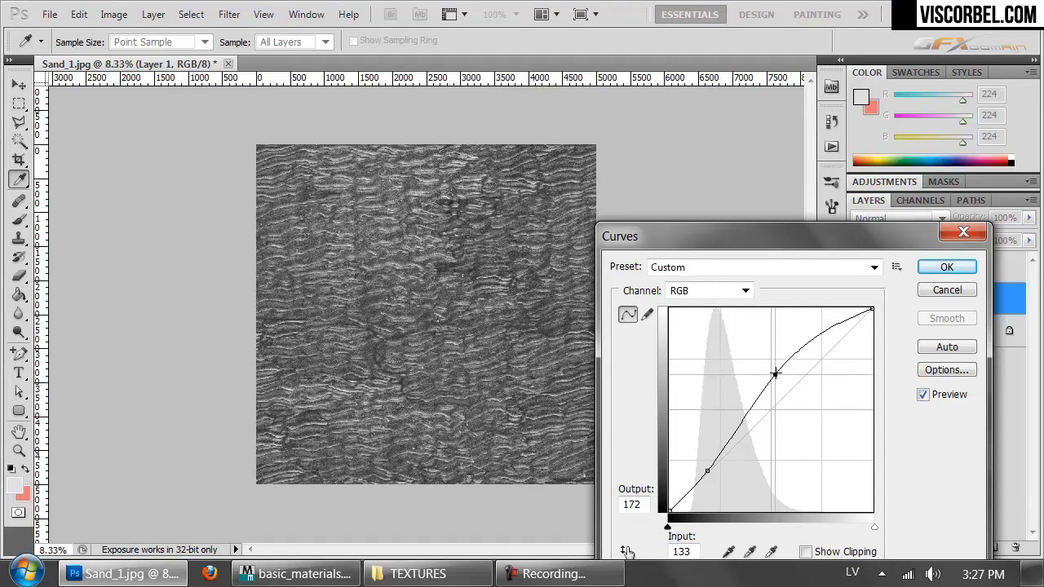
{"action": "left_click", "coordinate": [956, 270]}
- Brighten the ripple crests on Layer 2 by raising its lightness with Hue/Saturation
{"action": "key", "text": "ctrl+1"}
{"action": "key", "text": "ctrl+minus"}
{"action": "key", "text": "ctrl+minus"}
{"action": "key", "text": "ctrl+minus"}
{"action": "key", "text": "ctrl+minus"}
{"action": "key", "text": "ctrl+minus"}
{"action": "key", "text": "ctrl+minus"}
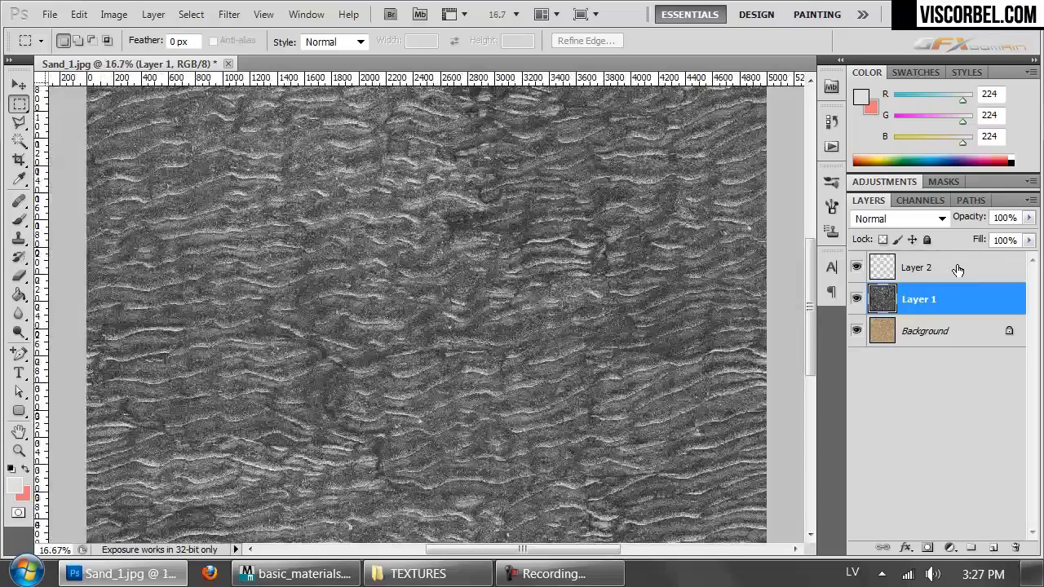
{"action": "left_click", "coordinate": [889, 277]}
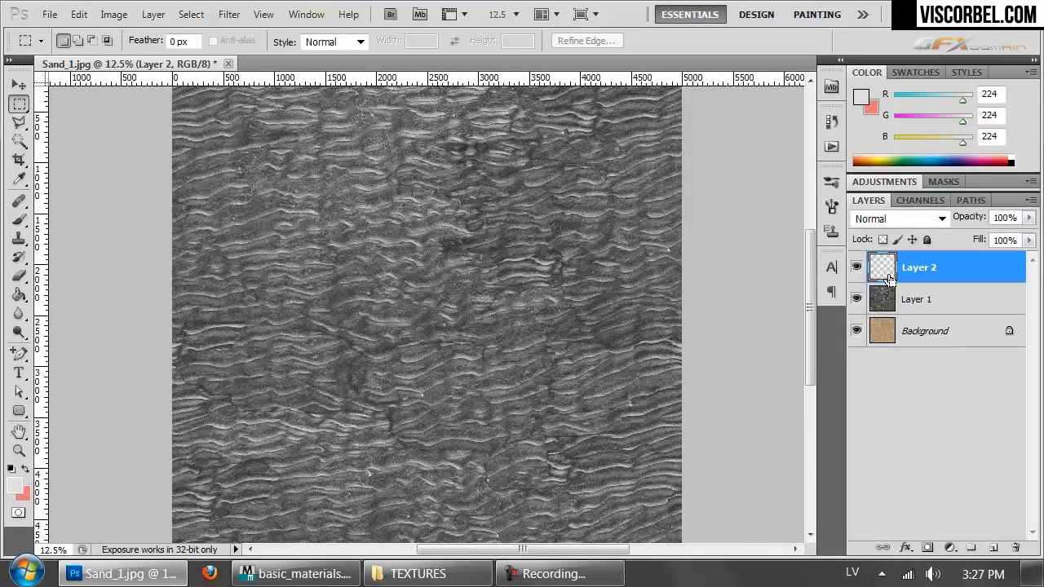
{"action": "key", "text": "ctrl+u"}
{"action": "left_click_drag", "start_coordinate": [497, 290], "coordinate": [571, 292]}
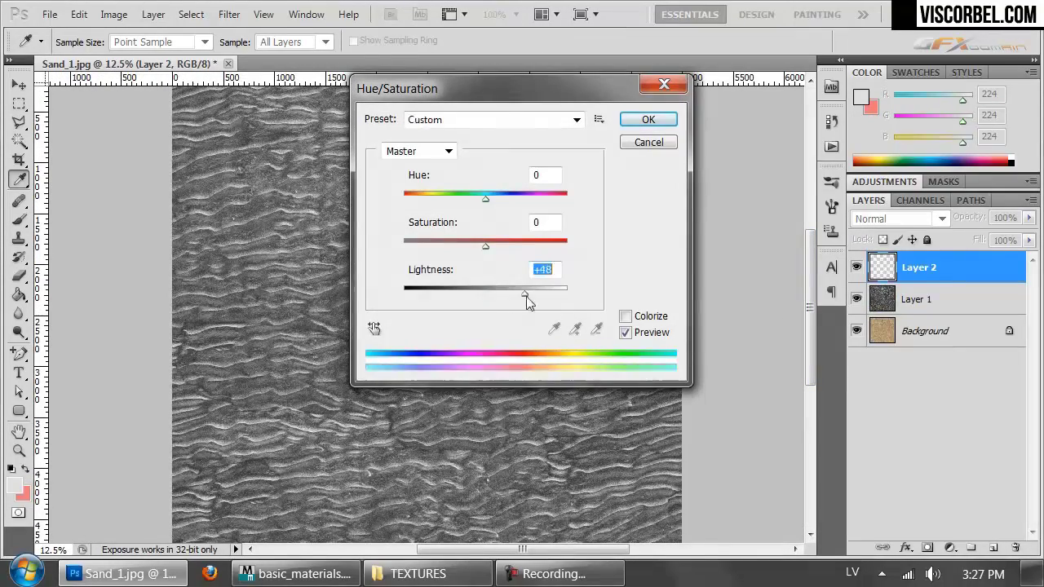
{"action": "left_click", "coordinate": [648, 120]}
{"action": "key", "text": "m"}
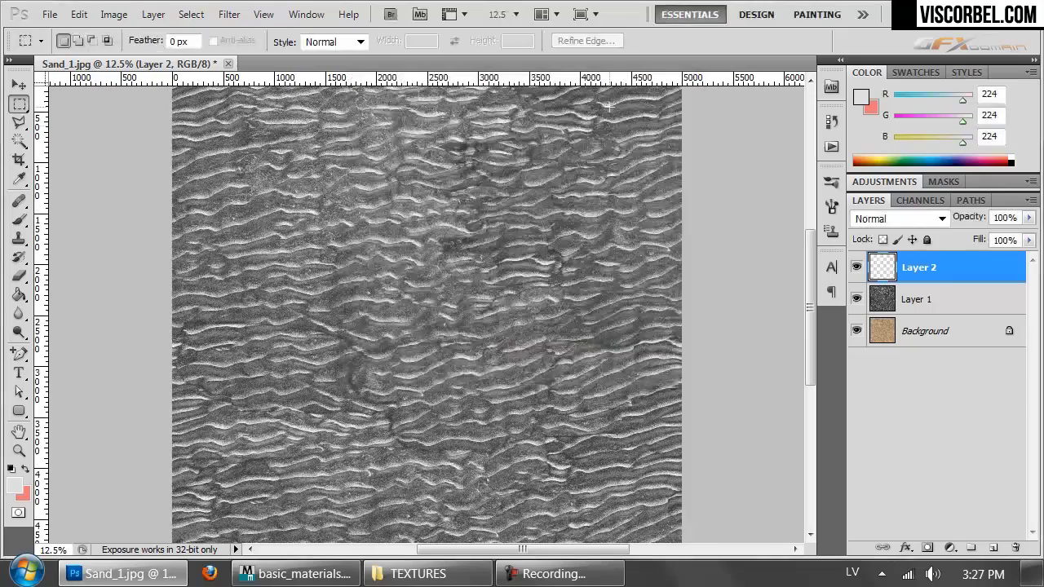
- Duplicate Layer 2 and hide the duplicate
{"action": "key", "text": "ctrl+minus"}
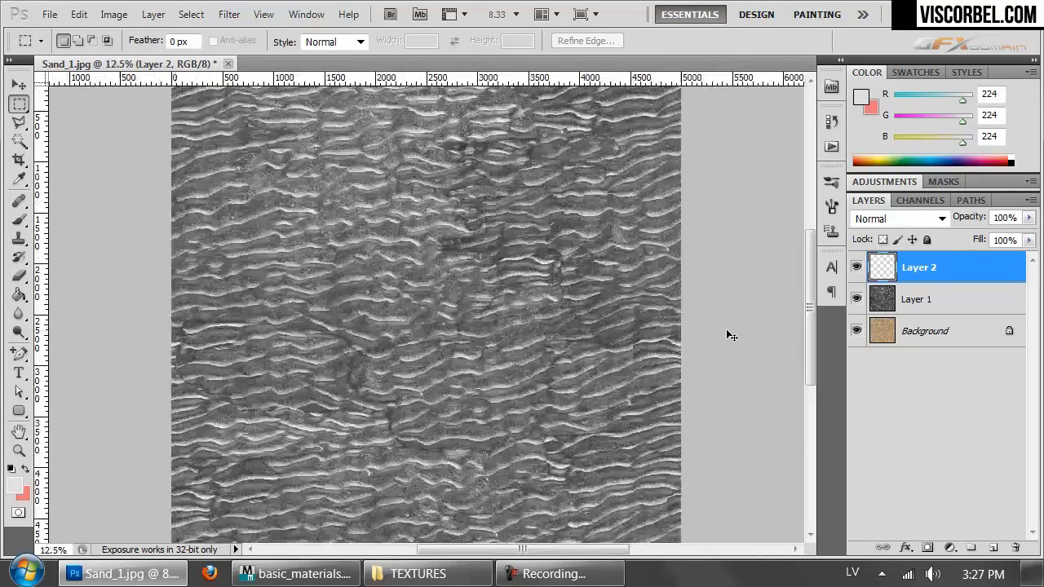
{"action": "left_click_drag", "start_coordinate": [587, 406], "coordinate": [611, 310]}
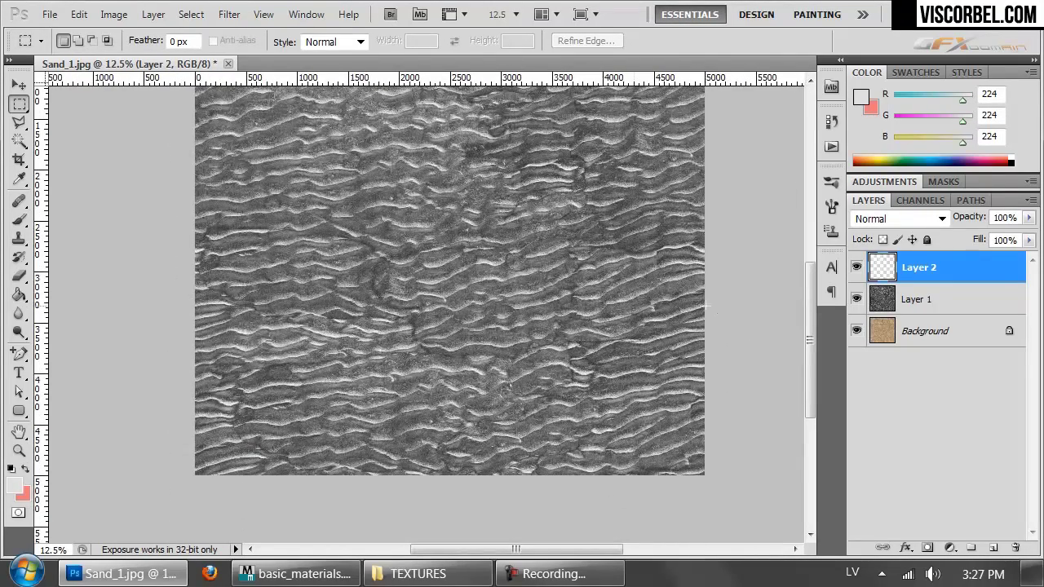
{"action": "key", "text": "ctrl+j"}
{"action": "left_click", "coordinate": [857, 268]}
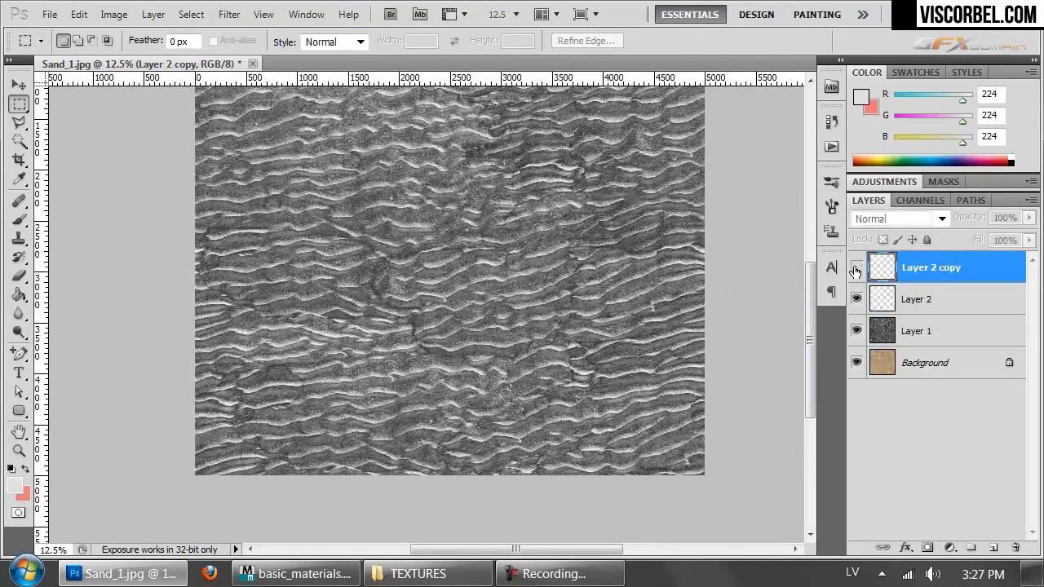
- Apply a Gaussian Blur with a 23.3-pixel radius to the original Layer 2
{"action": "left_click", "coordinate": [889, 299]}
{"action": "left_click", "coordinate": [229, 14]}
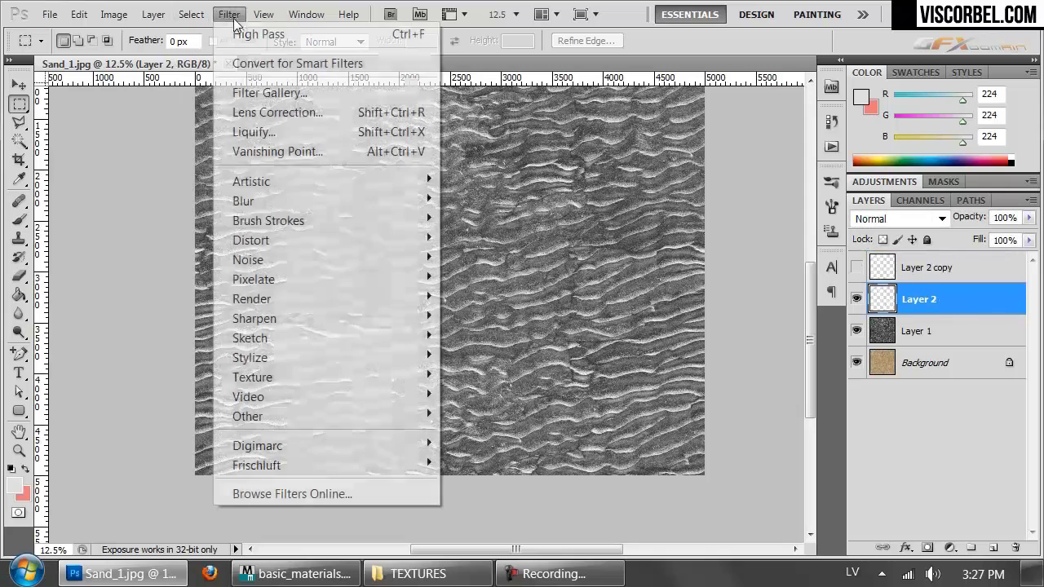
{"action": "mouse_move", "coordinate": [331, 199]}
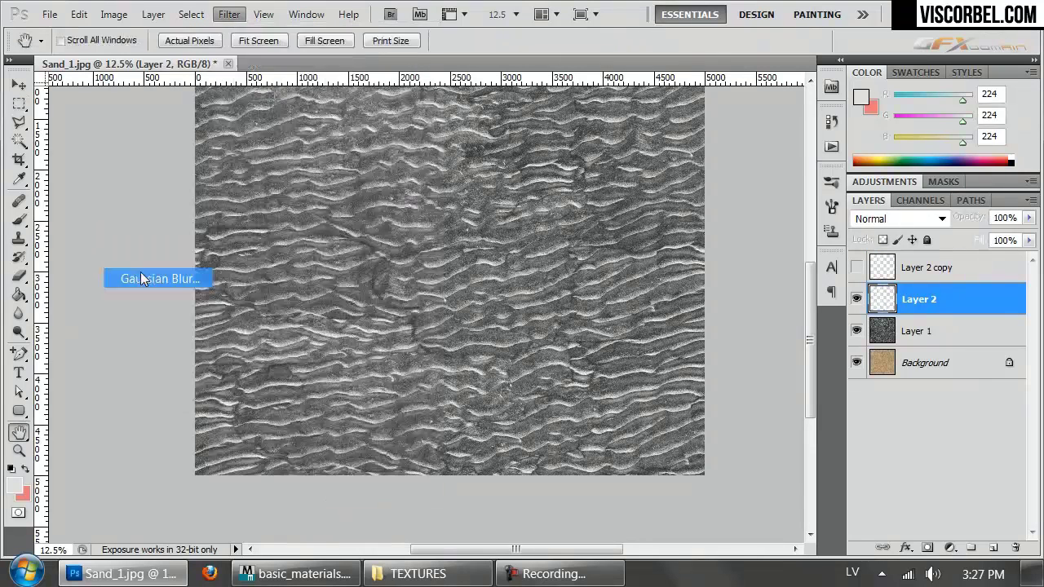
{"action": "left_click", "coordinate": [147, 278]}
{"action": "left_click_drag", "start_coordinate": [441, 351], "coordinate": [482, 354]}
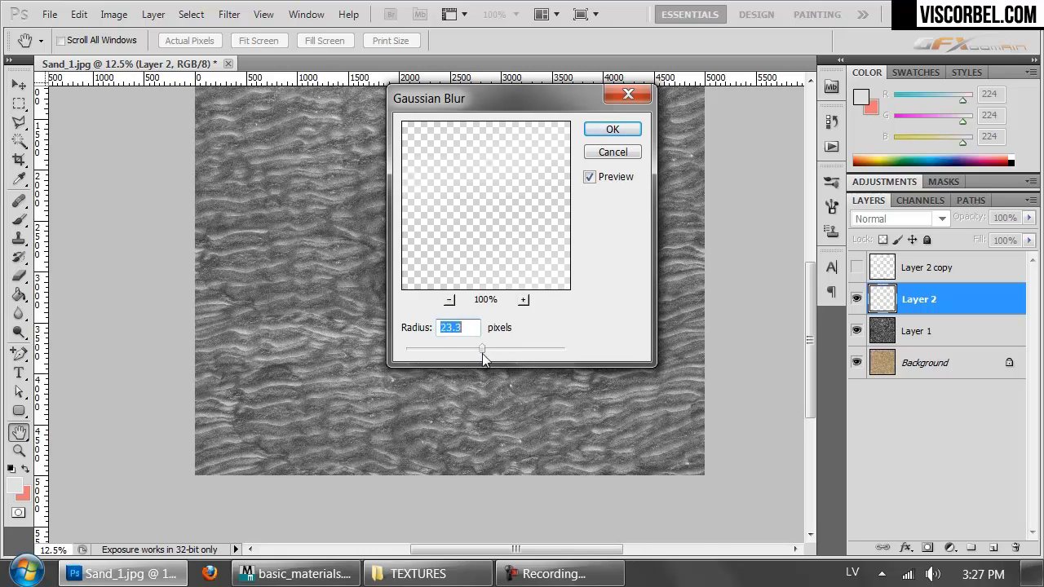
{"action": "left_click", "coordinate": [605, 130]}
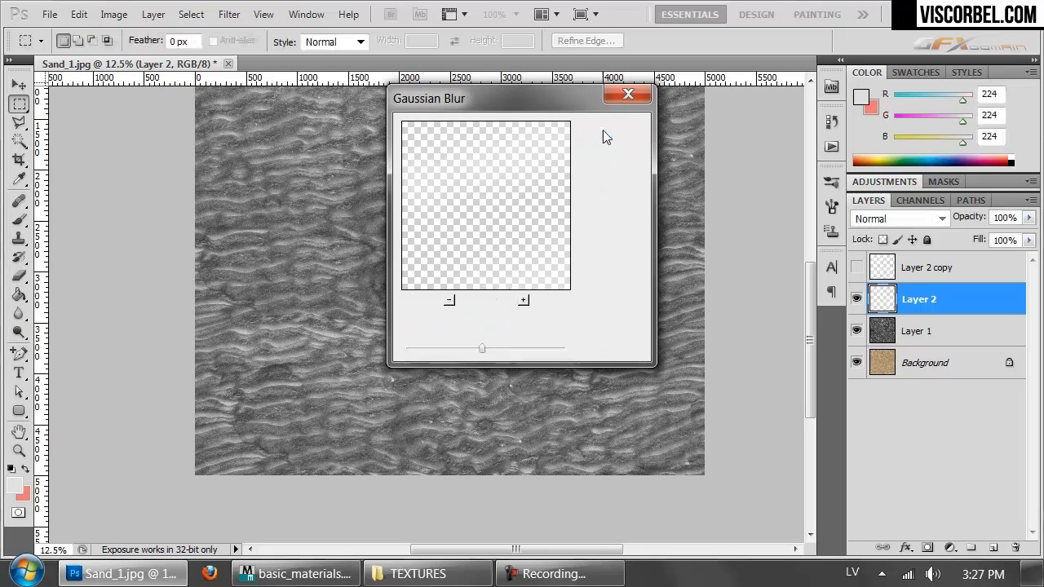
- Show Layer 2 copy again, duplicate it, and hide the new duplicate
{"action": "left_click", "coordinate": [857, 267]}
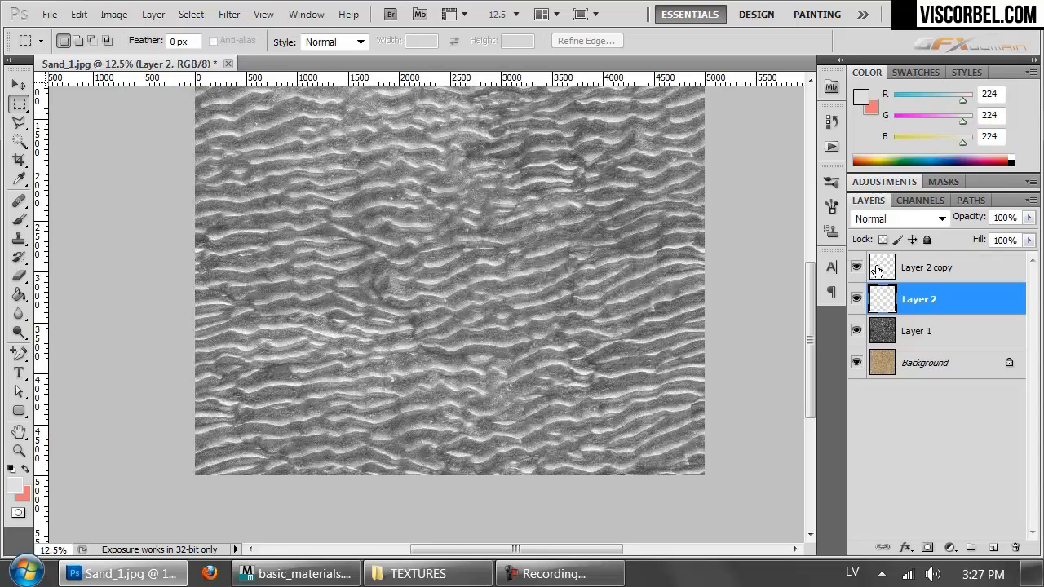
{"action": "left_click", "coordinate": [878, 271]}
{"action": "key", "text": "ctrl+j"}
{"action": "left_click", "coordinate": [857, 267]}
- Apply a Gaussian Blur with a 4.9-pixel radius to Layer 2 copy
{"action": "left_click", "coordinate": [902, 302]}
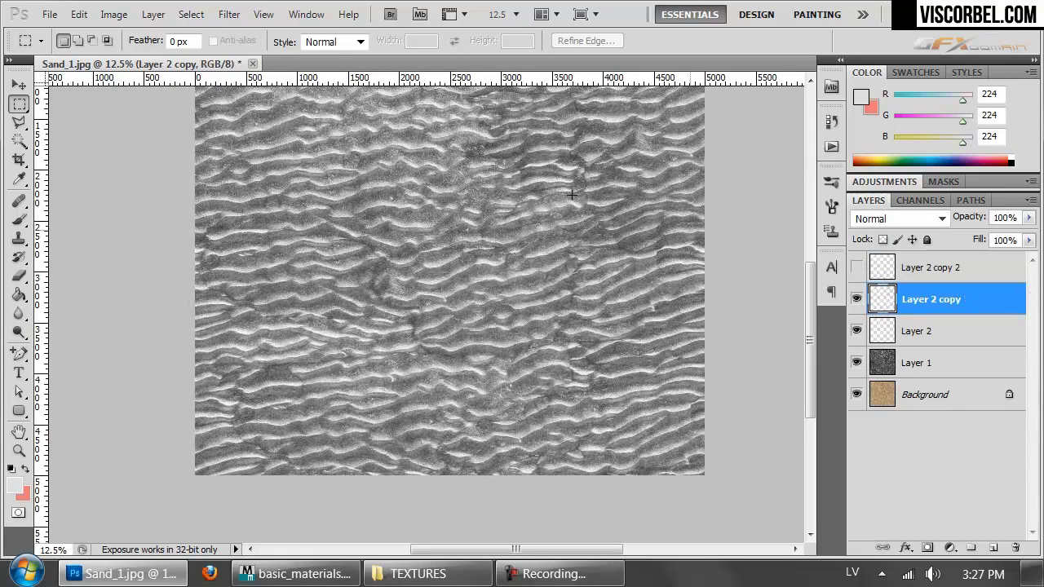
{"action": "left_click", "coordinate": [230, 14]}
{"action": "mouse_move", "coordinate": [348, 199]}
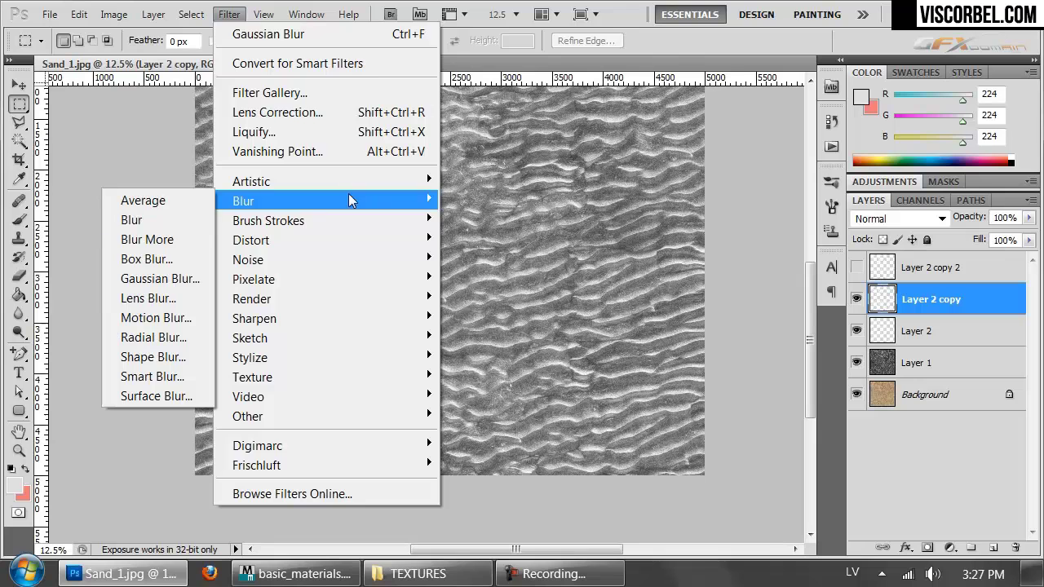
{"action": "left_click", "coordinate": [158, 278]}
{"action": "left_click", "coordinate": [457, 350]}
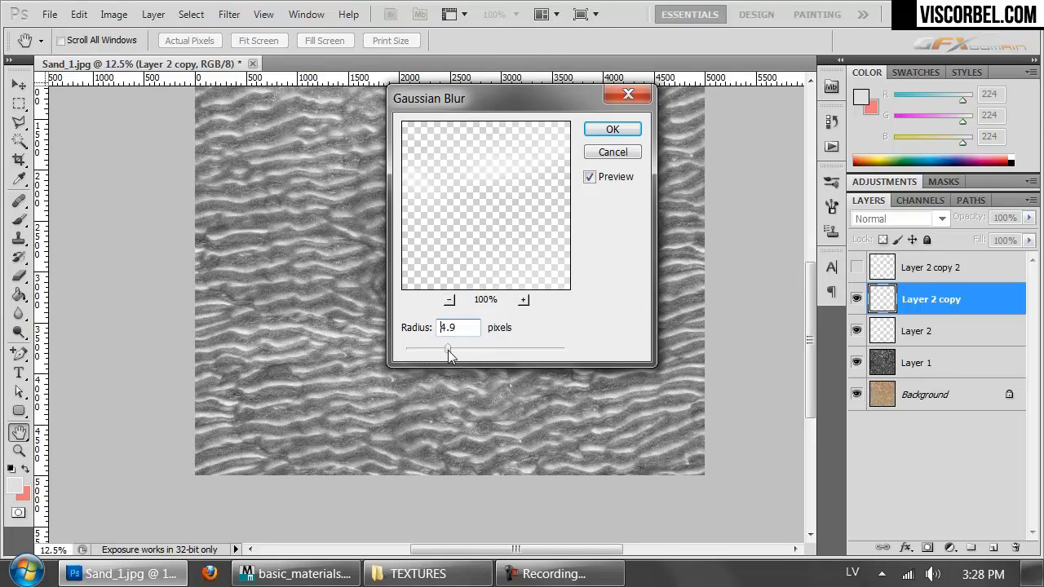
{"action": "left_click", "coordinate": [613, 129]}
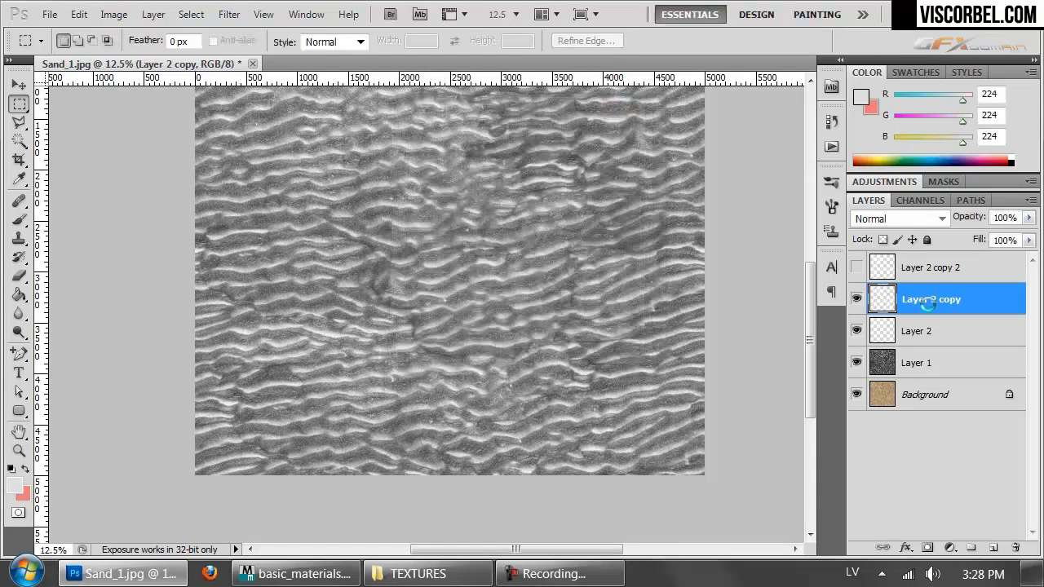
- Show Layer 2 copy 2 and reduce its opacity to 37%
{"action": "left_click", "coordinate": [856, 268]}
{"action": "left_click", "coordinate": [886, 270]}
{"action": "left_click_drag", "start_coordinate": [556, 182], "coordinate": [554, 267]}
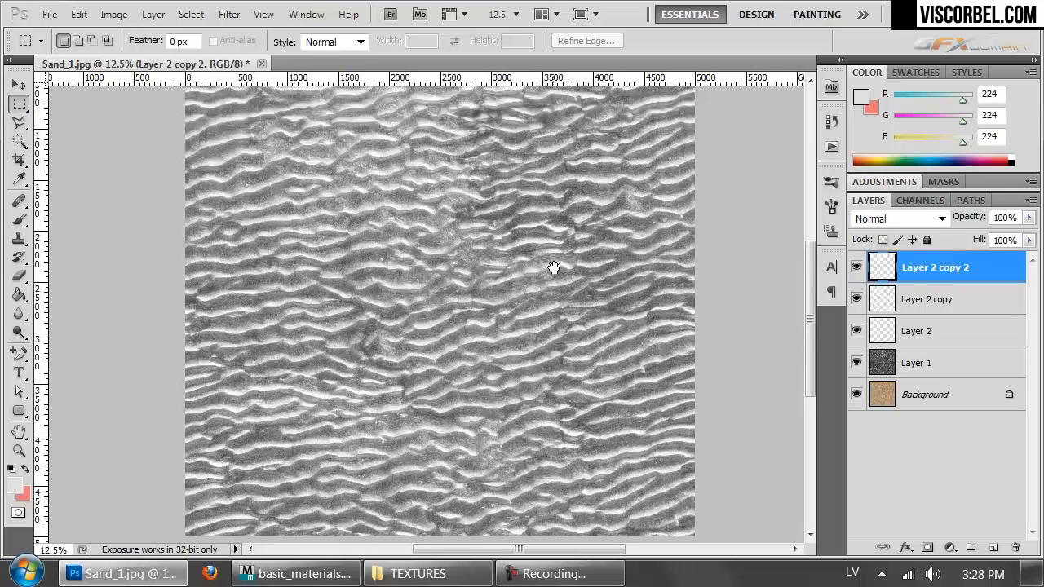
{"action": "left_click_drag", "start_coordinate": [1029, 218], "coordinate": [1002, 242]}
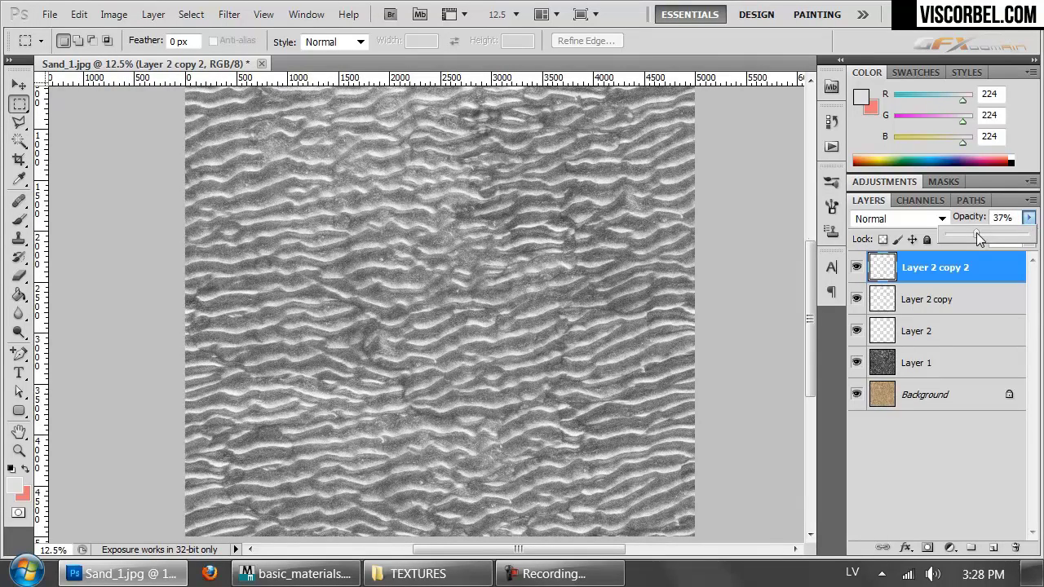
{"action": "left_click_drag", "start_coordinate": [509, 231], "coordinate": [563, 296]}
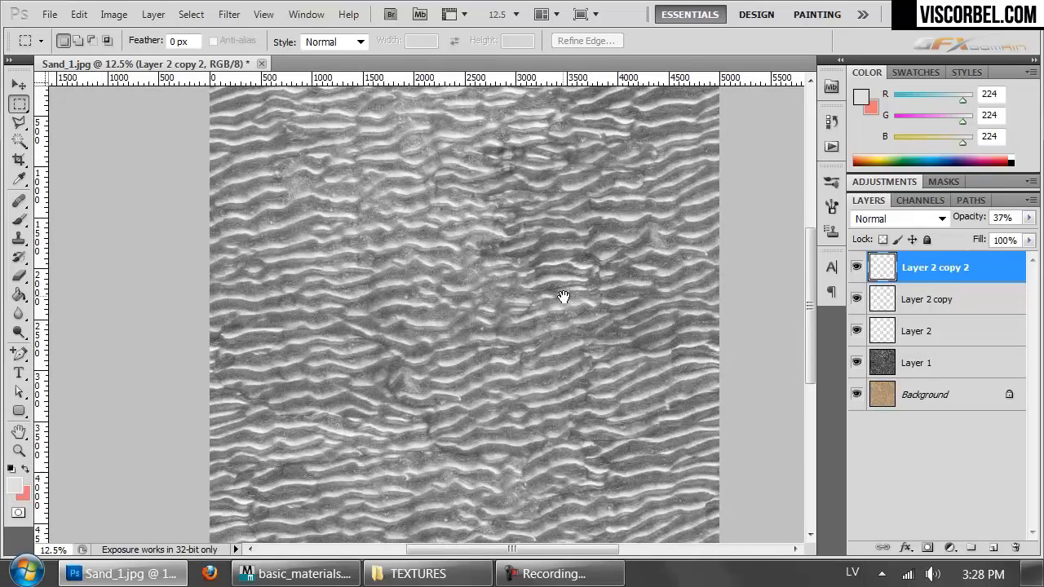
- Save the image as a JPEG named Sand_1_displace.jpg in the TEXTURES folder
{"action": "key", "text": "ctrl+shift+s"}
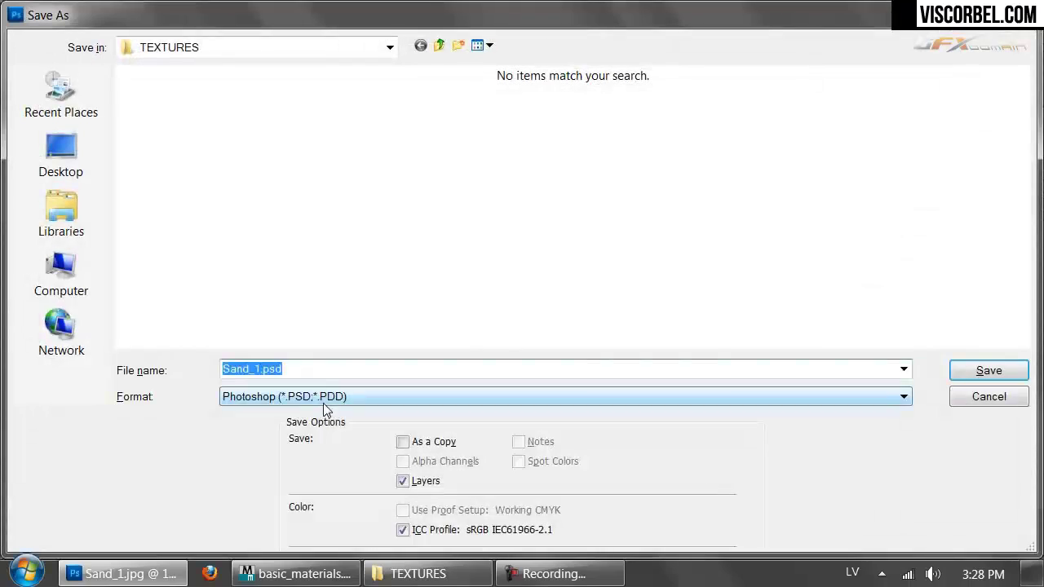
{"action": "left_click", "coordinate": [323, 403]}
{"action": "left_click", "coordinate": [359, 199]}
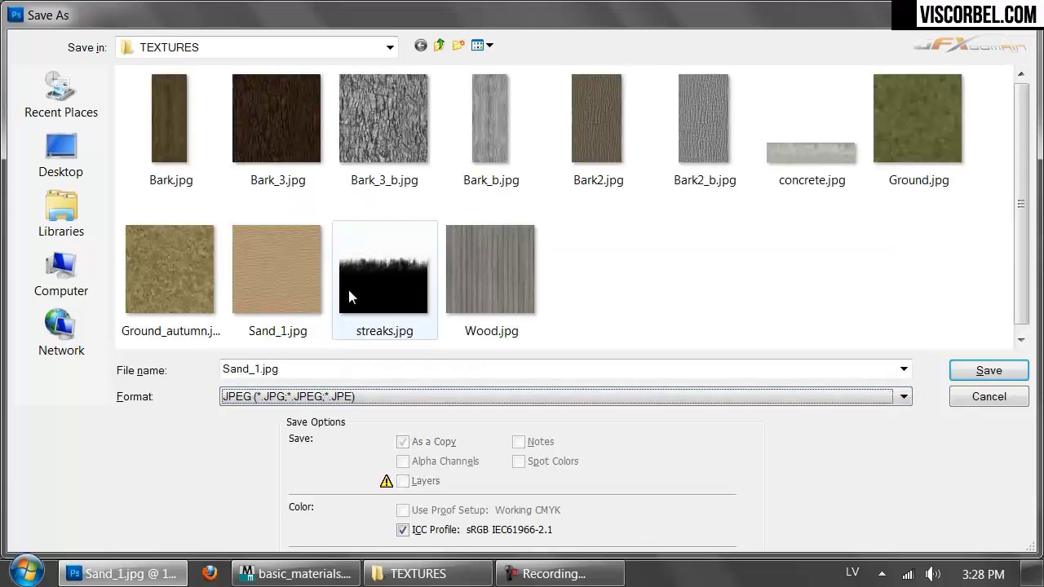
{"action": "left_click", "coordinate": [258, 370]}
{"action": "key", "text": "Left"}
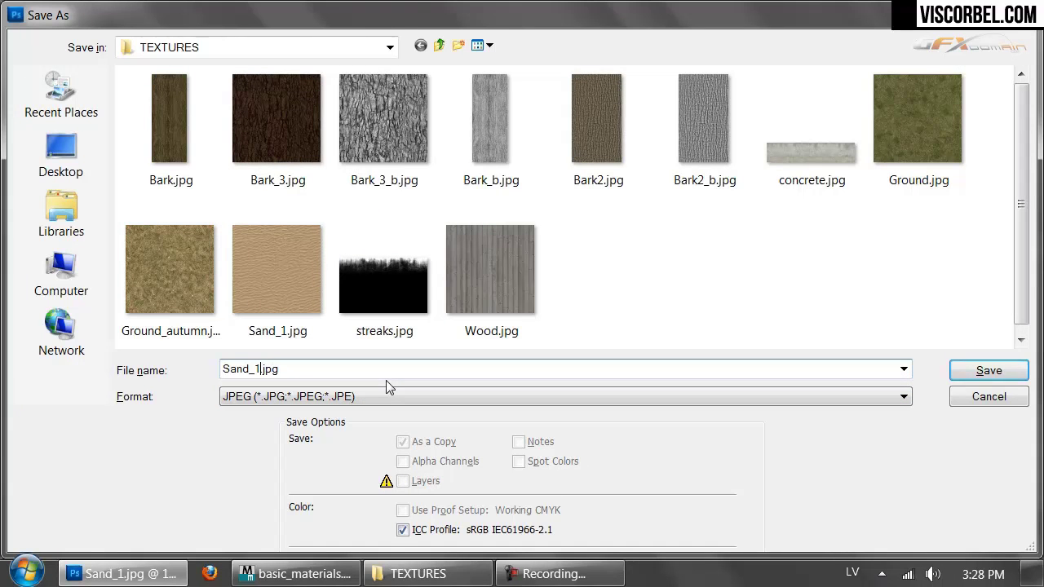
{"action": "type", "text": "_displace"}
{"action": "key", "text": "Return"}
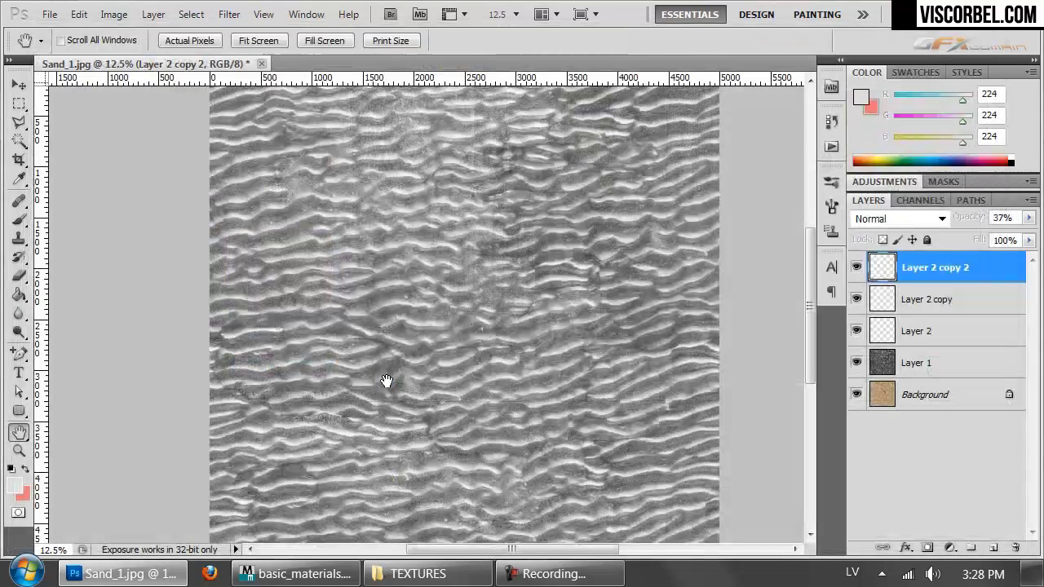
{"action": "left_click", "coordinate": [635, 145]}
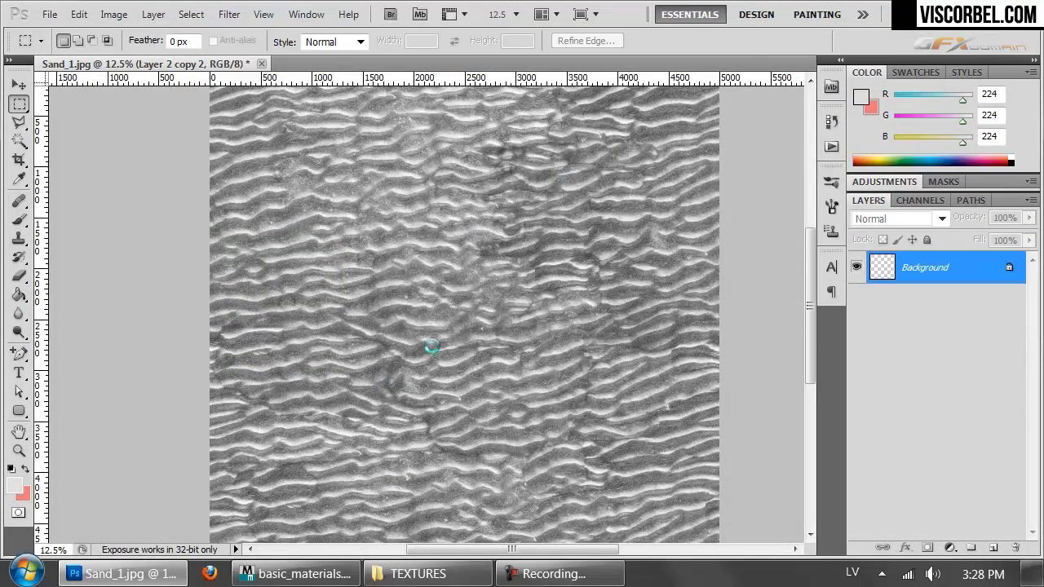
- Switch to 3ds Max and copy the Sand_1.jpg unoccluded color map from the VRayDirt map in Ground's diffuse Mix
{"action": "left_click", "coordinate": [331, 574]}
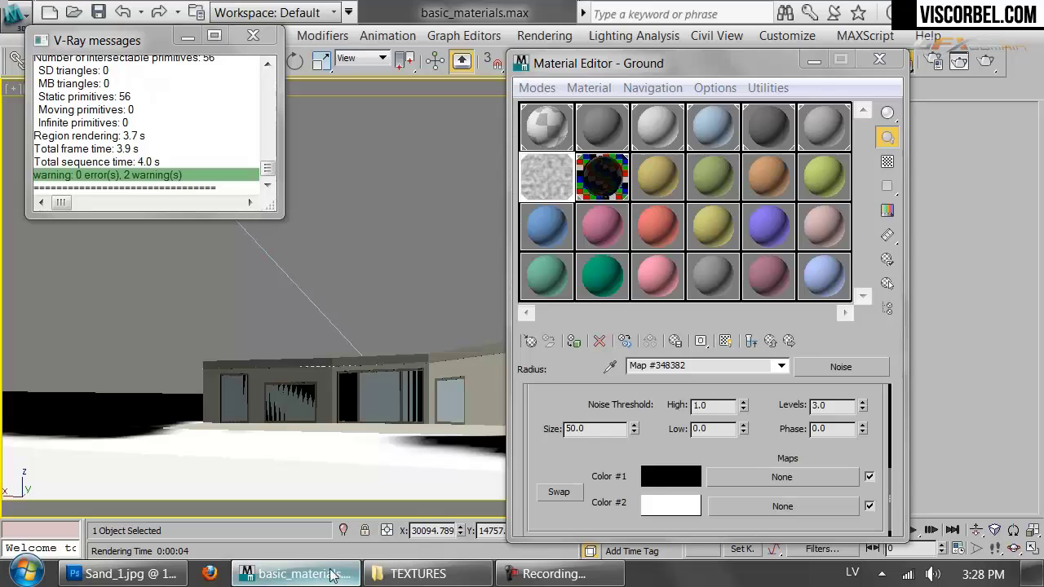
{"action": "left_click", "coordinate": [771, 343]}
{"action": "left_click", "coordinate": [777, 348]}
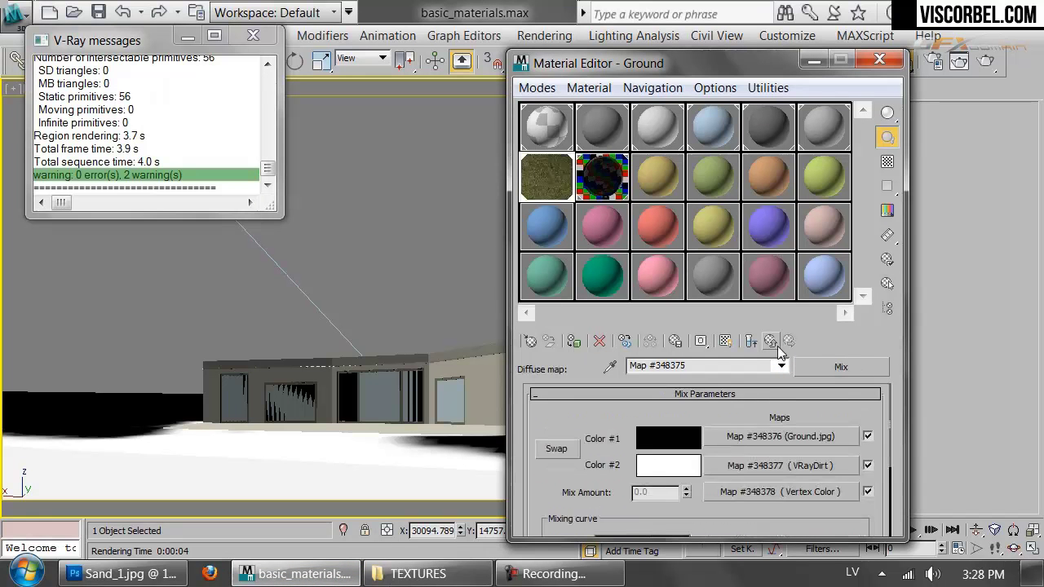
{"action": "left_click", "coordinate": [777, 347]}
{"action": "left_click", "coordinate": [702, 444]}
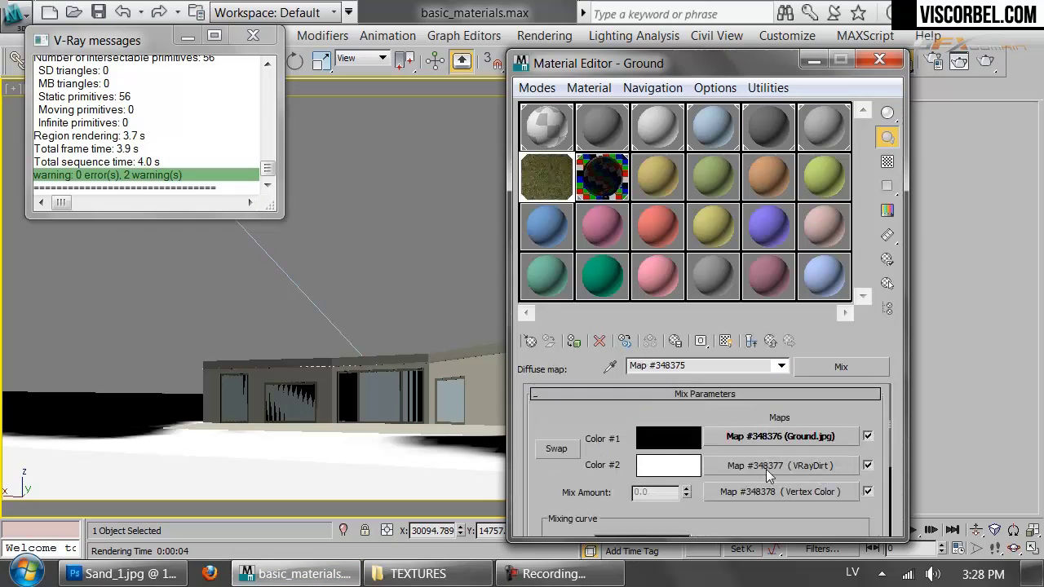
{"action": "left_click", "coordinate": [766, 469]}
{"action": "scroll", "coordinate": [766, 481], "scroll_direction": "down", "scroll_amount": 10}
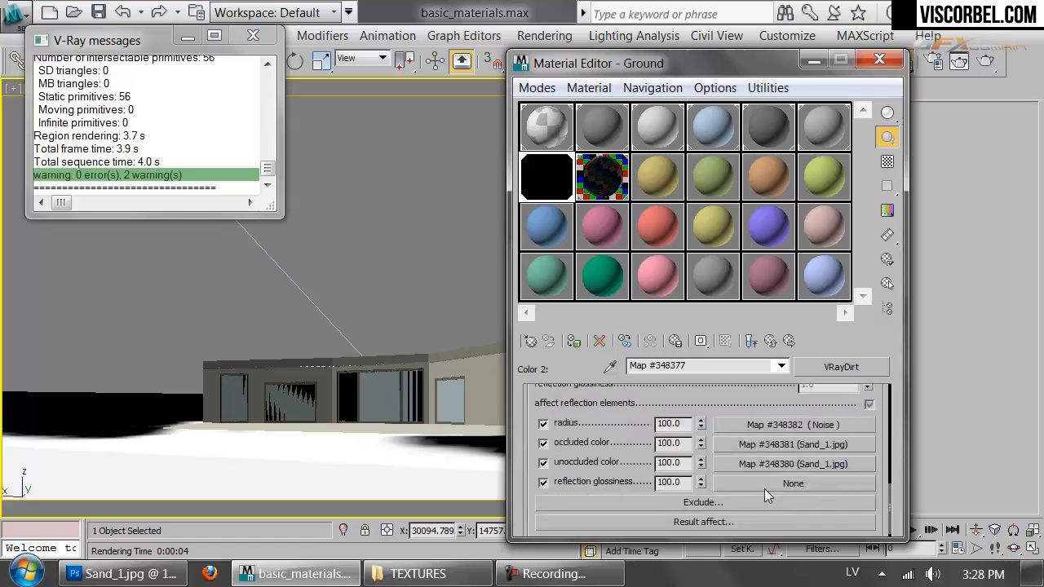
{"action": "right_click", "coordinate": [773, 467]}
{"action": "left_click", "coordinate": [775, 342]}
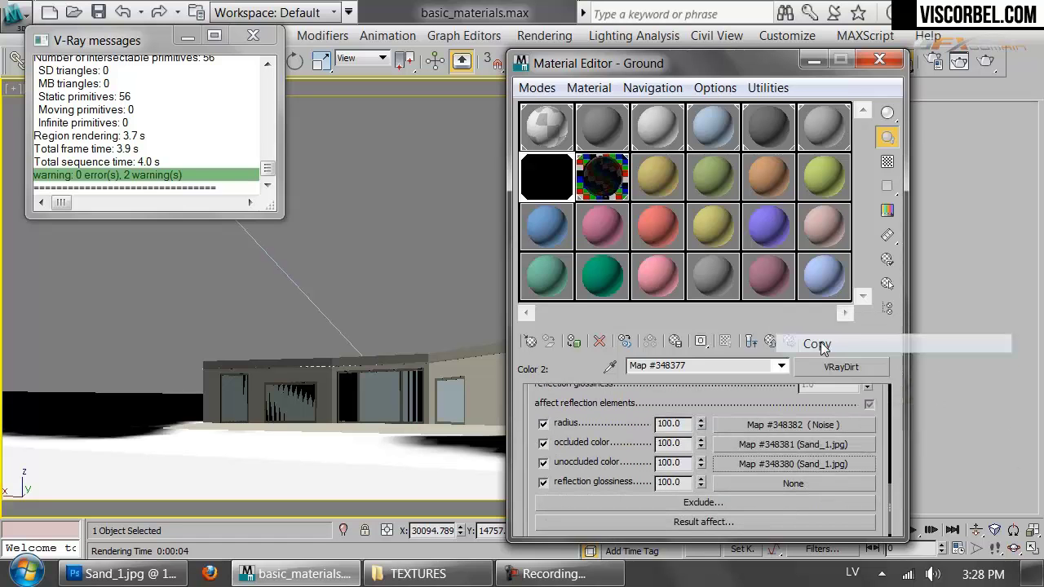
- Paste the copied Sand_1.jpg bitmap into the Displace map slot of the Ground material
{"action": "left_click", "coordinate": [772, 342]}
{"action": "left_click", "coordinate": [772, 343]}
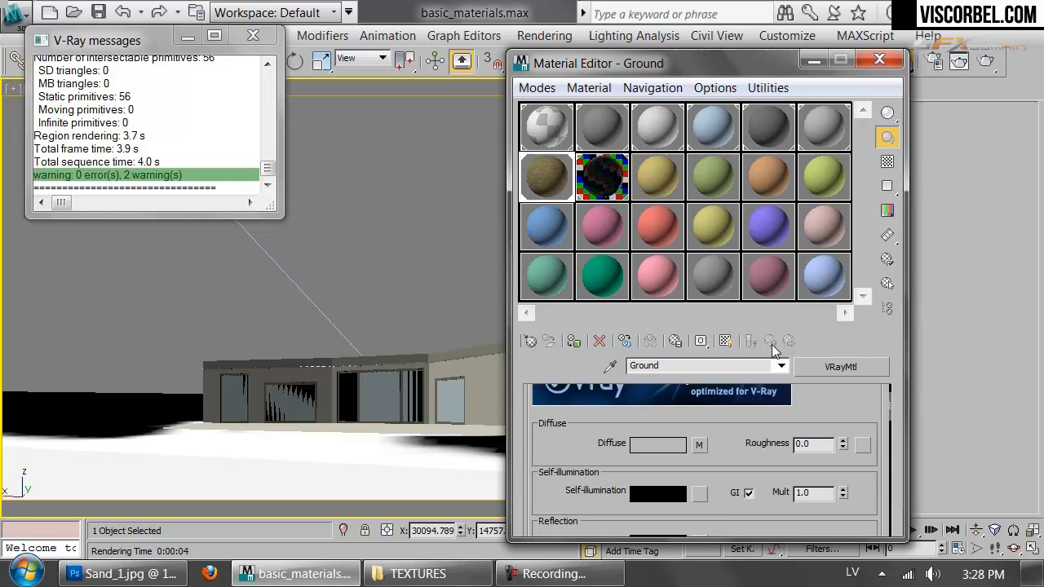
{"action": "scroll", "coordinate": [579, 506], "scroll_direction": "down", "scroll_amount": 10}
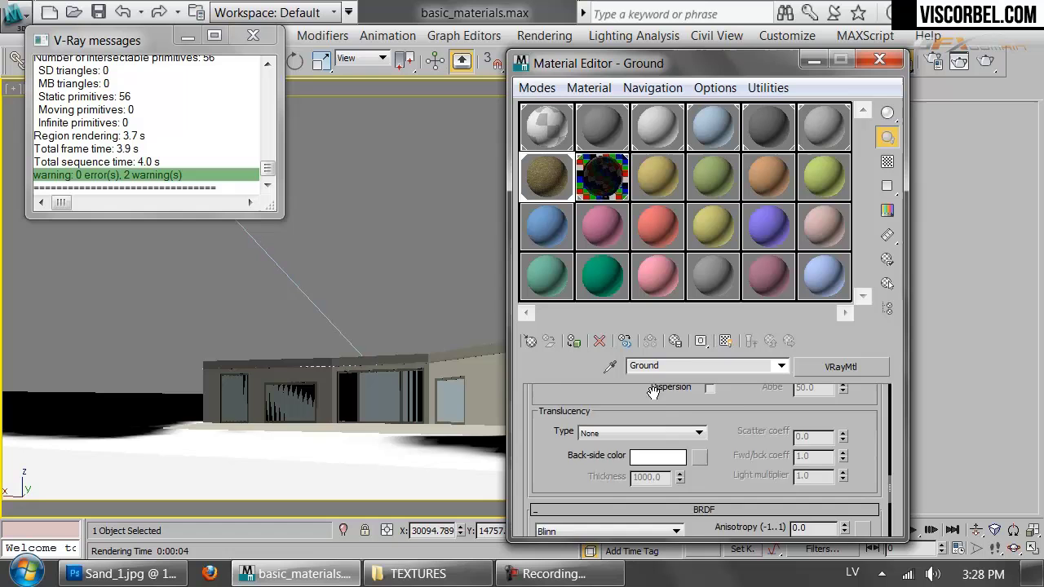
{"action": "left_click", "coordinate": [657, 461]}
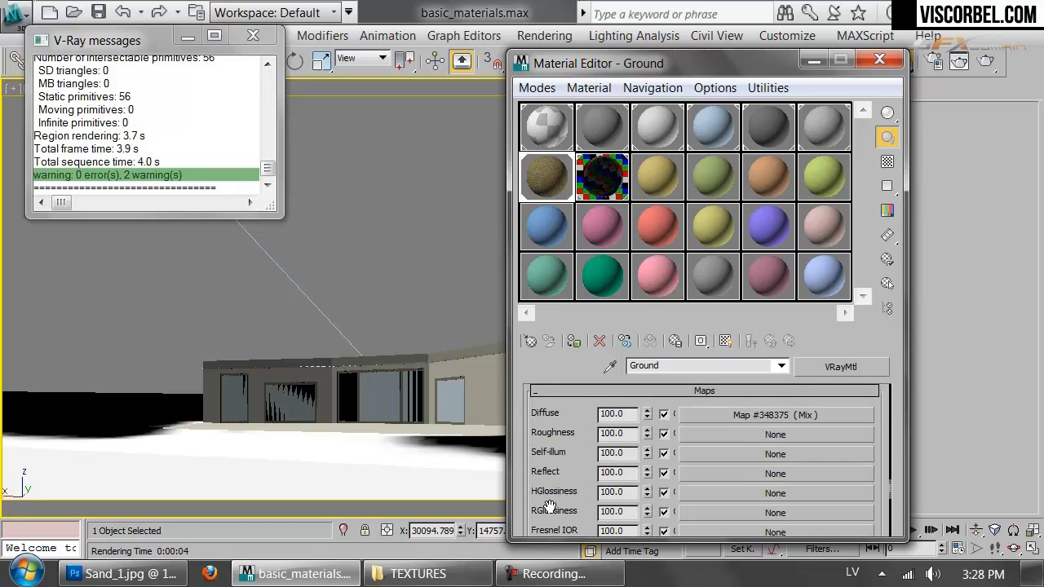
{"action": "scroll", "coordinate": [657, 463], "scroll_direction": "down", "scroll_amount": 5}
{"action": "right_click", "coordinate": [720, 491]}
{"action": "left_click", "coordinate": [771, 503]}
- Replace the displacement map's bitmap with Sand_1_displace.jpg from the TEXTURES folder and return to the Ground material
{"action": "left_click", "coordinate": [723, 487]}
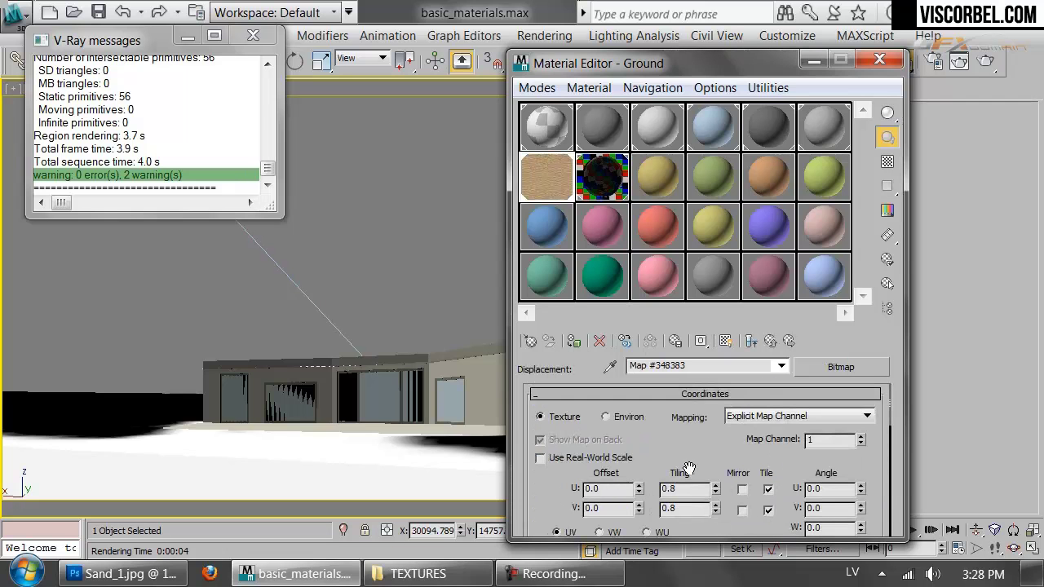
{"action": "scroll", "coordinate": [689, 469], "scroll_direction": "down", "scroll_amount": 5}
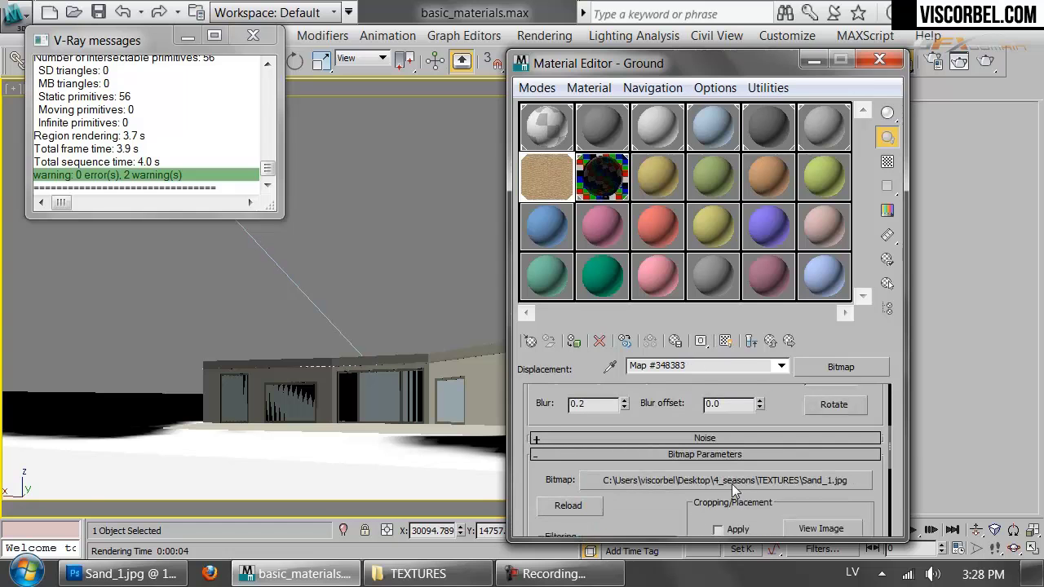
{"action": "left_click", "coordinate": [732, 482]}
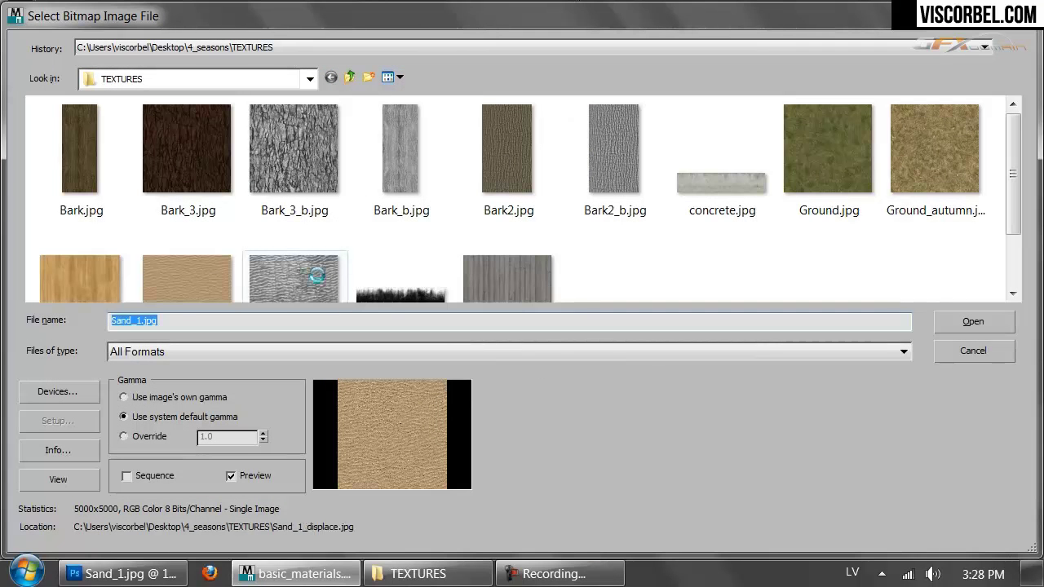
{"action": "left_click", "coordinate": [306, 278]}
{"action": "left_click", "coordinate": [974, 350]}
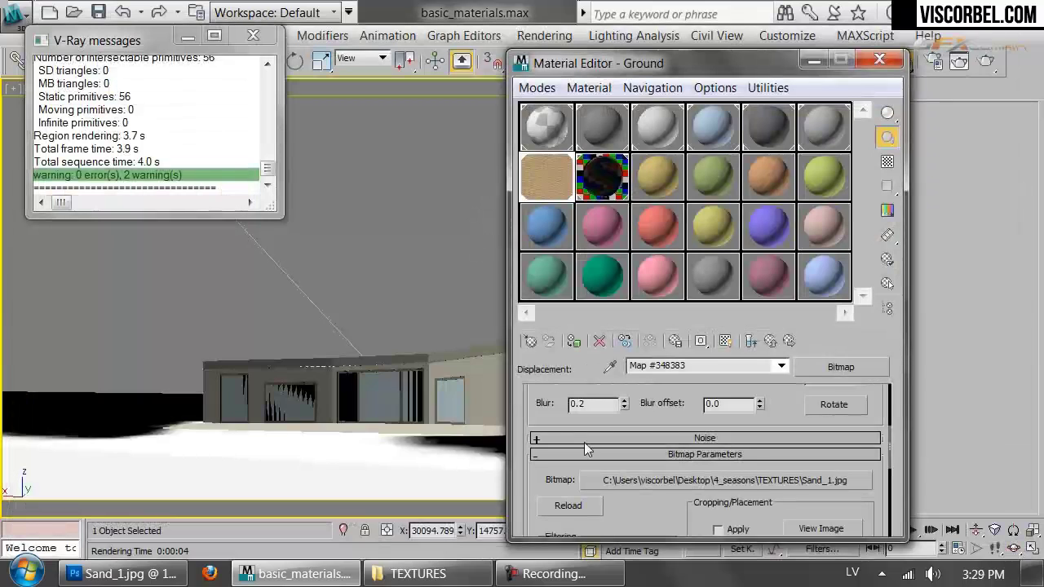
{"action": "left_click", "coordinate": [770, 341]}
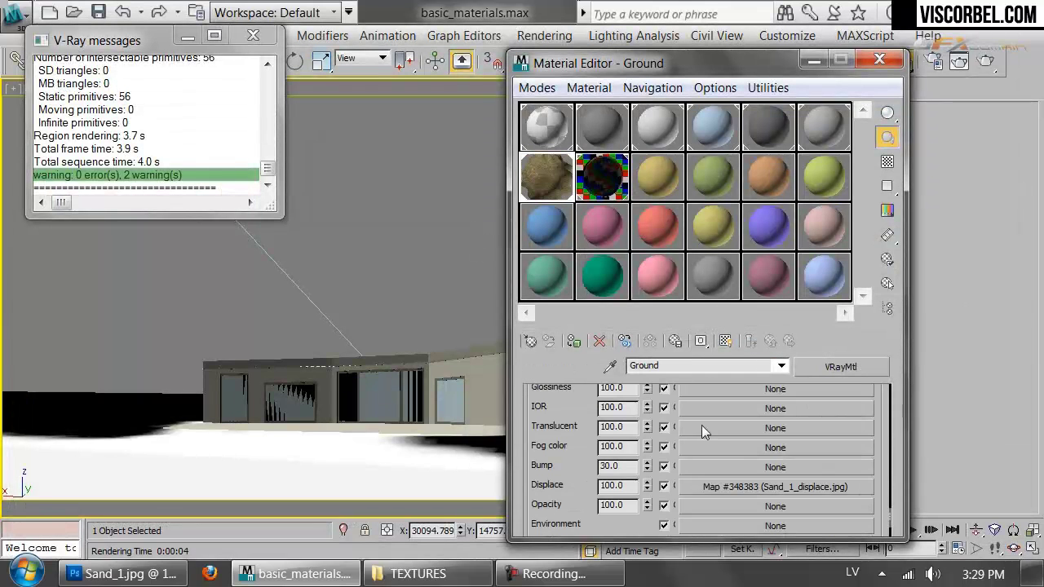
- Set the Ground material's Displace amount to 1.0
{"action": "double_click", "coordinate": [620, 486]}
{"action": "type", "text": "1"}
{"action": "key", "text": "Return"}
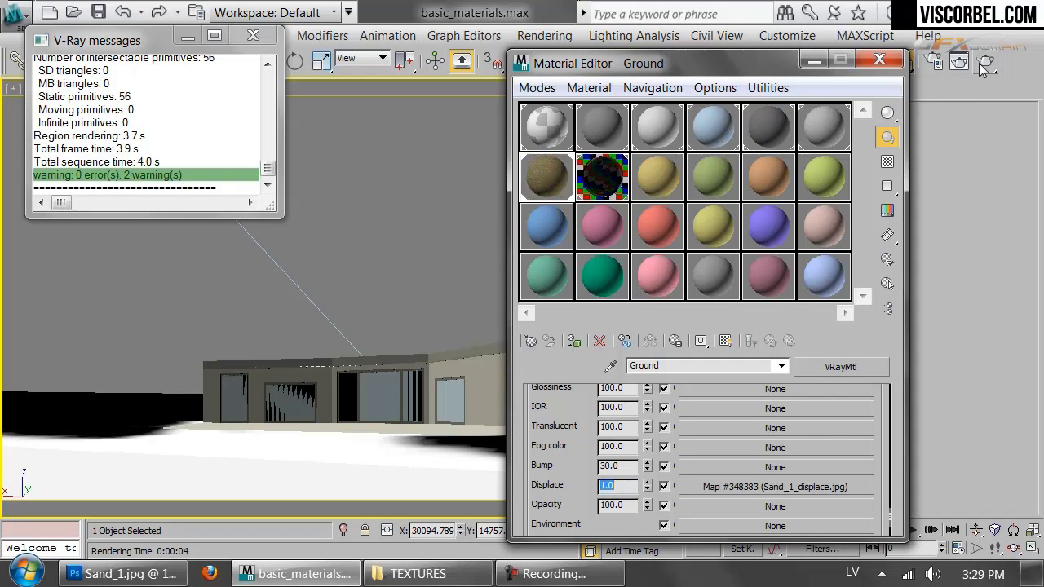
- Isolate the ground object and run a test render of its displacement, cancelling the render partway
{"action": "left_click", "coordinate": [105, 417]}
{"action": "key", "text": "alt+q"}
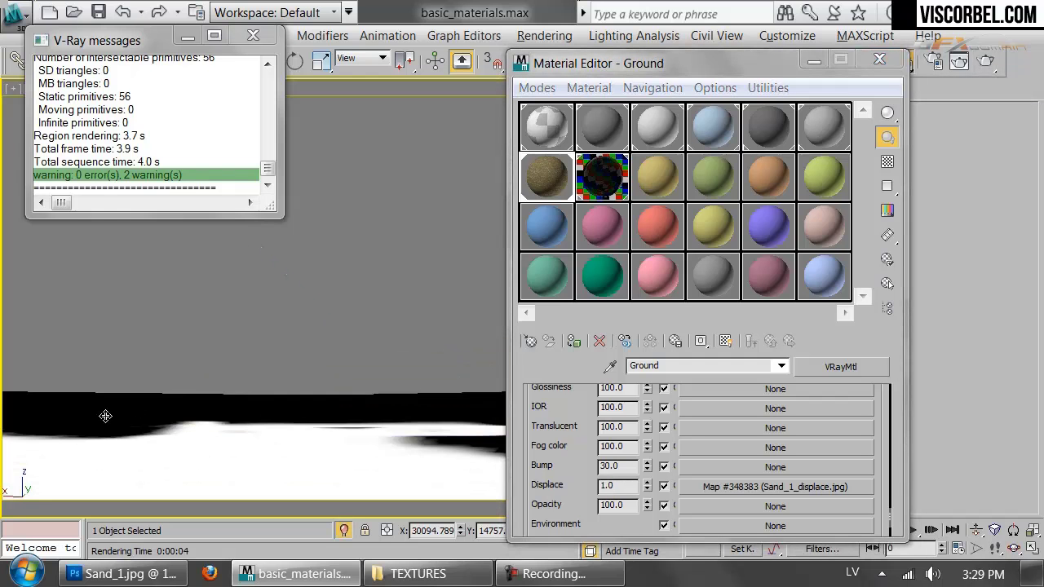
{"action": "left_click", "coordinate": [994, 65]}
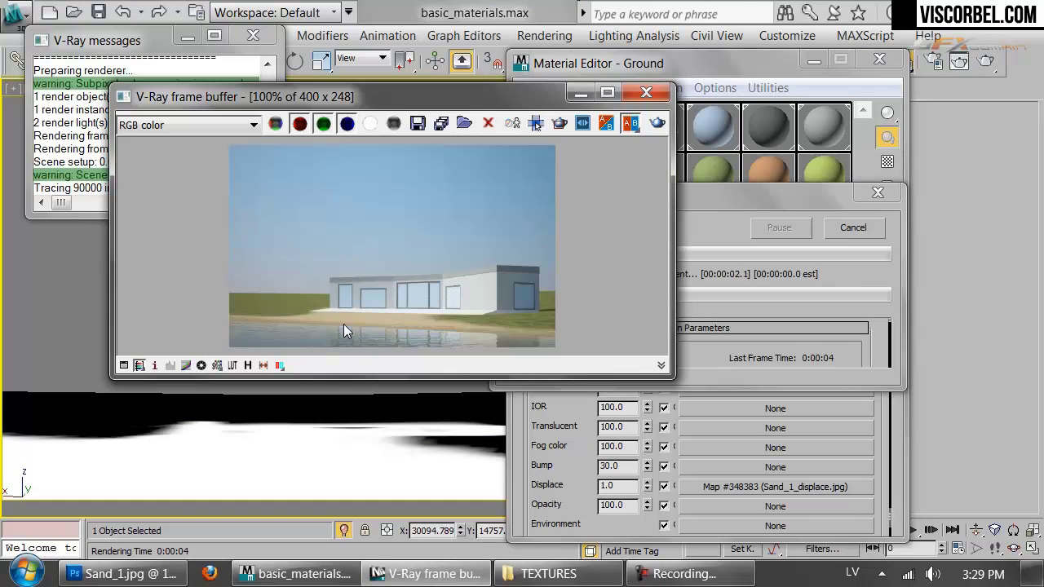
{"action": "left_click", "coordinate": [805, 322]}
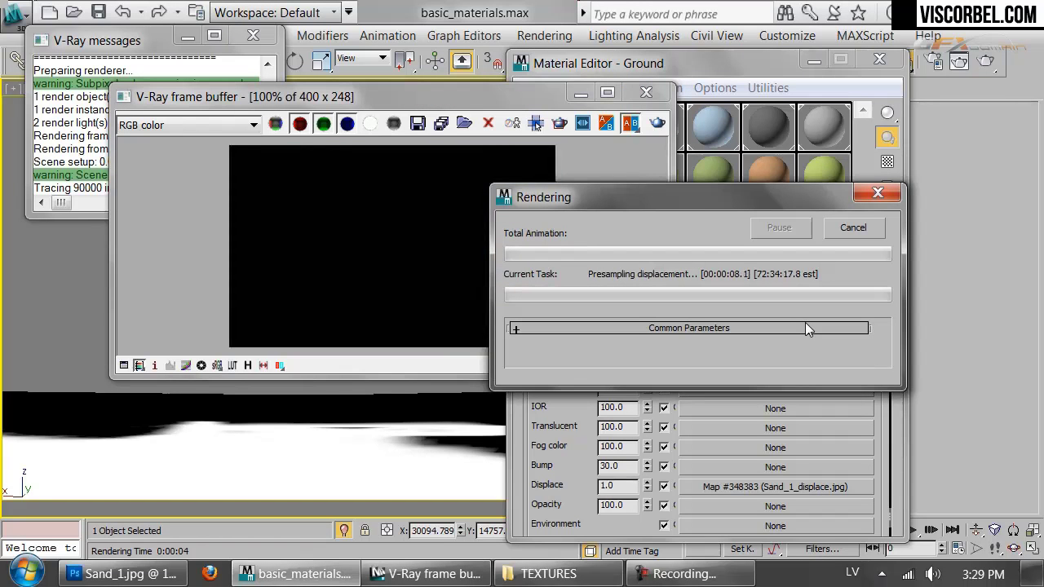
{"action": "left_click", "coordinate": [806, 326]}
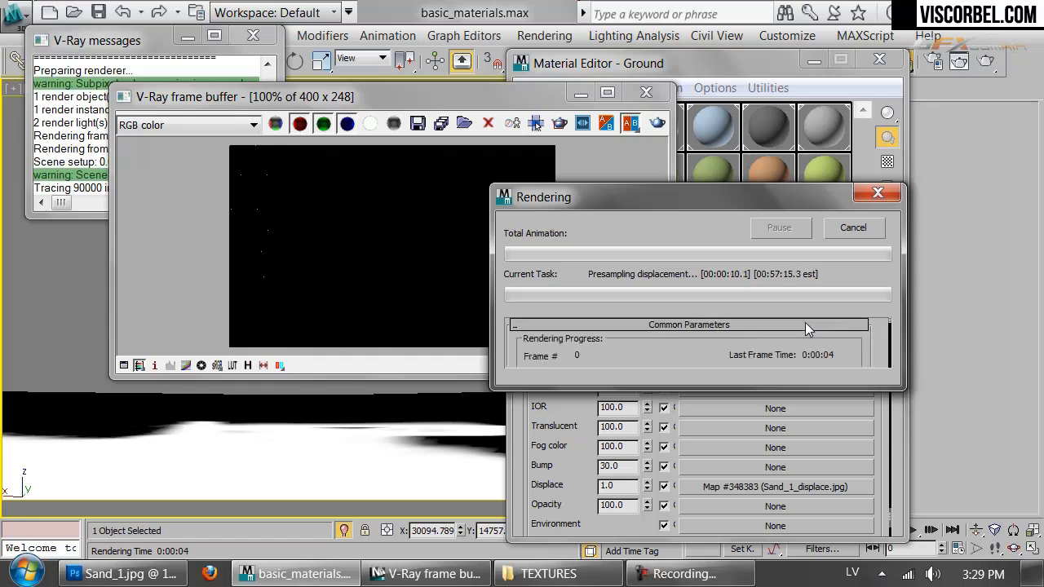
{"action": "left_click", "coordinate": [335, 284]}
{"action": "scroll", "coordinate": [334, 284], "scroll_direction": "up", "scroll_amount": 1}
{"action": "scroll", "coordinate": [334, 284], "scroll_direction": "down", "scroll_amount": 1}
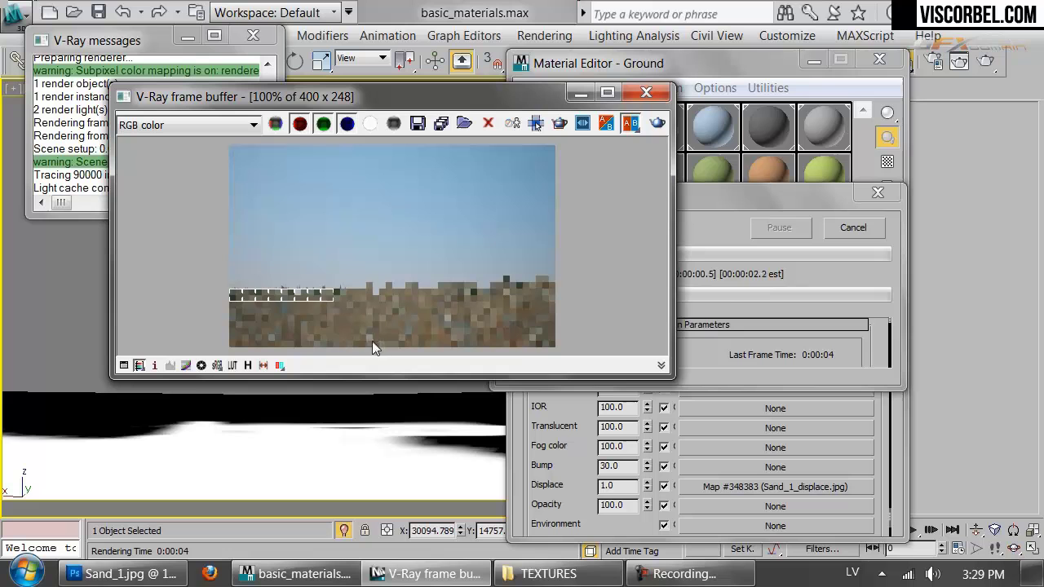
{"action": "left_click", "coordinate": [873, 227]}
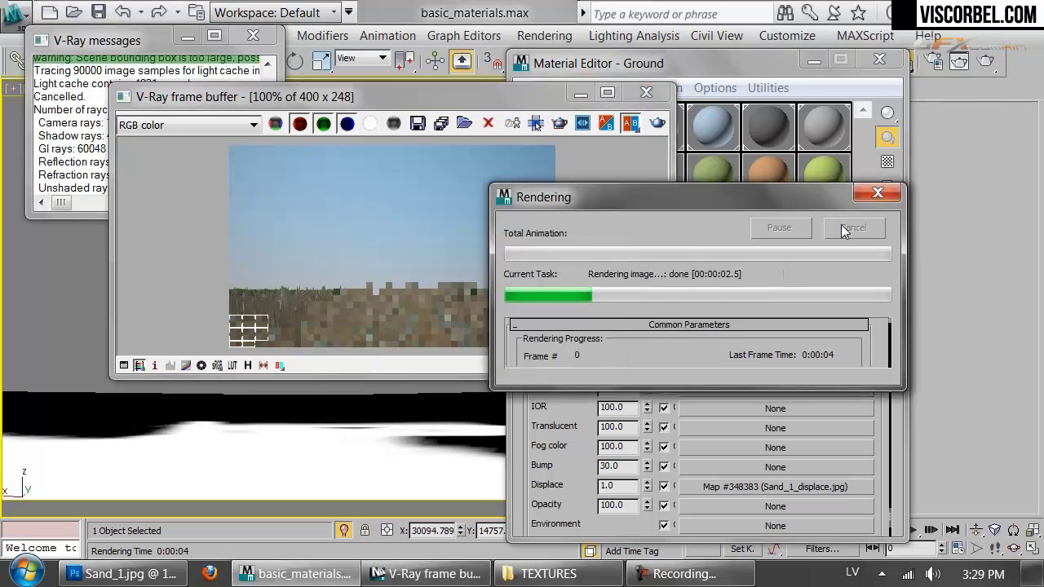
- Set the Ground material's Displace amount to 0.1, render the ground again and inspect the sand up close
{"action": "type", "text": ".1"}
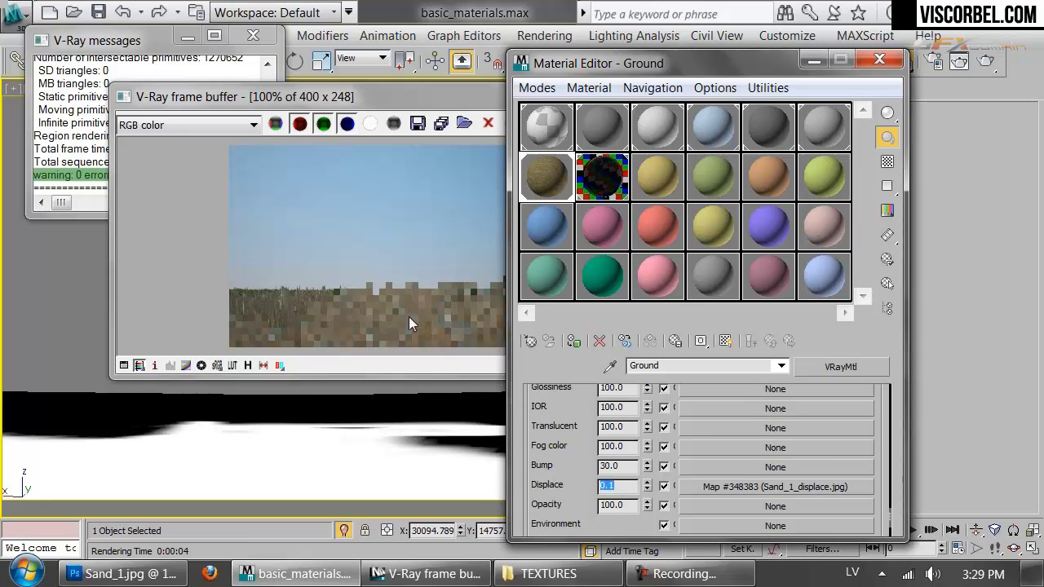
{"action": "left_click", "coordinate": [409, 316]}
{"action": "left_click", "coordinate": [657, 123]}
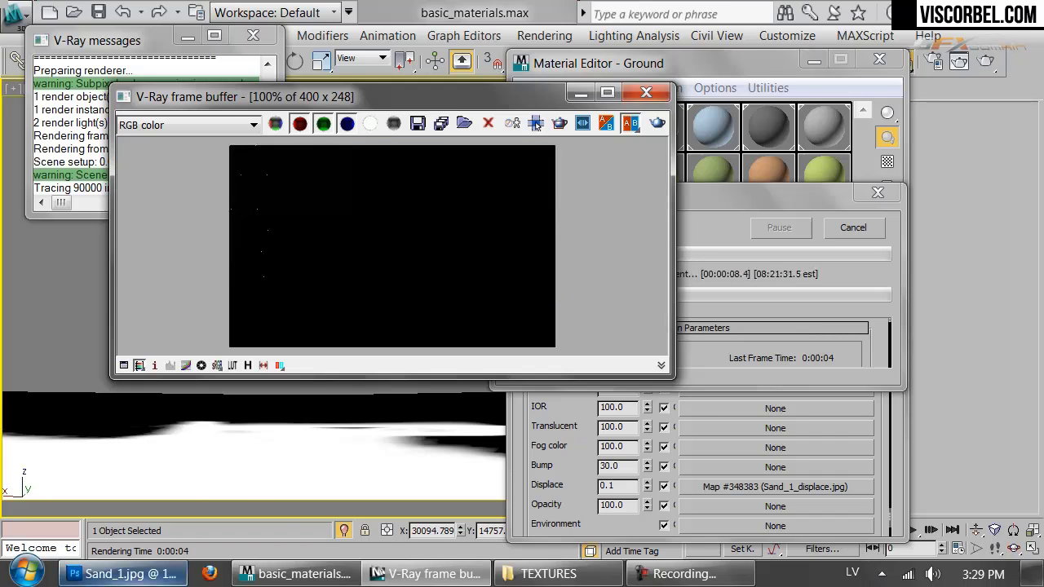
{"action": "mouse_move", "coordinate": [127, 573]}
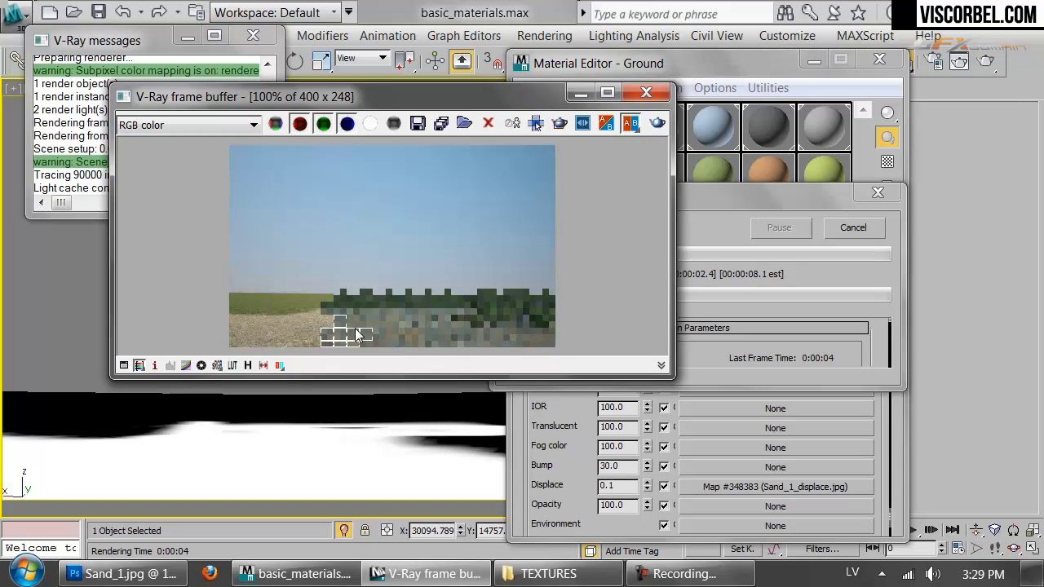
{"action": "scroll", "coordinate": [355, 328], "scroll_direction": "up", "scroll_amount": 1}
{"action": "middle_click_drag", "start_coordinate": [380, 317], "coordinate": [356, 234]}
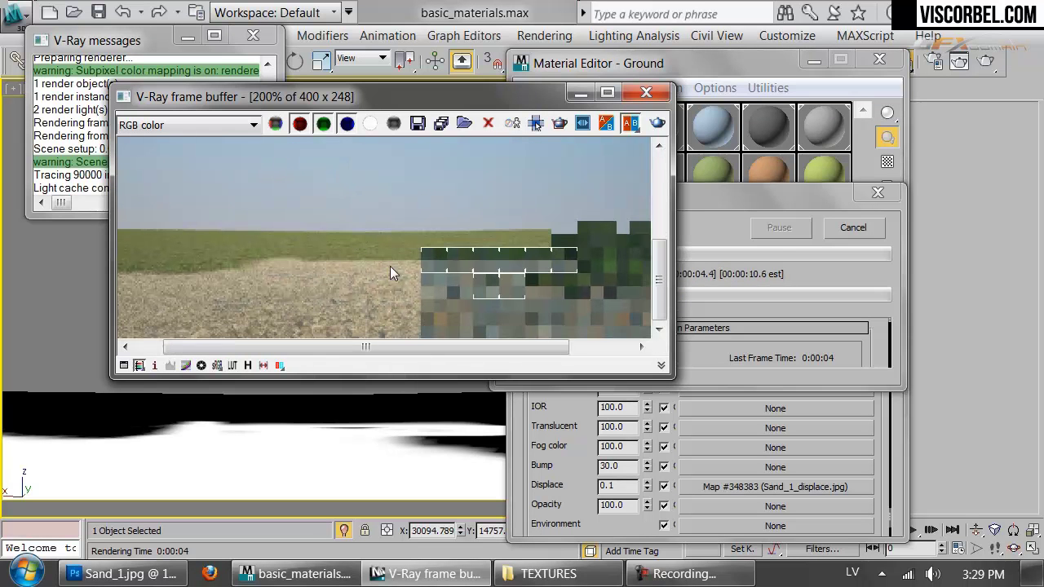
{"action": "scroll", "coordinate": [444, 290], "scroll_direction": "down", "scroll_amount": 1}
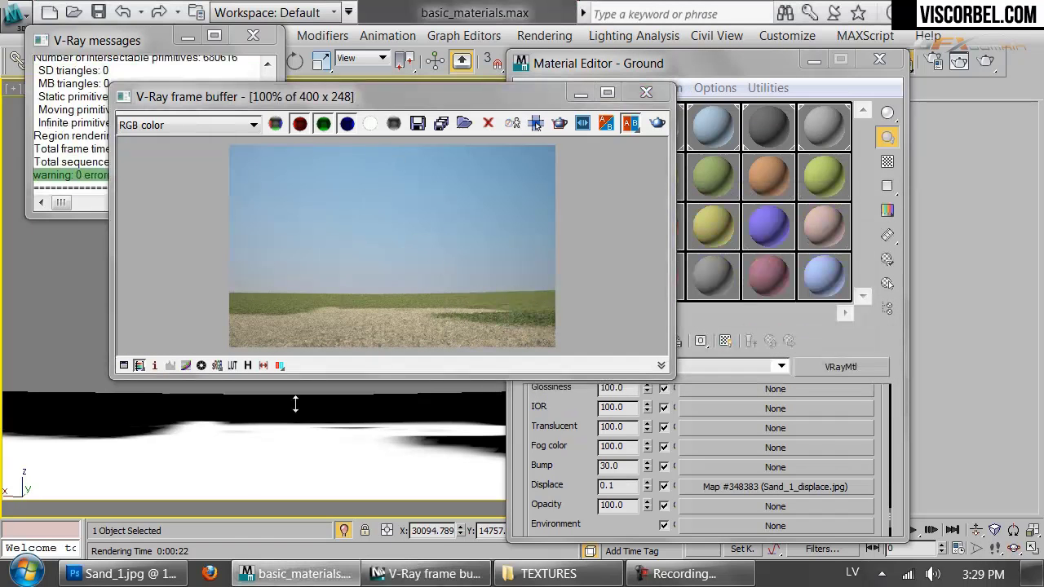
- Switch to Photoshop, select the whole canvas and add a new layer above Layer 2 copy 2
{"action": "left_click", "coordinate": [123, 573]}
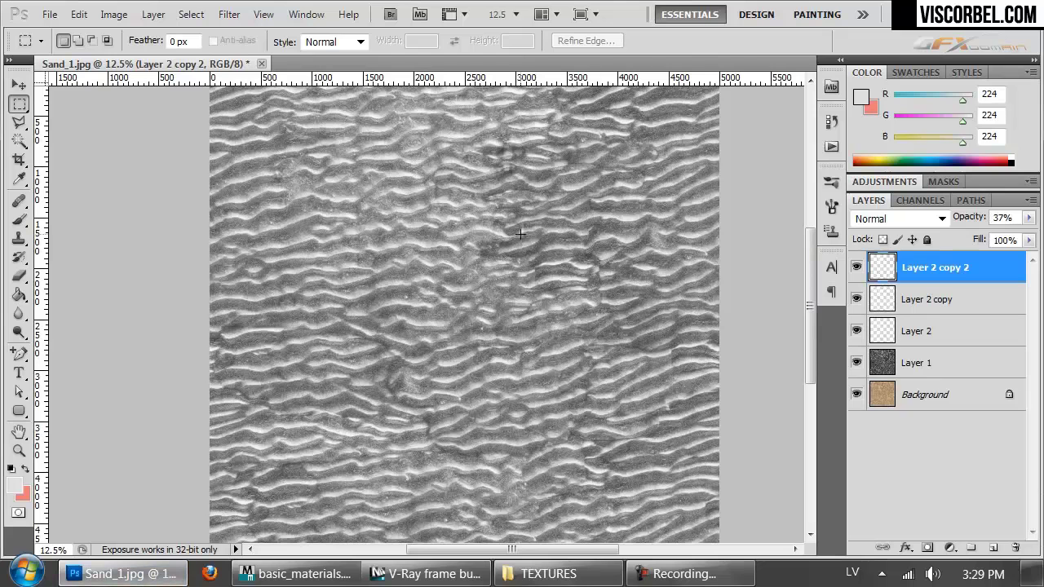
{"action": "key", "text": "ctrl+a"}
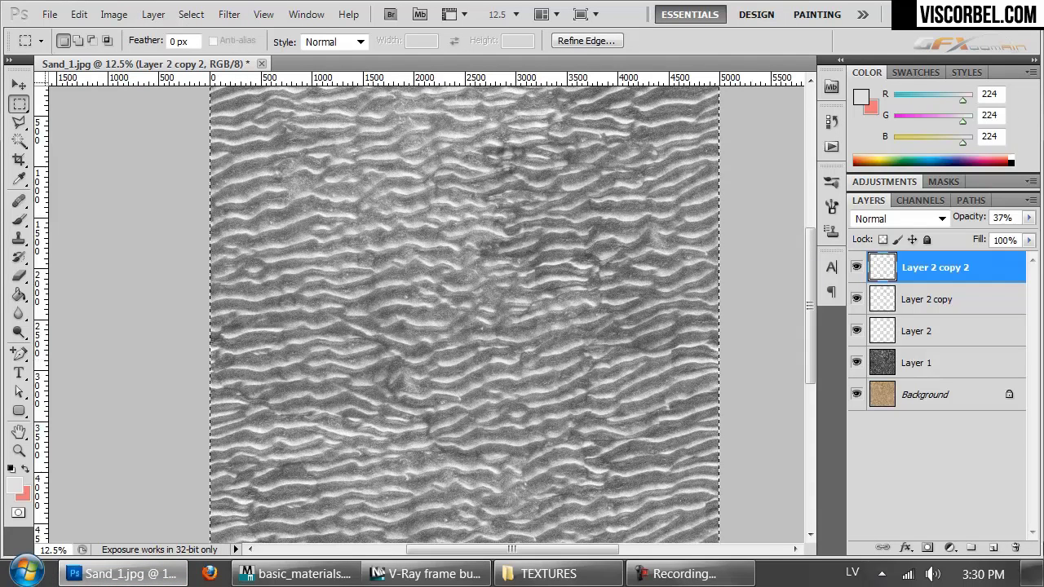
{"action": "key", "text": "ctrl+j"}
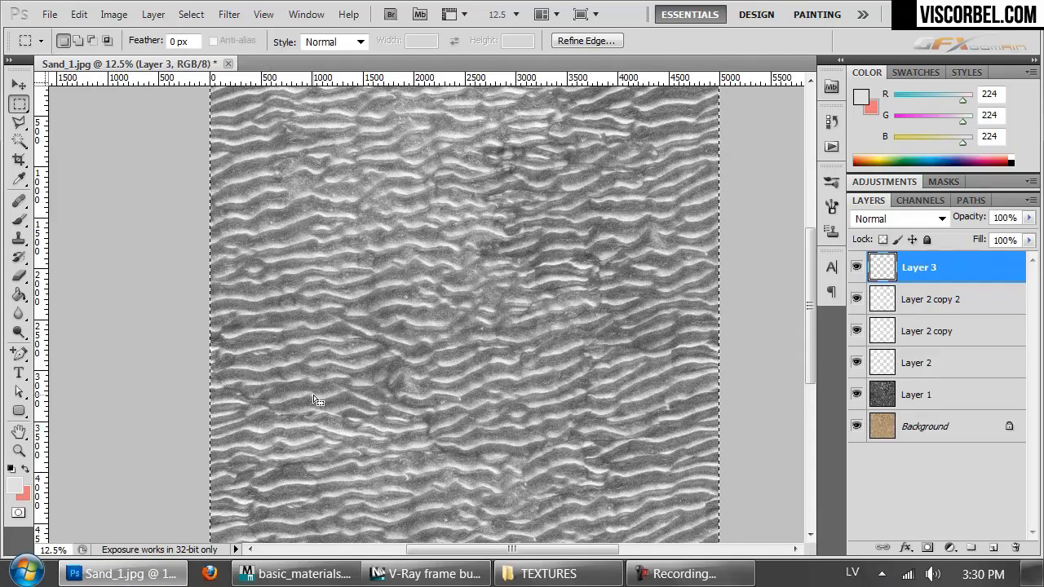
- Set the foreground color to mid-gray with RGB values 128, 128, 128
{"action": "left_click", "coordinate": [19, 295]}
{"action": "left_click", "coordinate": [21, 489]}
{"action": "left_click", "coordinate": [640, 284]}
{"action": "left_click", "coordinate": [634, 292]}
{"action": "left_click_drag", "start_coordinate": [963, 153], "coordinate": [584, 168]}
{"action": "double_click", "coordinate": [613, 366]}
{"action": "type", "text": "128"}
{"action": "key", "text": "Tab"}
{"action": "type", "text": "128"}
{"action": "key", "text": "Tab"}
{"action": "type", "text": "128"}
{"action": "key", "text": "Return"}
- Fill the new top layer with the gray using the Paint Bucket and reduce its opacity to 41%
{"action": "key", "text": "g"}
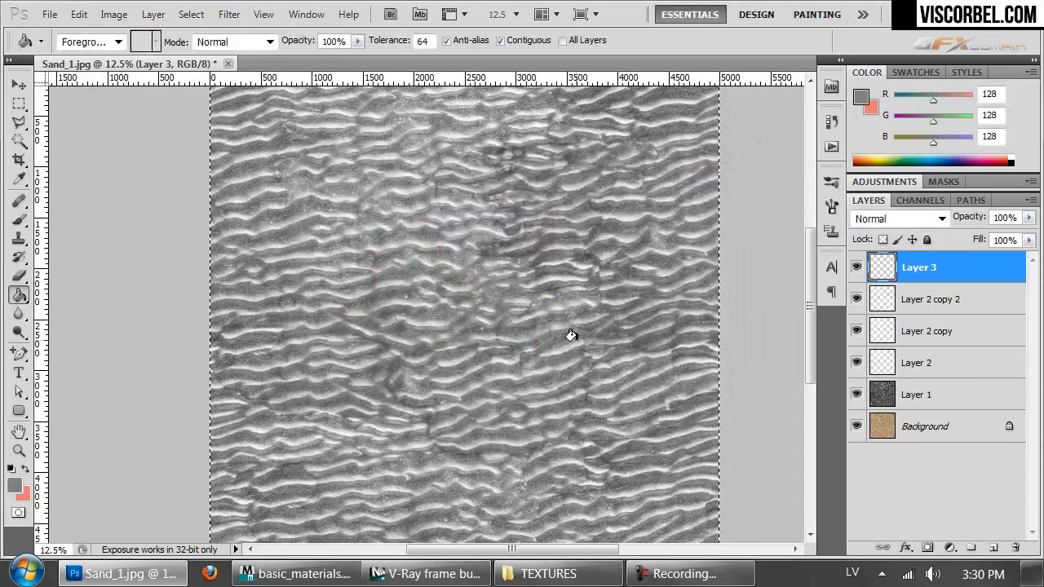
{"action": "left_click", "coordinate": [611, 336]}
{"action": "left_click", "coordinate": [1029, 218]}
{"action": "left_click_drag", "start_coordinate": [989, 233], "coordinate": [976, 237]}
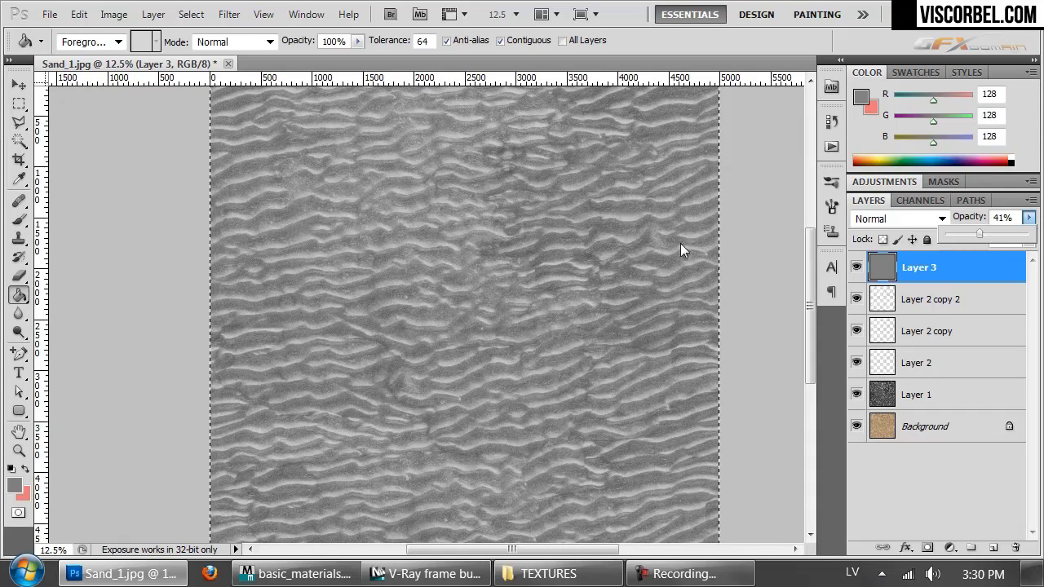
- Save the image as a maximum-quality JPEG over the existing Sand_1_displace.jpg in the TEXTURES folder
{"action": "key", "text": "shift+ctrl+s"}
{"action": "left_click", "coordinate": [367, 398]}
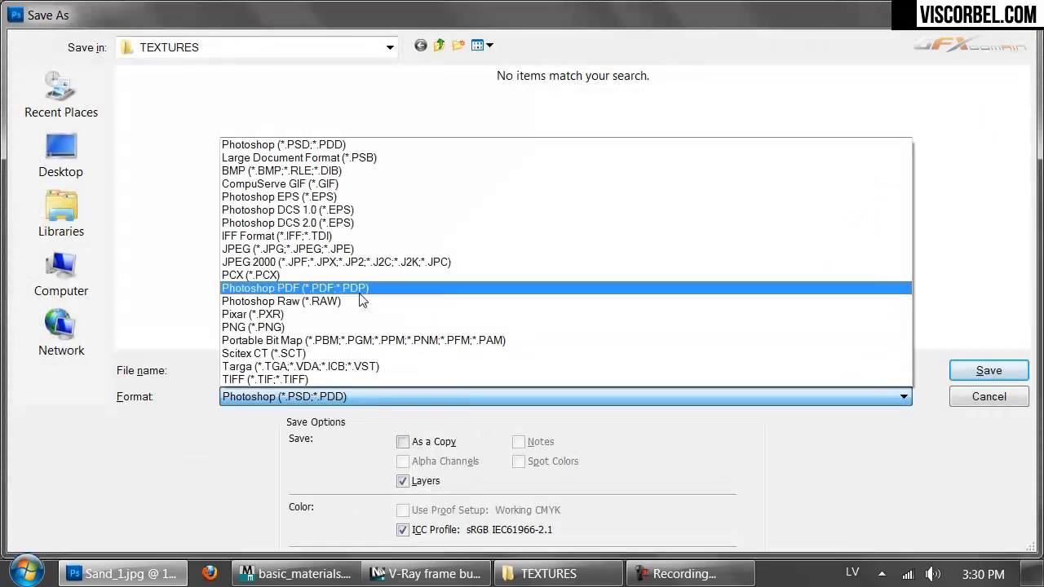
{"action": "left_click", "coordinate": [372, 249]}
{"action": "left_click", "coordinate": [342, 279]}
{"action": "key", "text": "Return"}
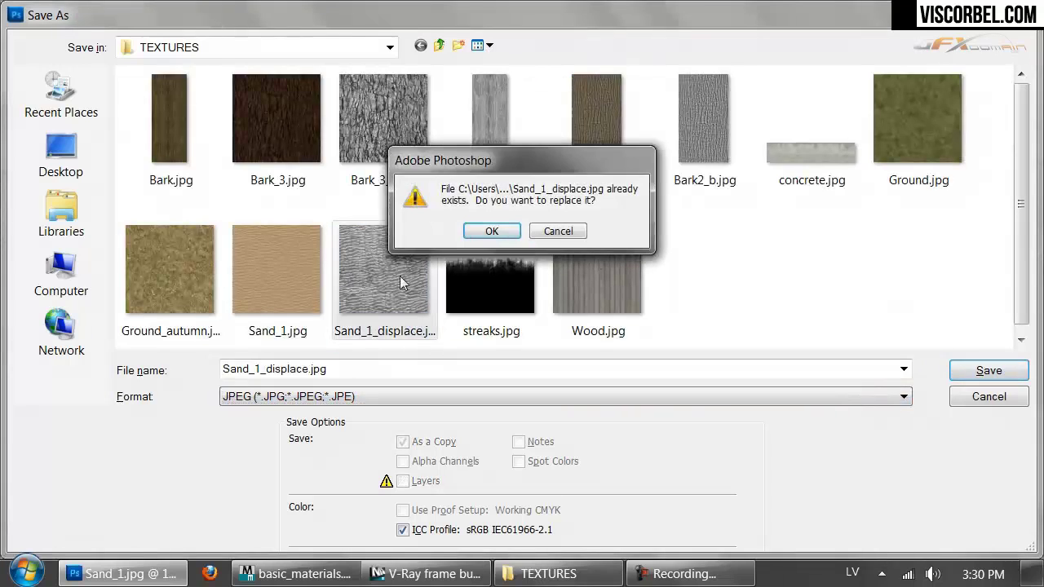
{"action": "left_click", "coordinate": [494, 230]}
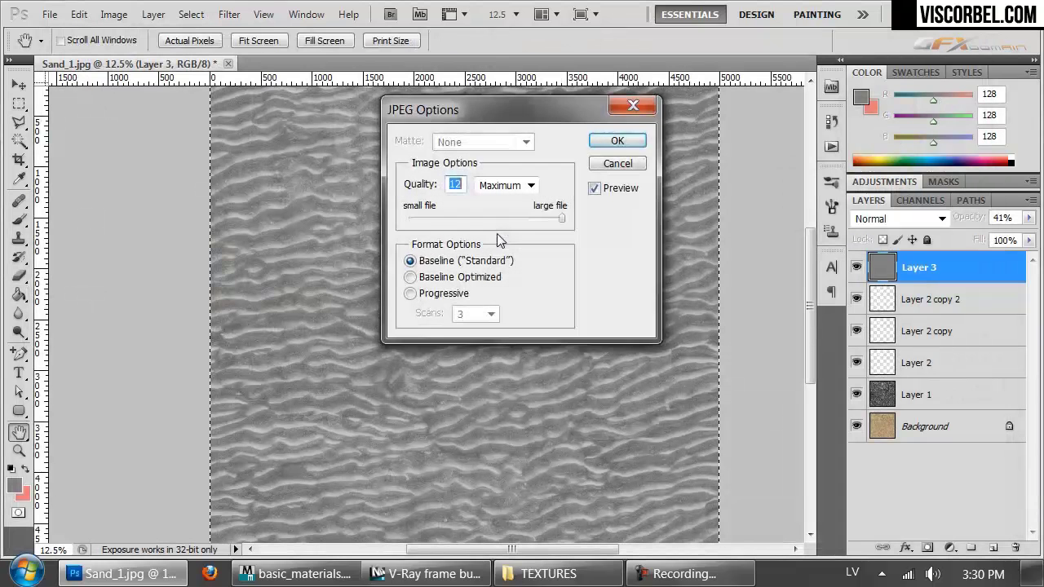
{"action": "left_click", "coordinate": [635, 141]}
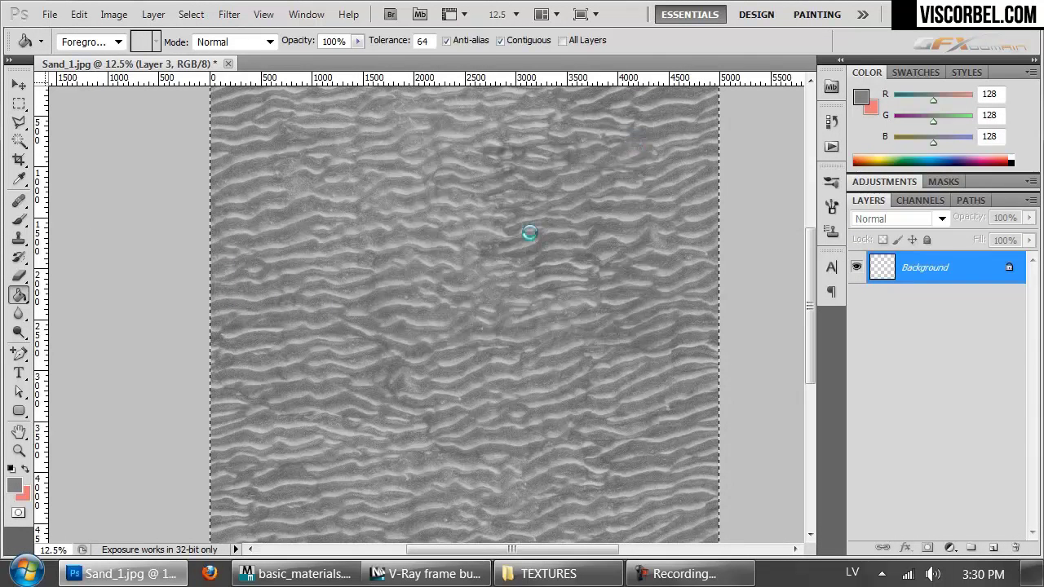
- Switch to 3ds Max, cancel the full render, and render and inspect only a small region covering the sand and grass edge
{"action": "left_click", "coordinate": [432, 574]}
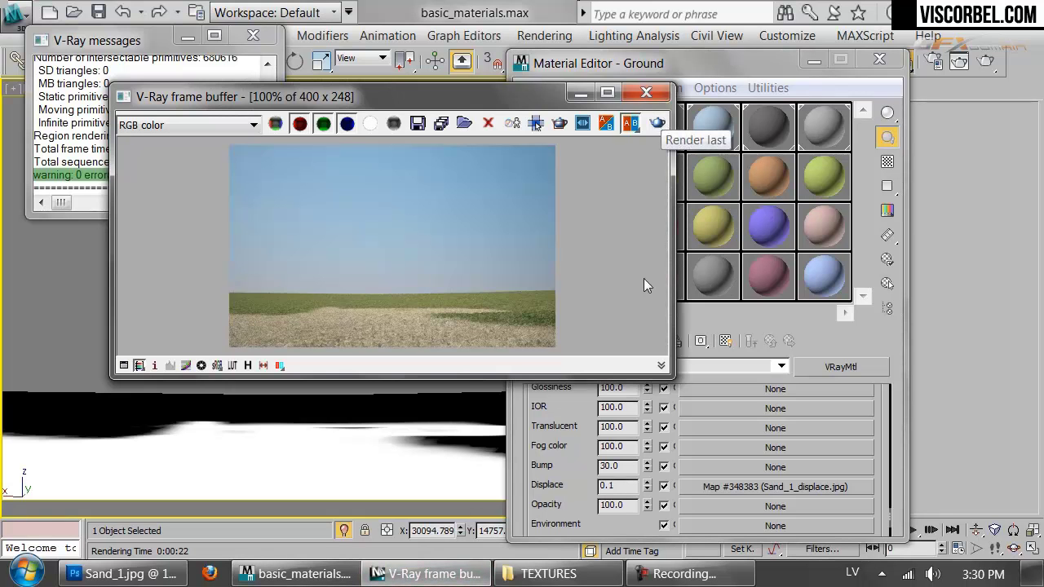
{"action": "key", "text": "shift+q"}
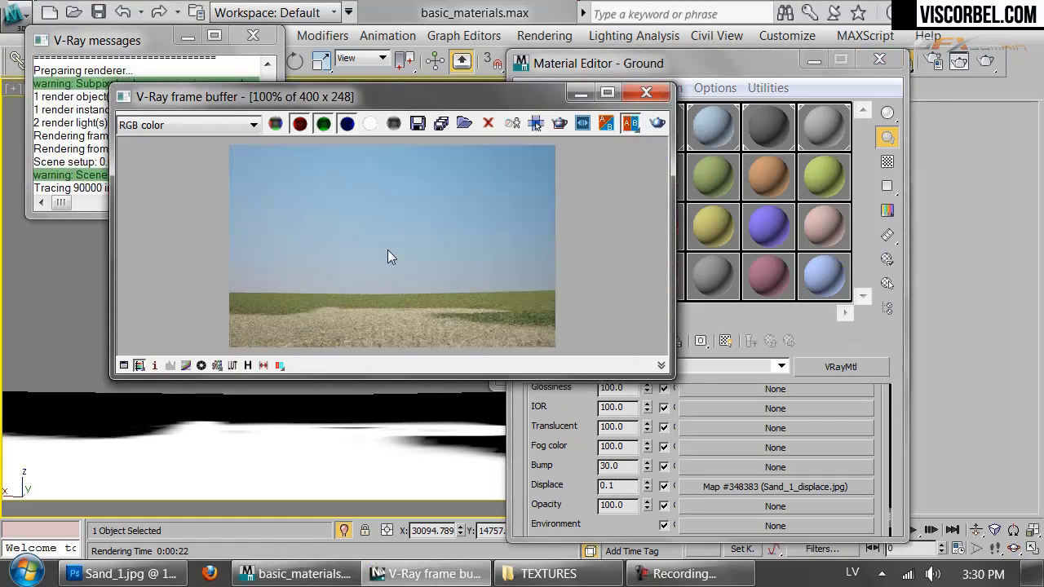
{"action": "mouse_move", "coordinate": [456, 91]}
{"action": "left_mouse_down"}
{"action": "mouse_move", "coordinate": [496, 288]}
{"action": "mouse_move", "coordinate": [496, 237]}
{"action": "mouse_move", "coordinate": [526, 158]}
{"action": "left_mouse_up"}
{"action": "left_click", "coordinate": [500, 193]}
{"action": "left_click", "coordinate": [854, 225]}
{"action": "mouse_move", "coordinate": [458, 347]}
{"action": "left_mouse_down"}
{"action": "mouse_move", "coordinate": [495, 417]}
{"action": "mouse_move", "coordinate": [526, 418]}
{"action": "left_mouse_up"}
{"action": "left_click", "coordinate": [723, 179]}
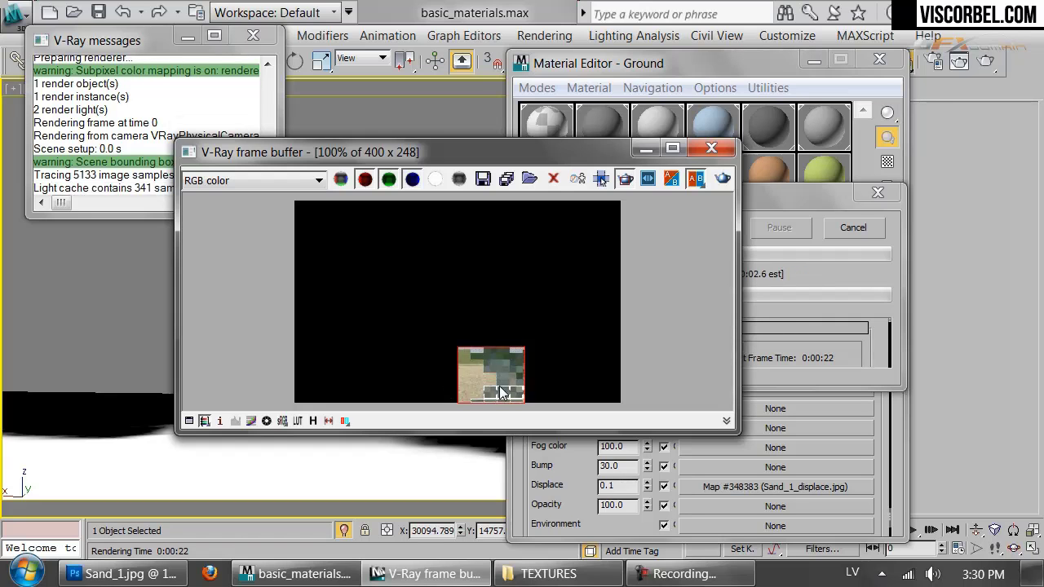
{"action": "scroll", "coordinate": [494, 391], "scroll_direction": "up", "scroll_amount": 2}
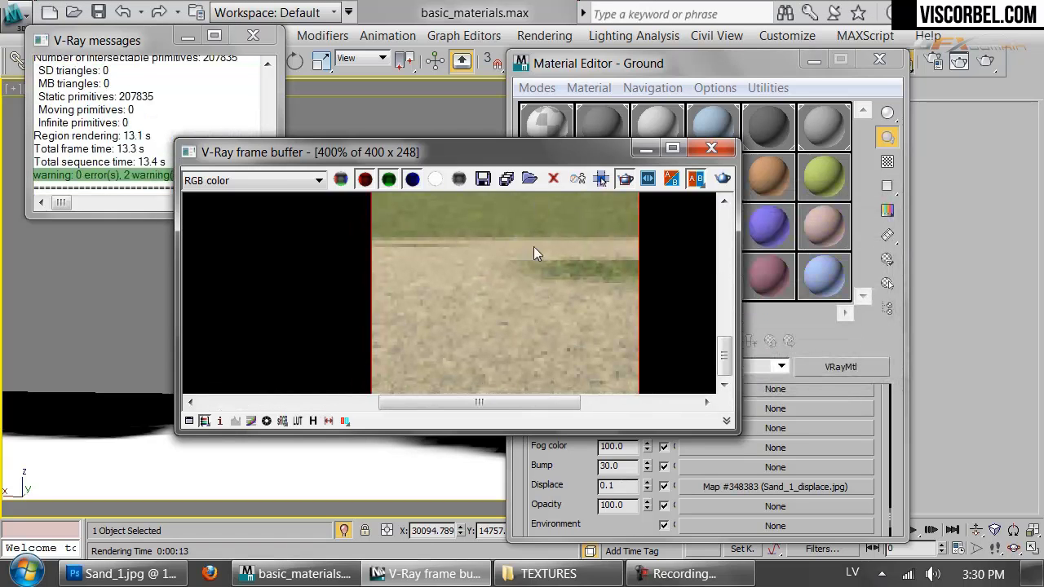
{"action": "scroll", "coordinate": [530, 261], "scroll_direction": "down", "scroll_amount": 1}
- Change the output width in Render Setup and return to the V-Ray frame buffer
{"action": "key", "text": "F10"}
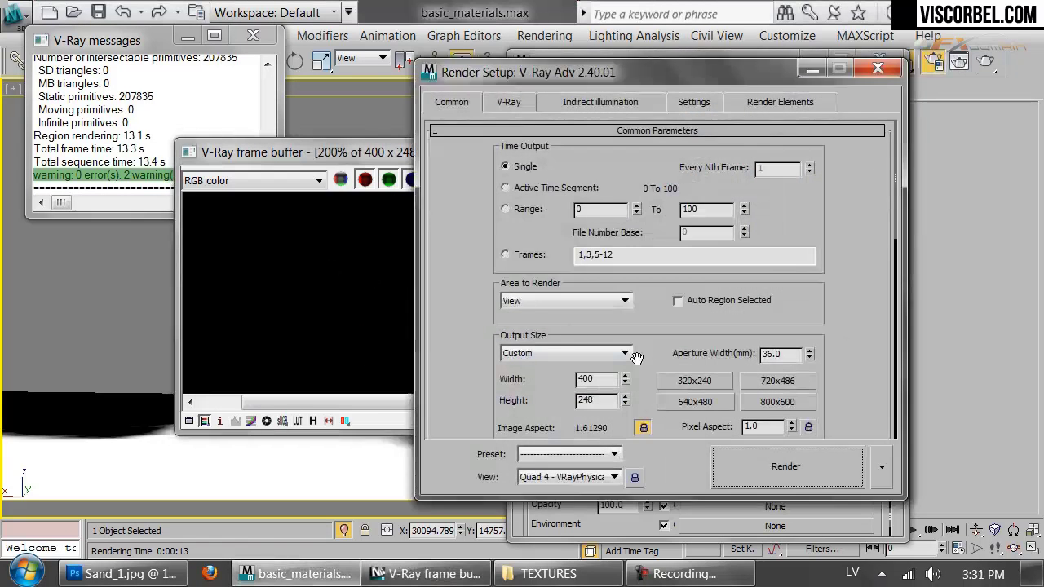
{"action": "double_click", "coordinate": [598, 379]}
{"action": "type", "text": "9"}
{"action": "left_click", "coordinate": [282, 345]}
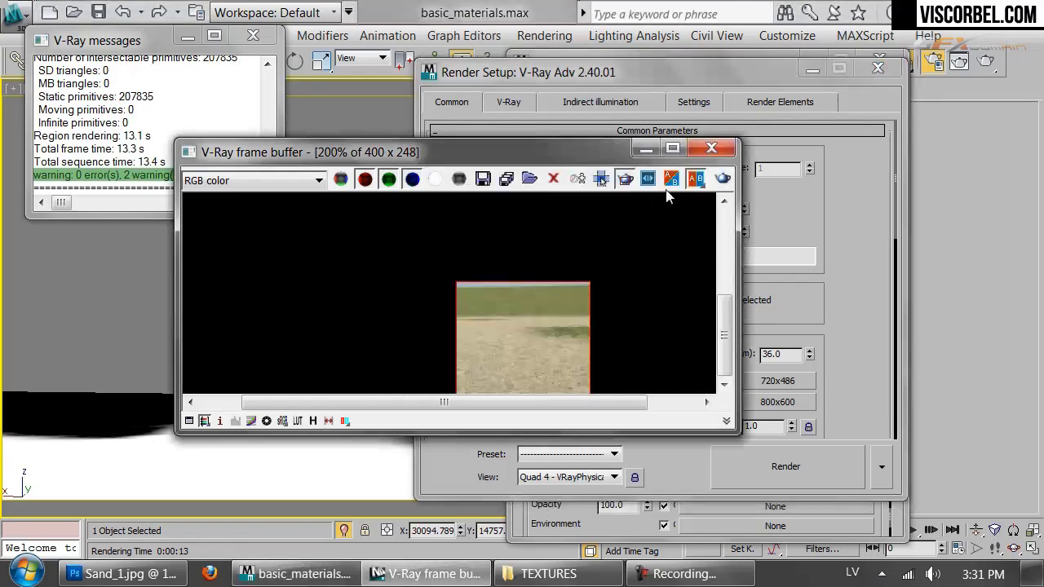
- Render the sand and grass region again at the new output size and inspect it at 100%
{"action": "left_click", "coordinate": [722, 178]}
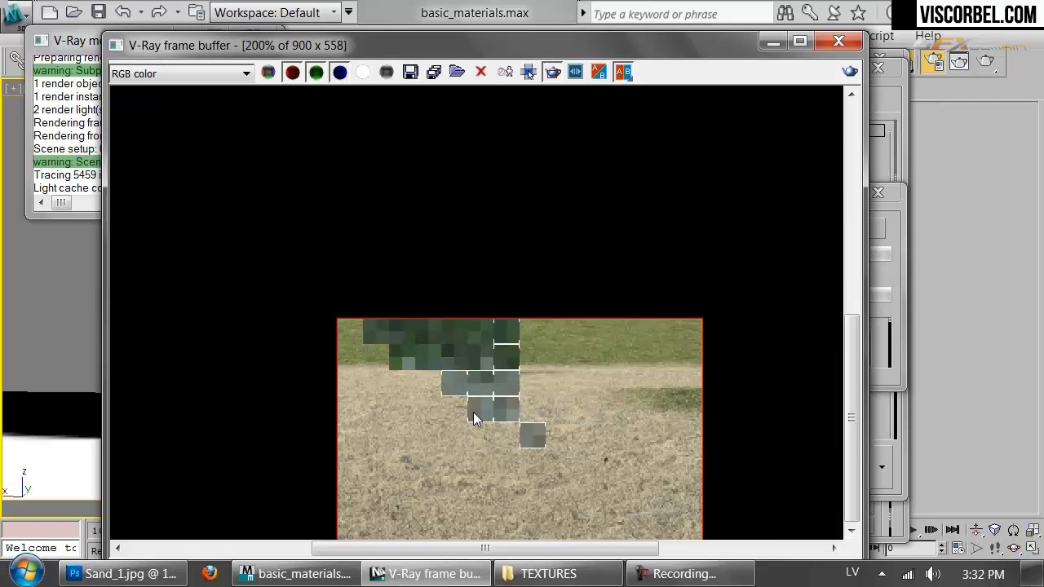
{"action": "scroll", "coordinate": [473, 414], "scroll_direction": "down", "scroll_amount": 1}
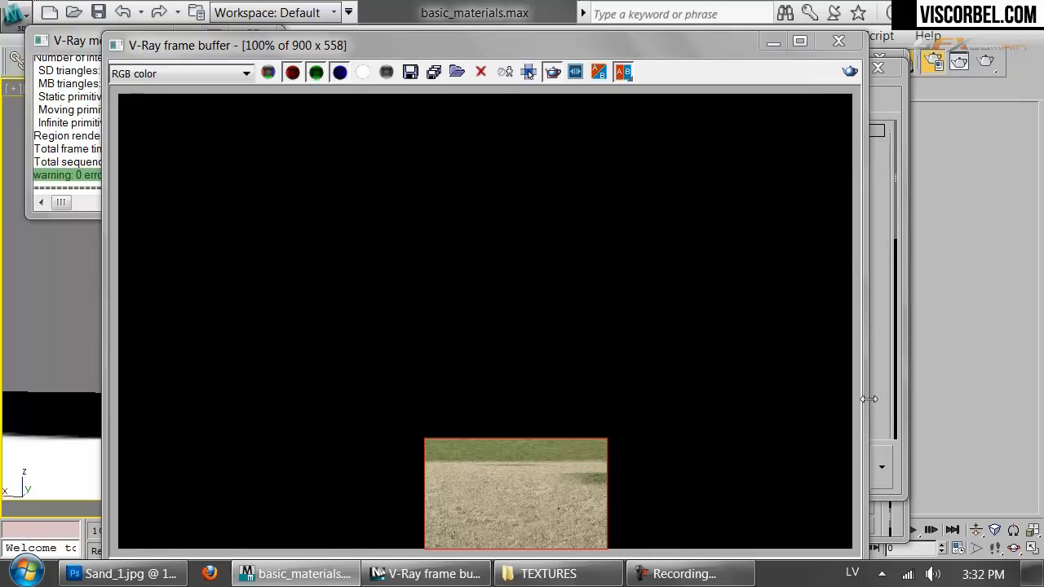
- Set the Sand_1_displace.jpg map's blur to 0.5 and the Ground material's displacement amount to 0.05
{"action": "left_click", "coordinate": [900, 520]}
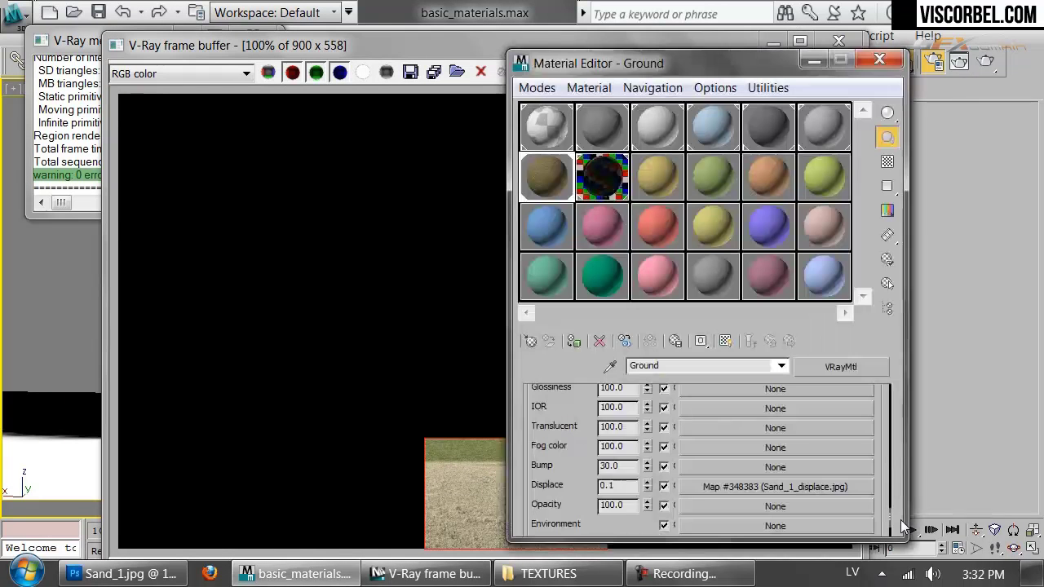
{"action": "left_click", "coordinate": [682, 491]}
{"action": "scroll", "coordinate": [588, 508], "scroll_direction": "down", "scroll_amount": 3}
{"action": "double_click", "coordinate": [583, 443]}
{"action": "type", "text": "0.2"}
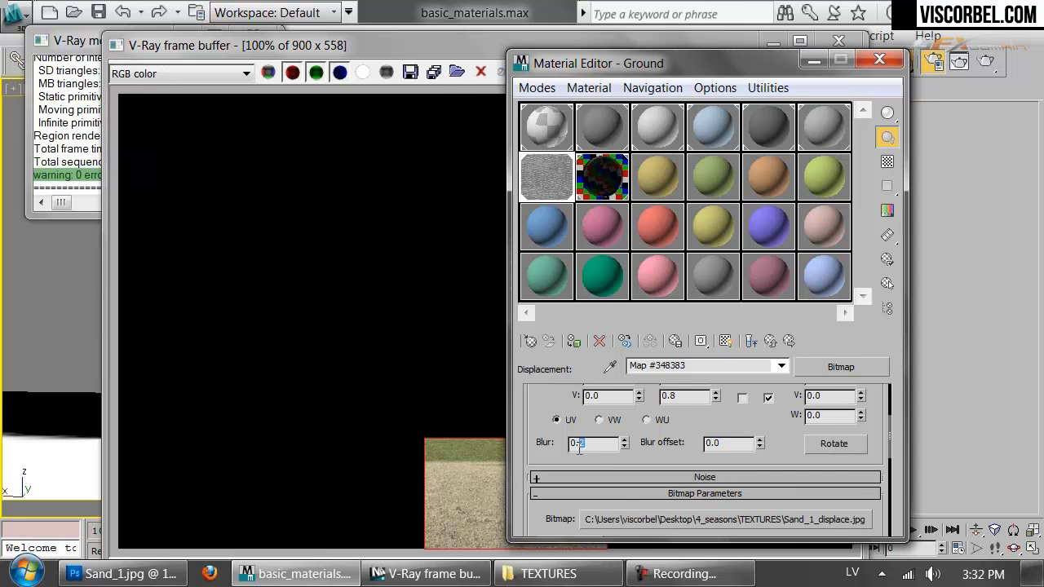
{"action": "left_click", "coordinate": [788, 341]}
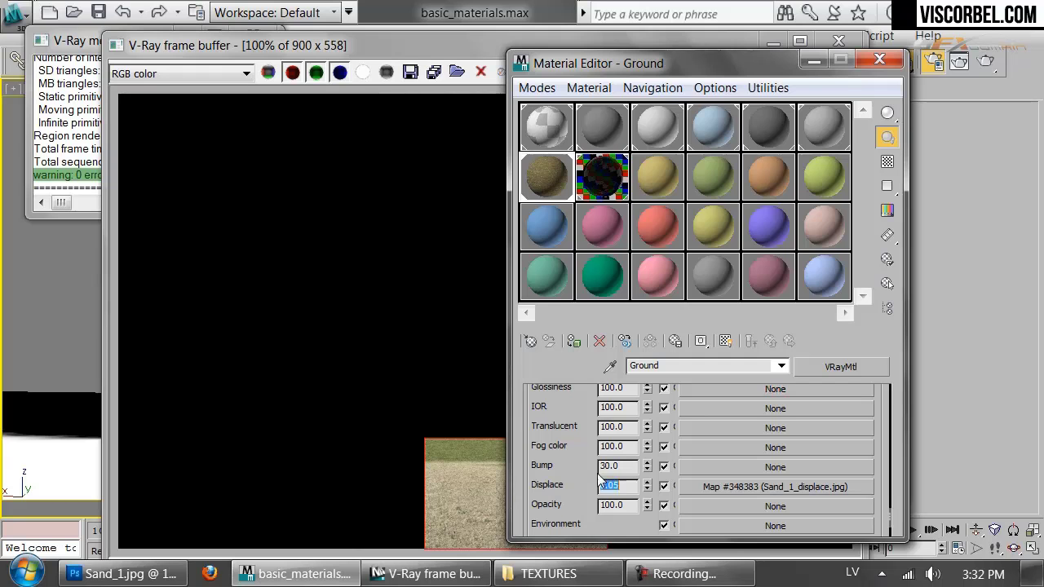
- Render the sand and grass region with the new displacement, turn off region rendering and close the frame buffer
{"action": "left_click", "coordinate": [410, 406]}
{"action": "left_click", "coordinate": [850, 71]}
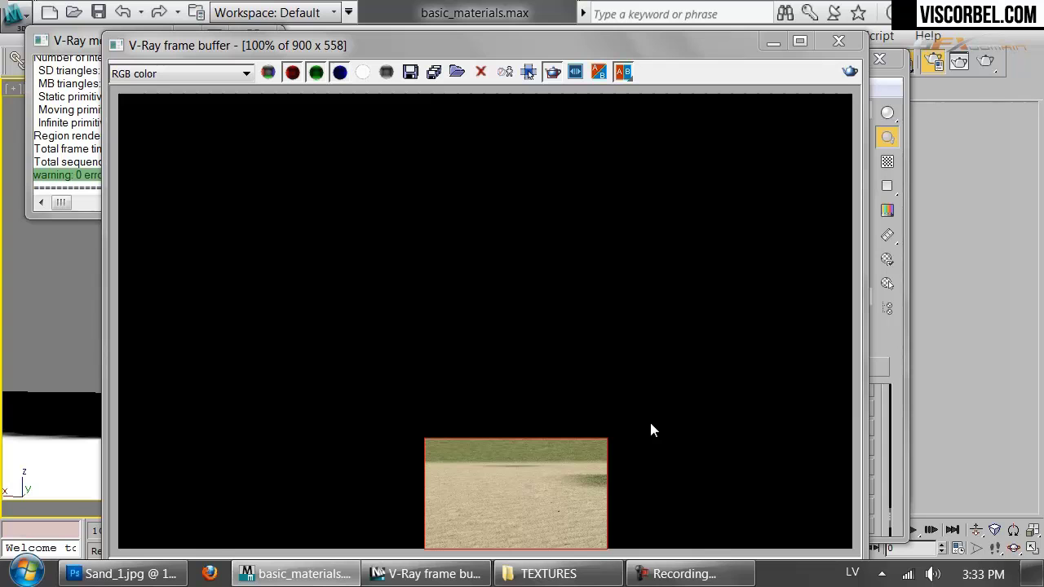
{"action": "left_click", "coordinate": [551, 75]}
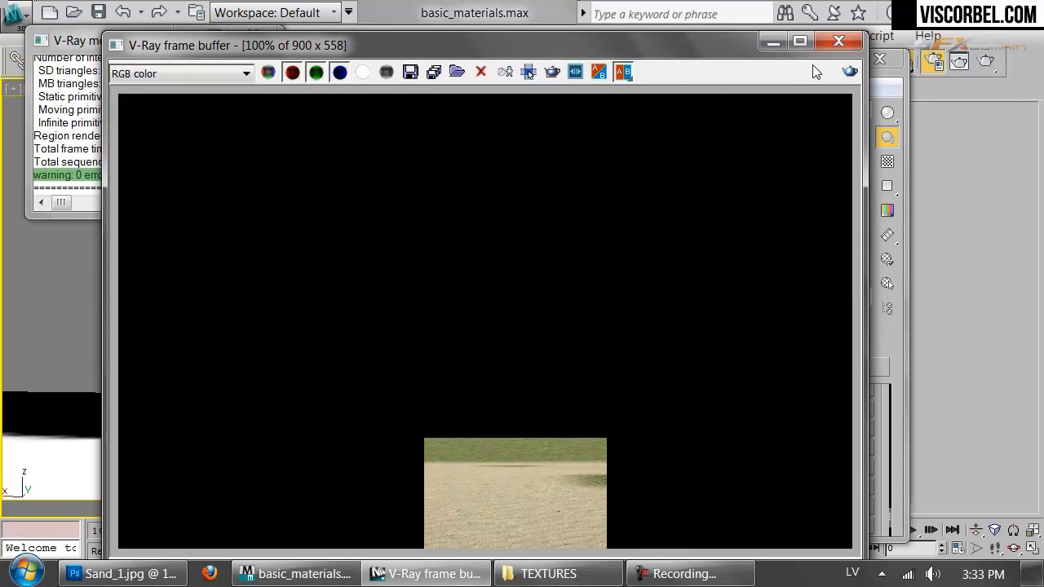
{"action": "left_click", "coordinate": [840, 42]}
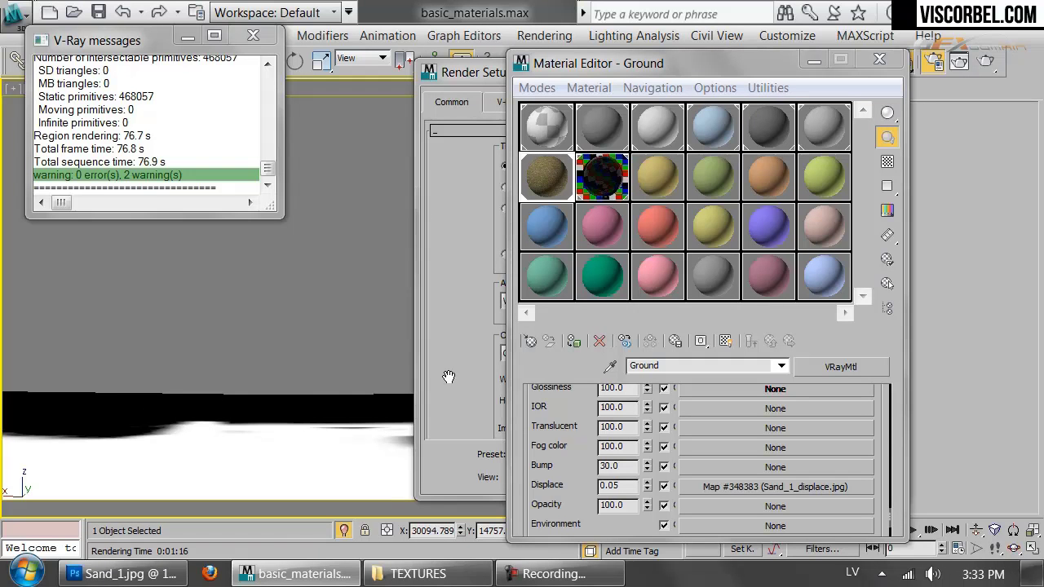
- Replace the Ground material's displacement bitmap with a Mix map, keeping Sand_1_displace.jpg as a sub-map
{"action": "left_click_drag", "start_coordinate": [577, 431], "coordinate": [598, 372]}
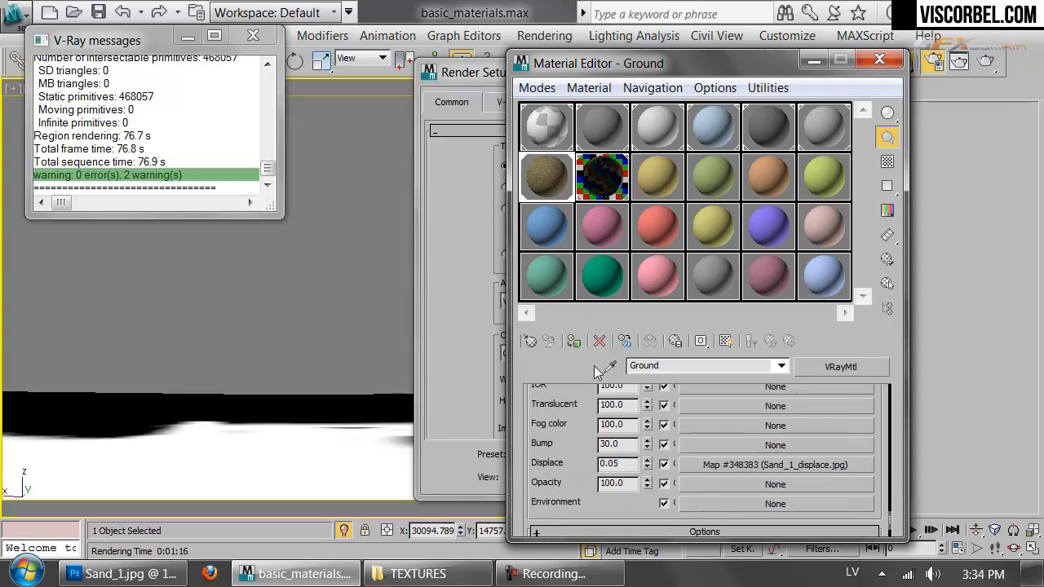
{"action": "left_click", "coordinate": [734, 465]}
{"action": "scroll", "coordinate": [697, 454], "scroll_direction": "down", "scroll_amount": 4}
{"action": "scroll", "coordinate": [734, 424], "scroll_direction": "up", "scroll_amount": 3}
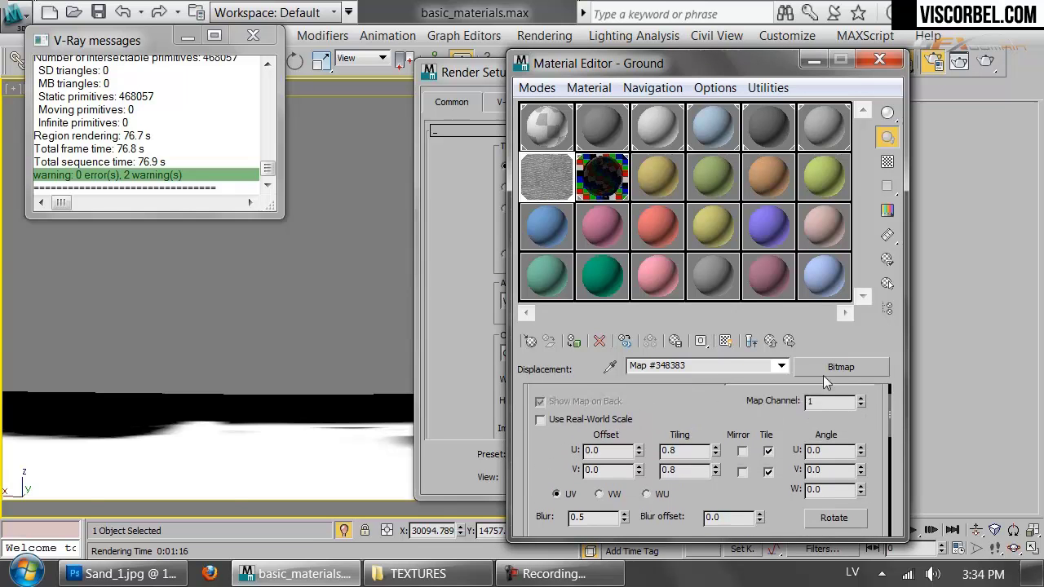
{"action": "left_click", "coordinate": [841, 366]}
{"action": "double_click", "coordinate": [246, 311]}
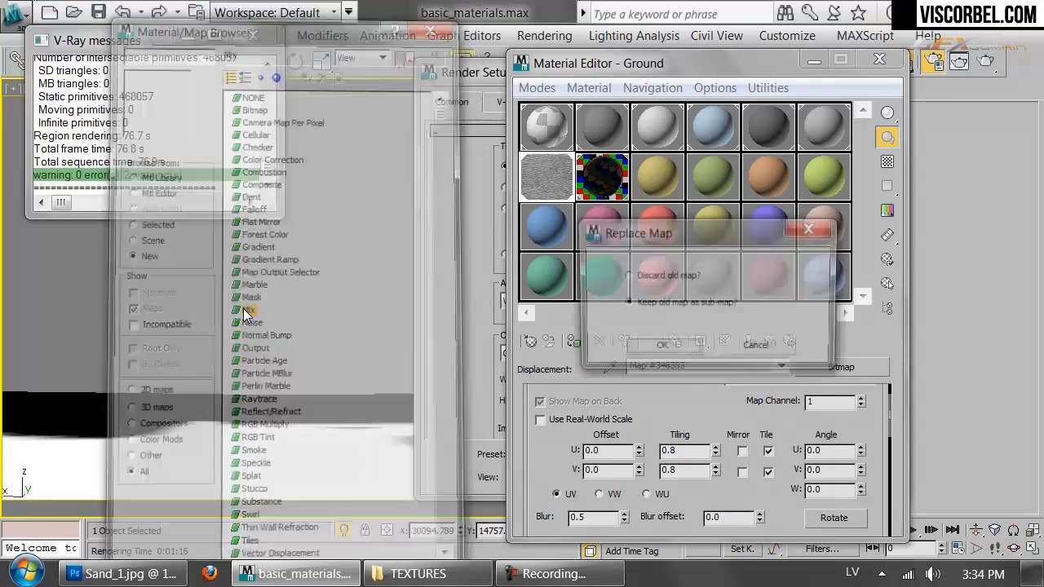
{"action": "left_click", "coordinate": [676, 351]}
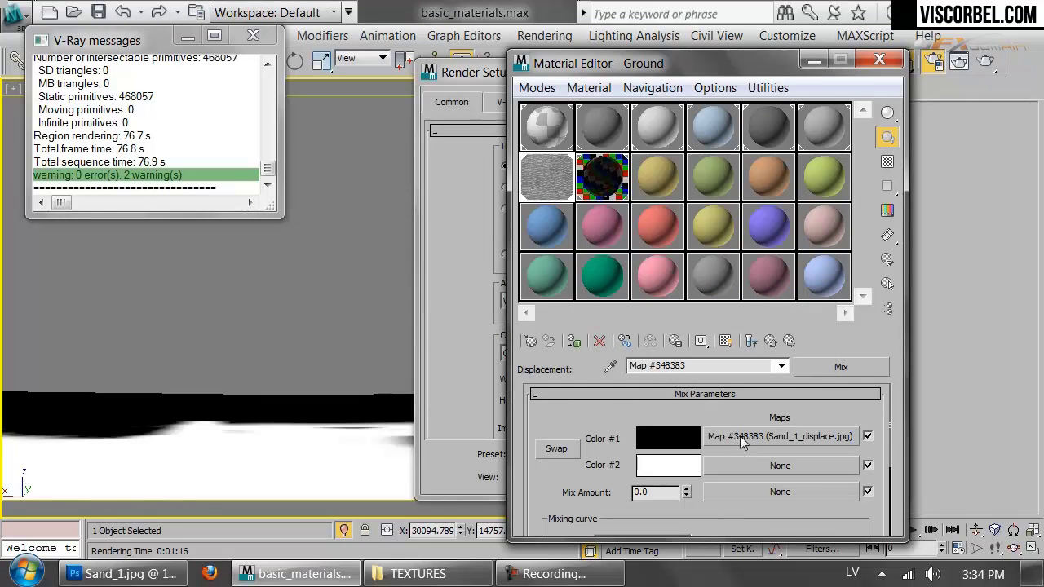
- Move the Sand_1_displace.jpg map from the Mix map's Color #1 slot to Color #2 as a copy
{"action": "right_click", "coordinate": [742, 435]}
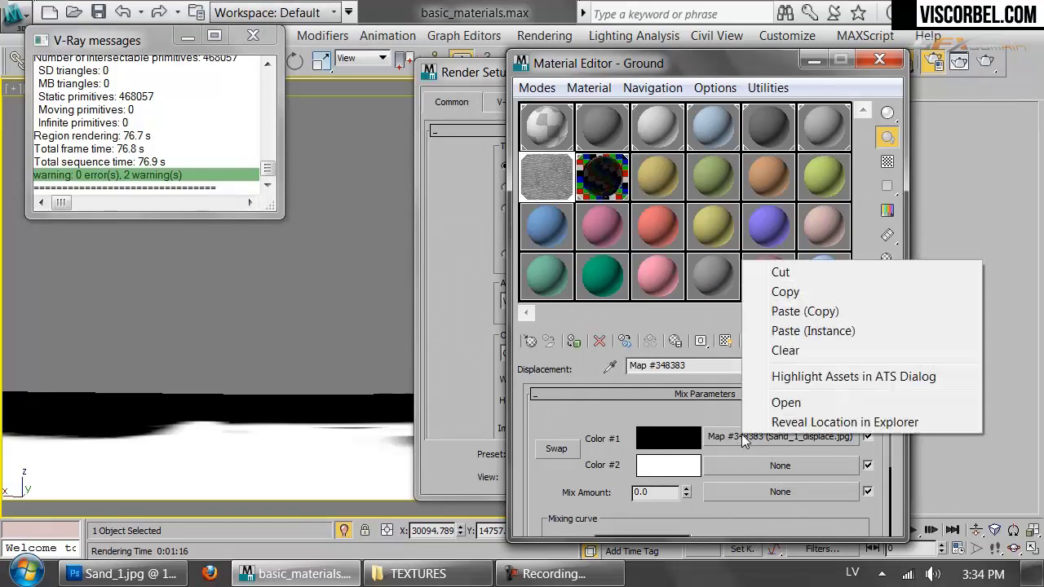
{"action": "left_click", "coordinate": [776, 277]}
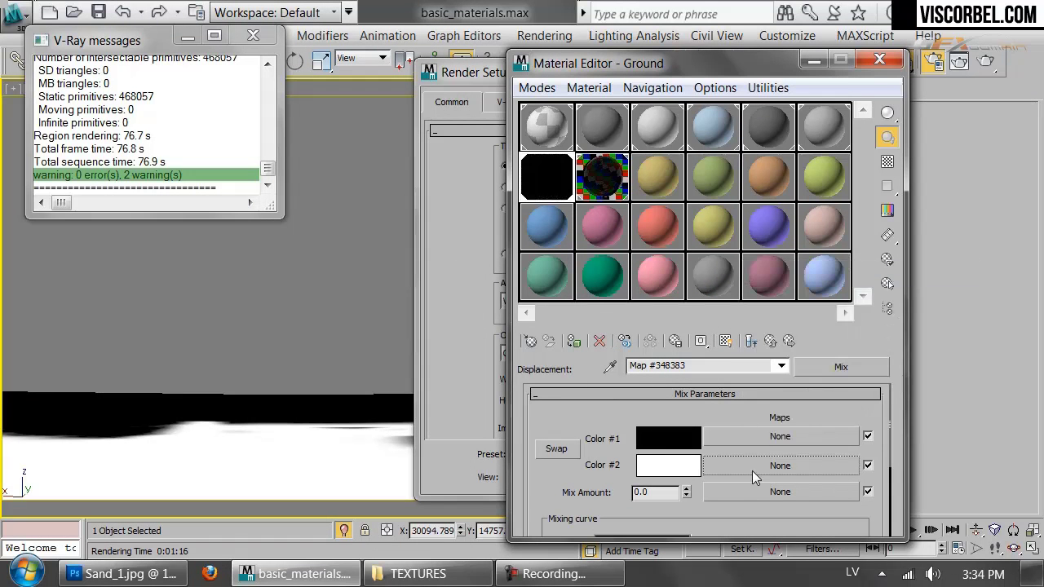
{"action": "right_click", "coordinate": [752, 471]}
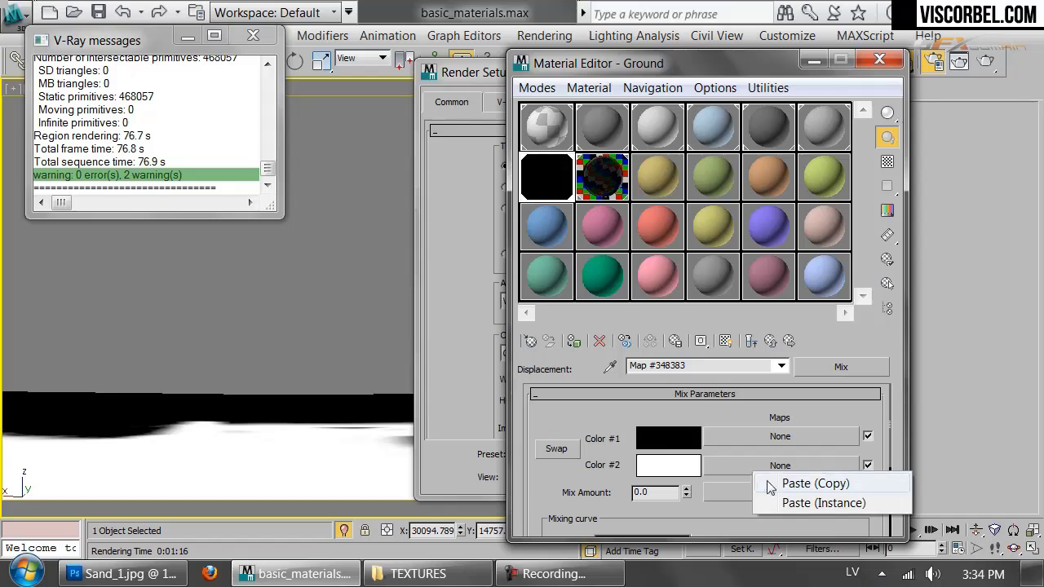
{"action": "left_click", "coordinate": [814, 484]}
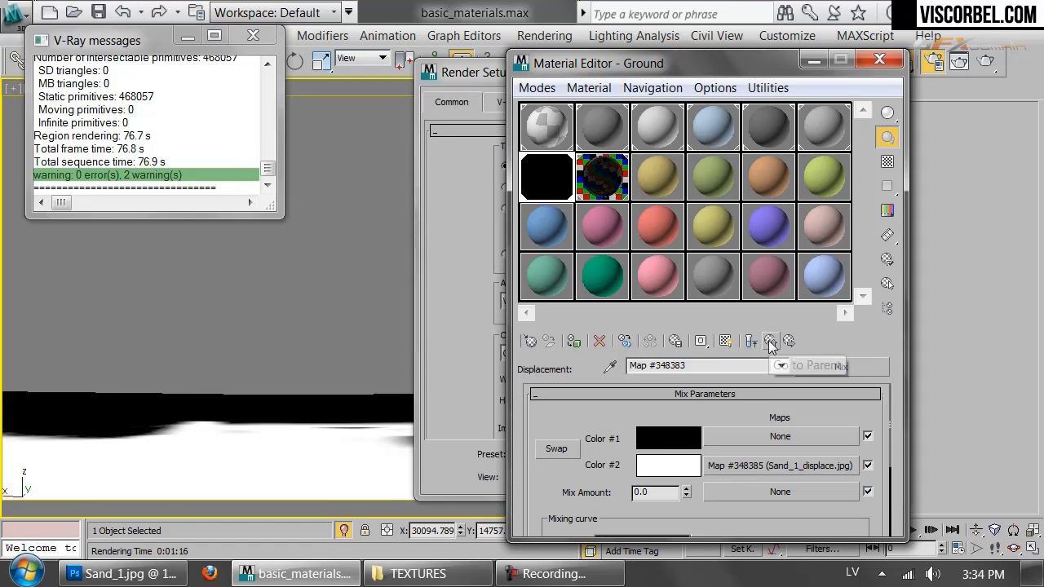
{"action": "left_click", "coordinate": [710, 492]}
{"action": "left_click", "coordinate": [242, 377]}
{"action": "scroll", "coordinate": [242, 385], "scroll_direction": "down", "scroll_amount": 3}
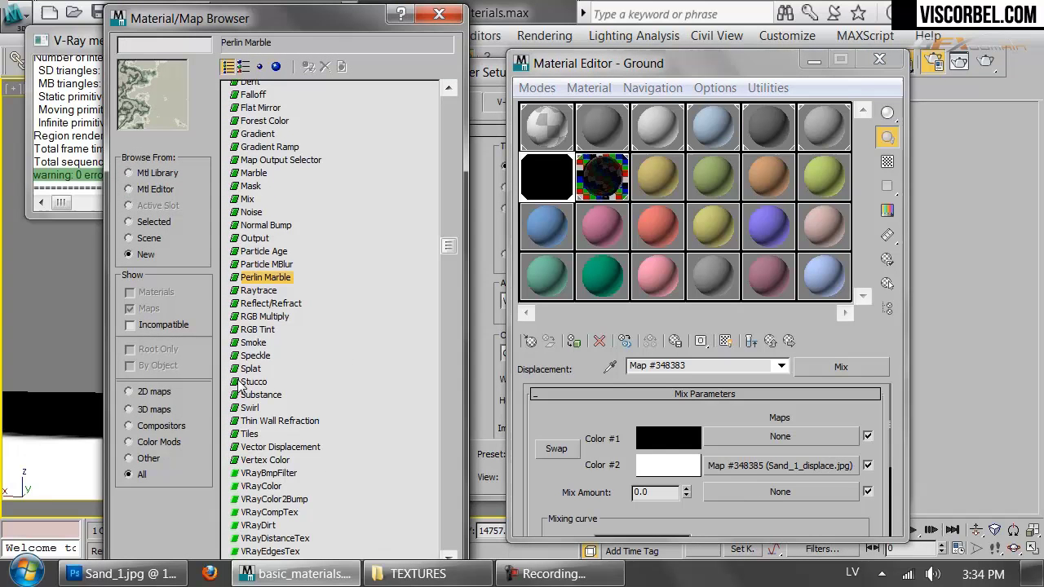
{"action": "double_click", "coordinate": [245, 486]}
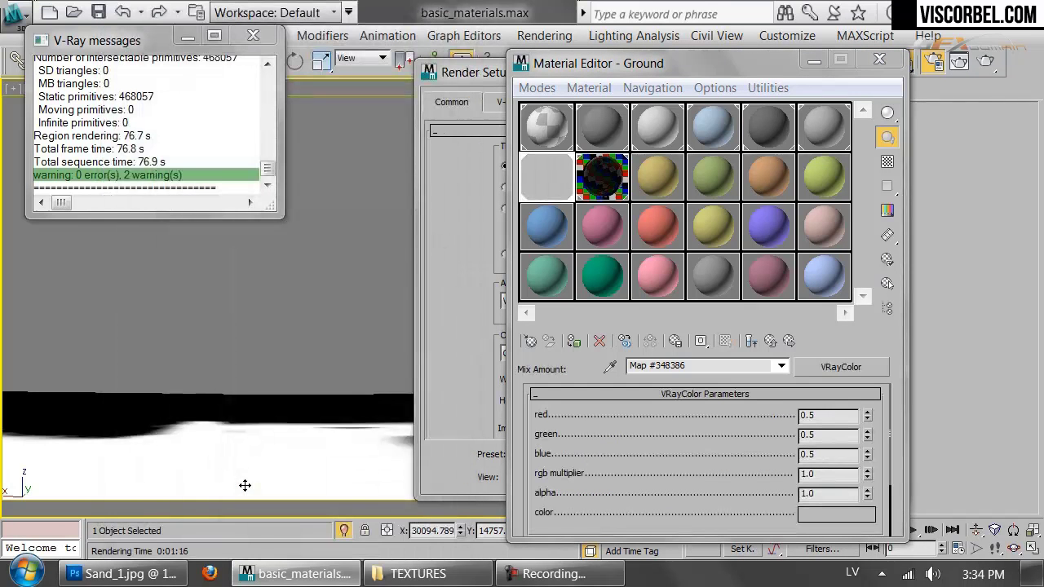
{"action": "left_click", "coordinate": [775, 342]}
{"action": "right_click", "coordinate": [757, 490]}
{"action": "left_click", "coordinate": [783, 480]}
- Assign a Vertex Color map to the Mix map's mix amount and return to the Mix parameters
{"action": "left_click", "coordinate": [782, 487]}
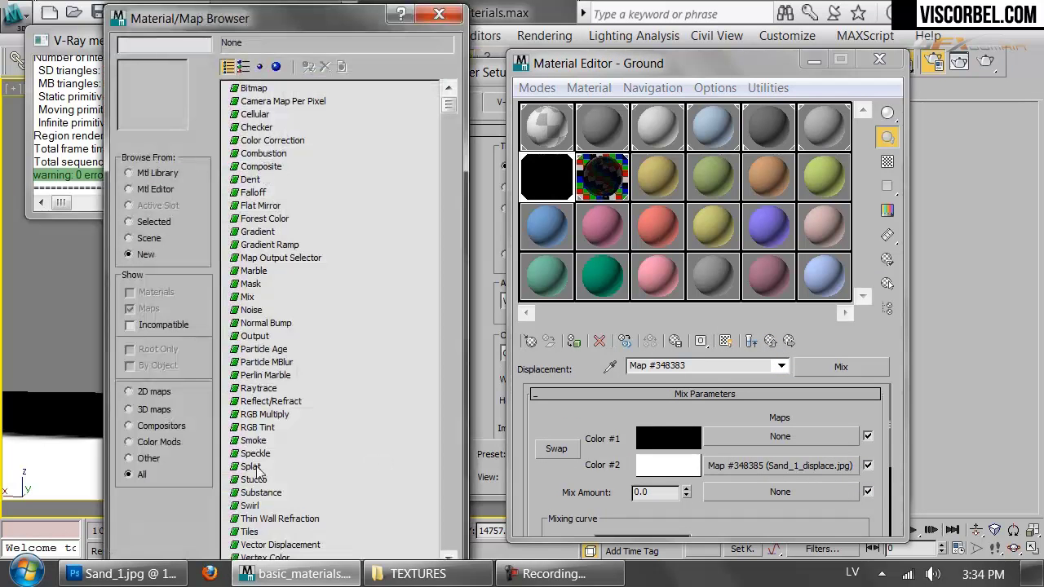
{"action": "left_click", "coordinate": [248, 507]}
{"action": "scroll", "coordinate": [251, 514], "scroll_direction": "down", "scroll_amount": 2}
{"action": "double_click", "coordinate": [286, 486]}
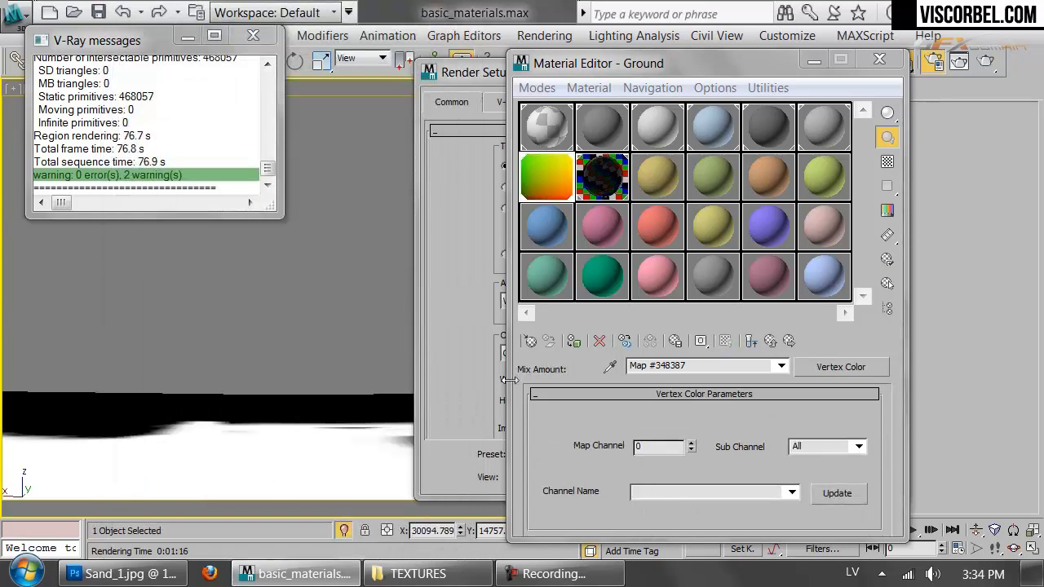
{"action": "left_click", "coordinate": [751, 341]}
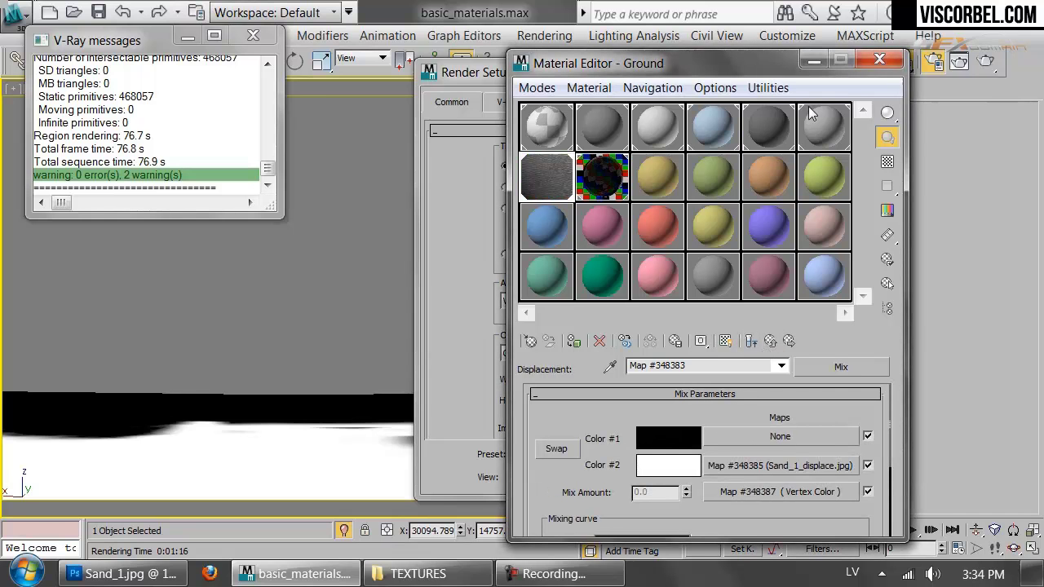
{"action": "left_click", "coordinate": [959, 62]}
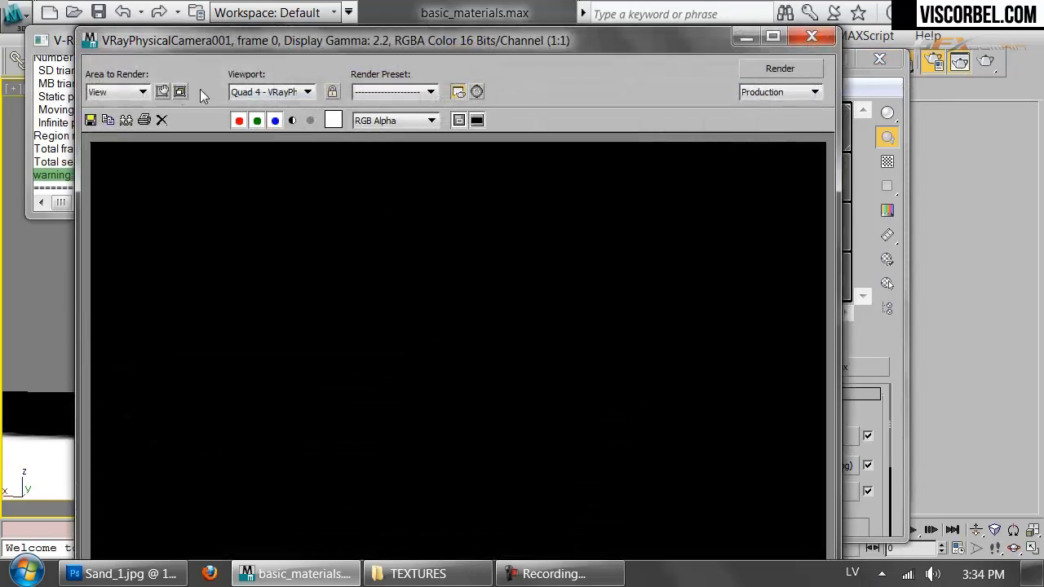
{"action": "left_click", "coordinate": [163, 91]}
{"action": "left_click_drag", "start_coordinate": [208, 49], "coordinate": [208, 373]}
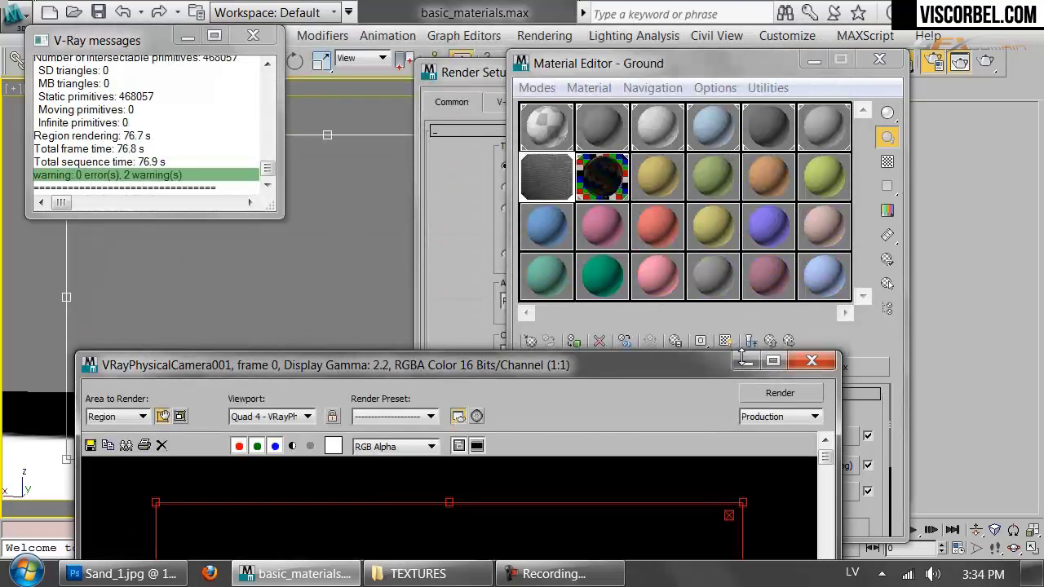
{"action": "left_click_drag", "start_coordinate": [563, 359], "coordinate": [563, 155]}
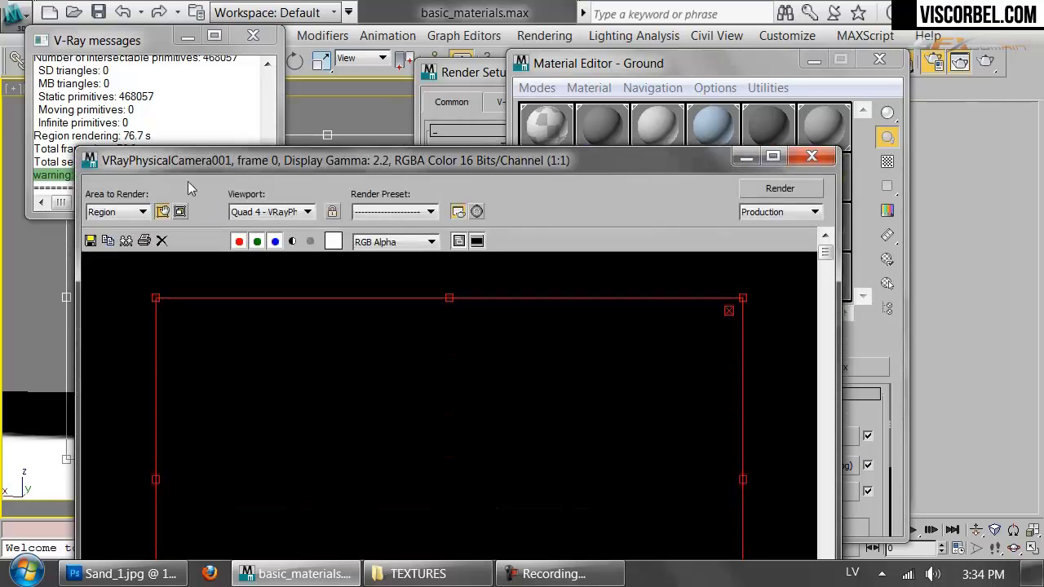
{"action": "left_click_drag", "start_coordinate": [194, 169], "coordinate": [939, 332]}
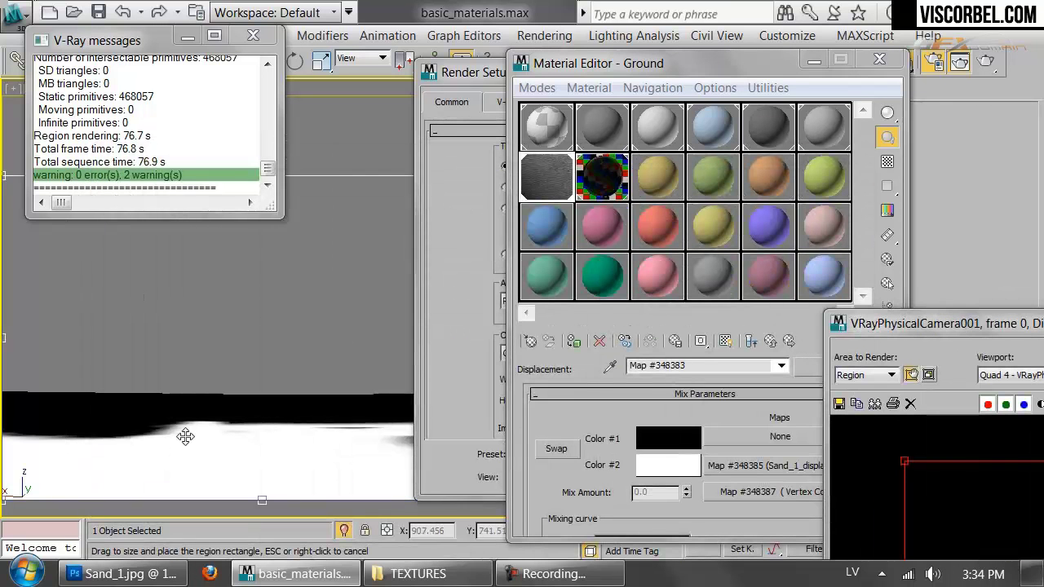
{"action": "left_click_drag", "start_coordinate": [365, 482], "coordinate": [236, 481]}
{"action": "left_click_drag", "start_coordinate": [955, 320], "coordinate": [296, 101]}
{"action": "left_click", "coordinate": [208, 167]}
{"action": "left_click", "coordinate": [192, 182]}
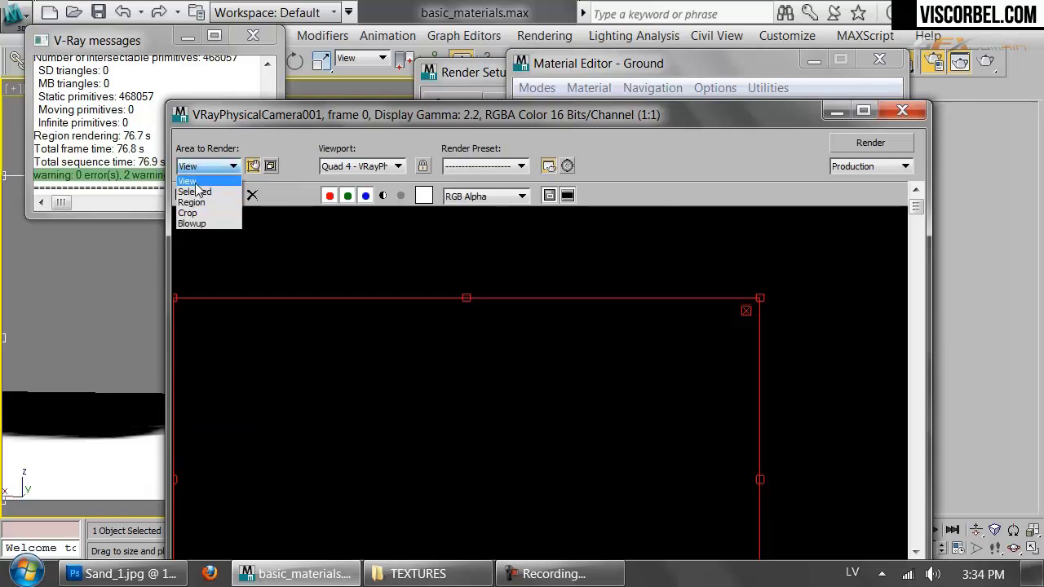
{"action": "left_click", "coordinate": [903, 110]}
- Unhide all objects without unhiding the layers, and render the full camera view to check the ground
{"action": "right_click", "coordinate": [192, 246]}
{"action": "left_click", "coordinate": [260, 156]}
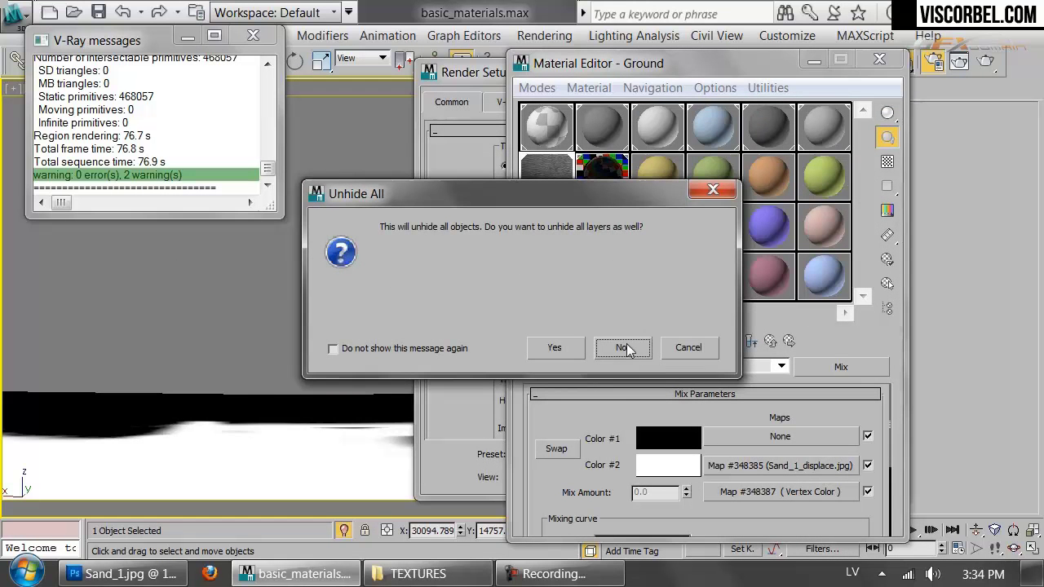
{"action": "left_click", "coordinate": [624, 348]}
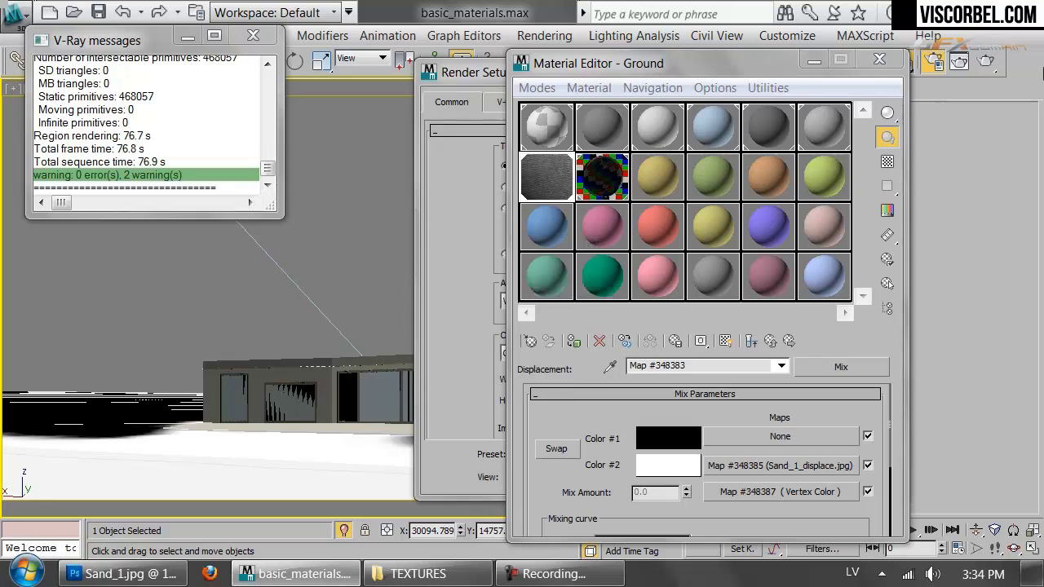
{"action": "left_click", "coordinate": [986, 61]}
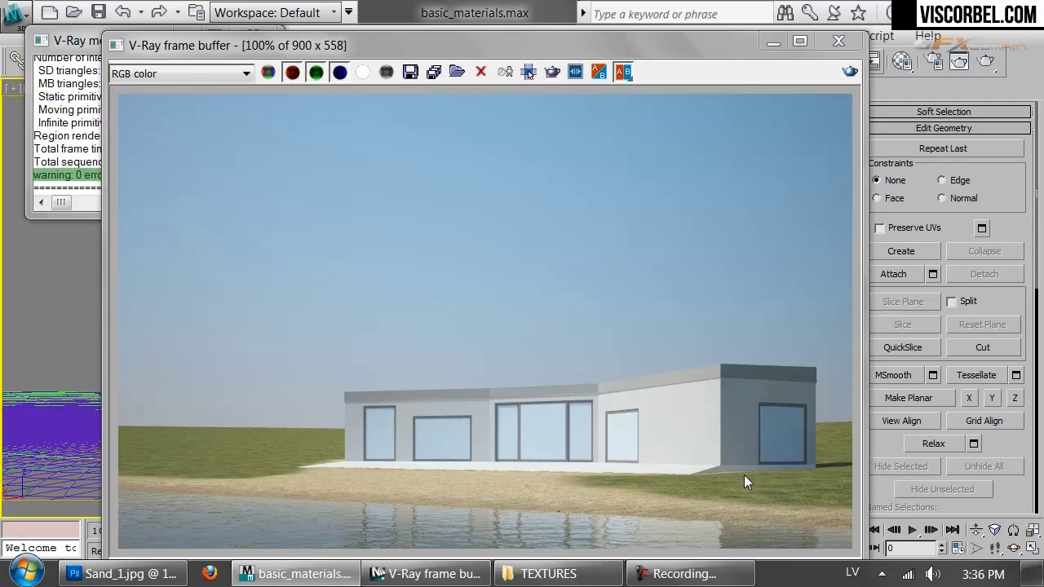
{"action": "left_click", "coordinate": [839, 40]}
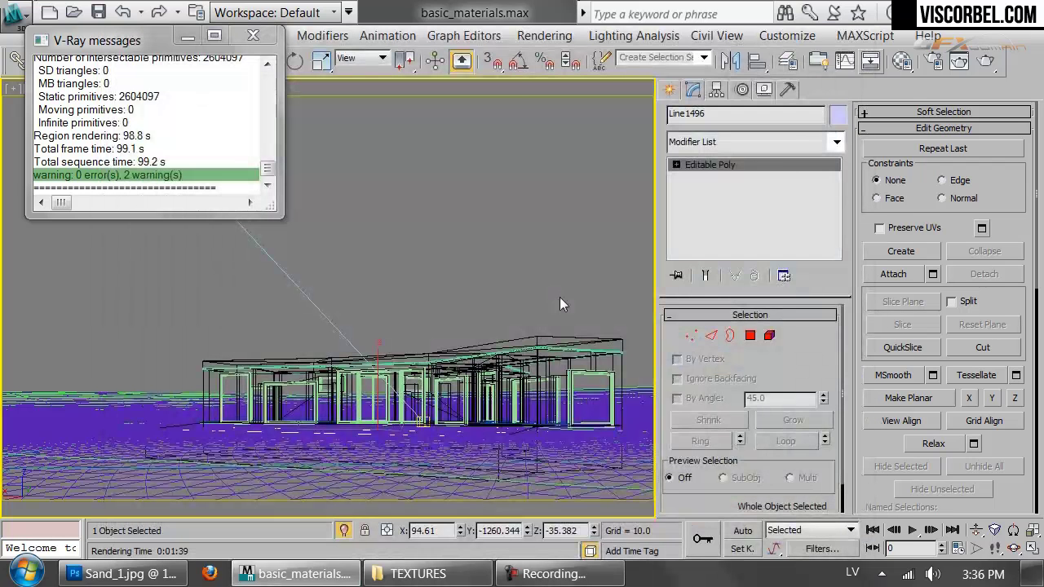
- Set Color #1 of the displacement Mix map to a gray with value 128 and open the enlarged map preview
{"action": "key", "text": "m"}
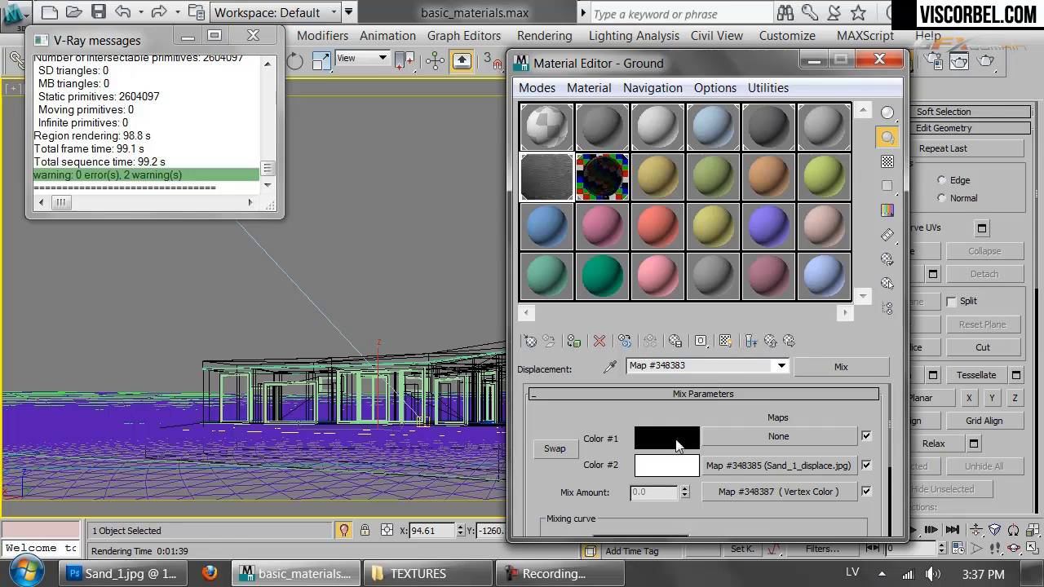
{"action": "left_click", "coordinate": [676, 444]}
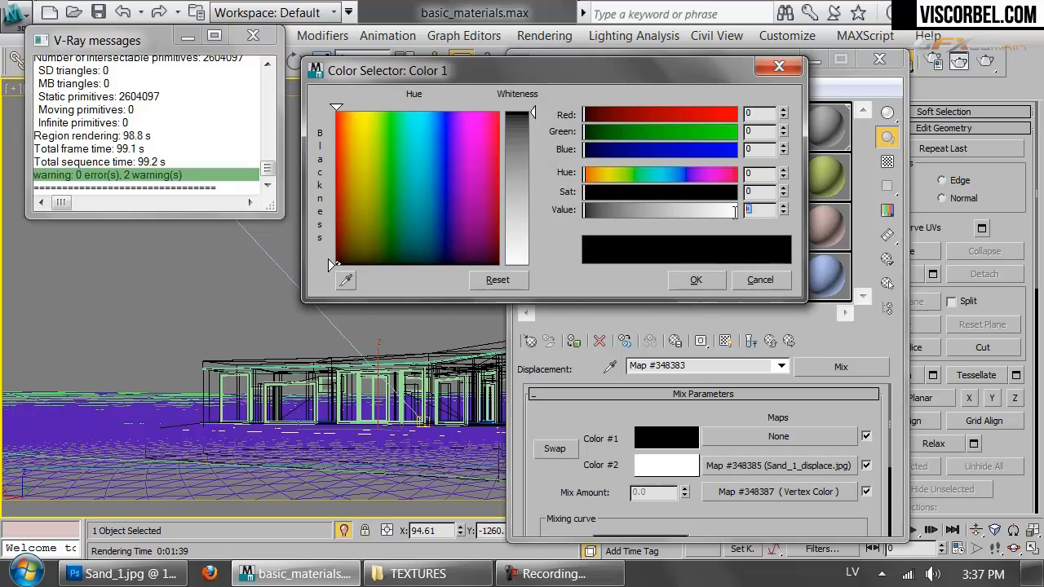
{"action": "type", "text": "128"}
{"action": "key", "text": "Return"}
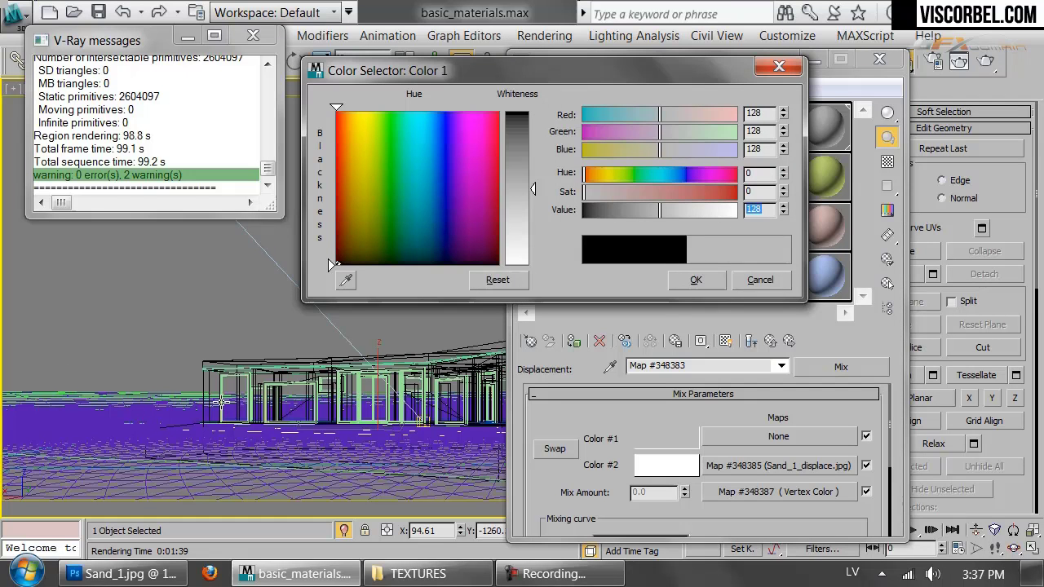
{"action": "left_click", "coordinate": [697, 281]}
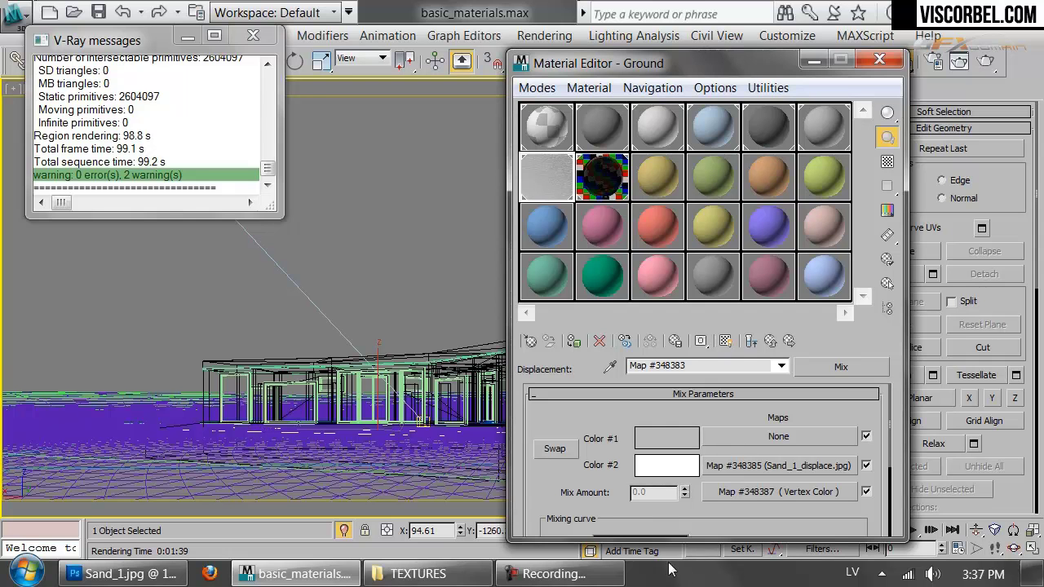
{"action": "double_click", "coordinate": [529, 194]}
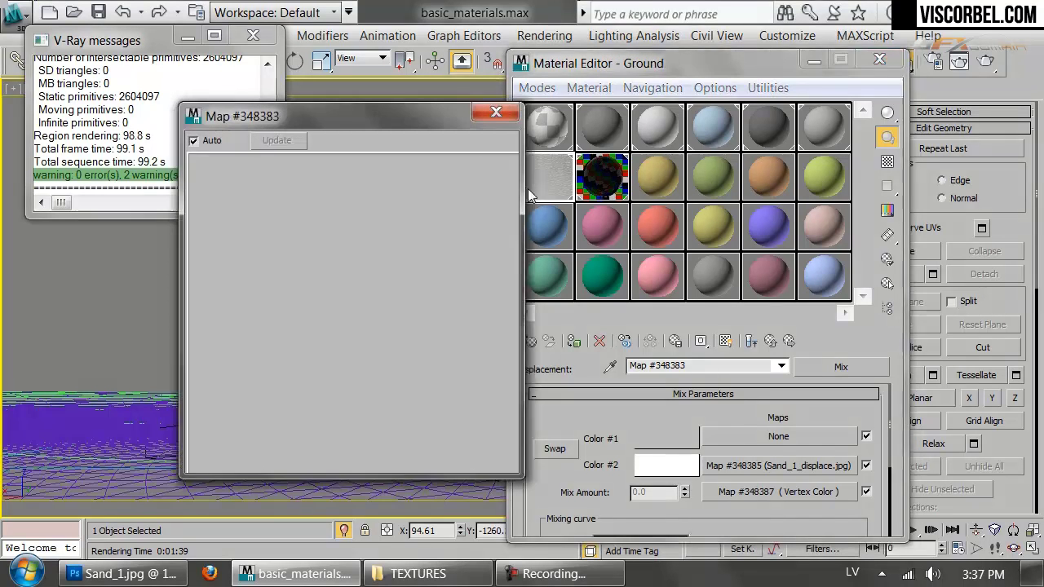
- Copy the Sand_1_displace.jpg map from the displacement Mix map's Color #2 and paste it as a copy into the Ground material's Bump slot
{"action": "left_click", "coordinate": [495, 112]}
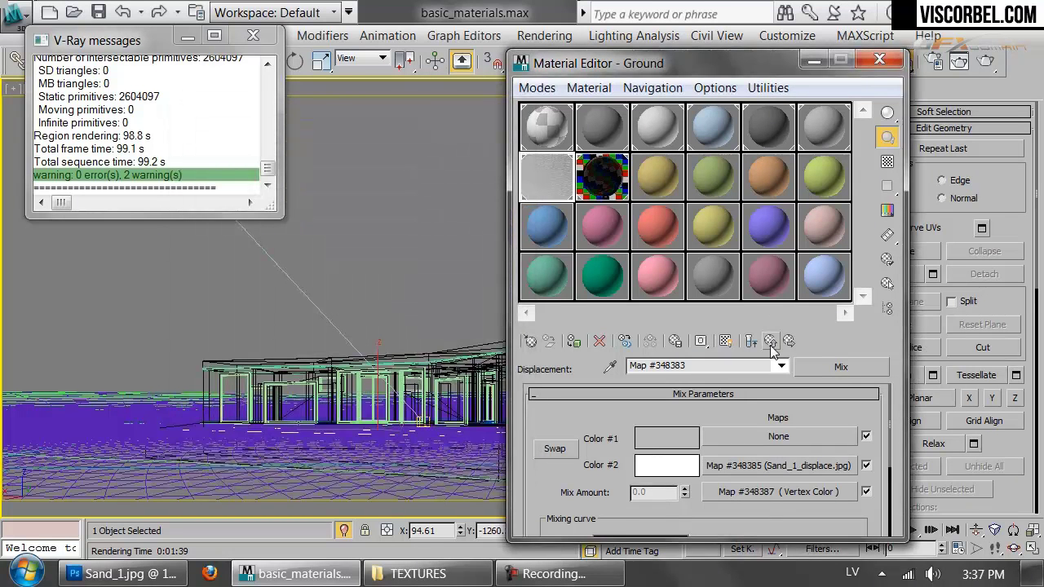
{"action": "left_click", "coordinate": [751, 341]}
{"action": "left_click", "coordinate": [738, 465]}
{"action": "right_click", "coordinate": [744, 465]}
{"action": "left_click", "coordinate": [775, 328]}
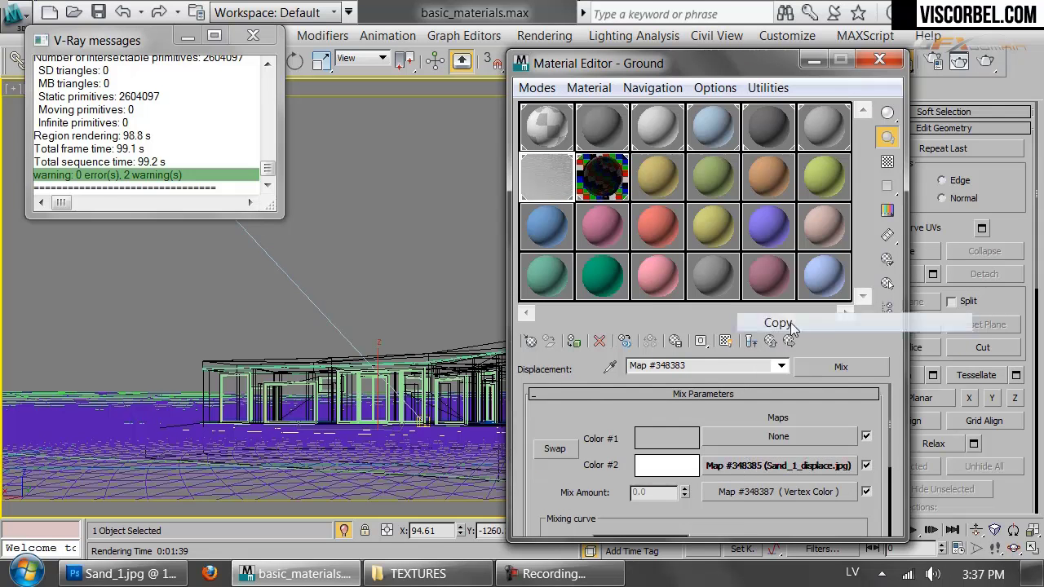
{"action": "left_click", "coordinate": [751, 341]}
{"action": "right_click", "coordinate": [702, 445]}
{"action": "left_click", "coordinate": [722, 452]}
- Set the bump bitmap's blur to 0.1, return to the Ground material, and check its enlarged preview
{"action": "left_click_drag", "start_coordinate": [551, 504], "coordinate": [565, 410]}
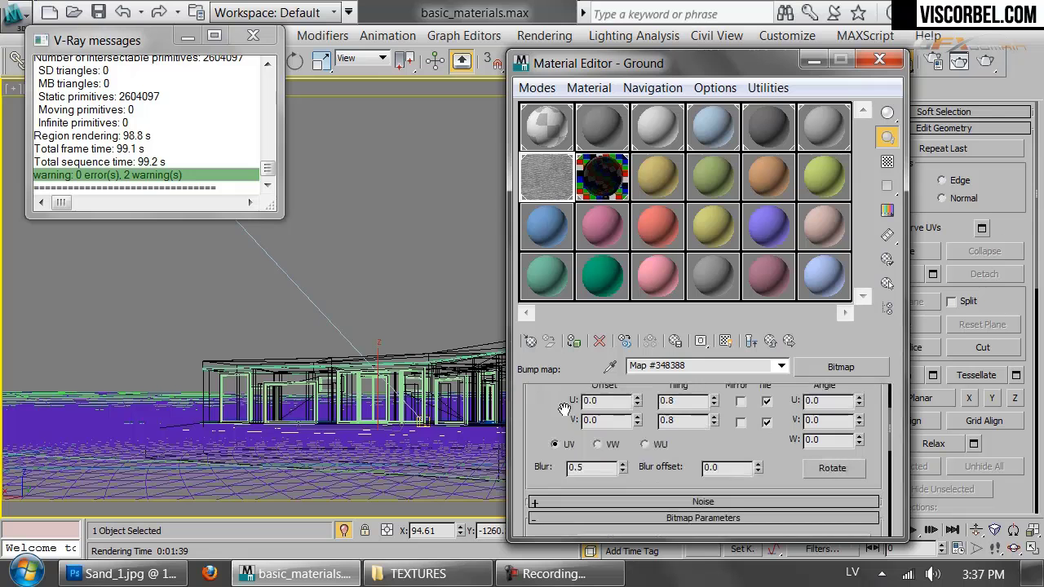
{"action": "type", "text": "0.1"}
{"action": "key", "text": "Return"}
{"action": "left_click", "coordinate": [751, 341]}
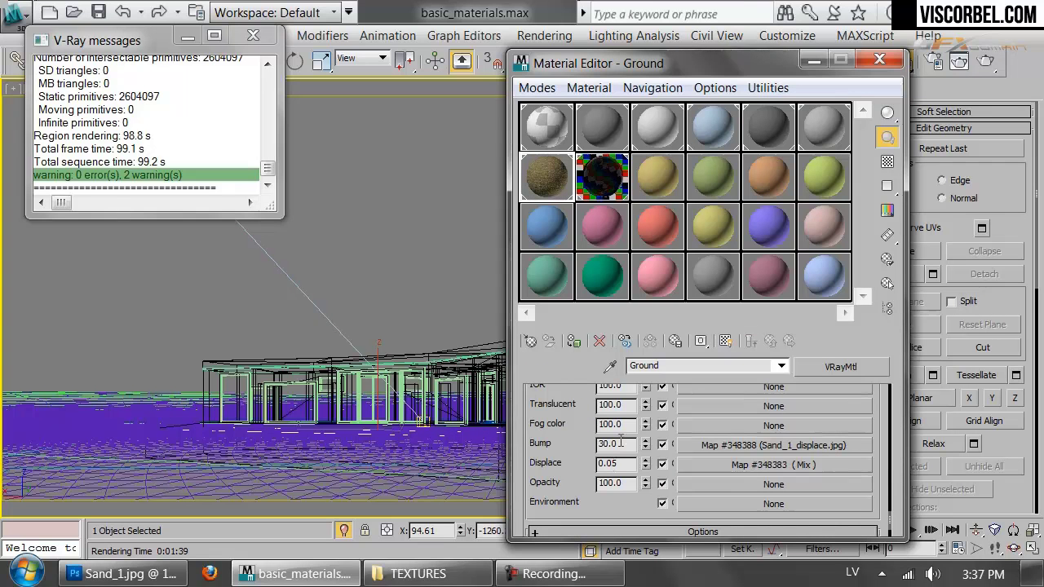
{"action": "double_click", "coordinate": [547, 176]}
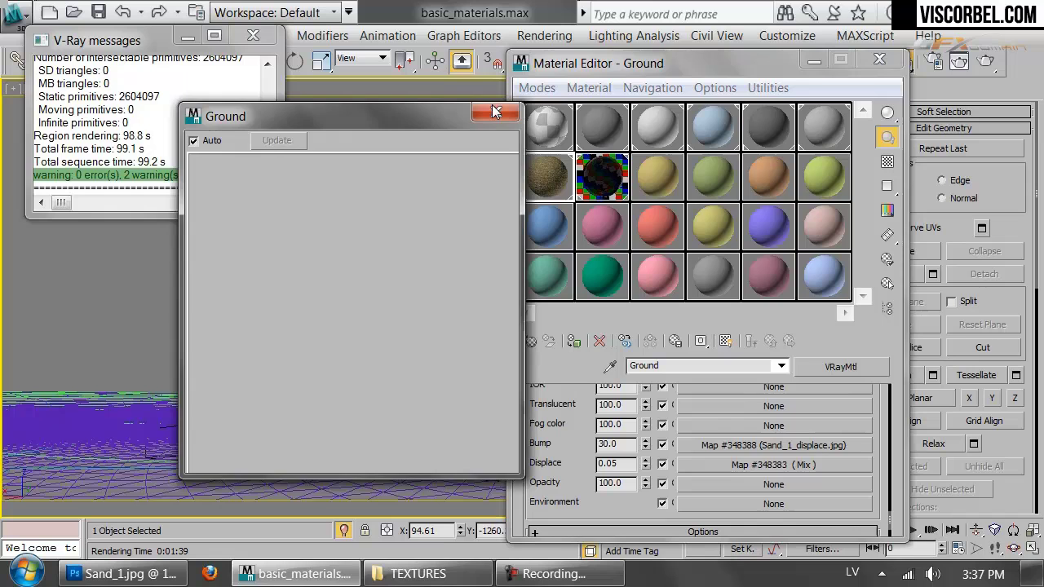
{"action": "left_click", "coordinate": [493, 111]}
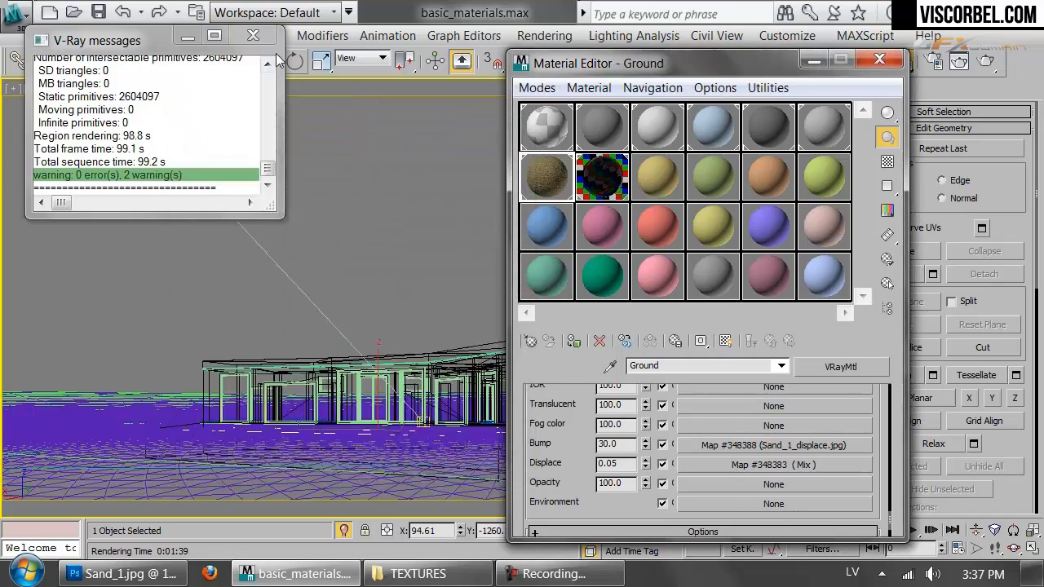